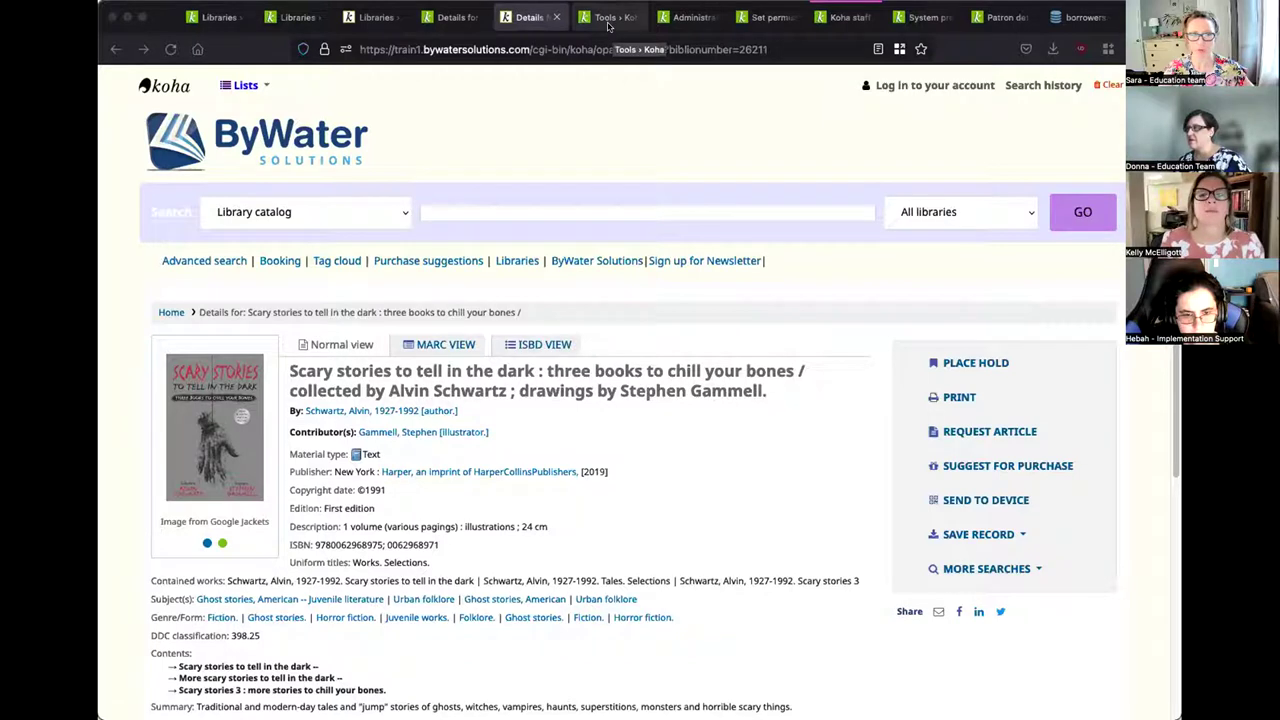
# - Open the OpacNav "Upcoming programs" entry in the HTML customizations tool, review its settings and content, and leave without saving
pyautogui.click(612, 20)
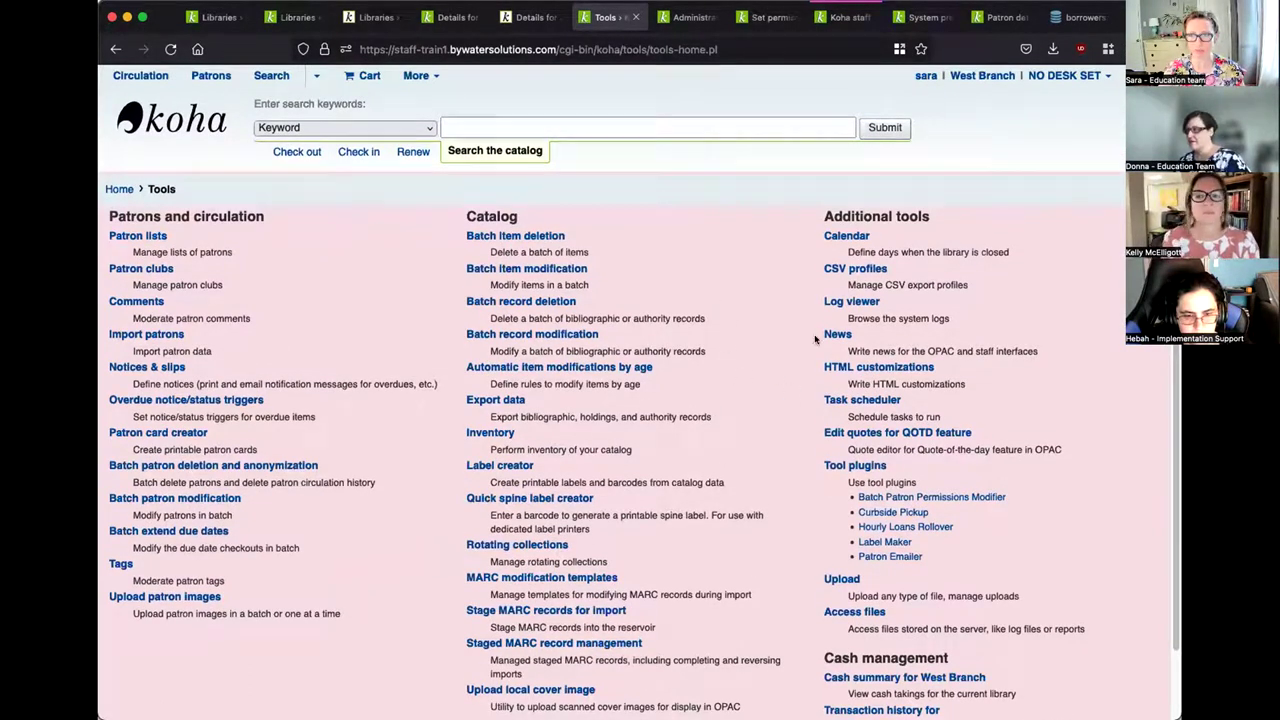
pyautogui.click(854, 368)
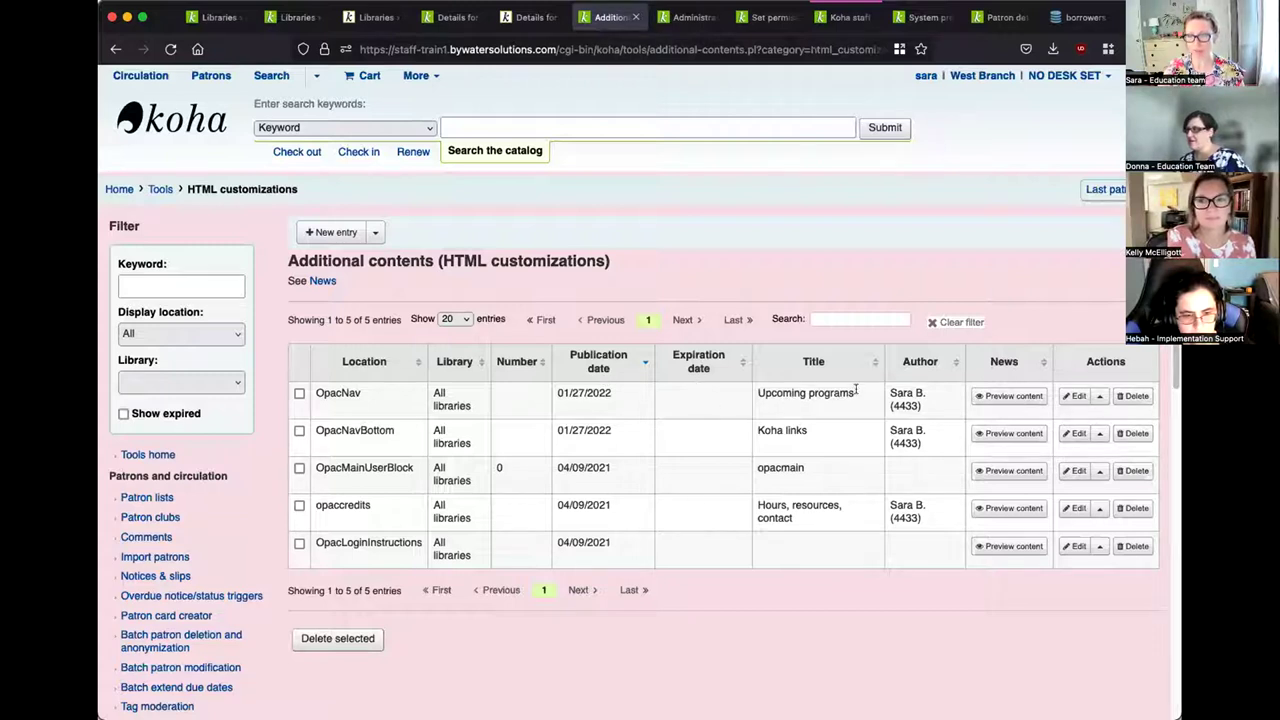
pyautogui.click(1073, 398)
pyautogui.scroll(-1, 517, 478)
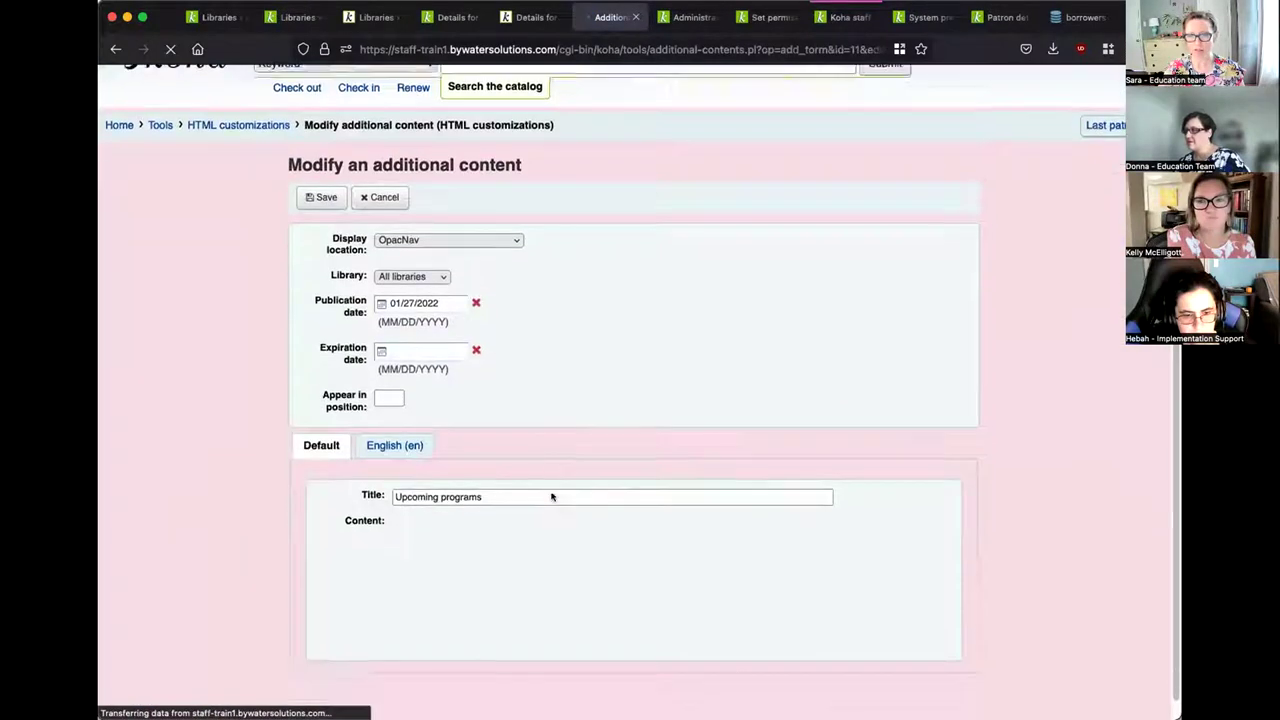
pyautogui.scroll(-2, 525, 493)
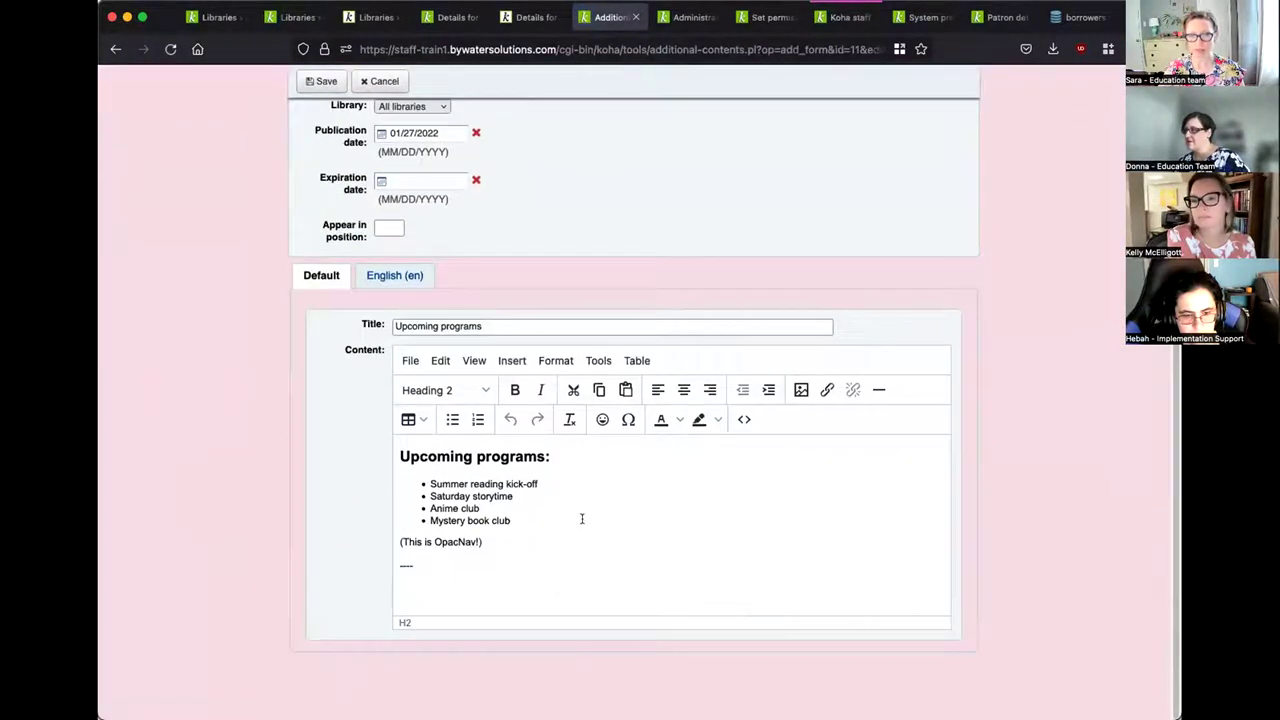
pyautogui.scroll(1, 507, 523)
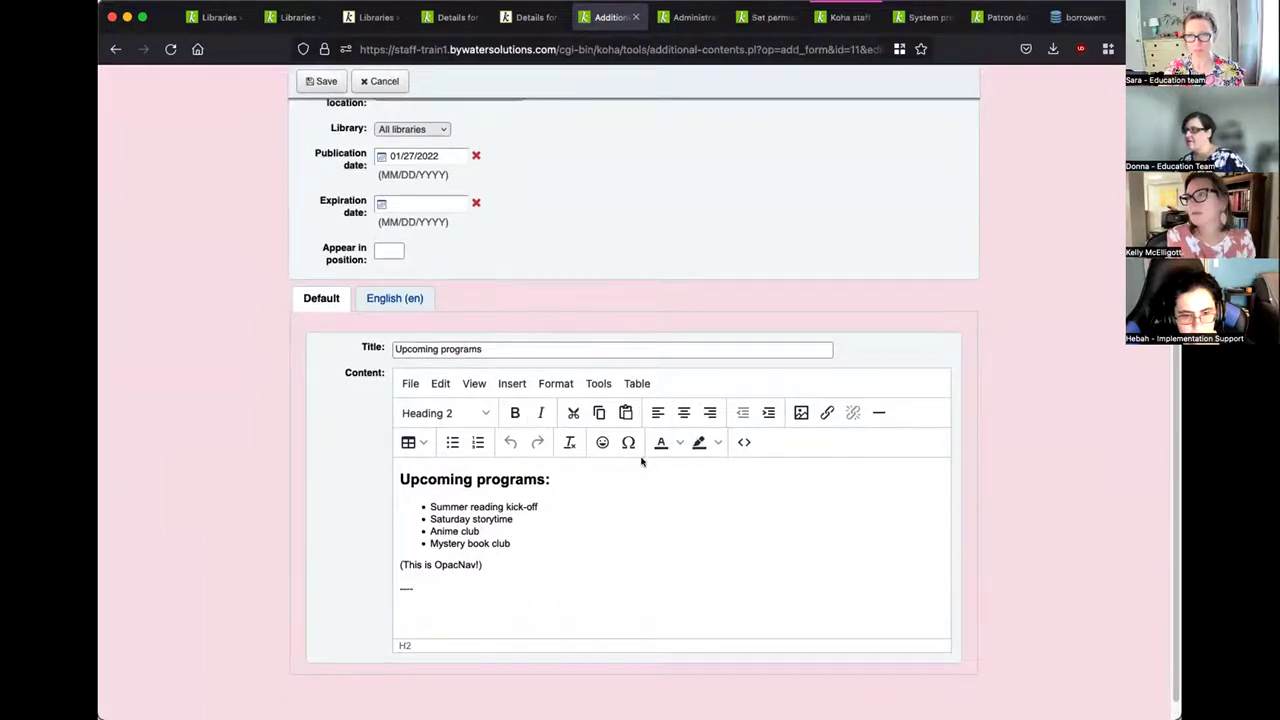
pyautogui.scroll(3, 712, 329)
pyautogui.scroll(1, 708, 349)
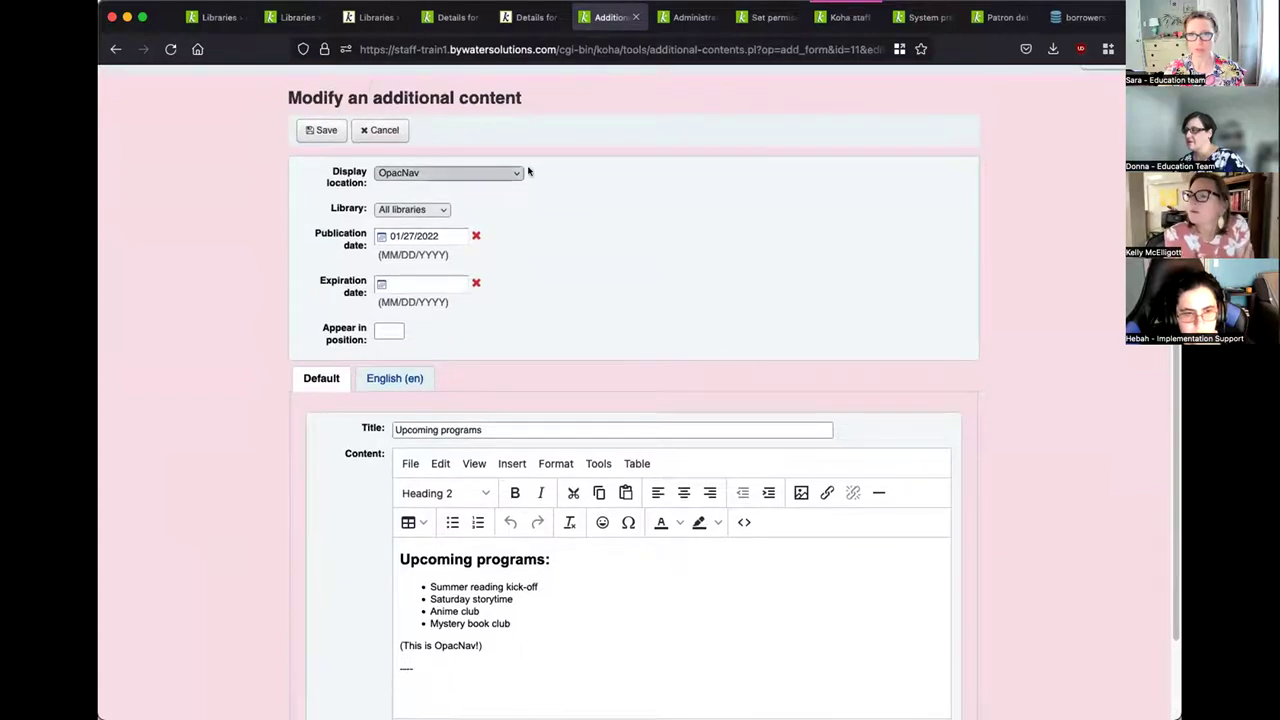
pyautogui.click(381, 131)
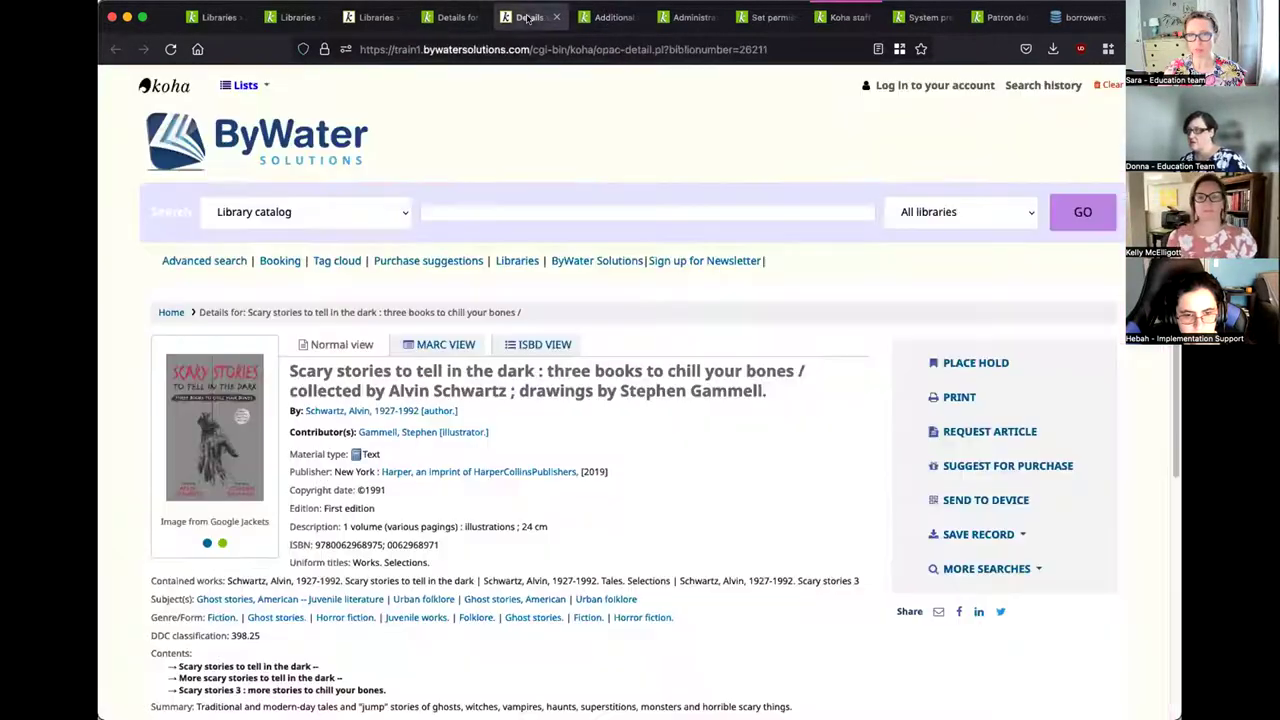
# - View the customized content blocks on the OPAC home page and the instructions in its account login dialog
pyautogui.click(530, 17)
pyautogui.click(168, 87)
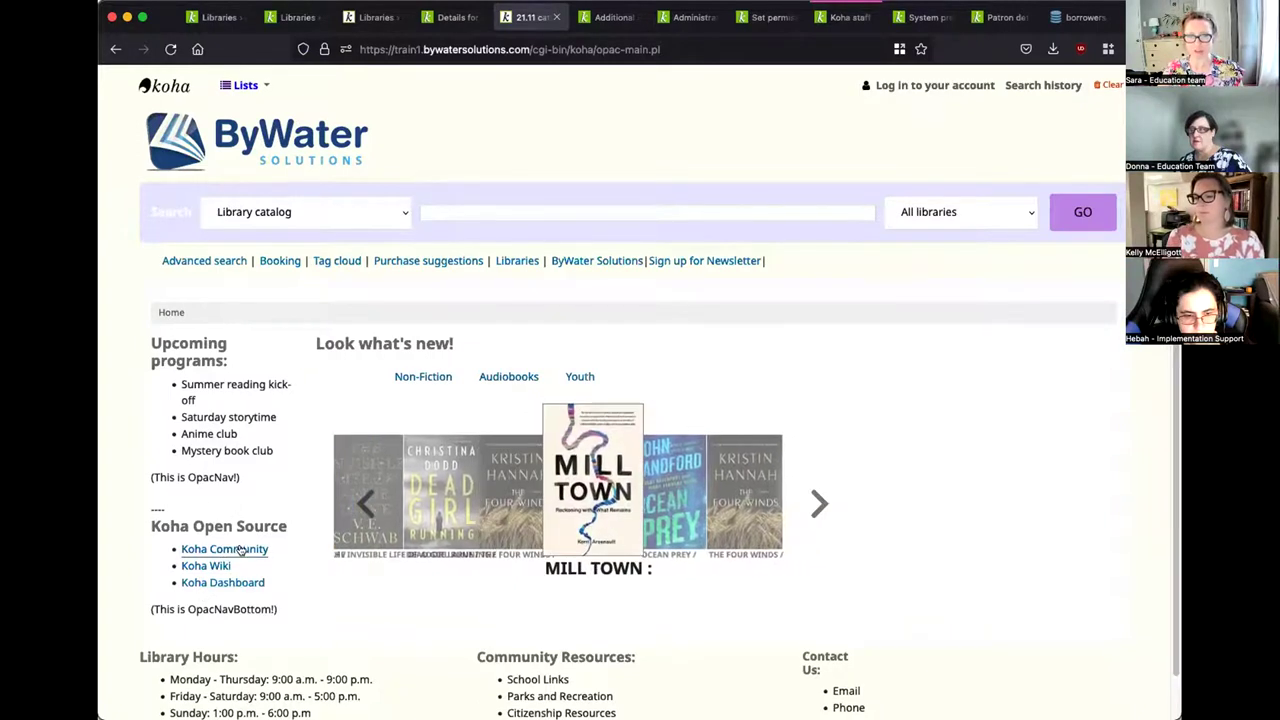
pyautogui.scroll(-1, 206, 555)
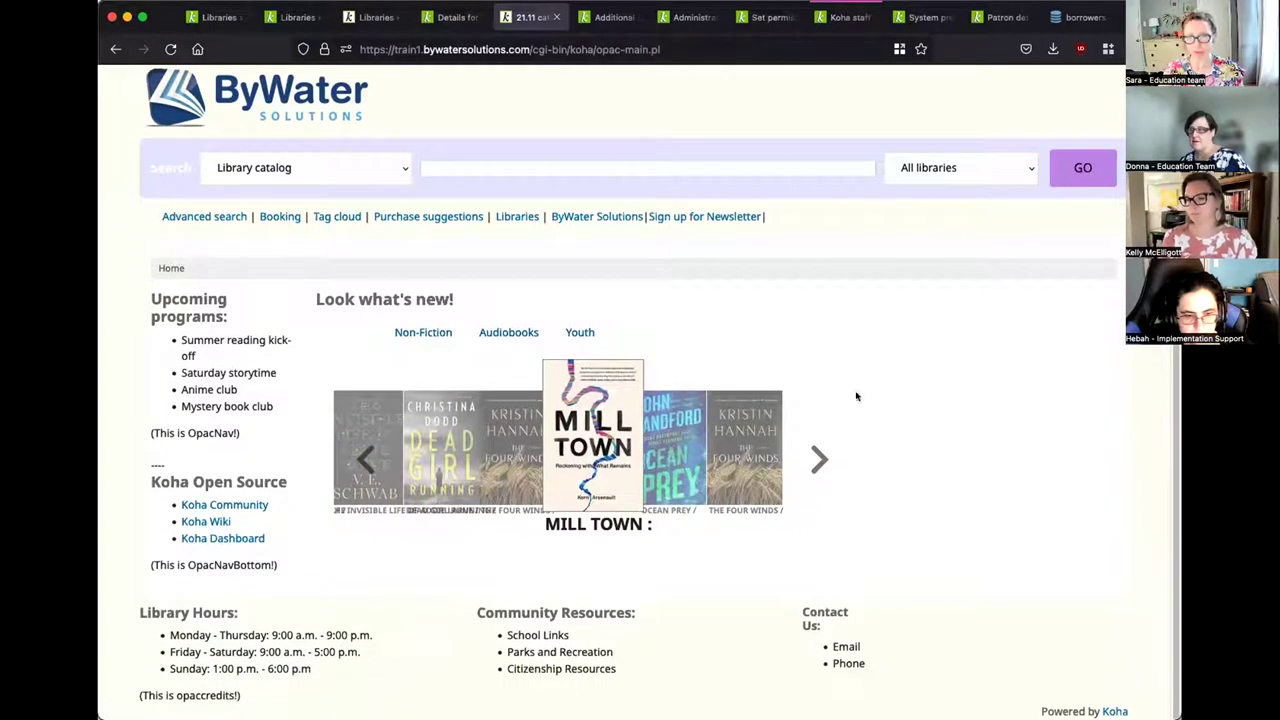
pyautogui.scroll(1, 912, 382)
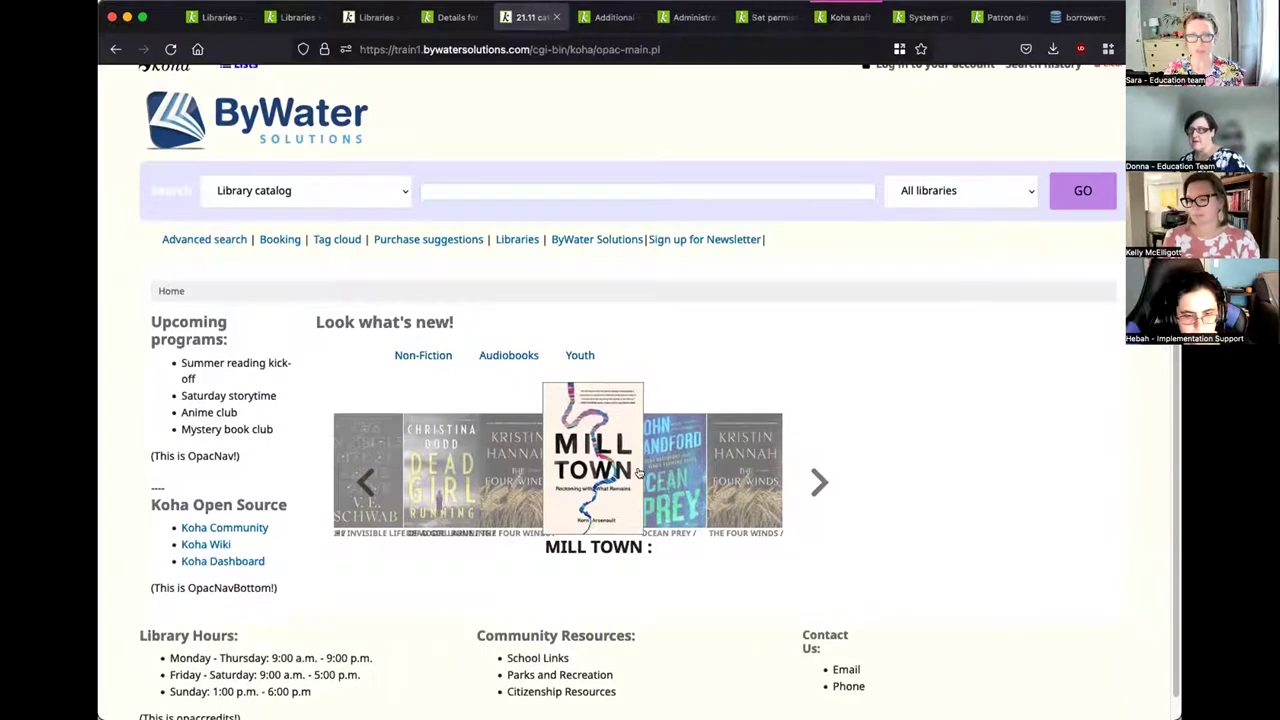
pyautogui.scroll(1, 1023, 228)
pyautogui.click(935, 86)
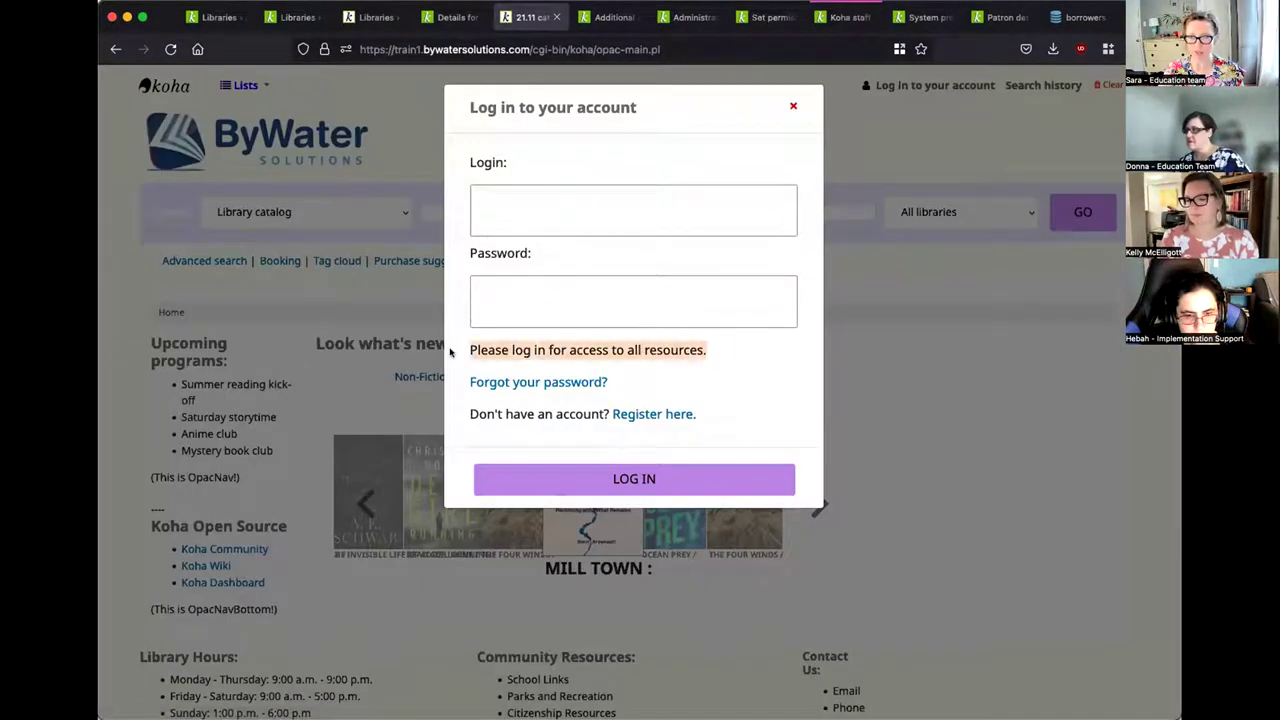
pyautogui.click(793, 106)
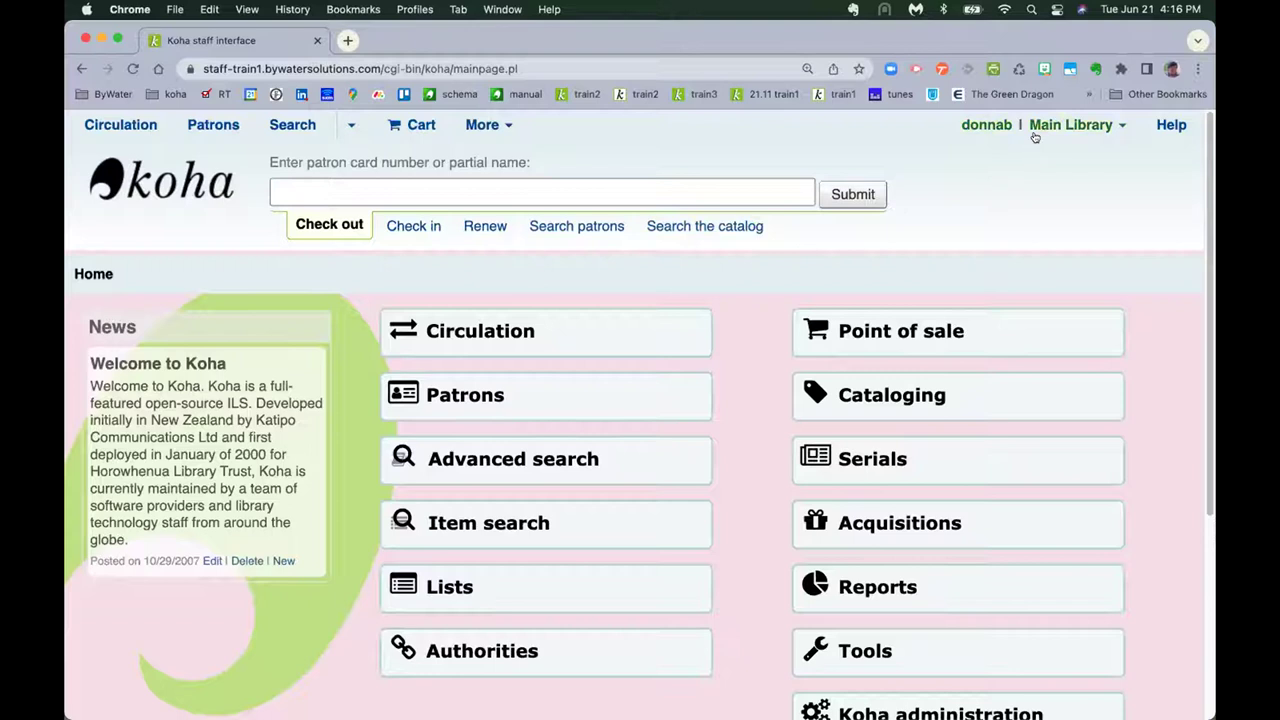
# - Look up patron suggestions for "sim" in the staff patron search and for "simp" in the checkout search
pyautogui.click(574, 226)
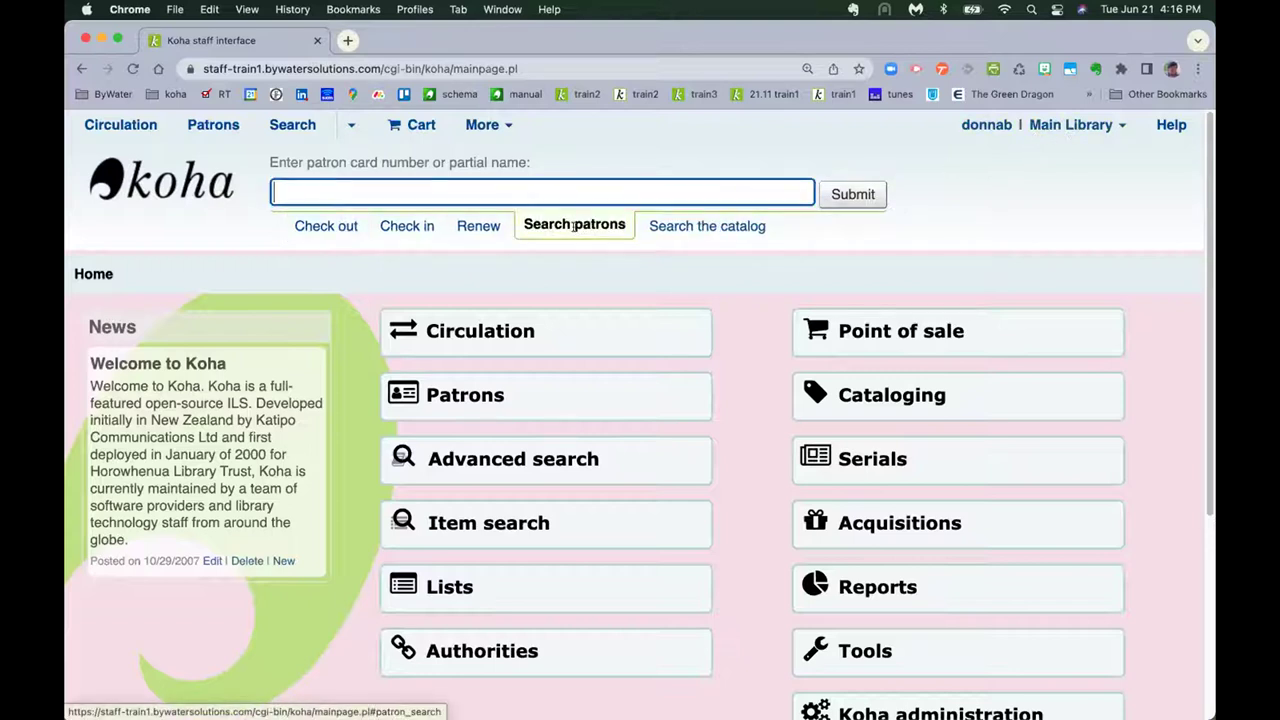
pyautogui.write('sim')
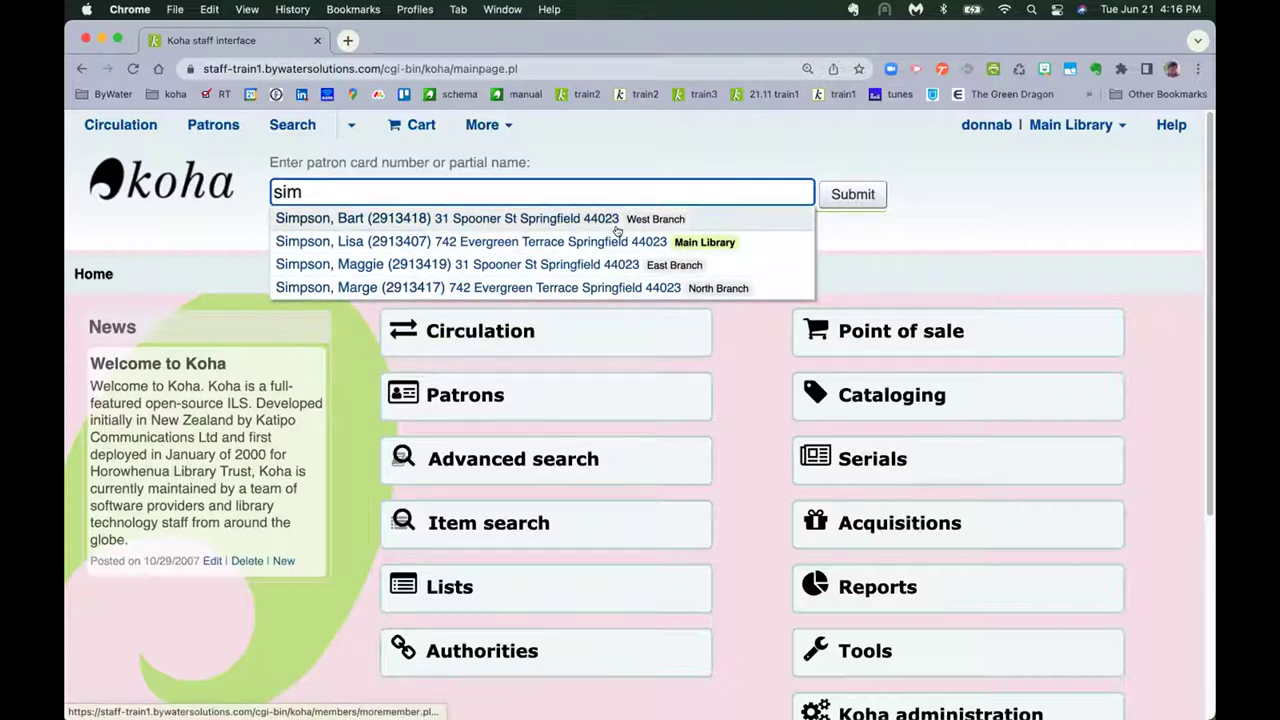
pyautogui.click(211, 236)
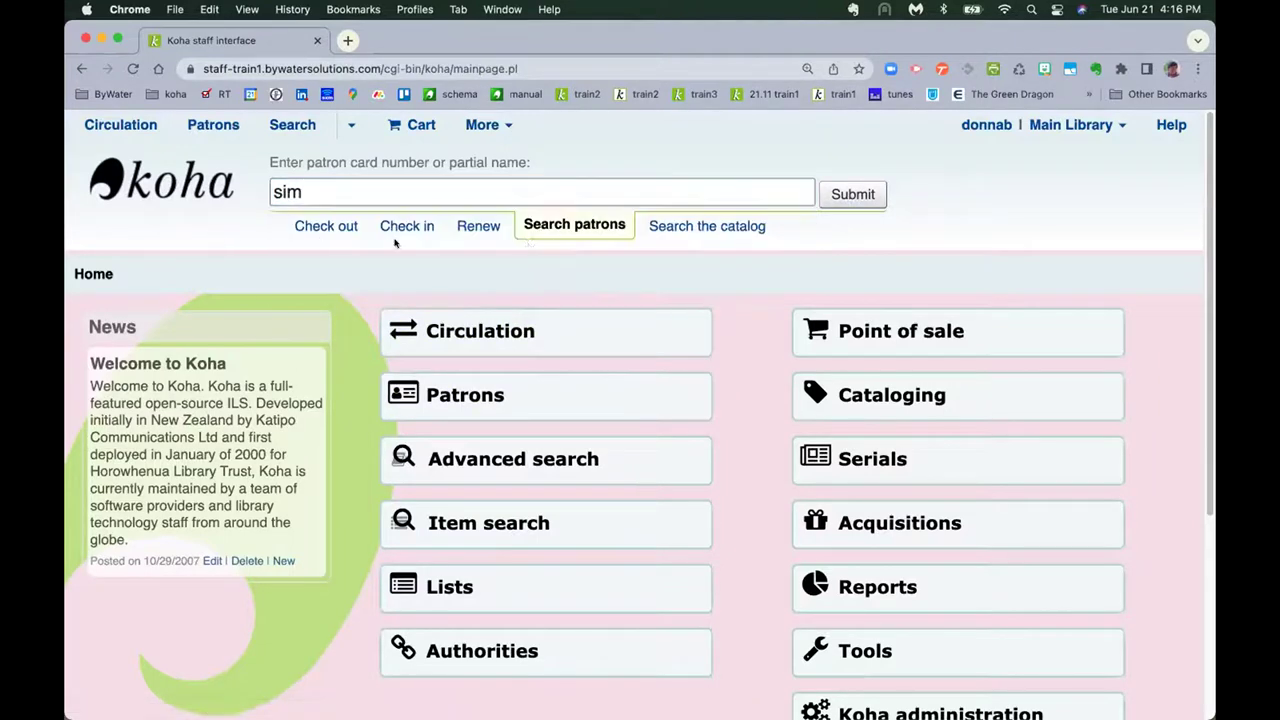
pyautogui.click(324, 228)
pyautogui.write('p')
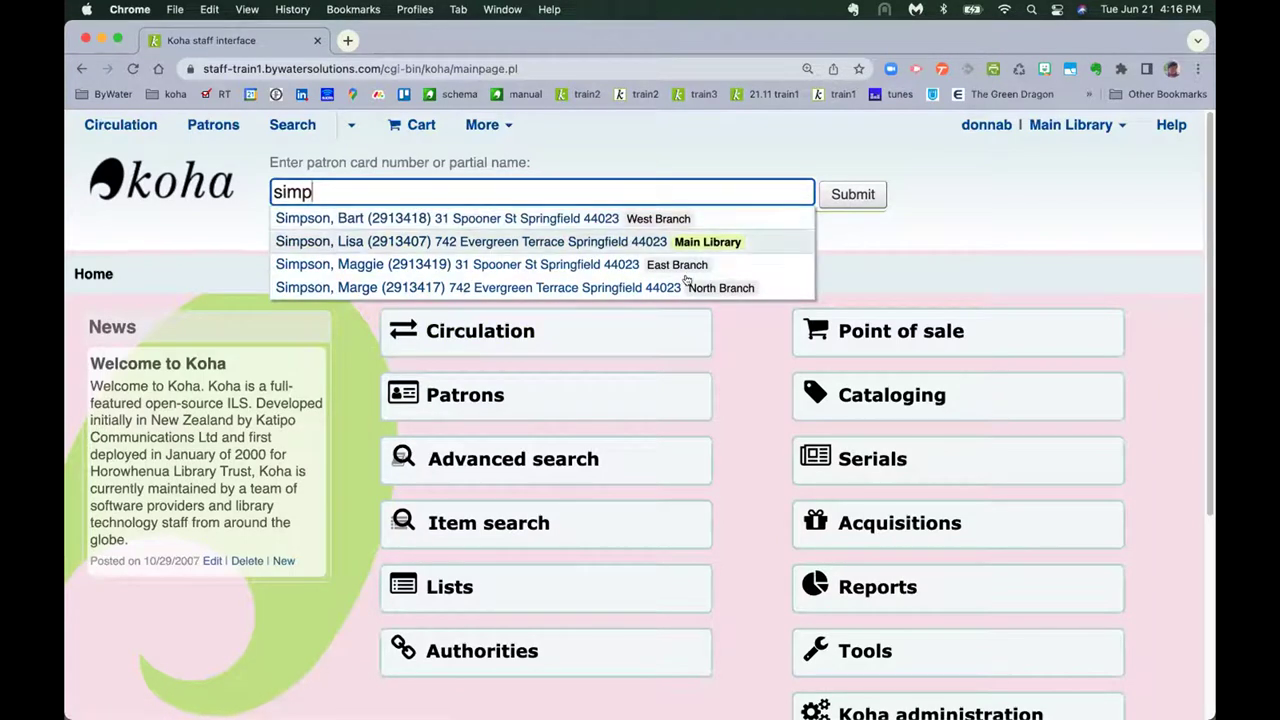
# - Search for "simp" in the Patrons module and review the library shown for each matching patron
pyautogui.click(207, 122)
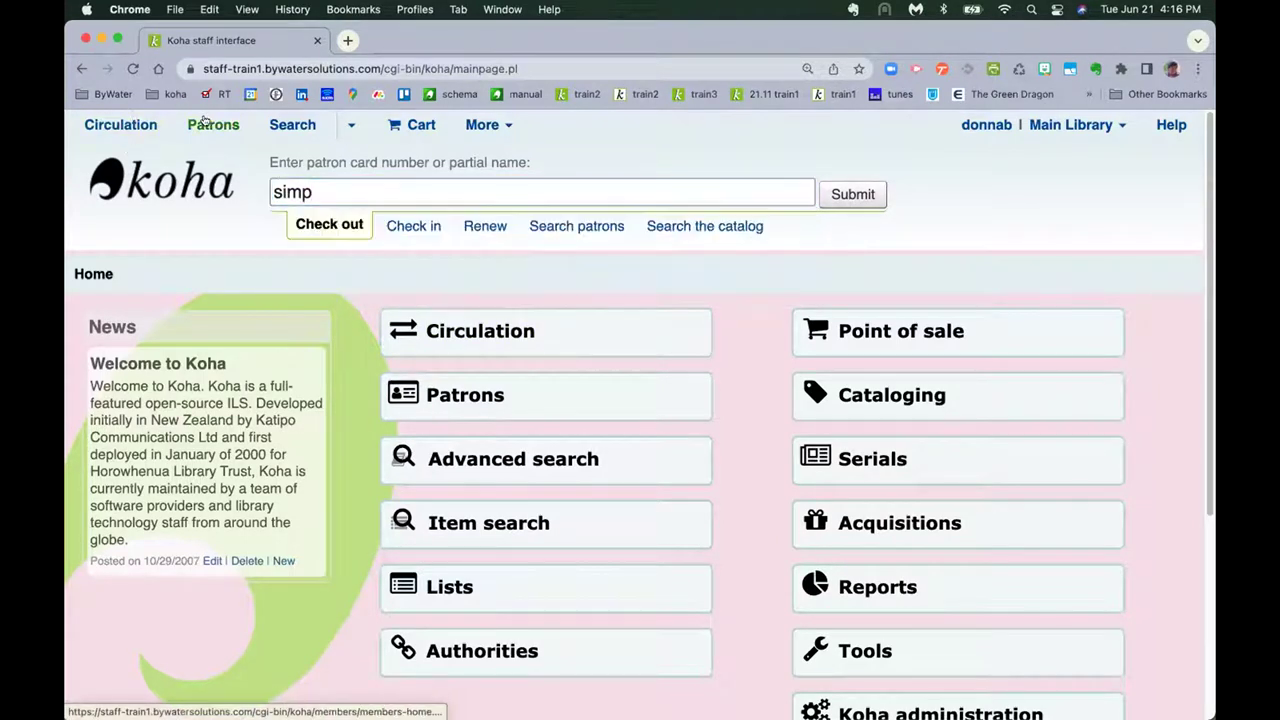
pyautogui.write('simp')
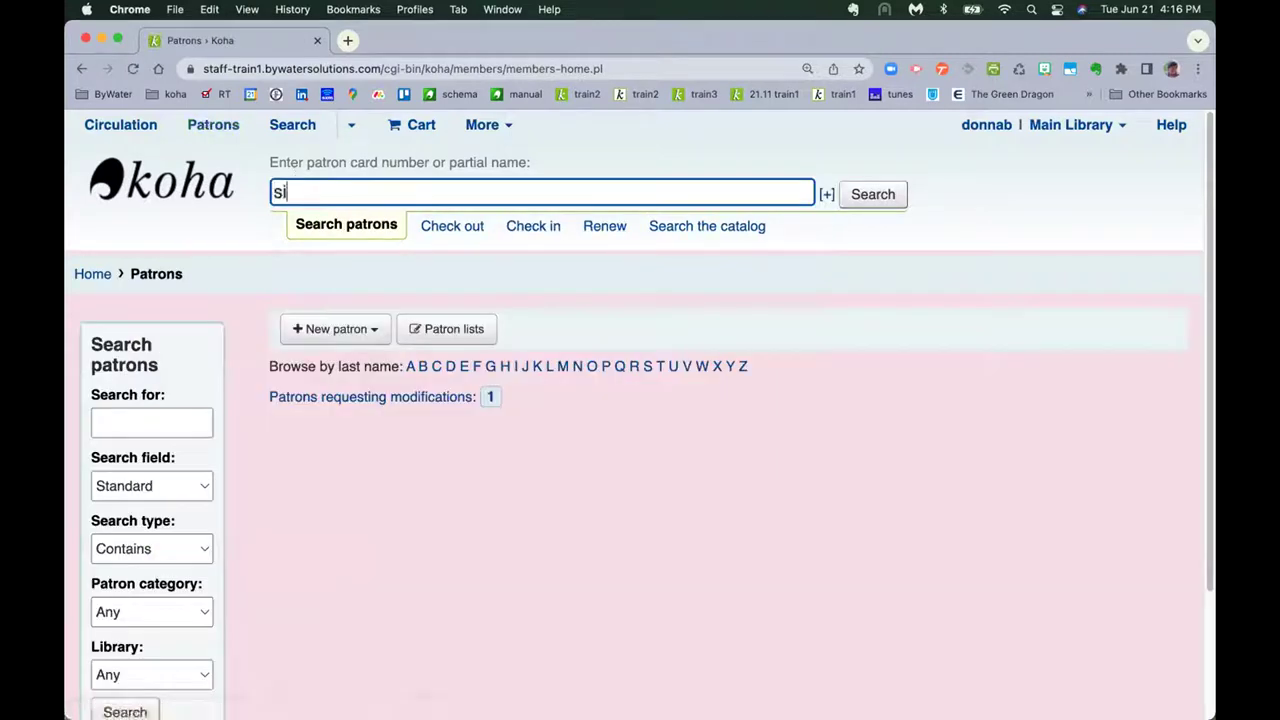
pyautogui.press('Return')
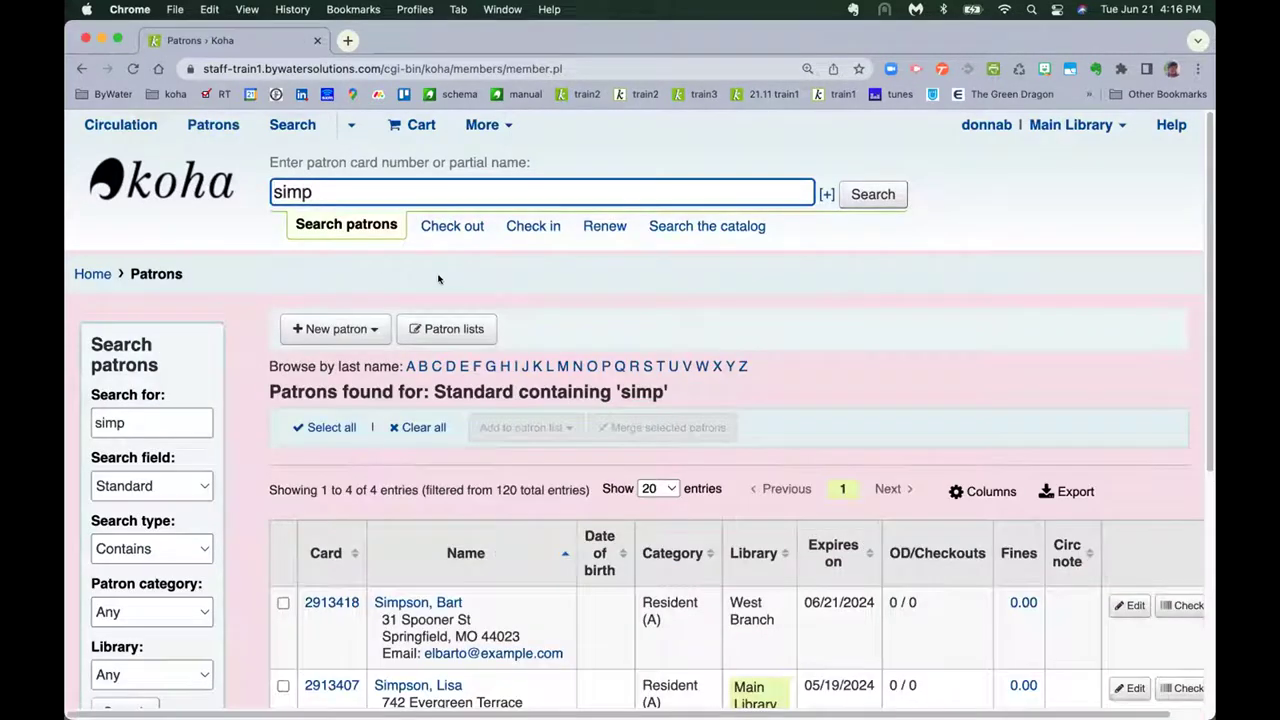
pyautogui.scroll(-5, 440, 278)
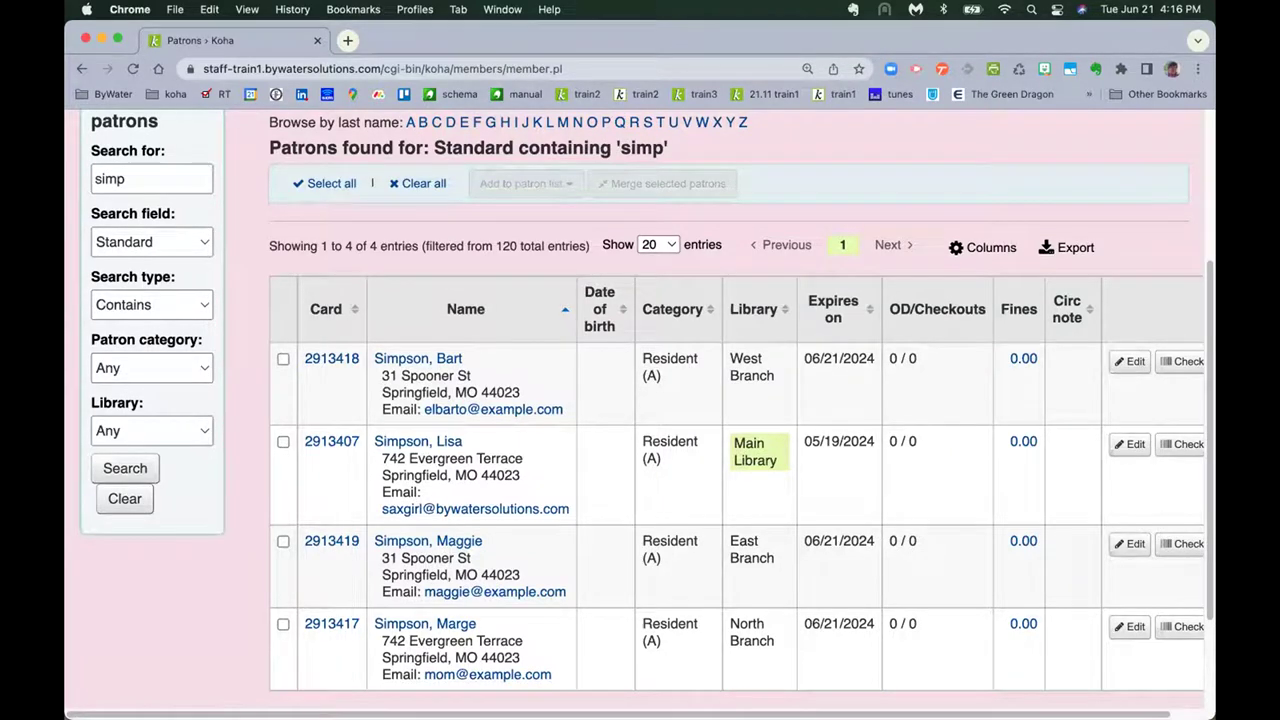
pyautogui.scroll(3, 325, 193)
# - Search for the resident patron by full name and review the contact information on the patron's details page
pyautogui.doubleClick(325, 193)
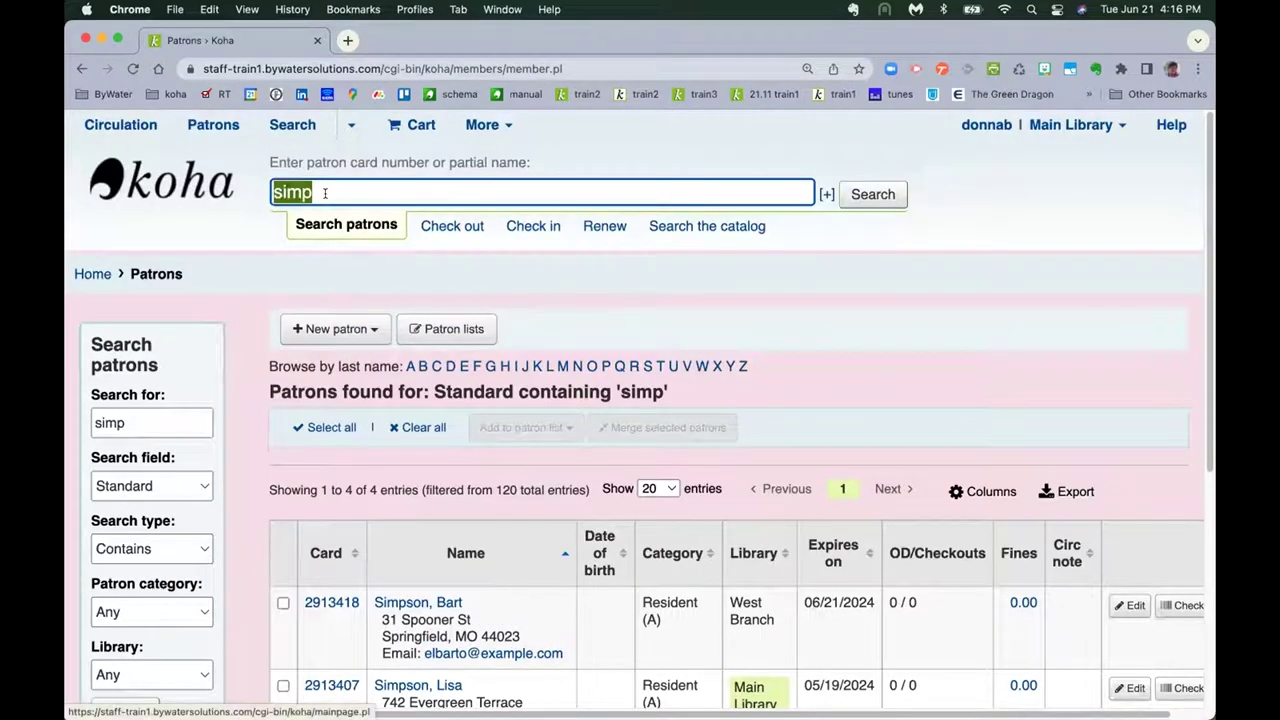
pyautogui.write('jack reacher')
pyautogui.press('Return')
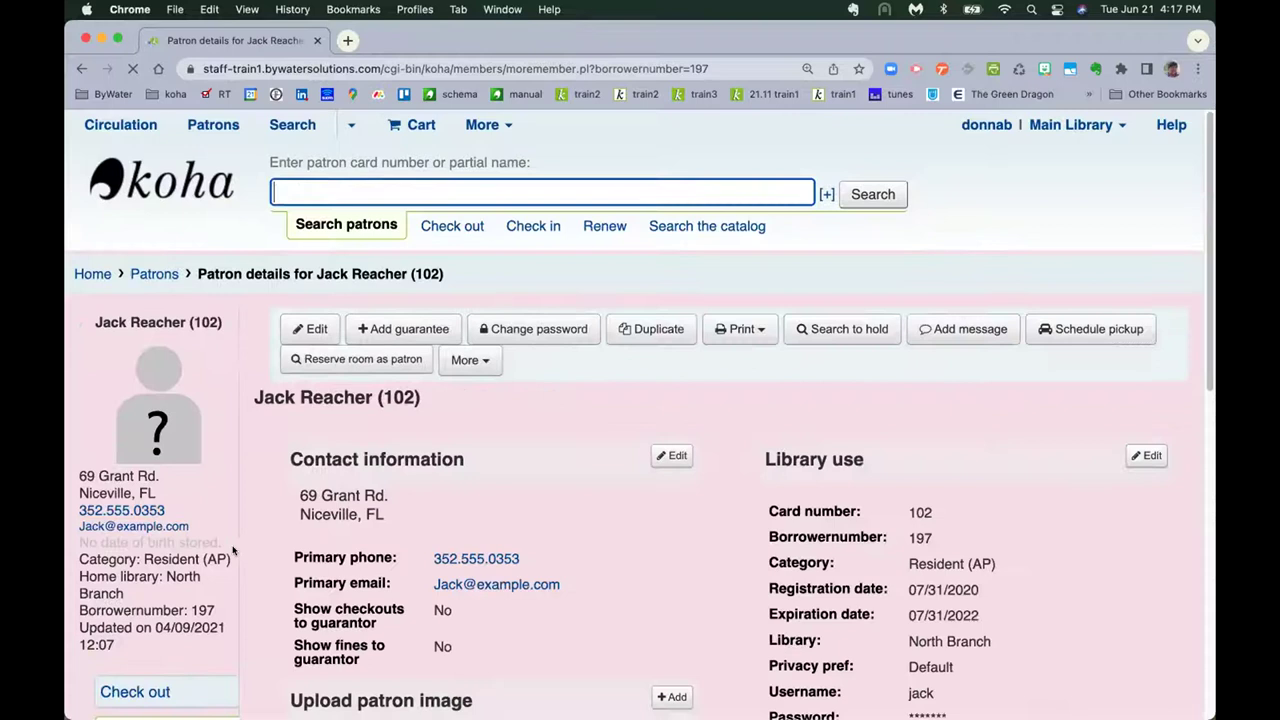
pyautogui.scroll(-3, 284, 516)
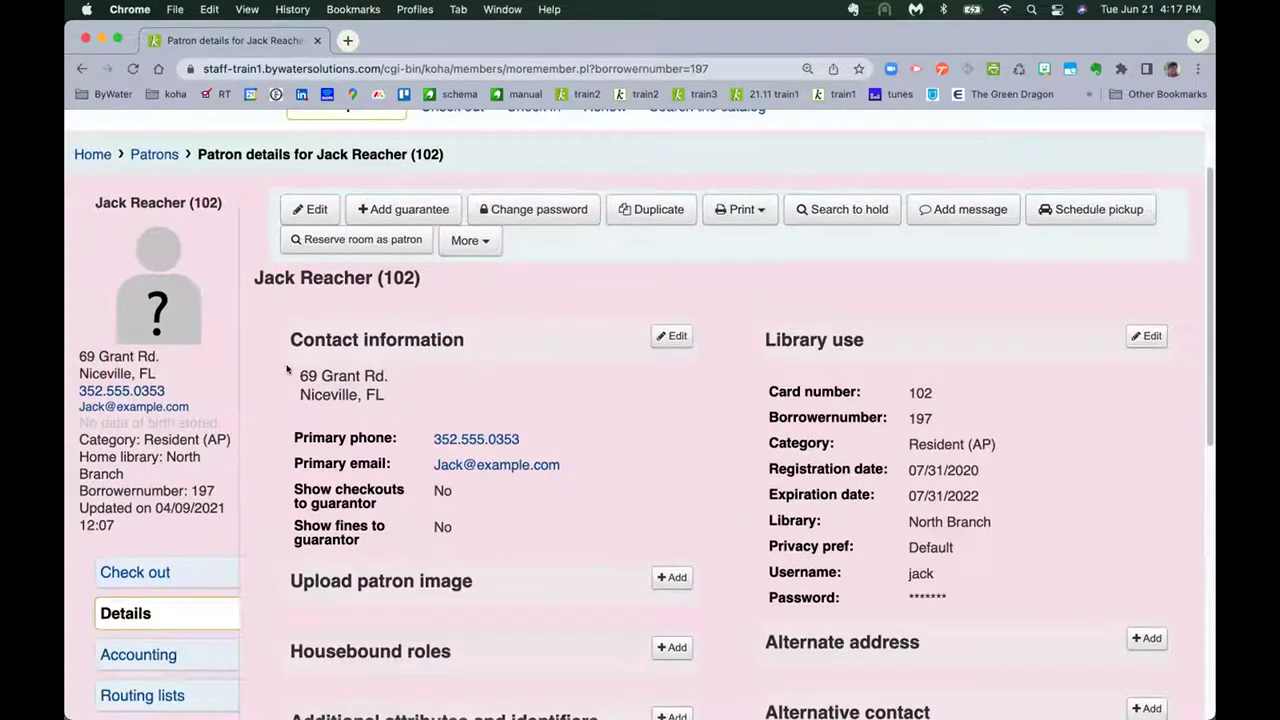
pyautogui.scroll(-3, 287, 370)
# - Edit the patron record, set the main contact method to Primary phone, and save the change
pyautogui.scroll(4, 297, 305)
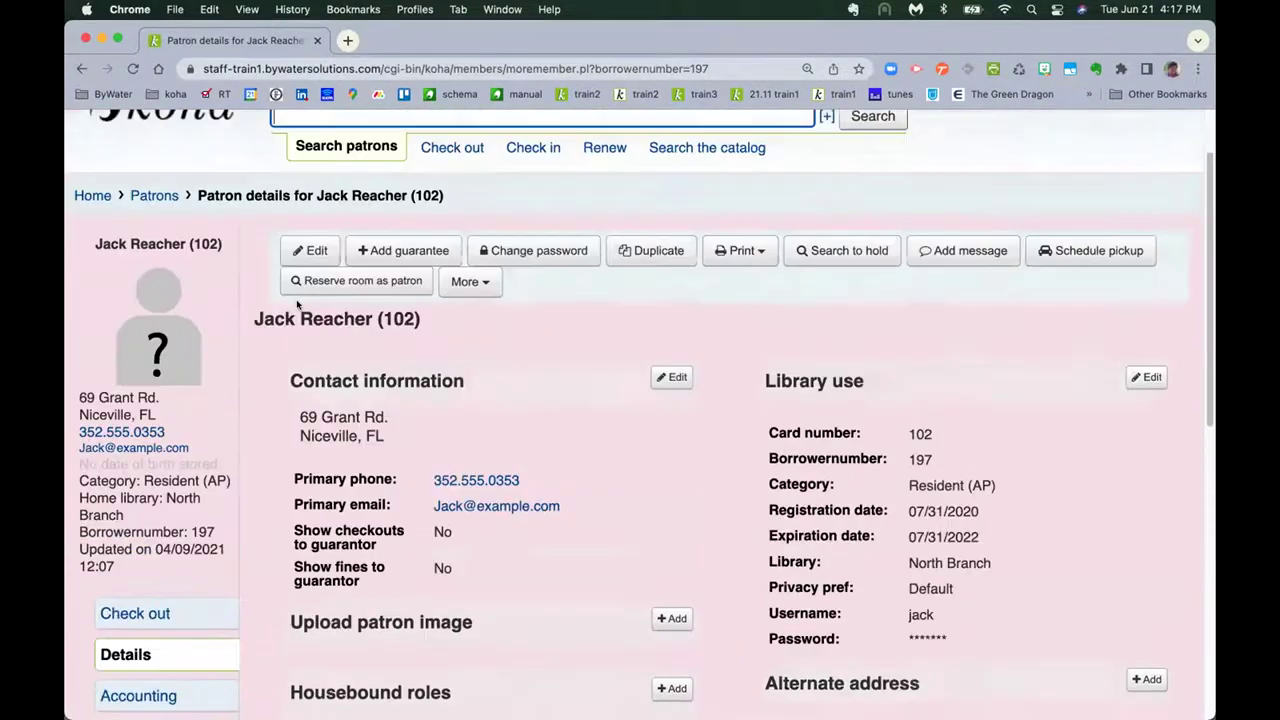
pyautogui.scroll(2, 297, 305)
pyautogui.click(305, 320)
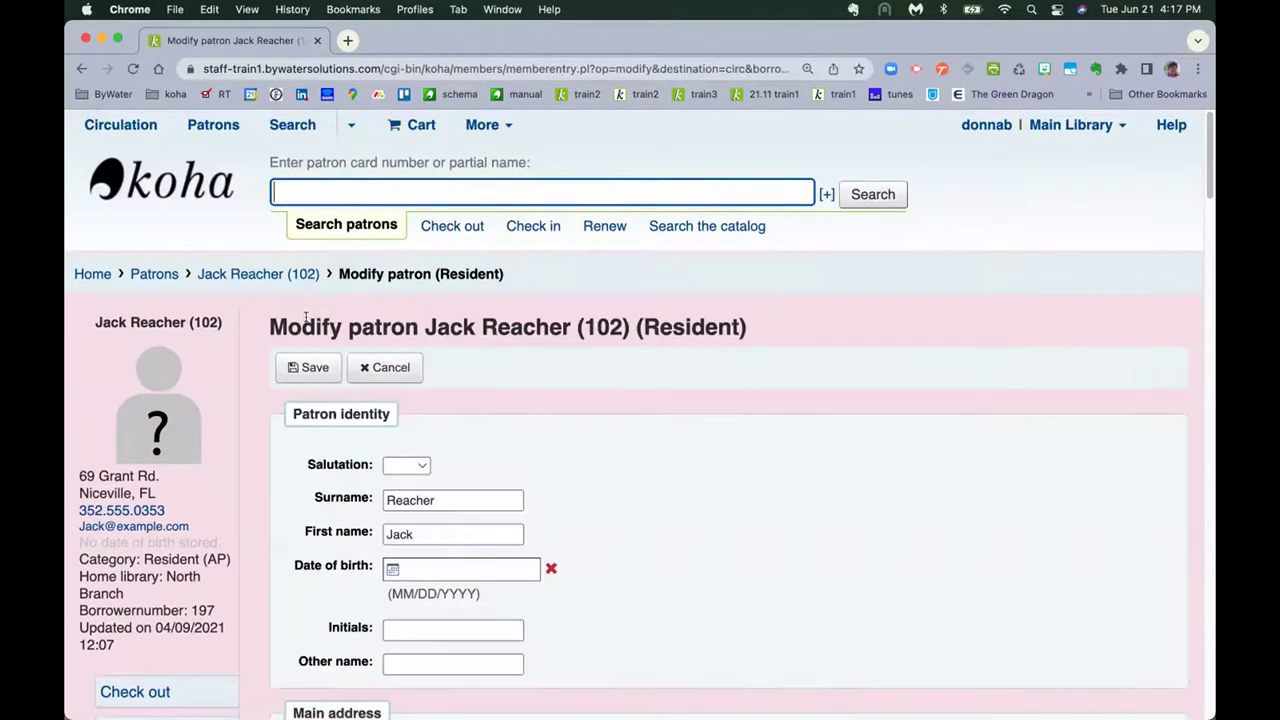
pyautogui.scroll(-10, 305, 318)
pyautogui.scroll(-4, 306, 318)
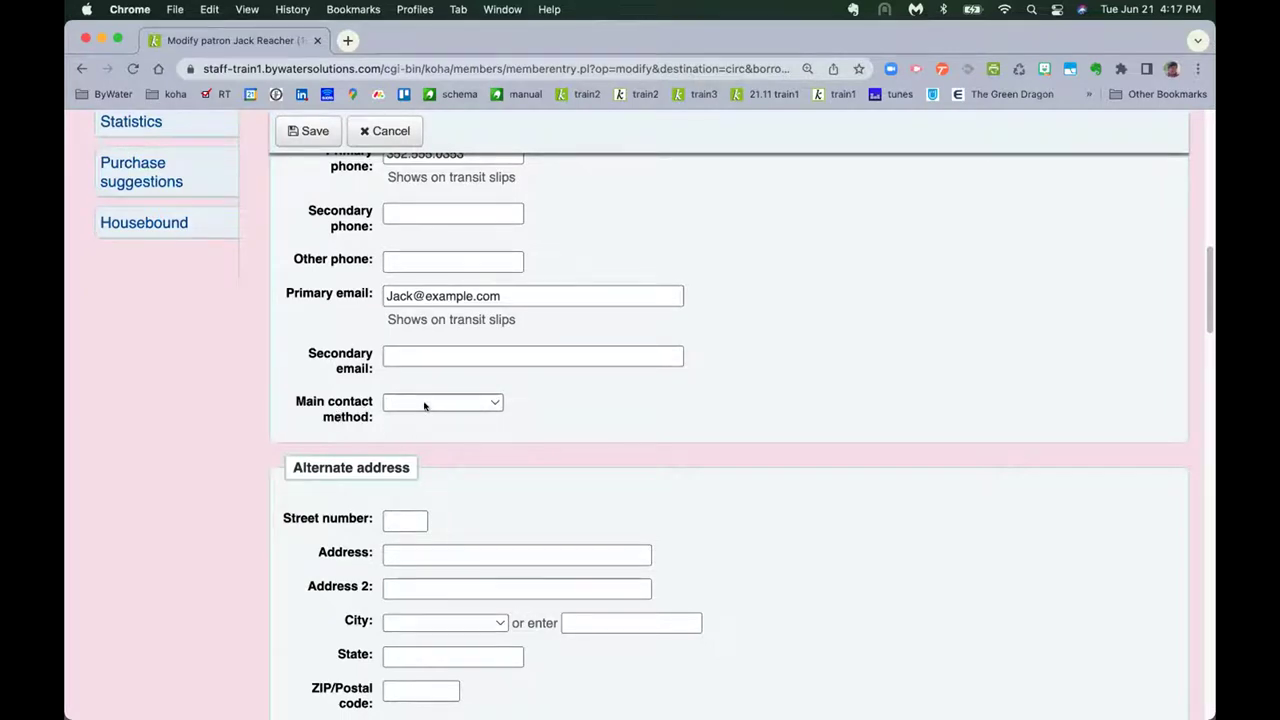
pyautogui.click(424, 404)
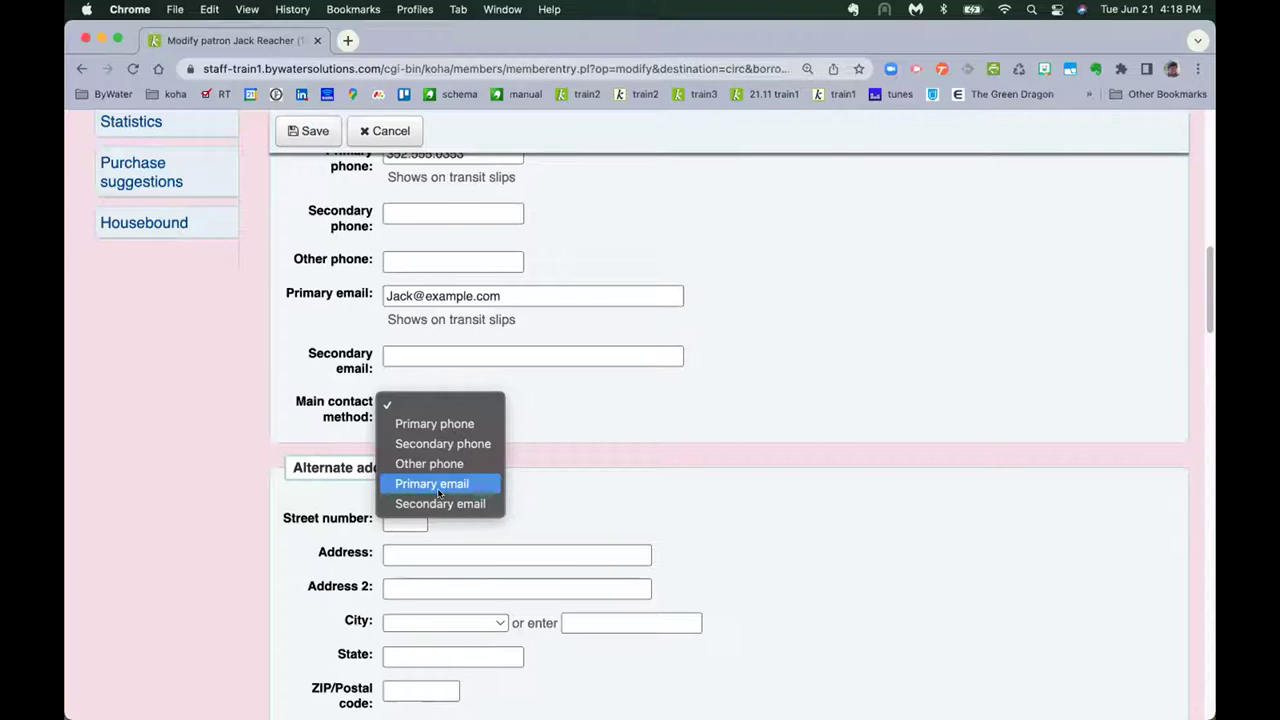
pyautogui.click(434, 423)
pyautogui.click(309, 131)
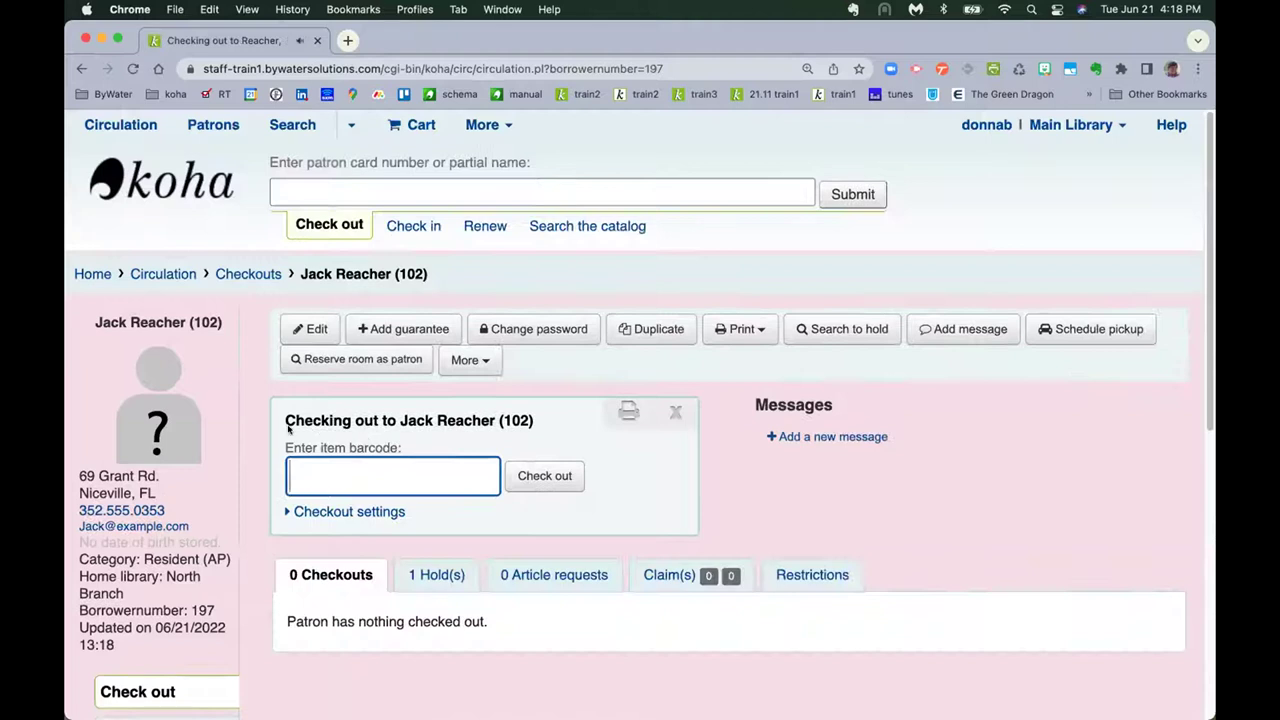
# - Open the patron's details page and check the main contact method under Contact information
pyautogui.scroll(-3, 200, 440)
pyautogui.click(182, 432)
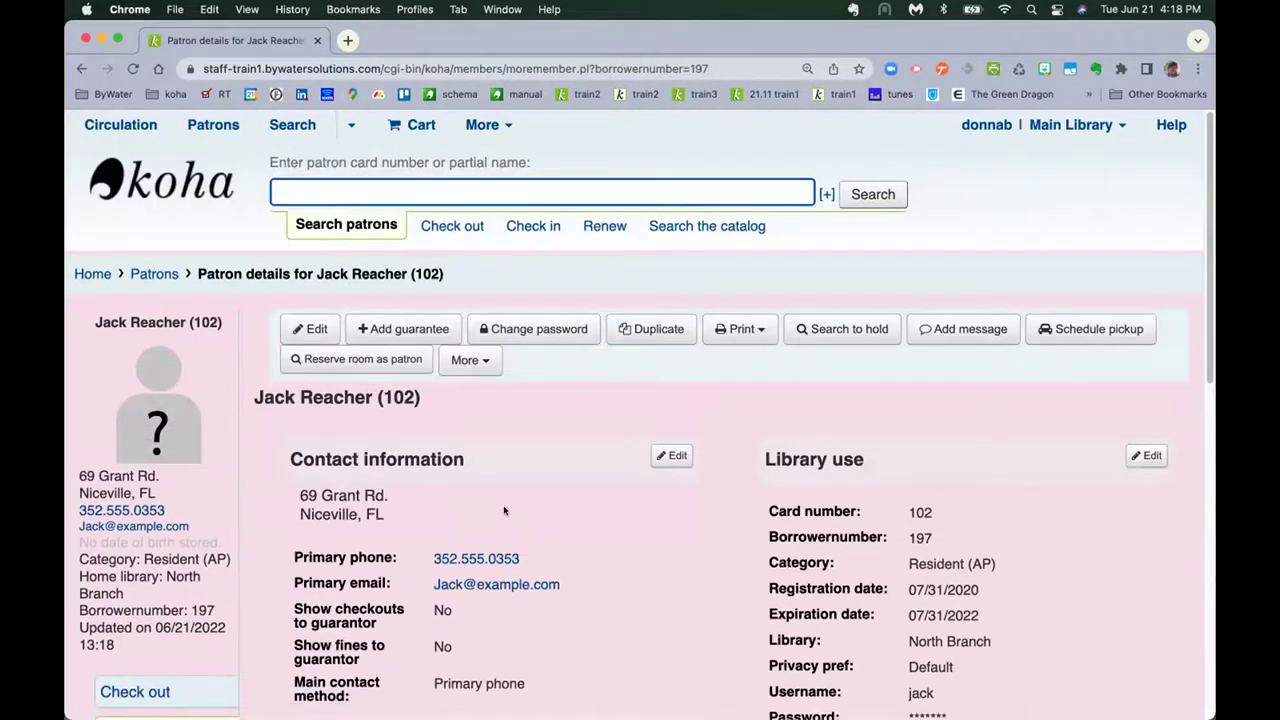
pyautogui.scroll(-2, 503, 510)
pyautogui.scroll(-1, 503, 510)
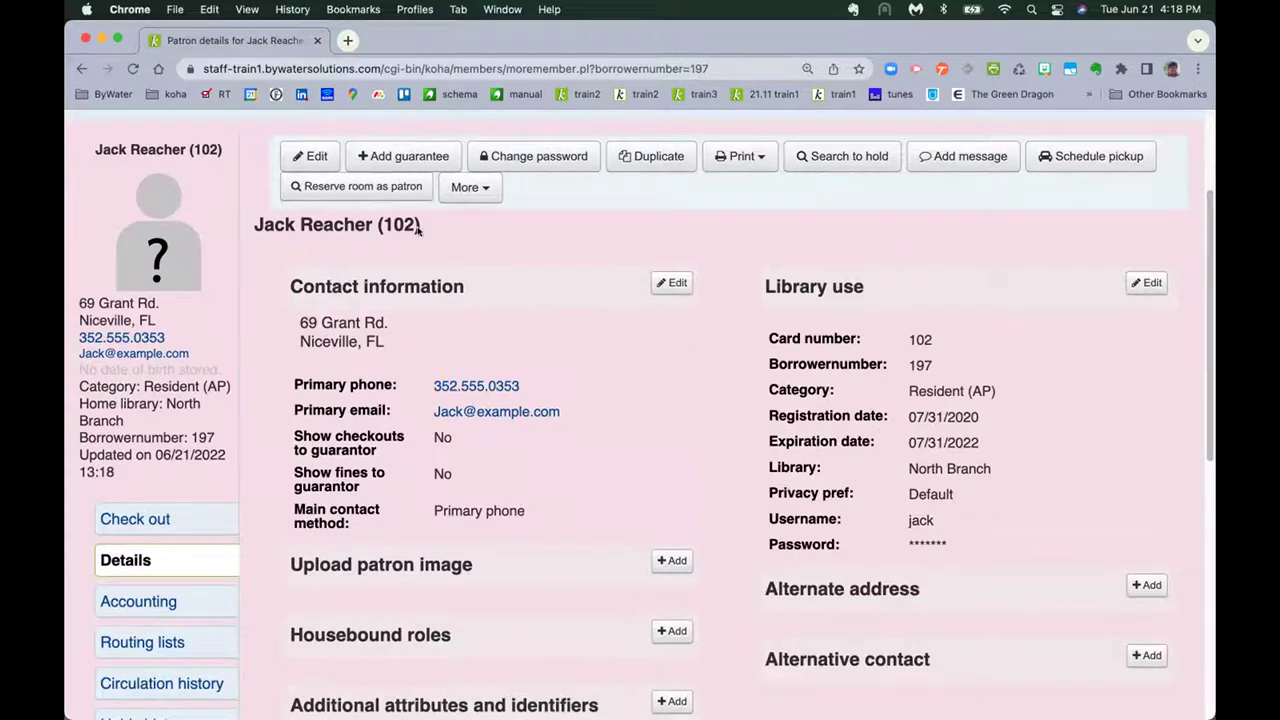
# - Search for the young adult patron by first name and review the attention alerts, notes and messages on the details page
pyautogui.scroll(1, 274, 160)
pyautogui.scroll(3, 274, 160)
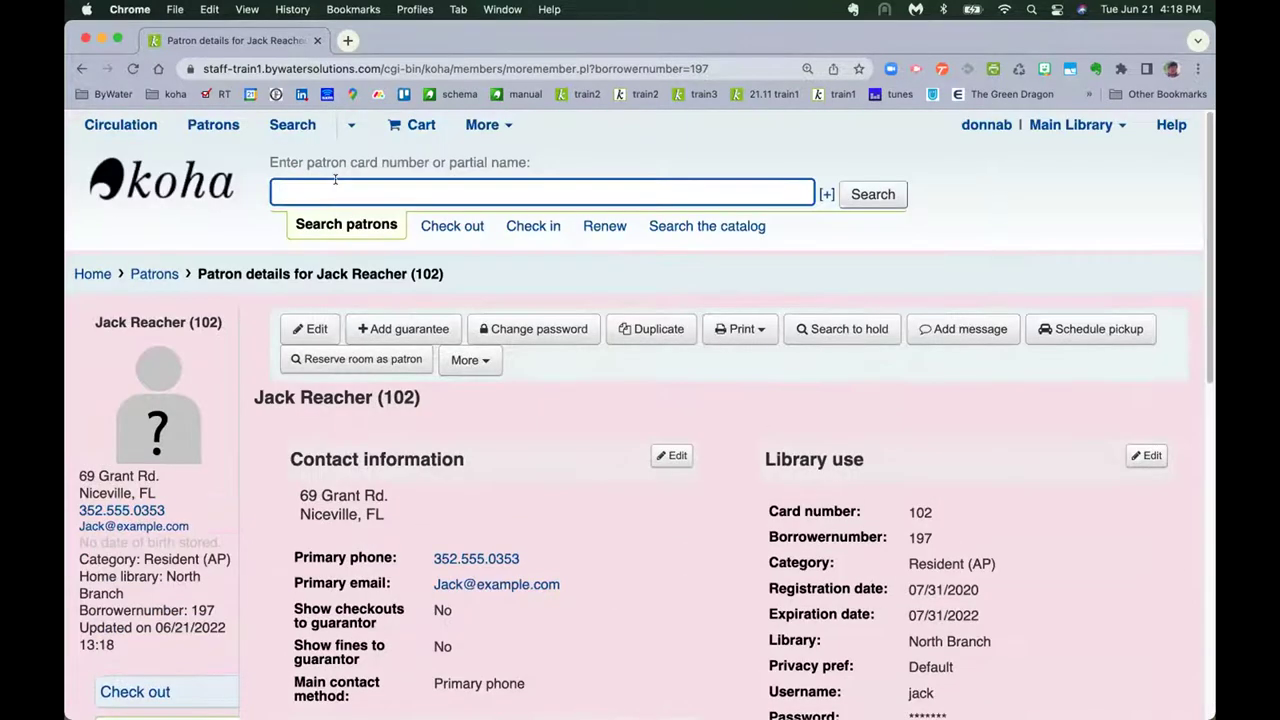
pyautogui.write('ramona')
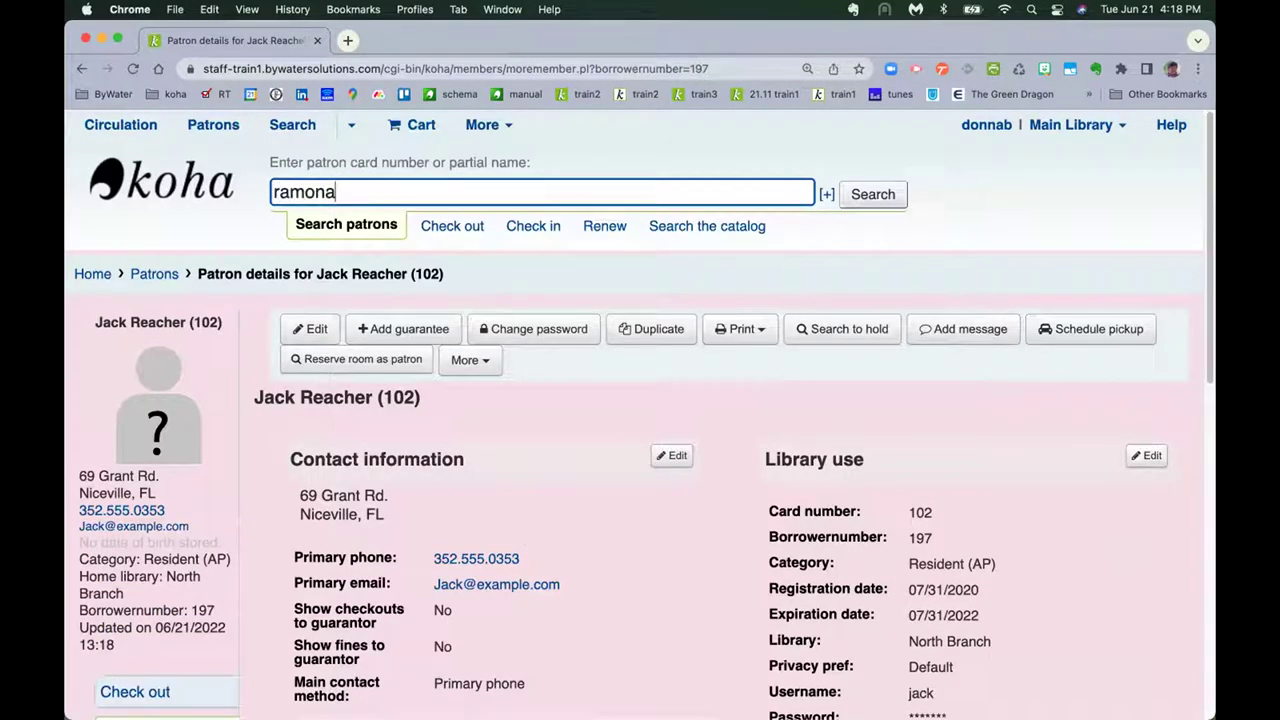
pyautogui.press('Return')
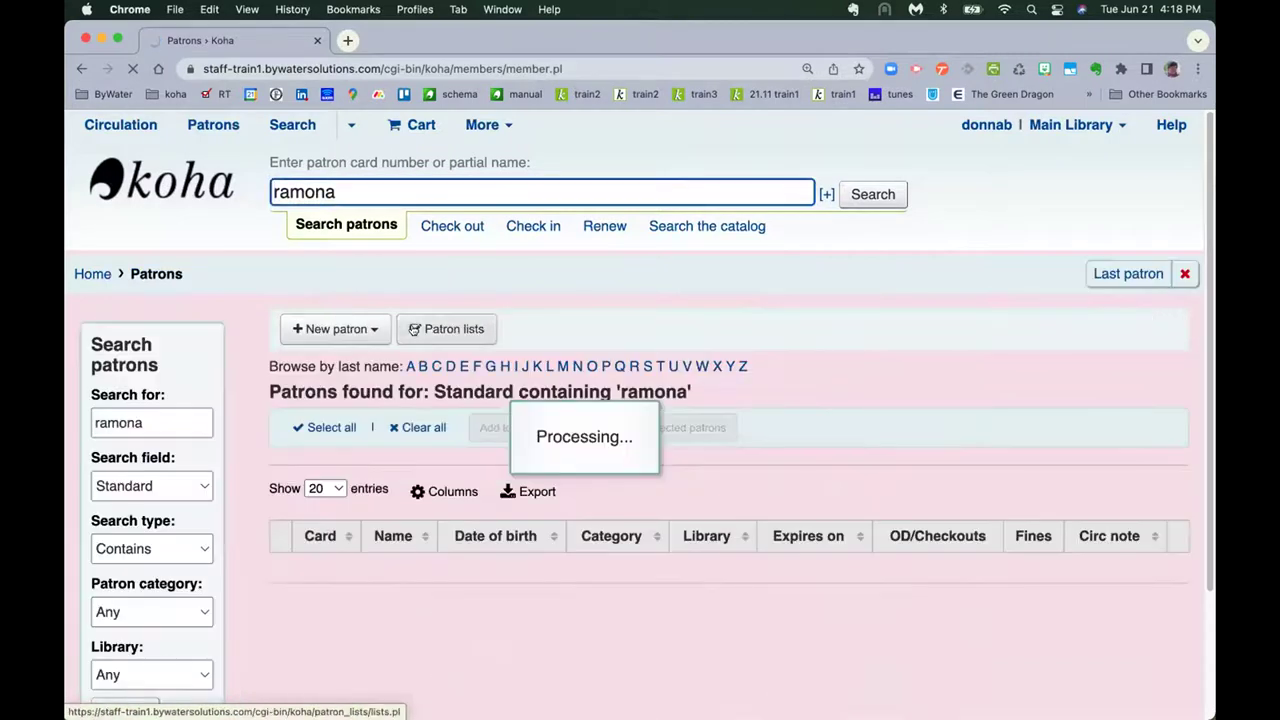
pyautogui.scroll(-3, 385, 330)
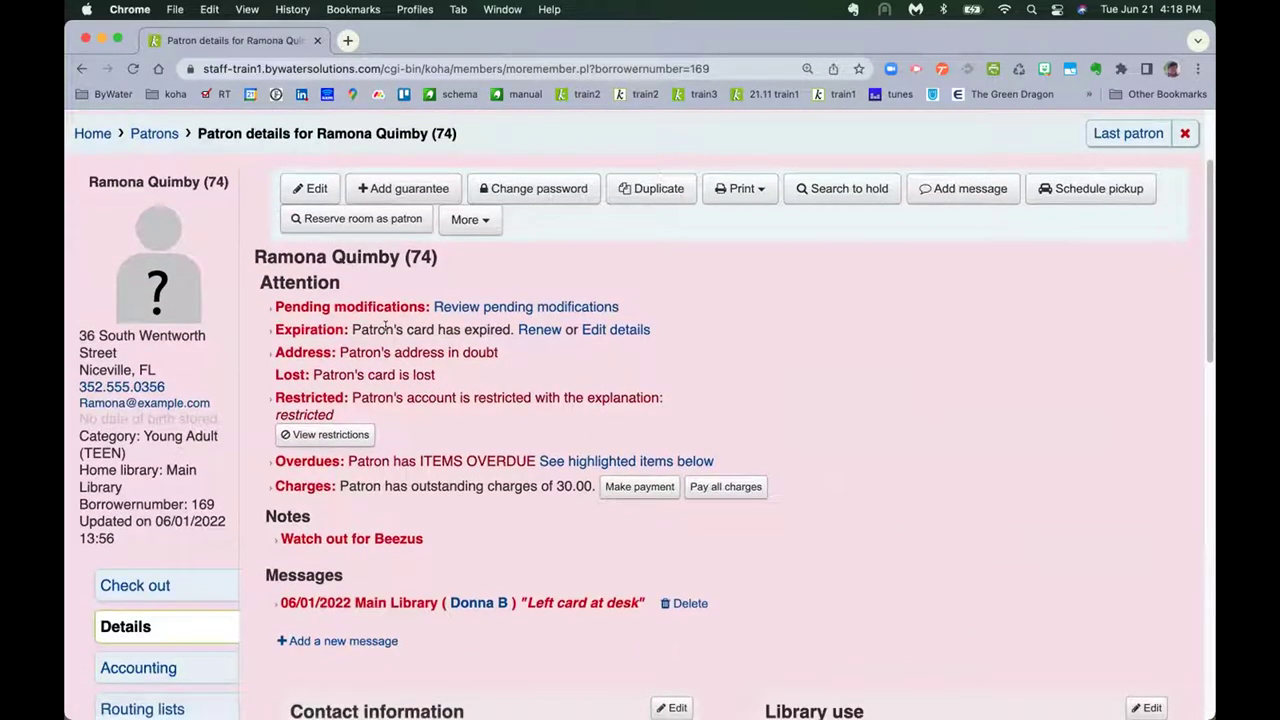
pyautogui.scroll(-1, 120, 450)
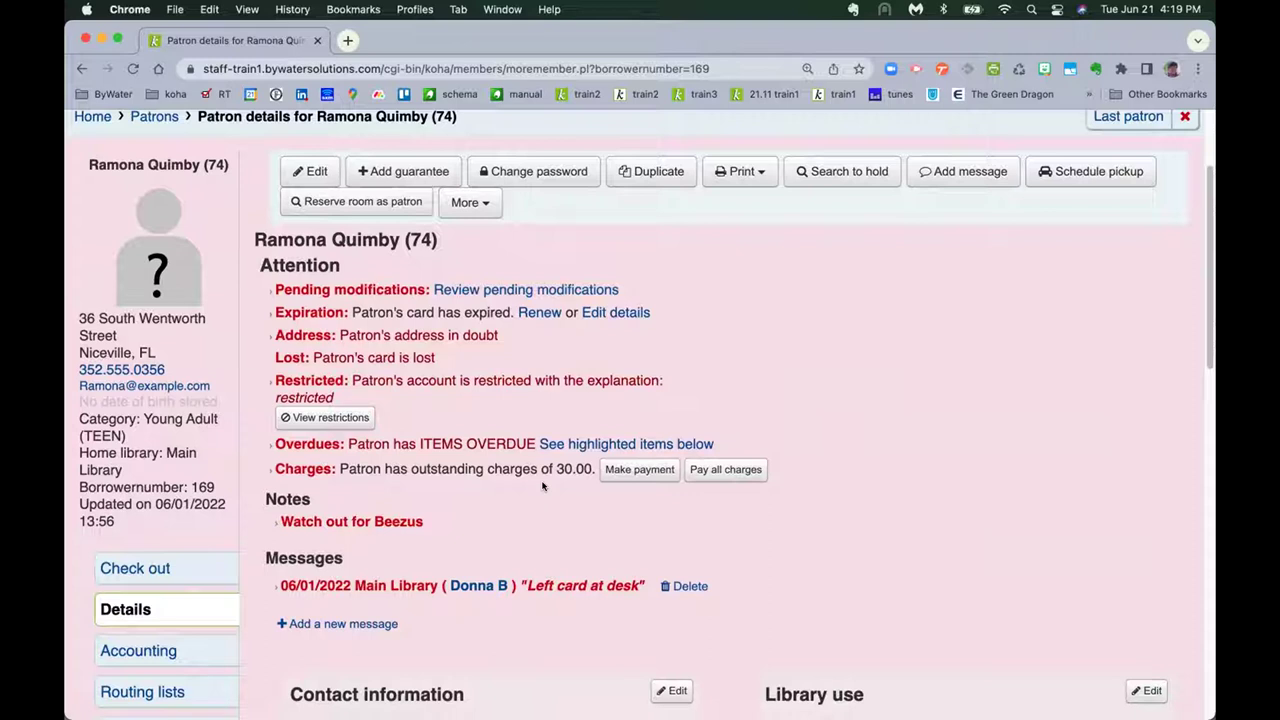
# - Review the remaining alerts, notes and messages on the young adult patron's details page and return to the staff home page
pyautogui.scroll(-2, 505, 520)
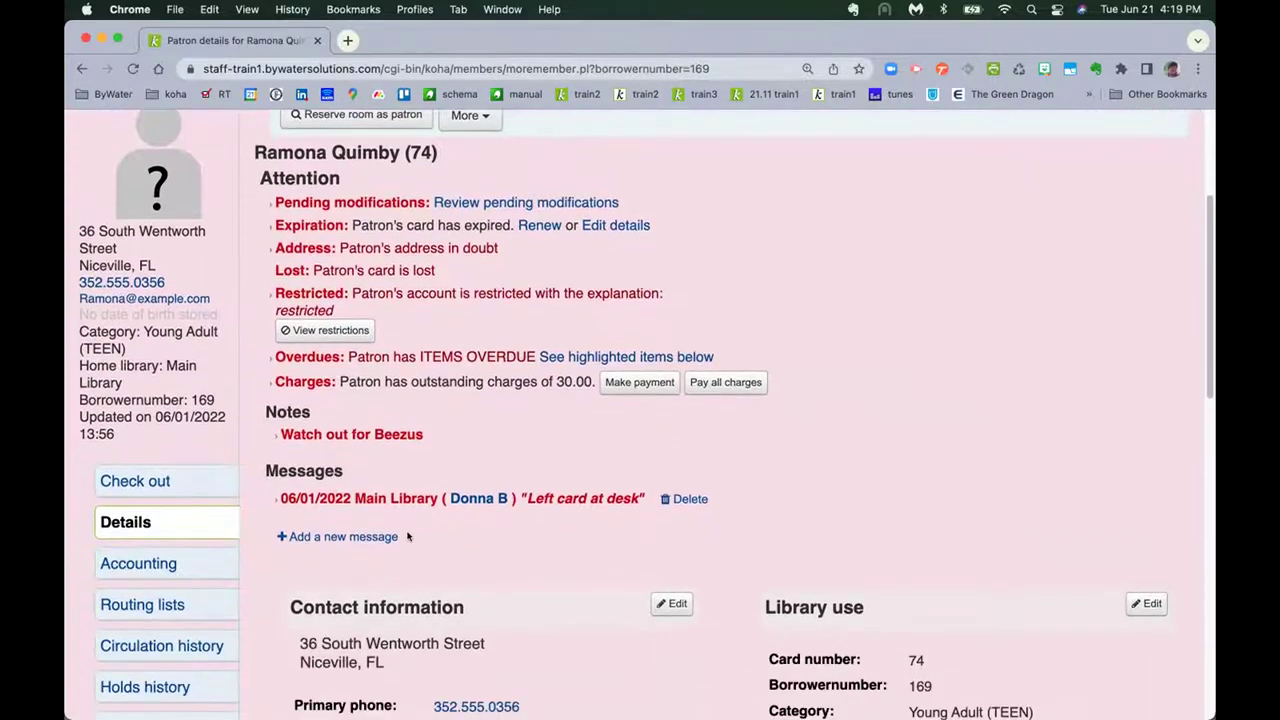
pyautogui.scroll(-2, 407, 536)
pyautogui.scroll(1, 406, 486)
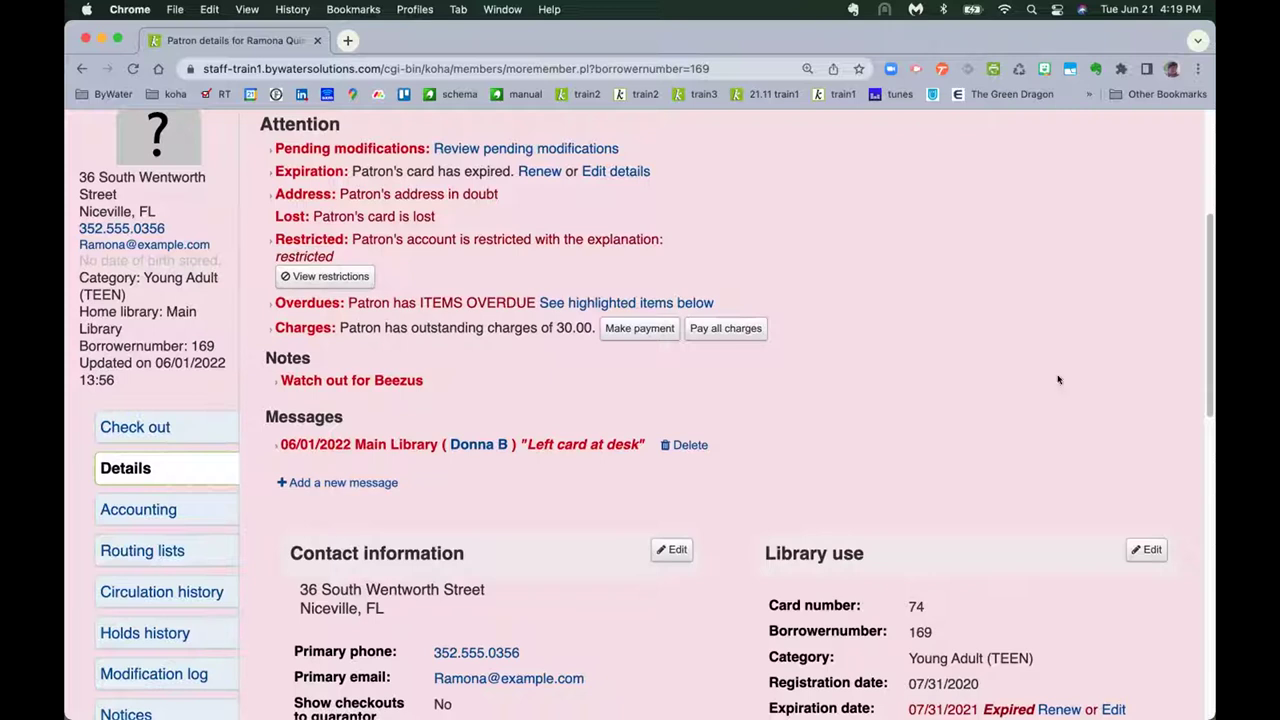
pyautogui.scroll(3, 108, 308)
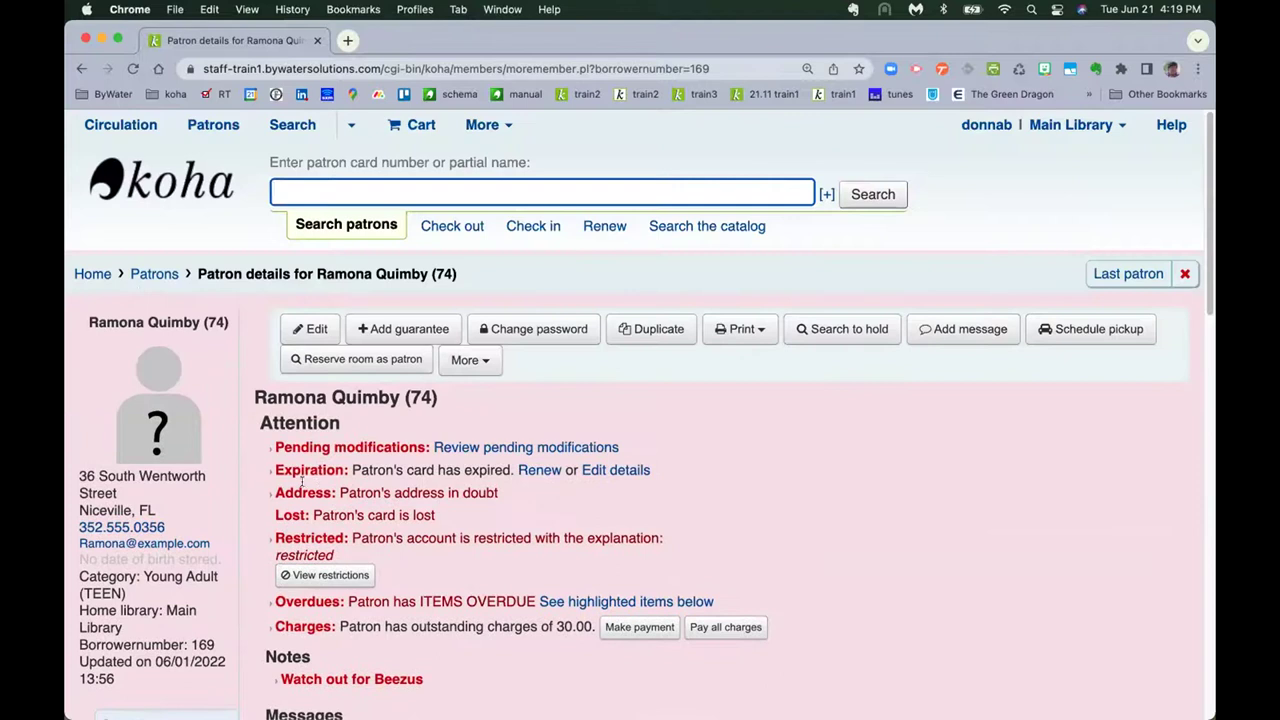
pyautogui.click(92, 274)
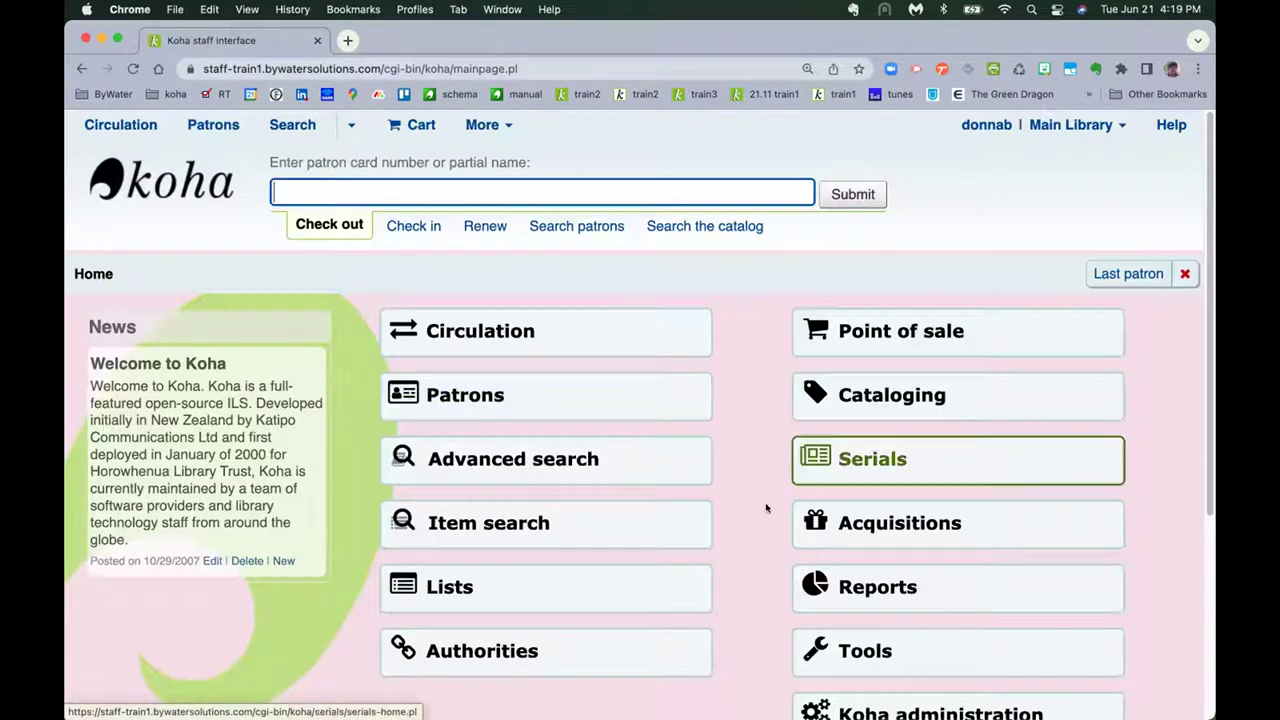
pyautogui.scroll(-2, 886, 605)
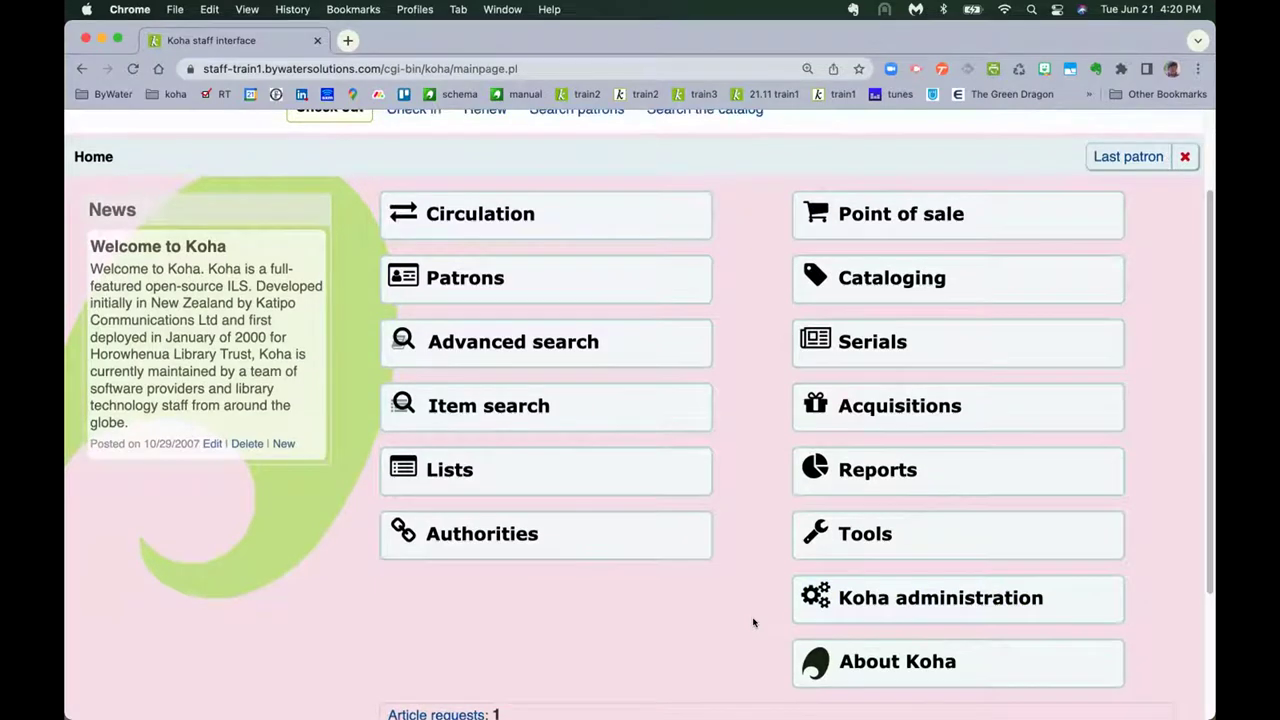
pyautogui.scroll(3, 755, 620)
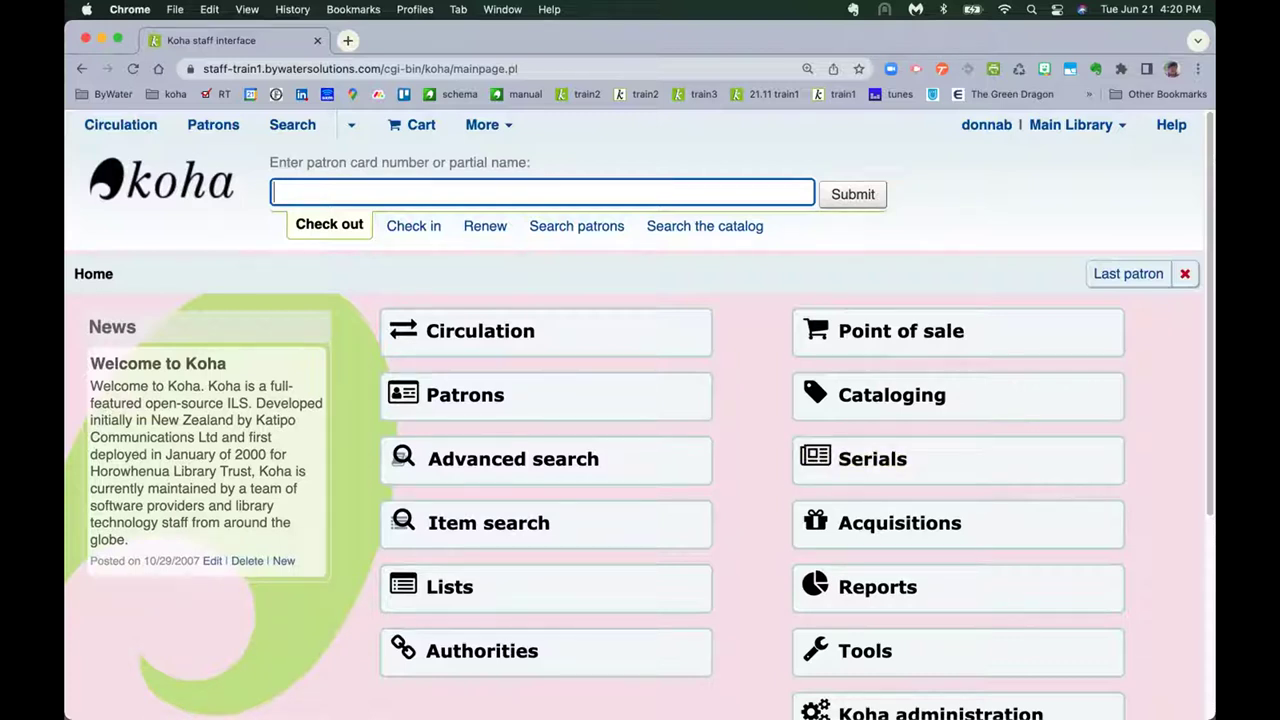
# - Reopen the last viewed patron's record and open the page for setting that patron's permissions
pyautogui.click(1125, 275)
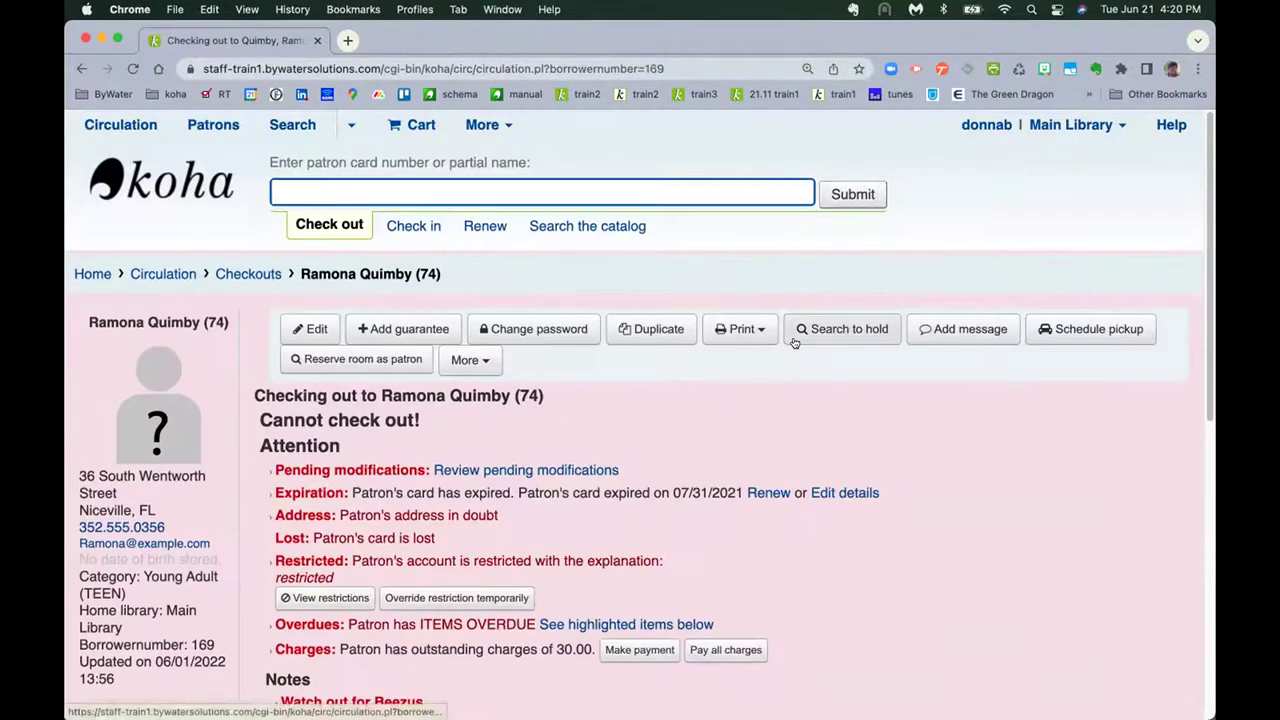
pyautogui.click(471, 362)
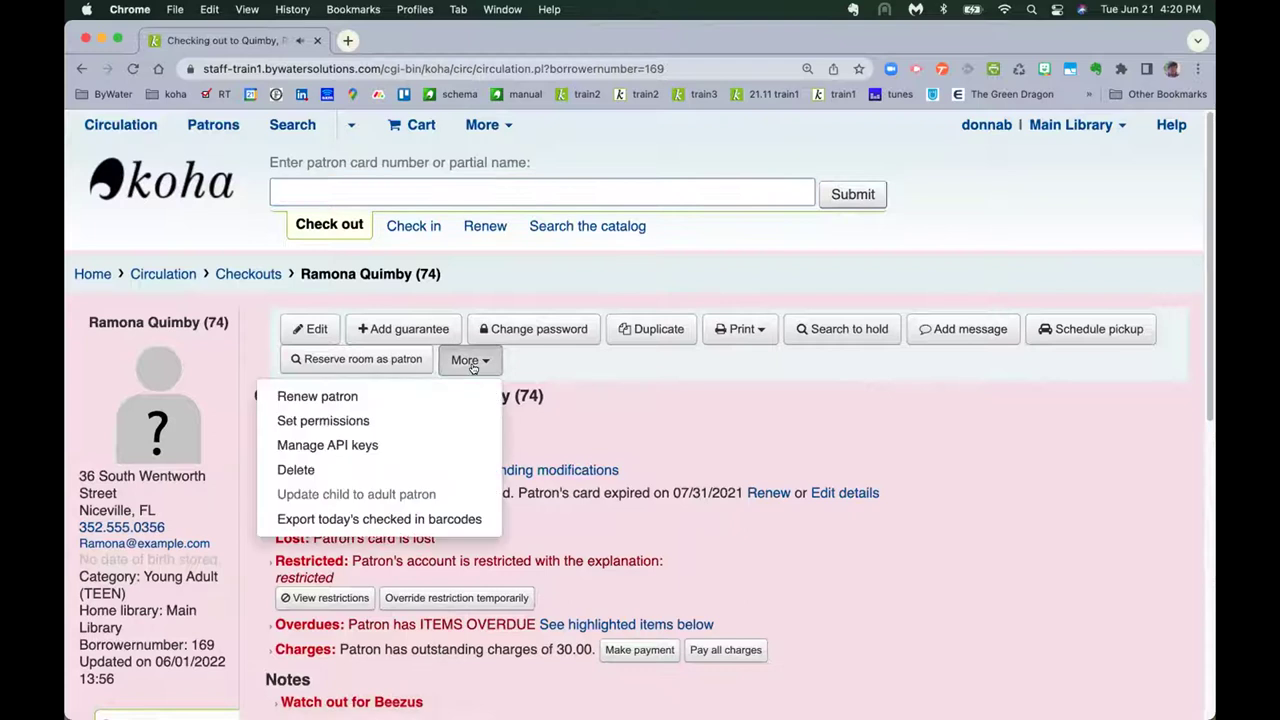
pyautogui.click(432, 424)
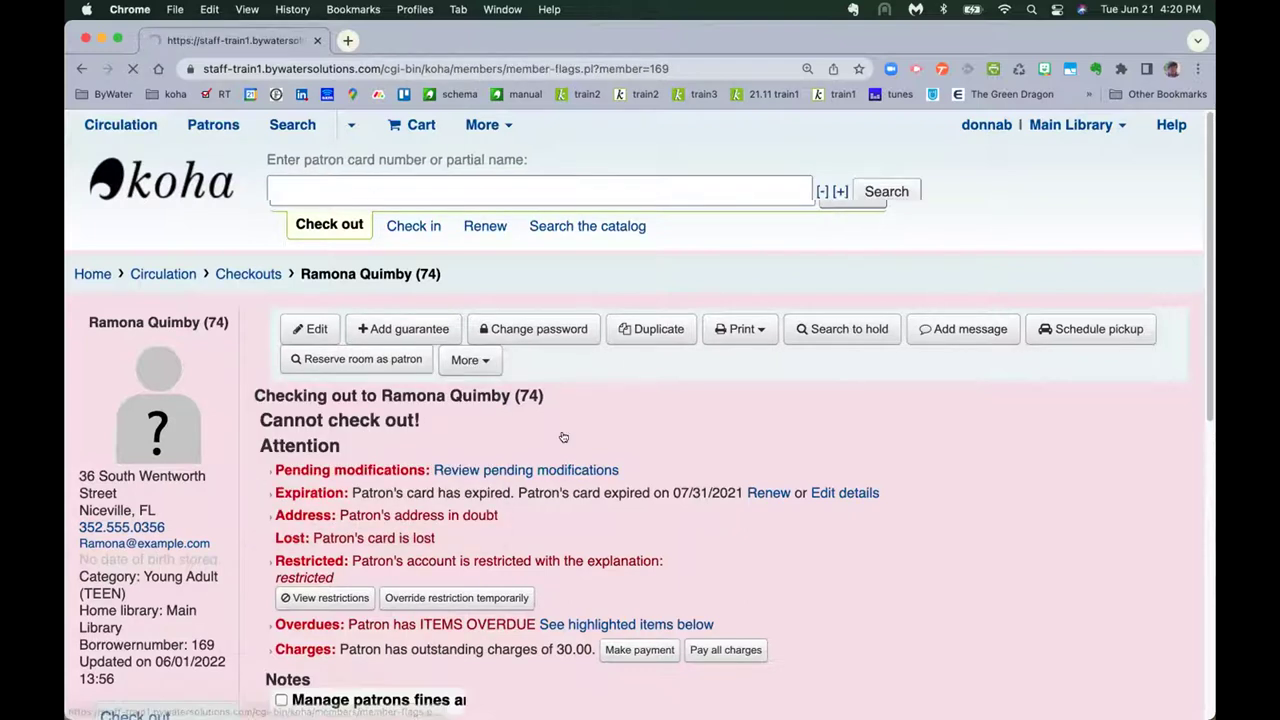
# - Expand the details of the Add, modify and view patron information permission and examine its sub-permissions, including Delete patrons
pyautogui.scroll(-2, 762, 390)
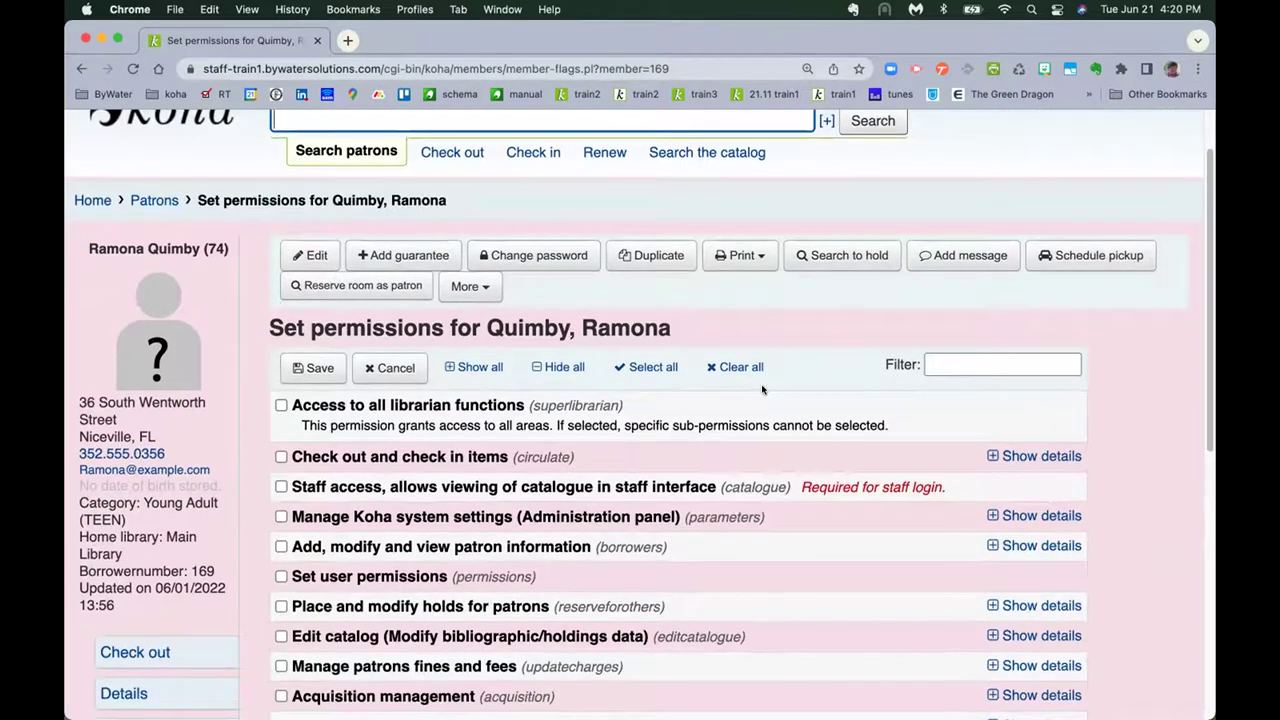
pyautogui.scroll(-1, 762, 390)
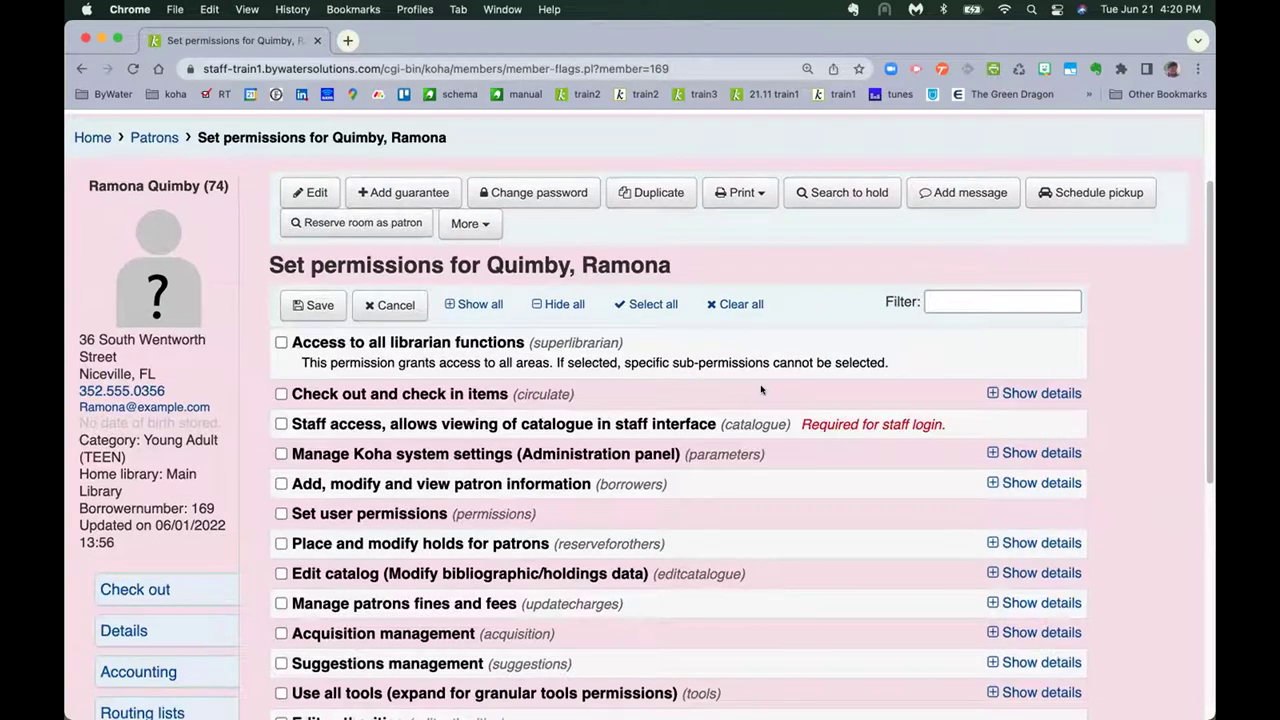
pyautogui.scroll(-3, 755, 390)
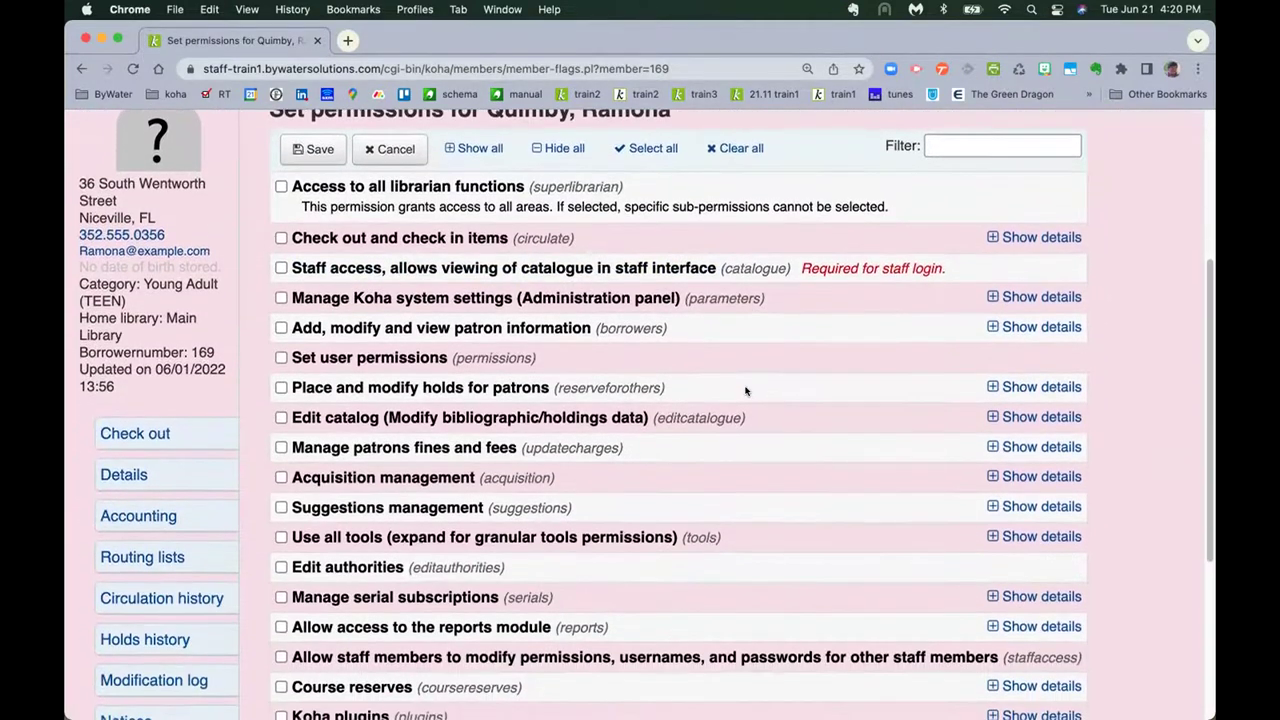
pyautogui.scroll(-1, 740, 392)
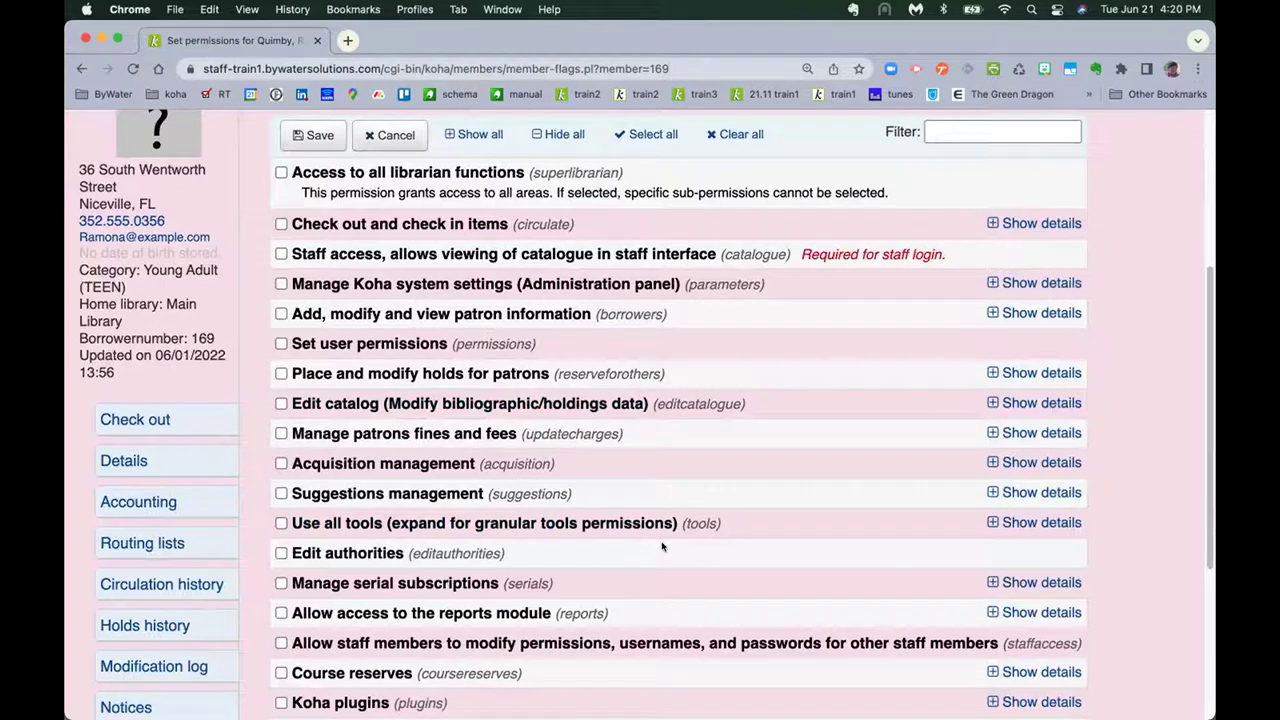
pyautogui.click(1026, 314)
pyautogui.scroll(-3, 645, 422)
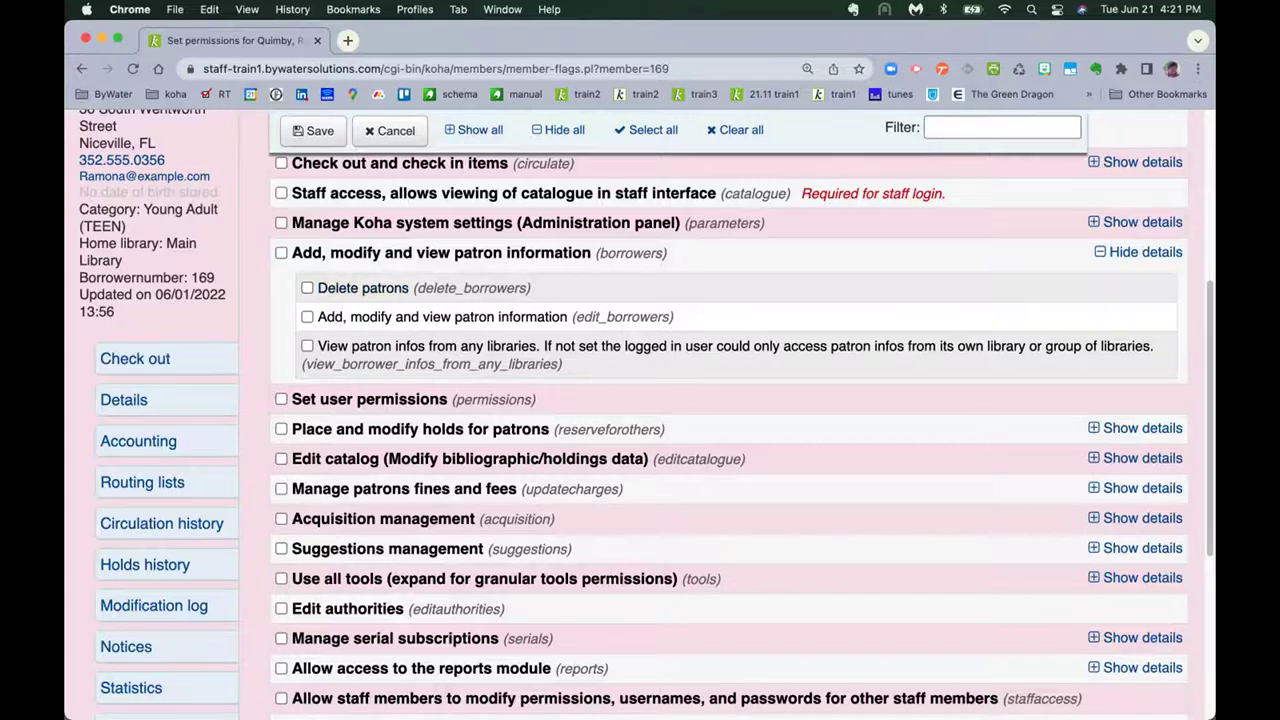
pyautogui.scroll(5, 154, 322)
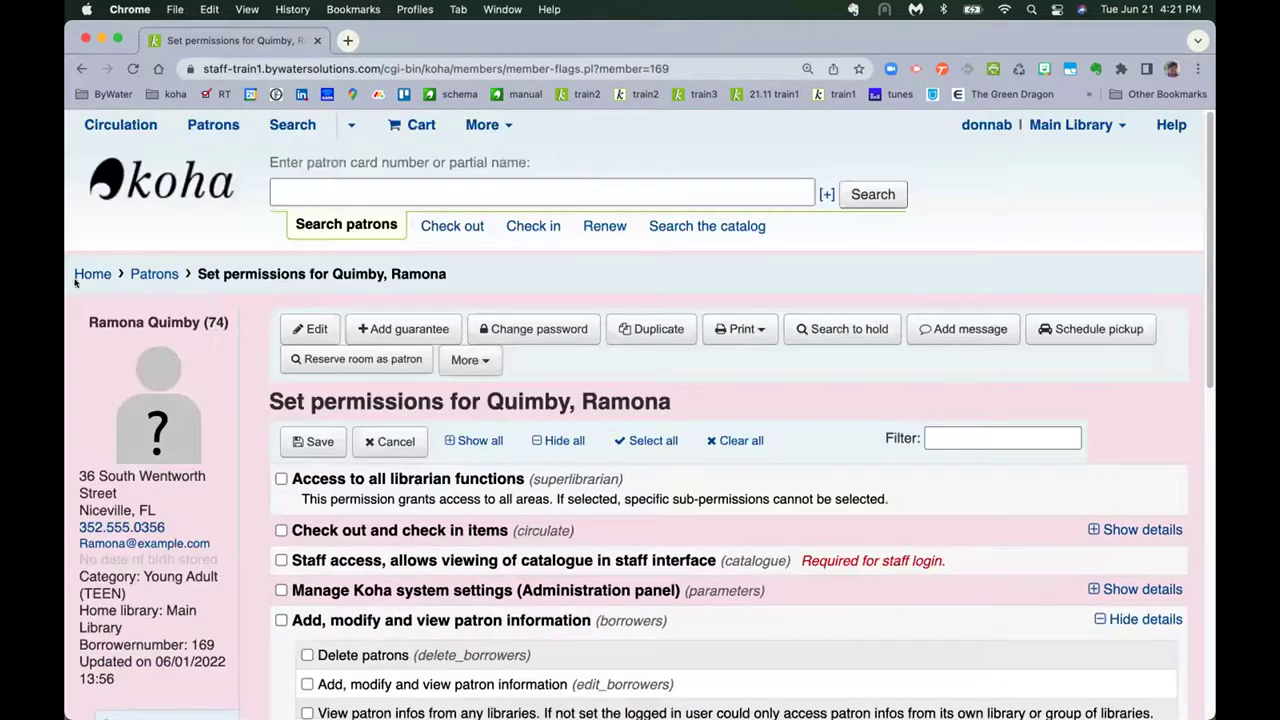
# - Return to the home page, check in the item with barcode 312593, and confirm its transfer to East Branch
pyautogui.click(98, 279)
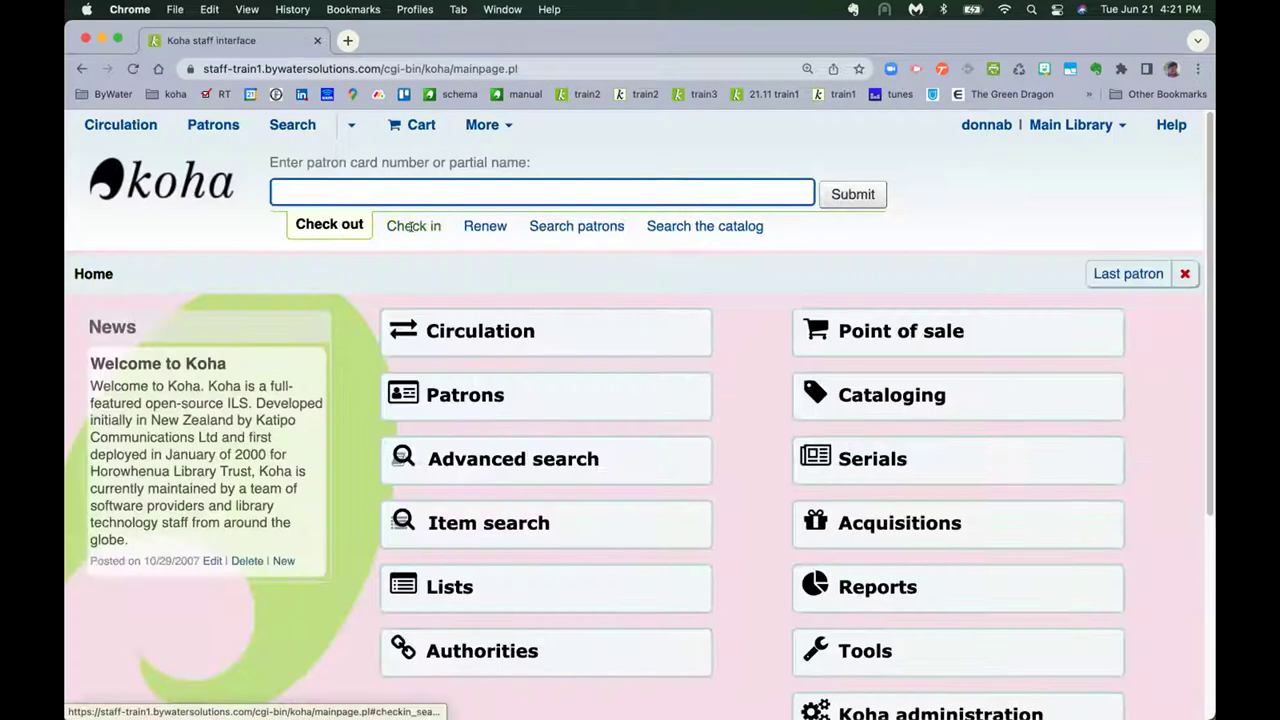
pyautogui.click(410, 225)
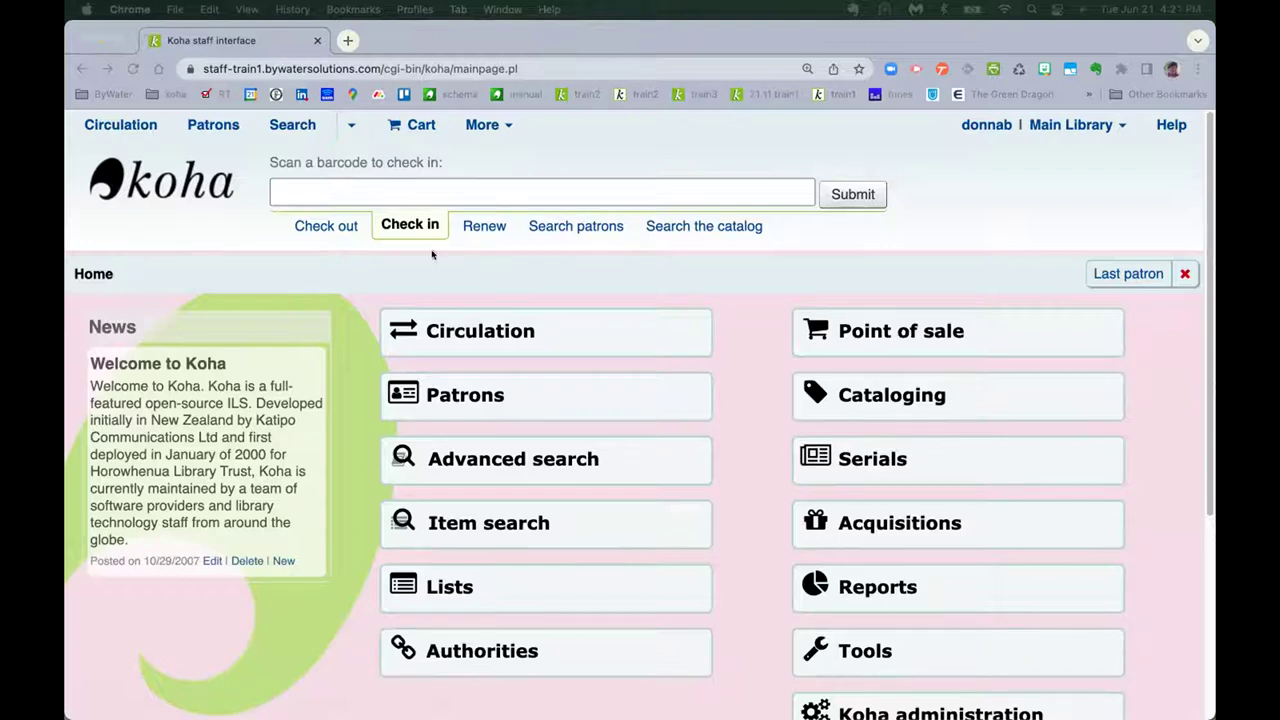
pyautogui.click(407, 191)
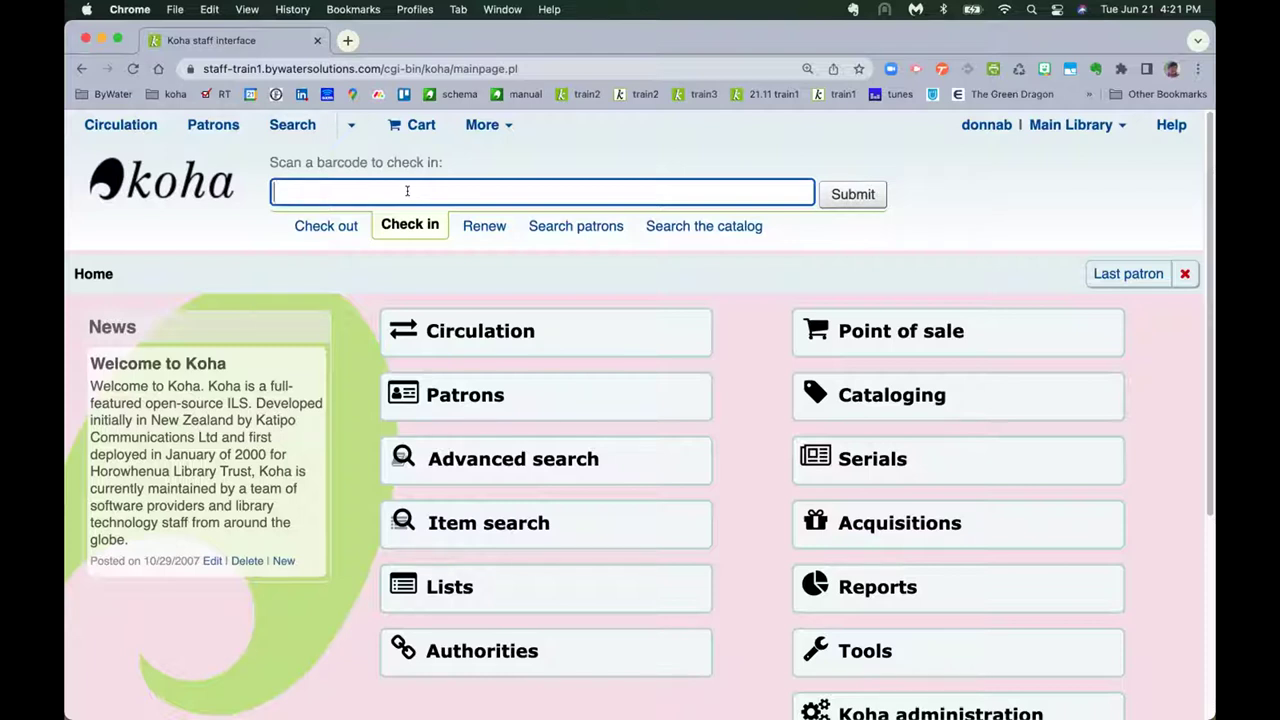
pyautogui.write('312593')
pyautogui.press('Return')
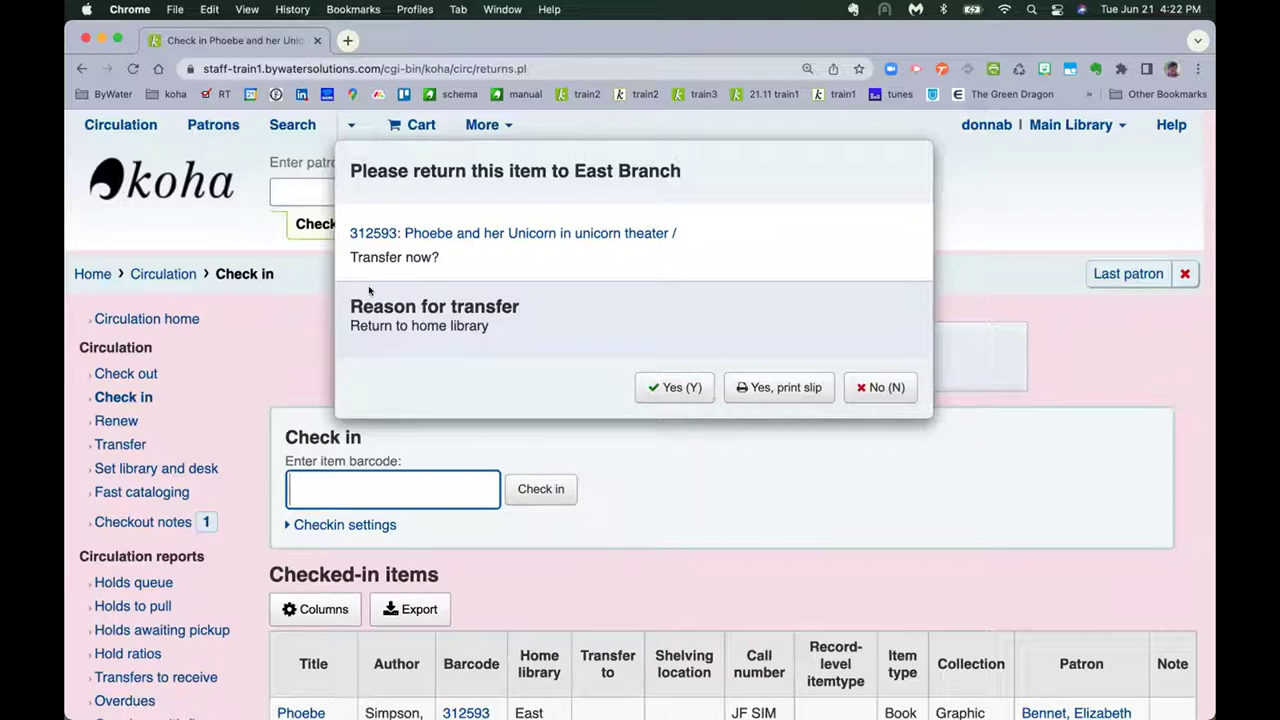
pyautogui.click(668, 389)
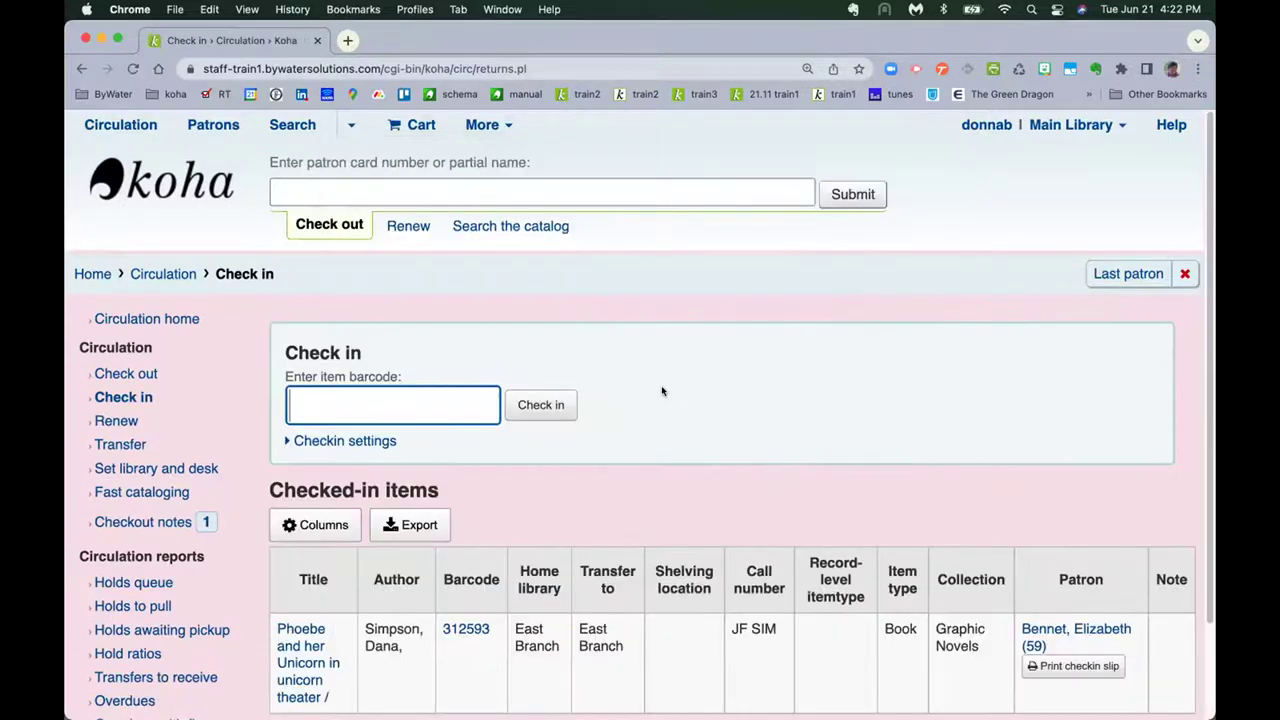
# - Check in the item with barcode 328392 and confirm its hold and transfer to East Branch
pyautogui.scroll(-2, 660, 391)
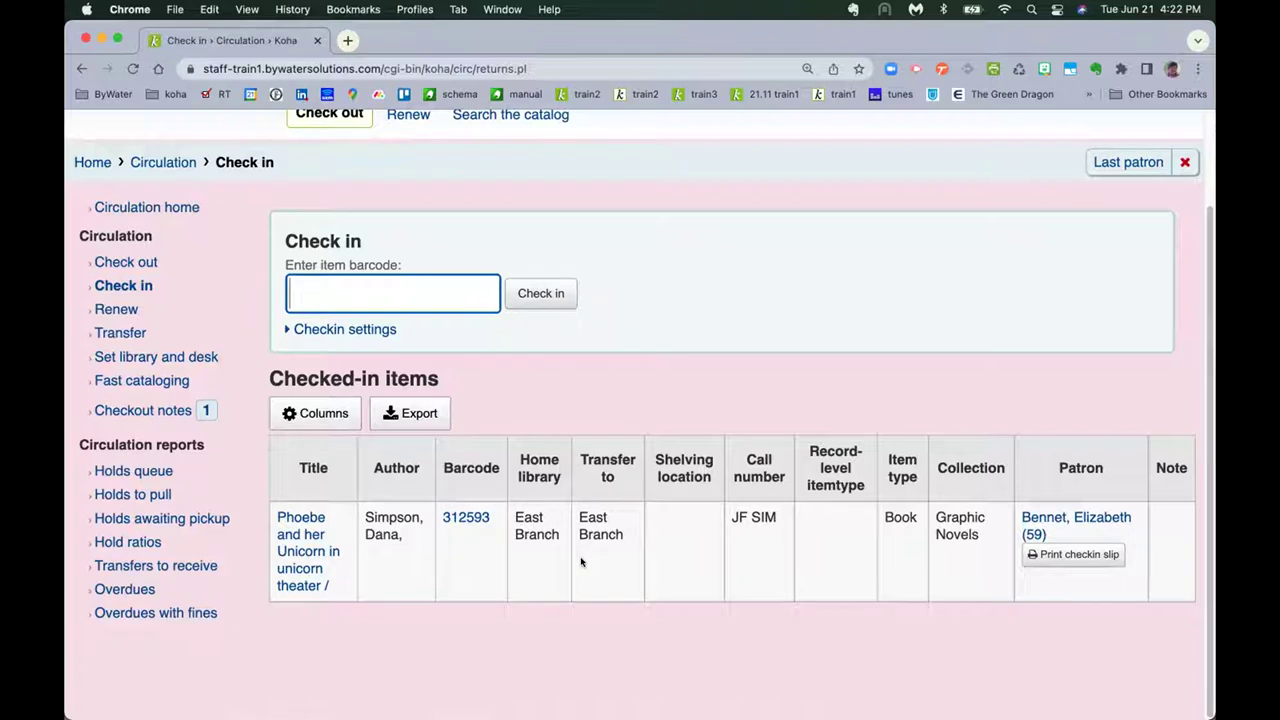
pyautogui.click(351, 295)
pyautogui.write('328392')
pyautogui.press('Return')
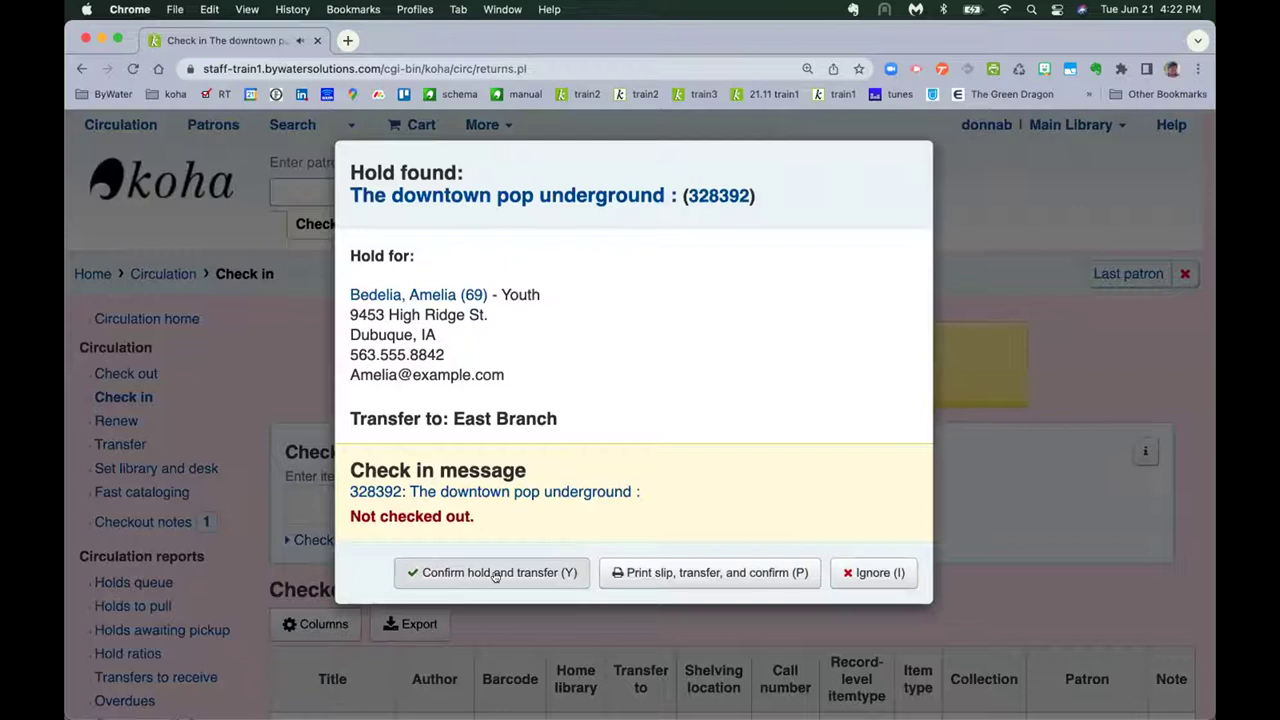
pyautogui.click(494, 574)
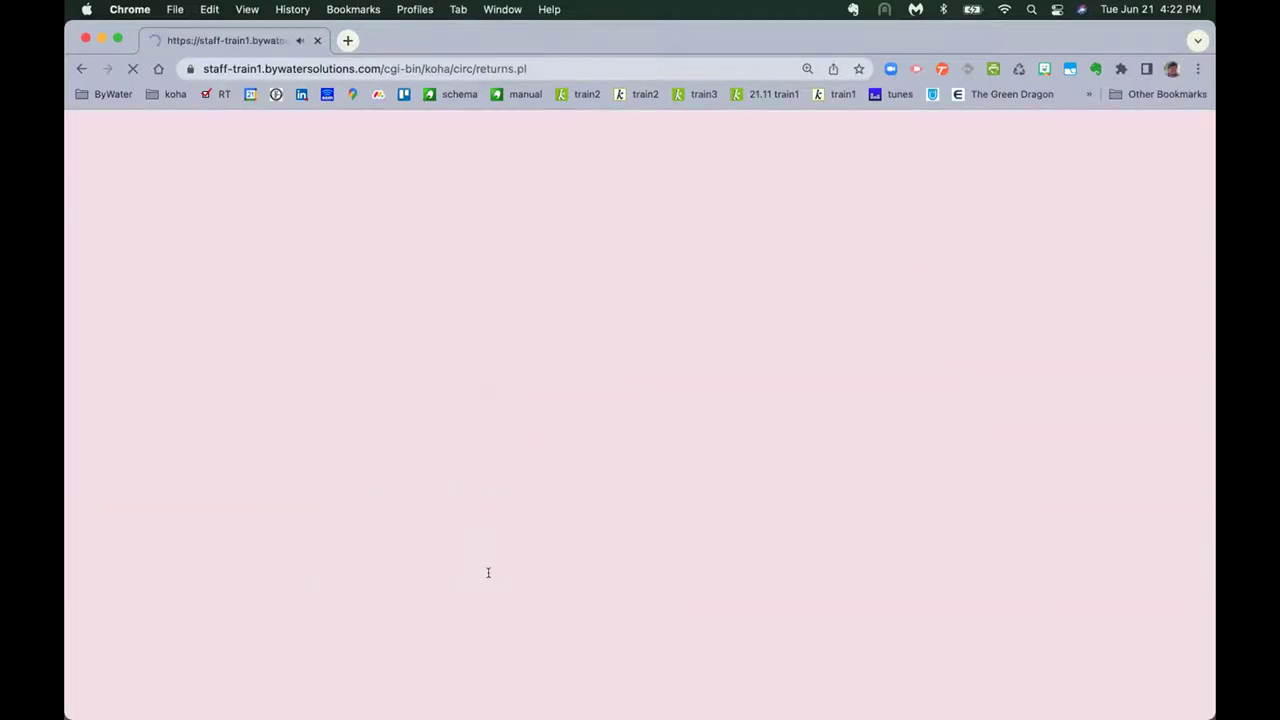
# - Compare the Home library and Transfer to columns for the checked-in items
pyautogui.scroll(-5, 484, 575)
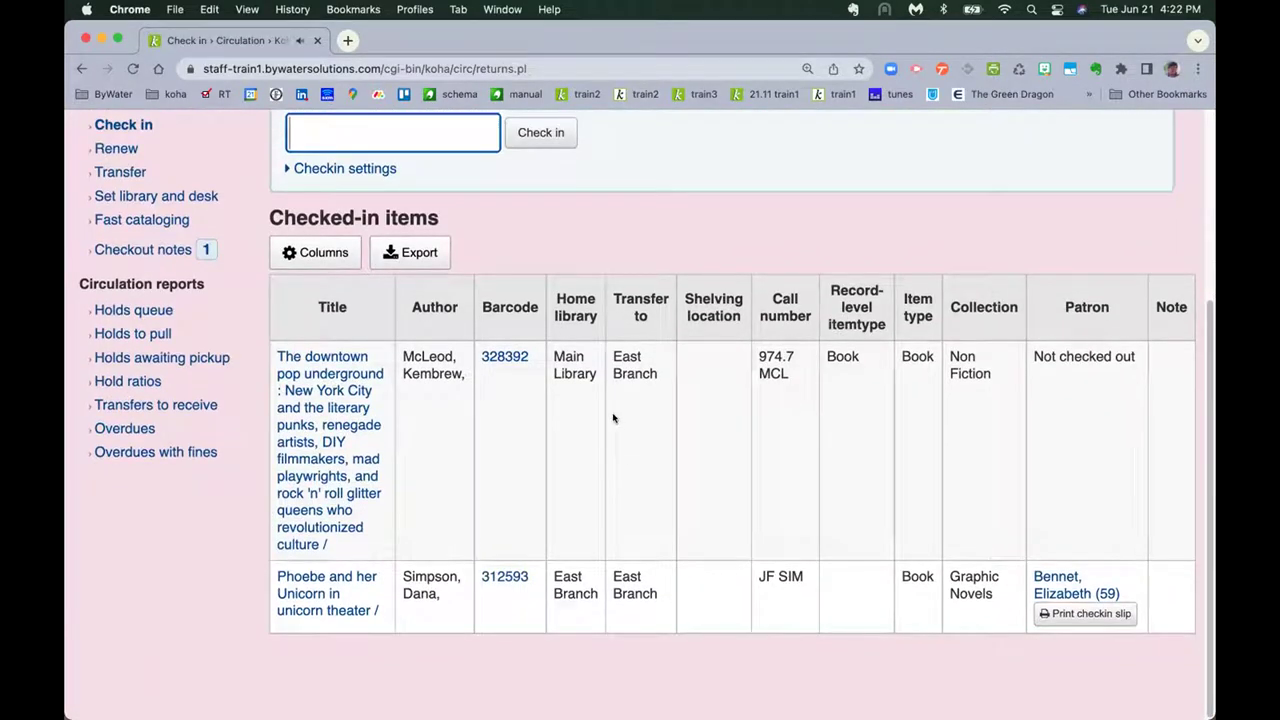
pyautogui.click(615, 343)
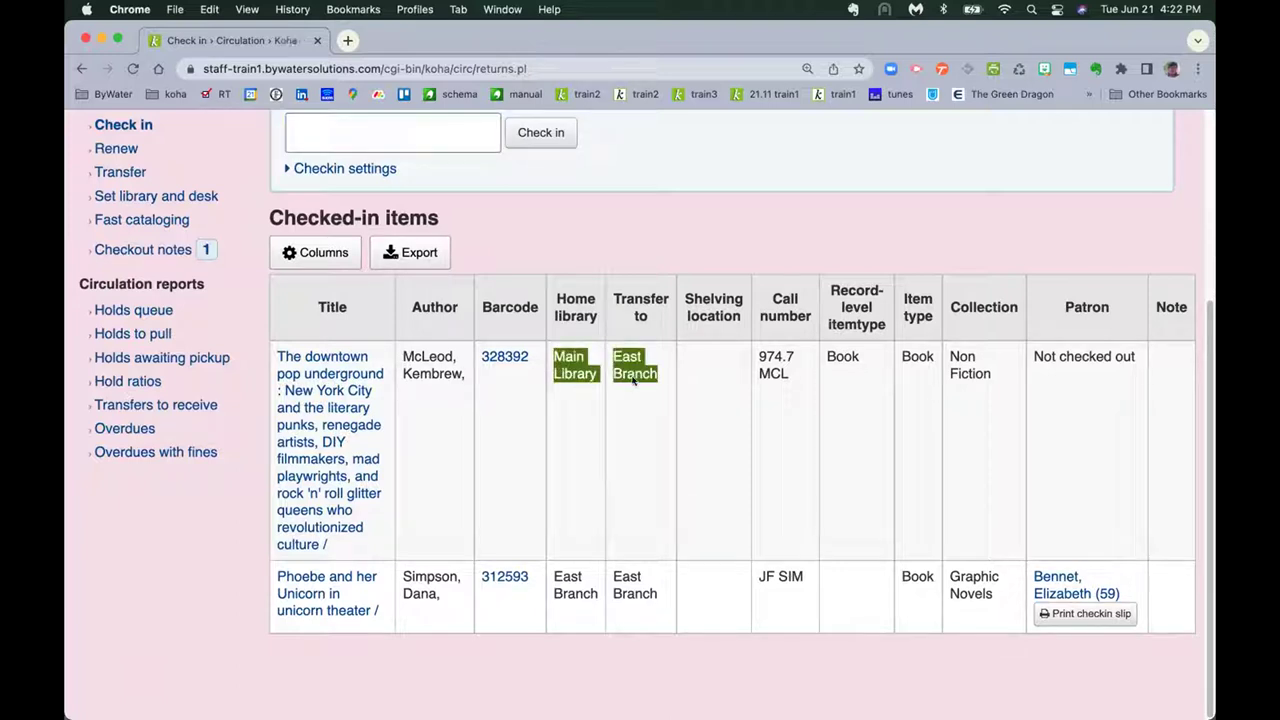
pyautogui.click(573, 408)
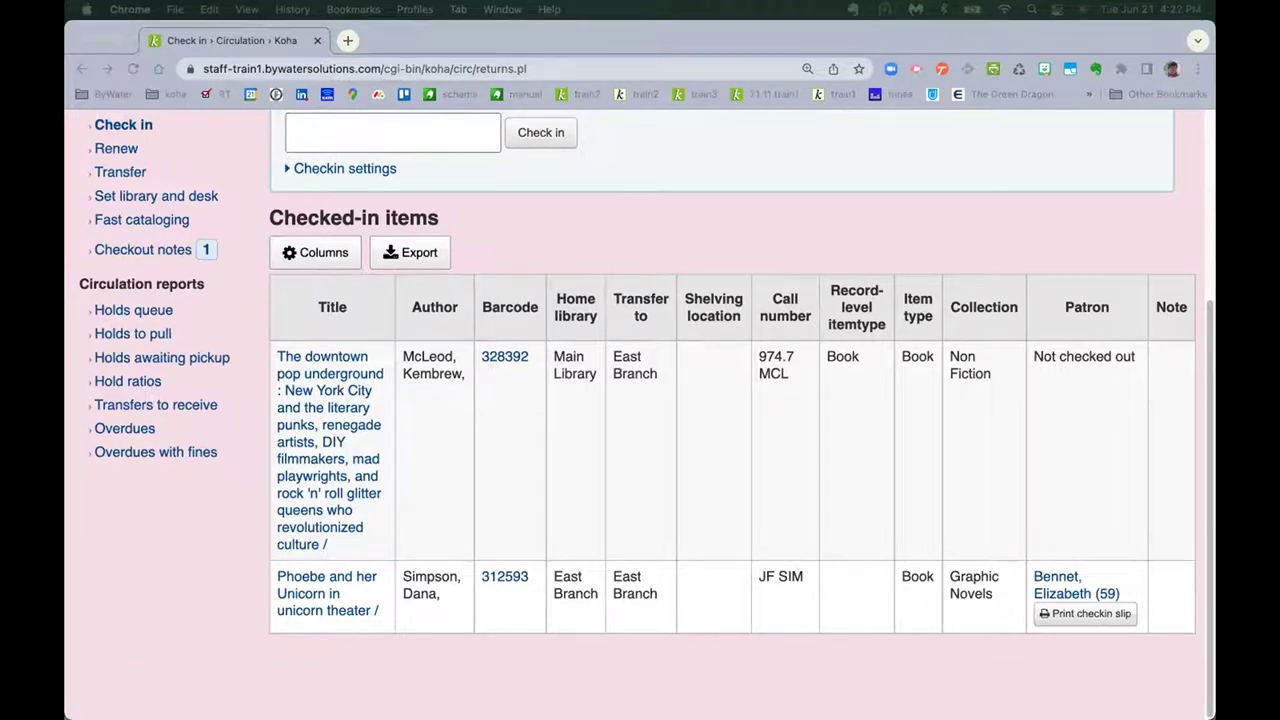
# - Go back to the home page and check in the item with barcode 314874
pyautogui.scroll(3, 556, 294)
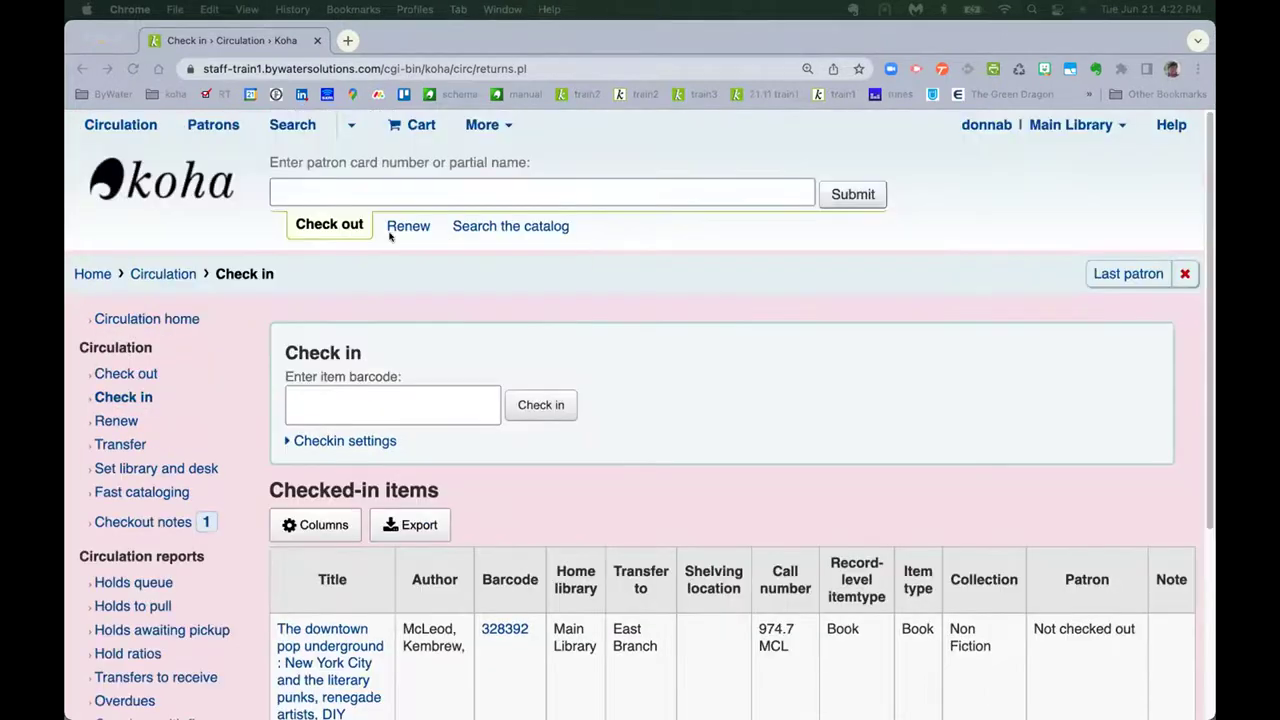
pyautogui.click(145, 178)
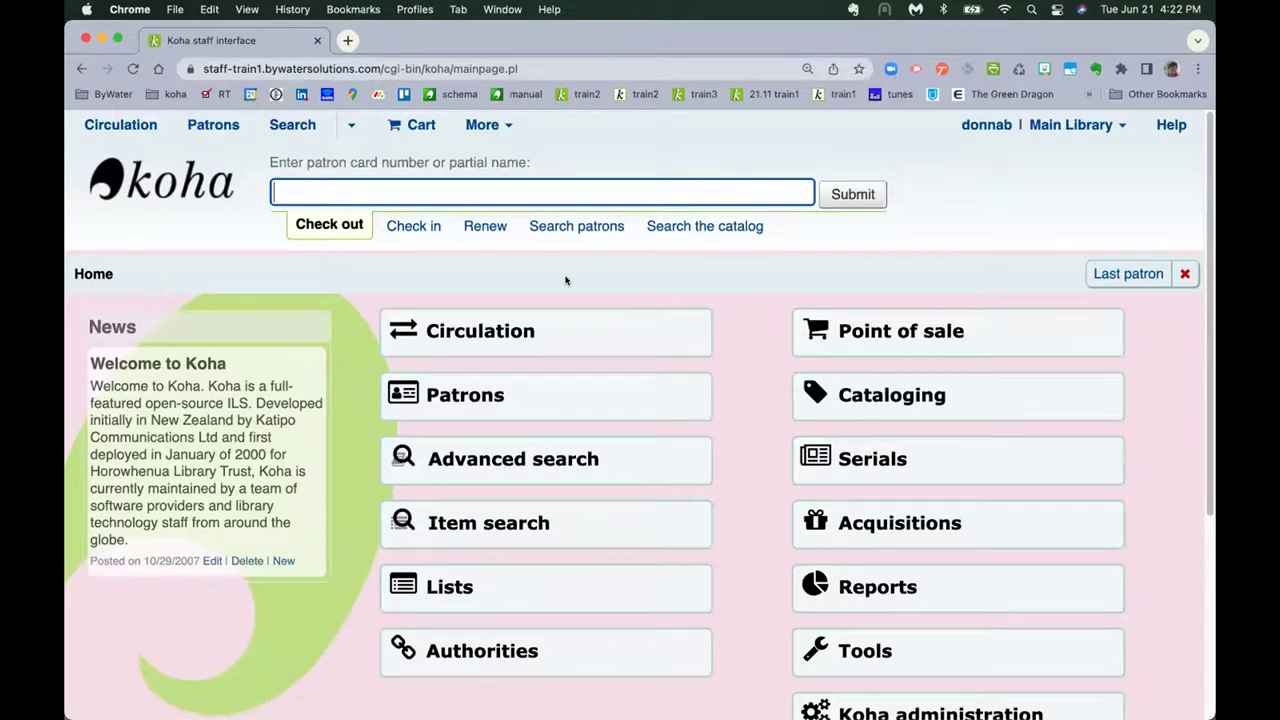
pyautogui.click(408, 226)
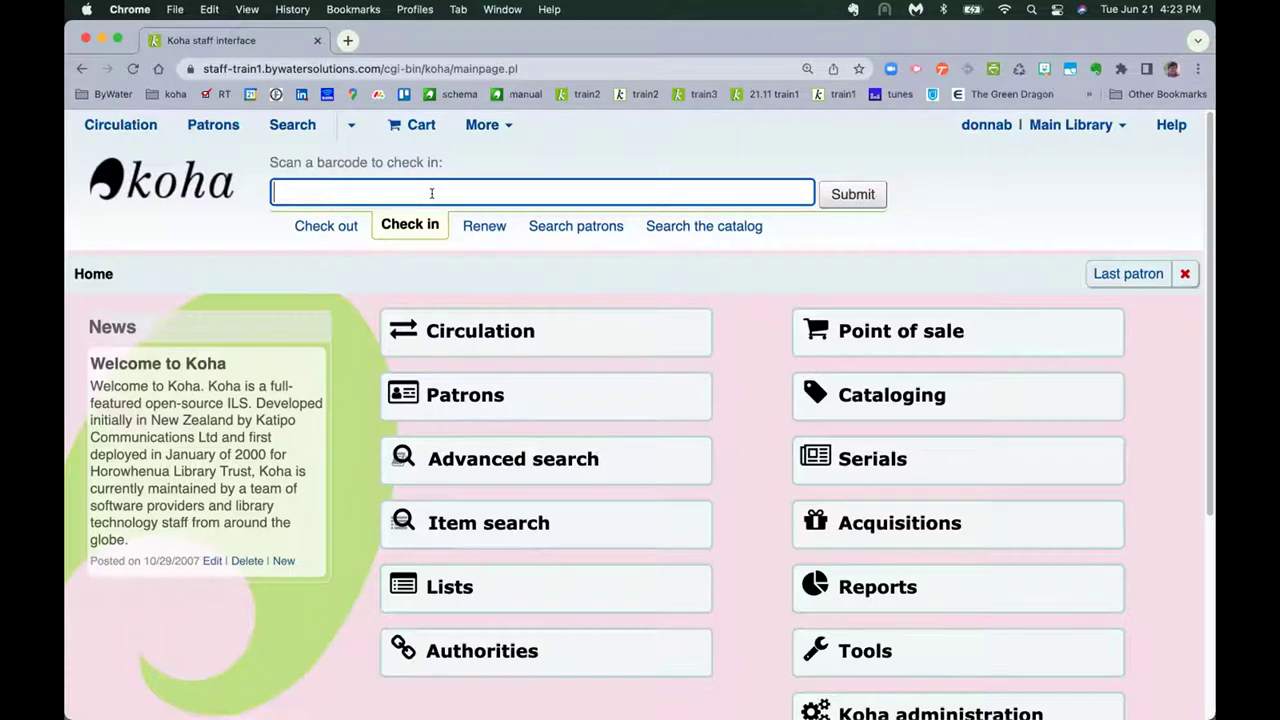
pyautogui.write('314874')
pyautogui.press('Return')
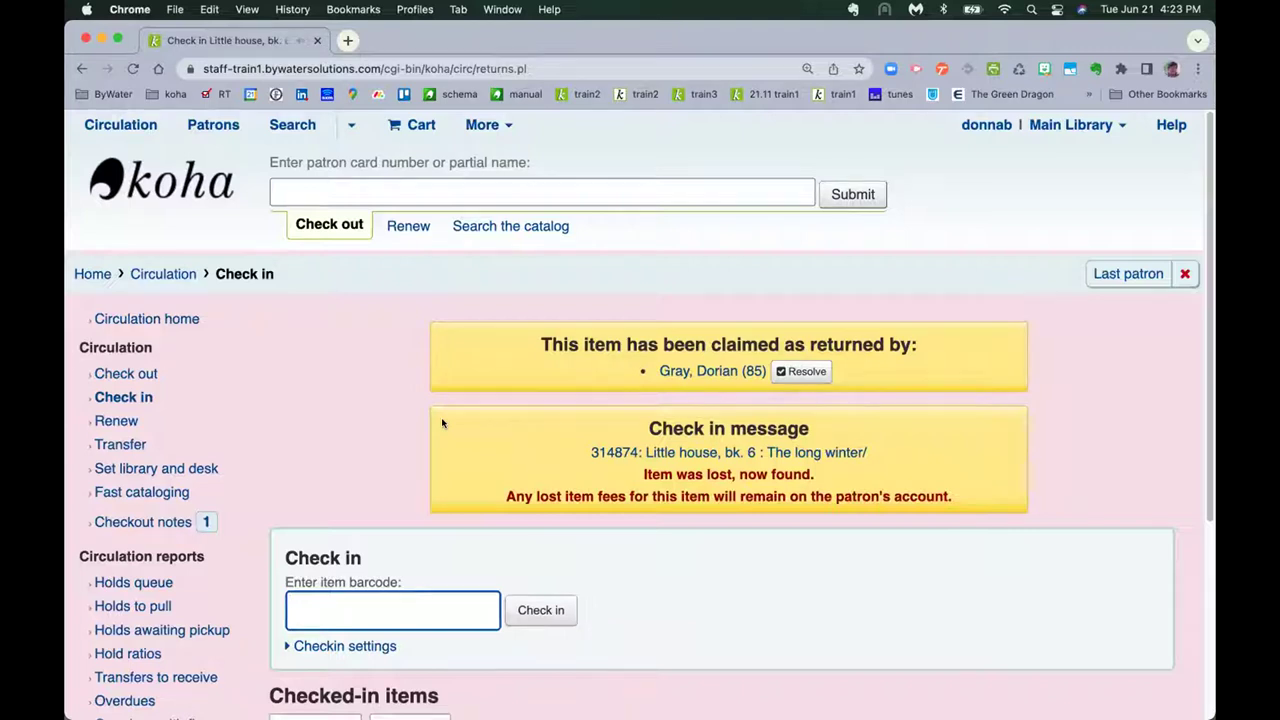
# - Resolve the return claim on the checked-in item with the resolution Returned by patron
pyautogui.scroll(-2, 442, 423)
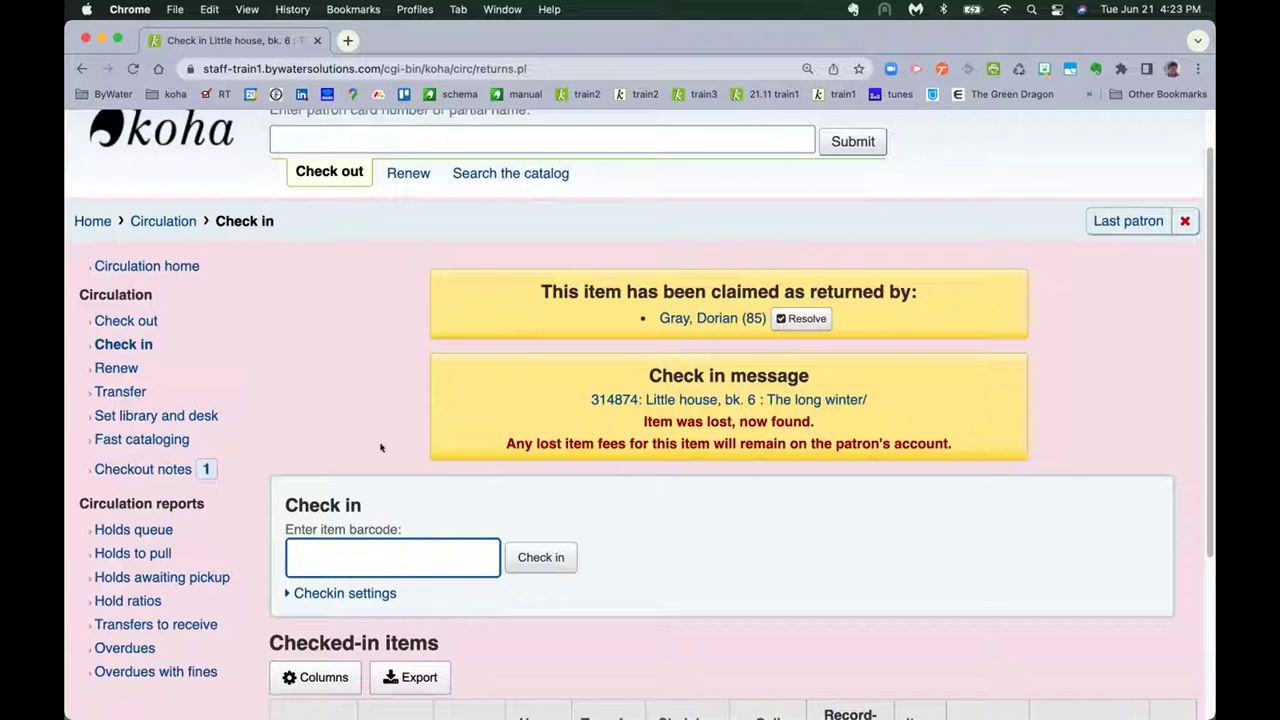
pyautogui.click(800, 320)
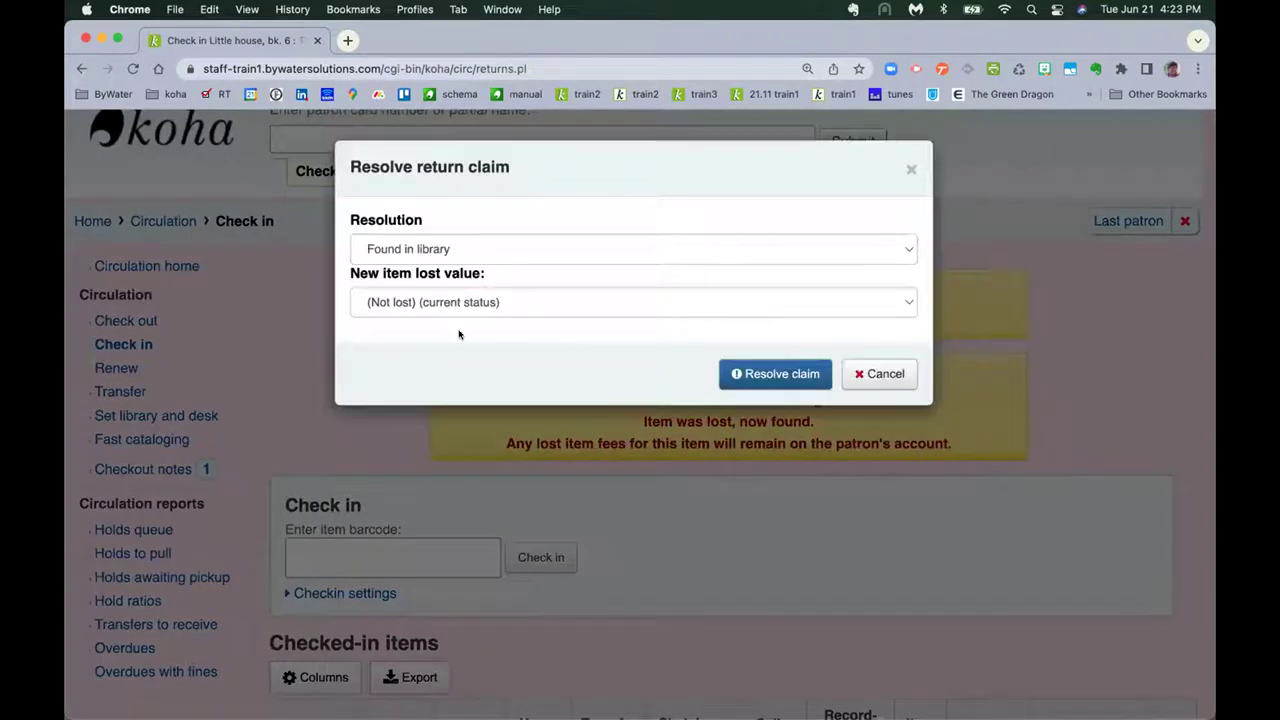
pyautogui.click(494, 249)
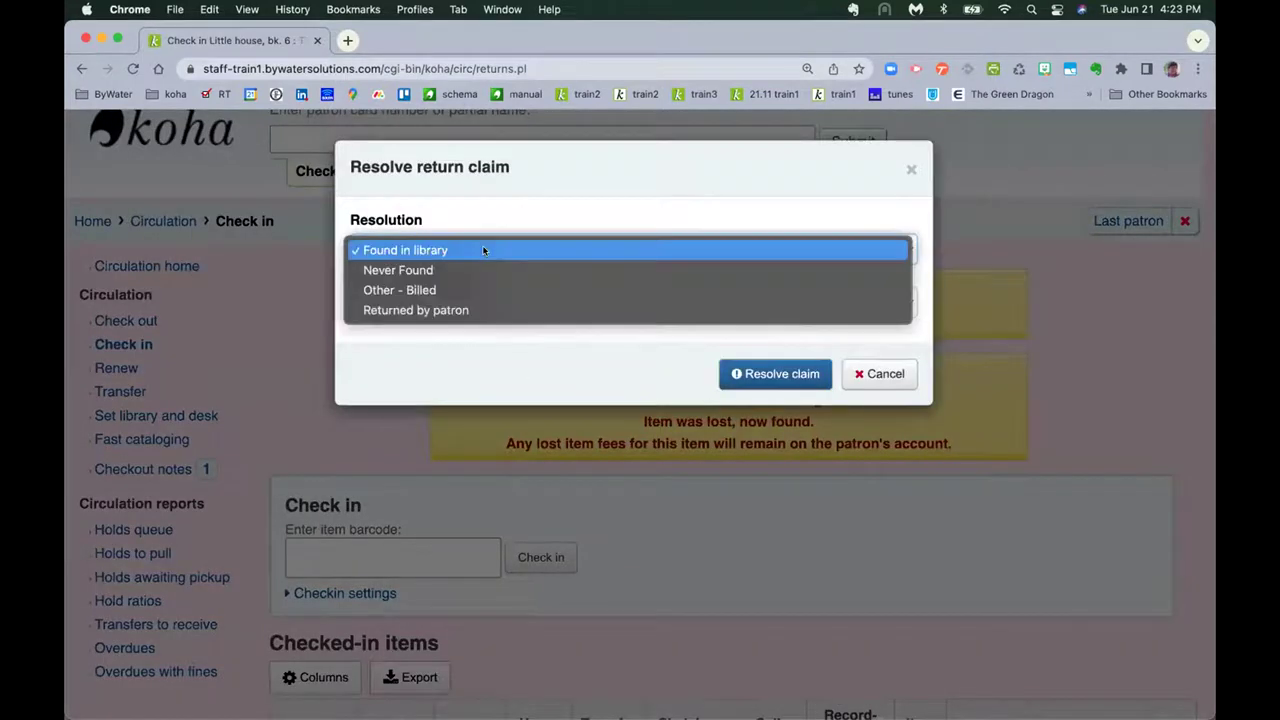
pyautogui.click(468, 312)
pyautogui.click(730, 385)
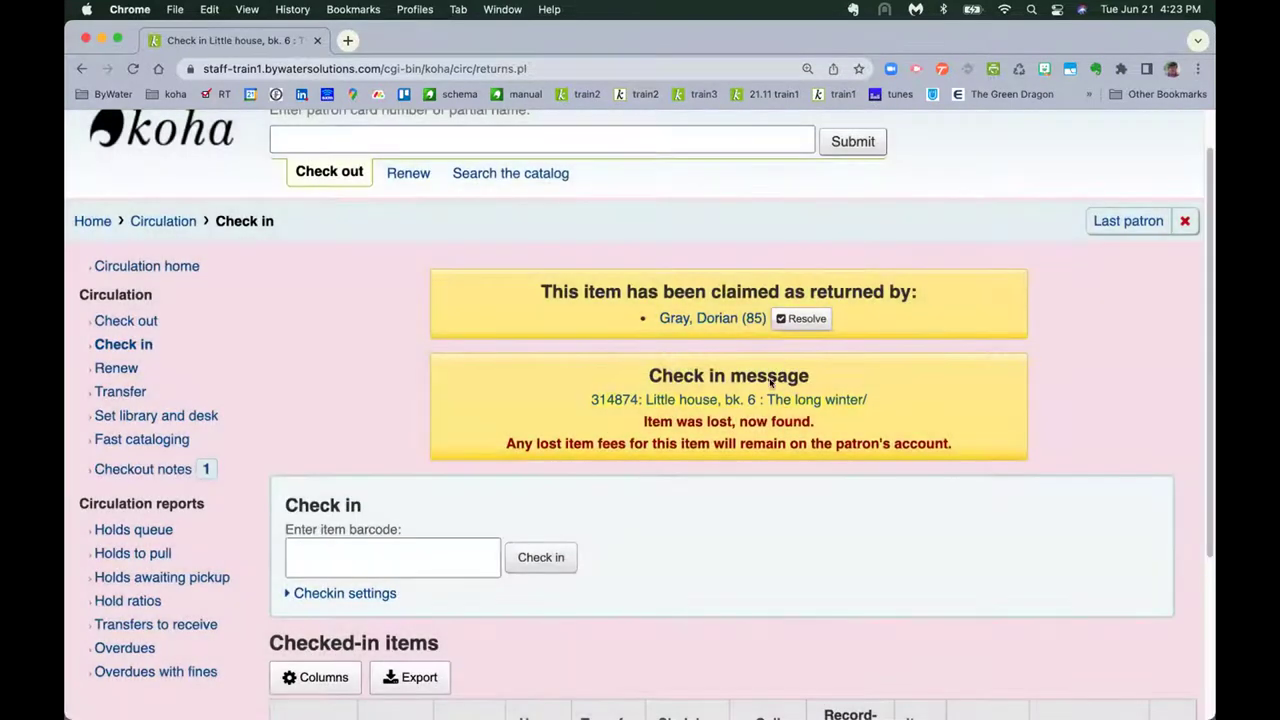
# - Open the record of the patron who claimed the return and show all of their claims, including resolved ones
pyautogui.click(700, 320)
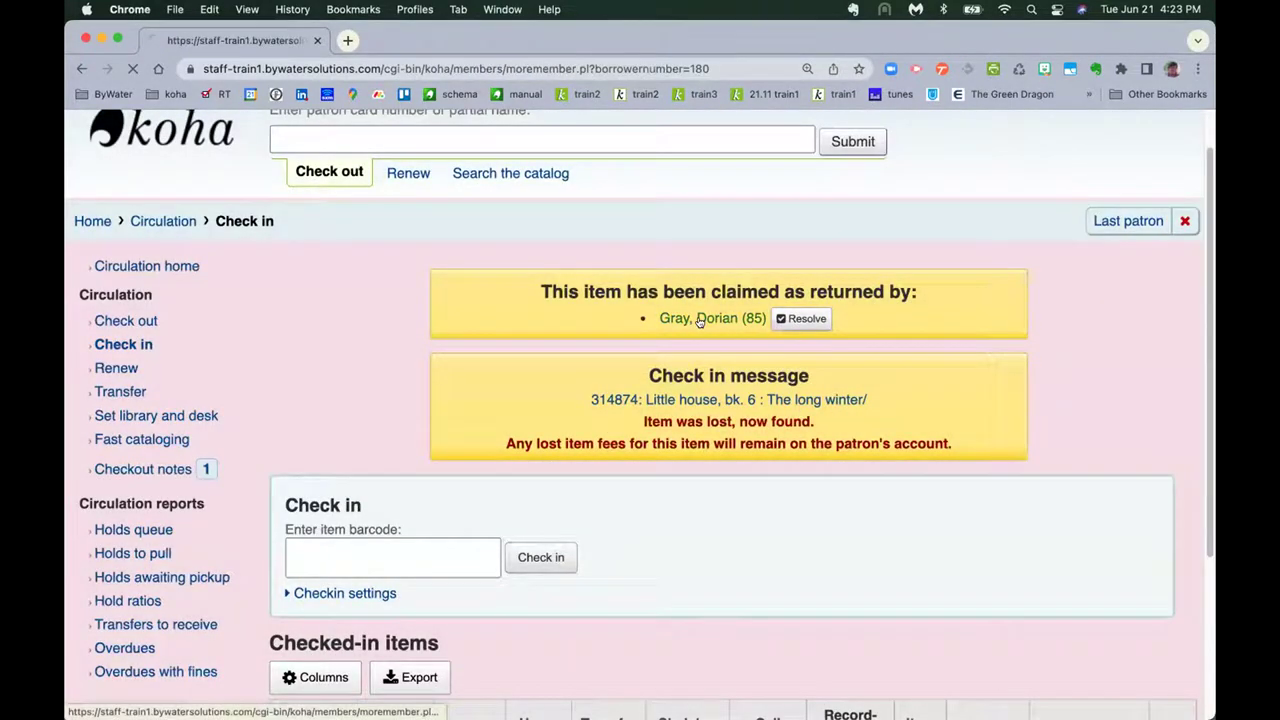
pyautogui.scroll(-3, 598, 375)
pyautogui.scroll(-10, 595, 382)
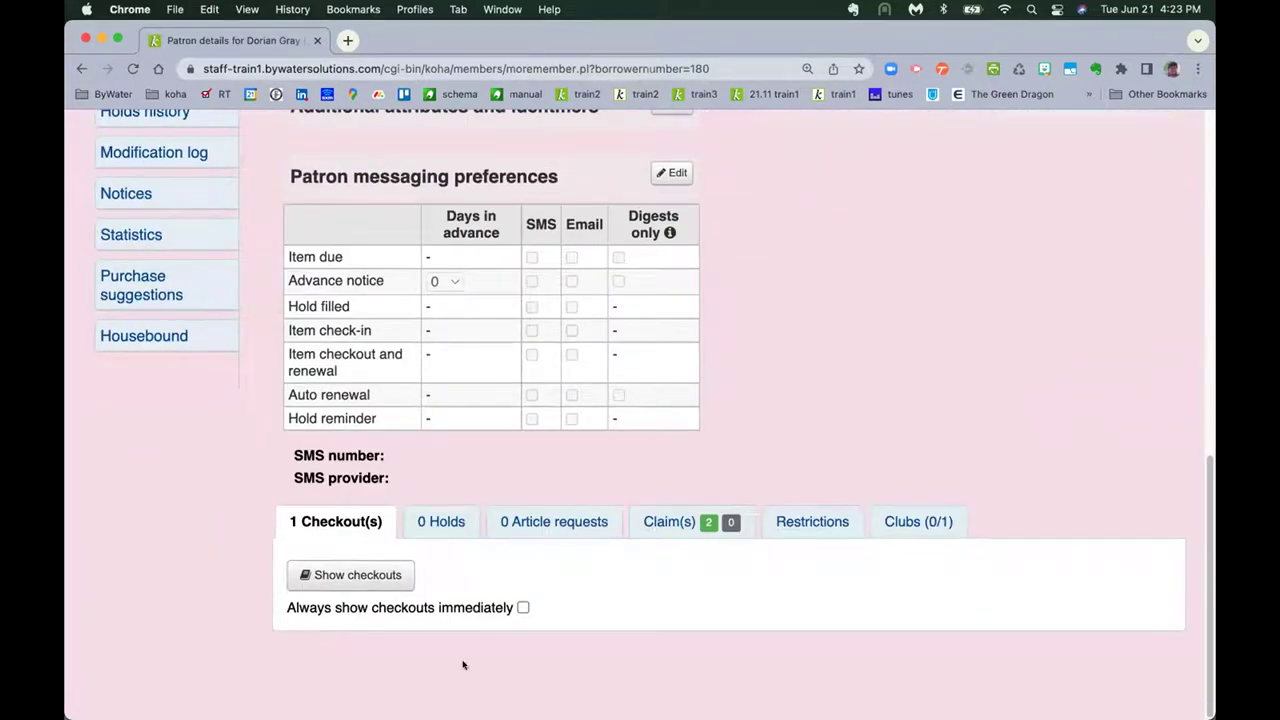
pyautogui.click(649, 523)
pyautogui.click(355, 566)
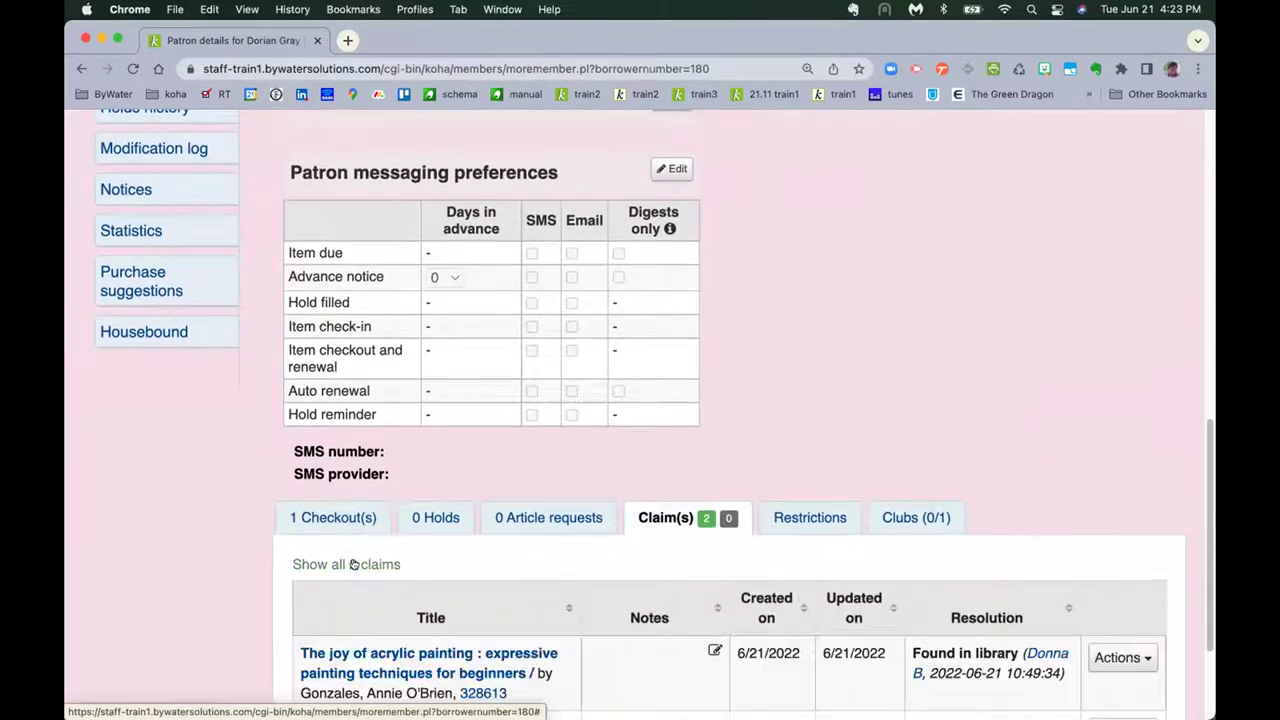
pyautogui.scroll(-3, 358, 578)
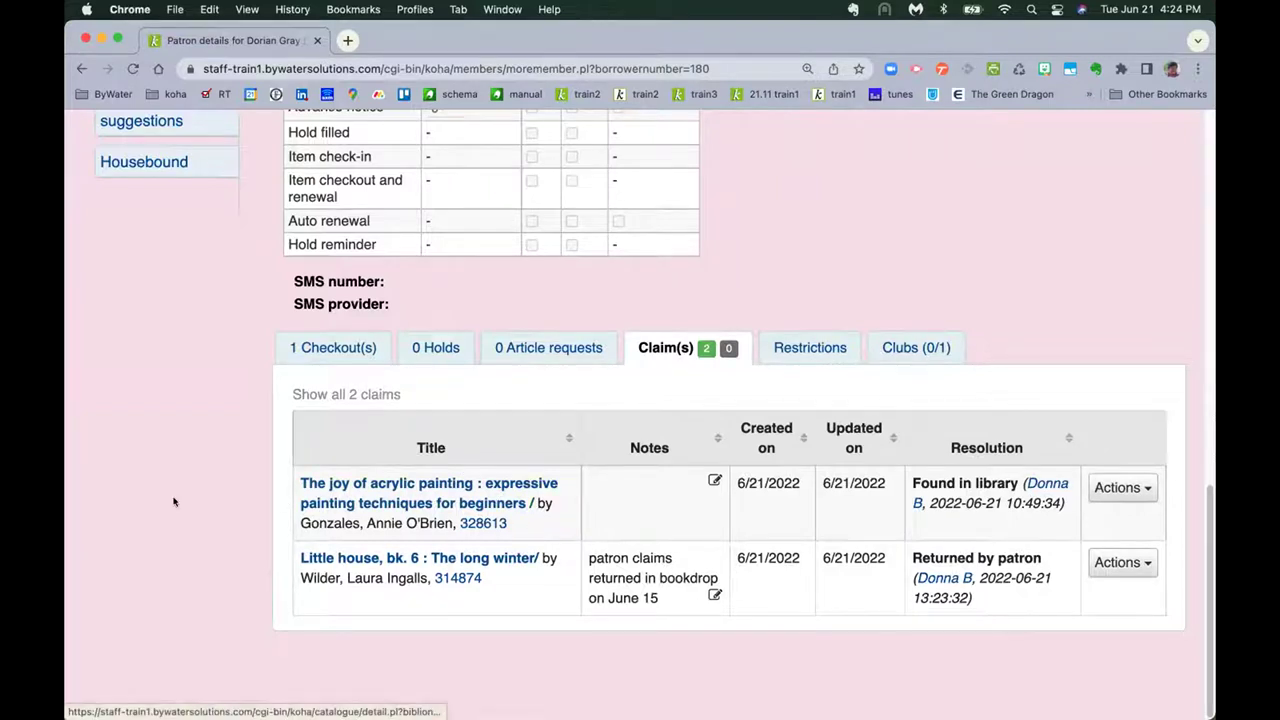
pyautogui.scroll(4, 162, 497)
pyautogui.scroll(6, 158, 496)
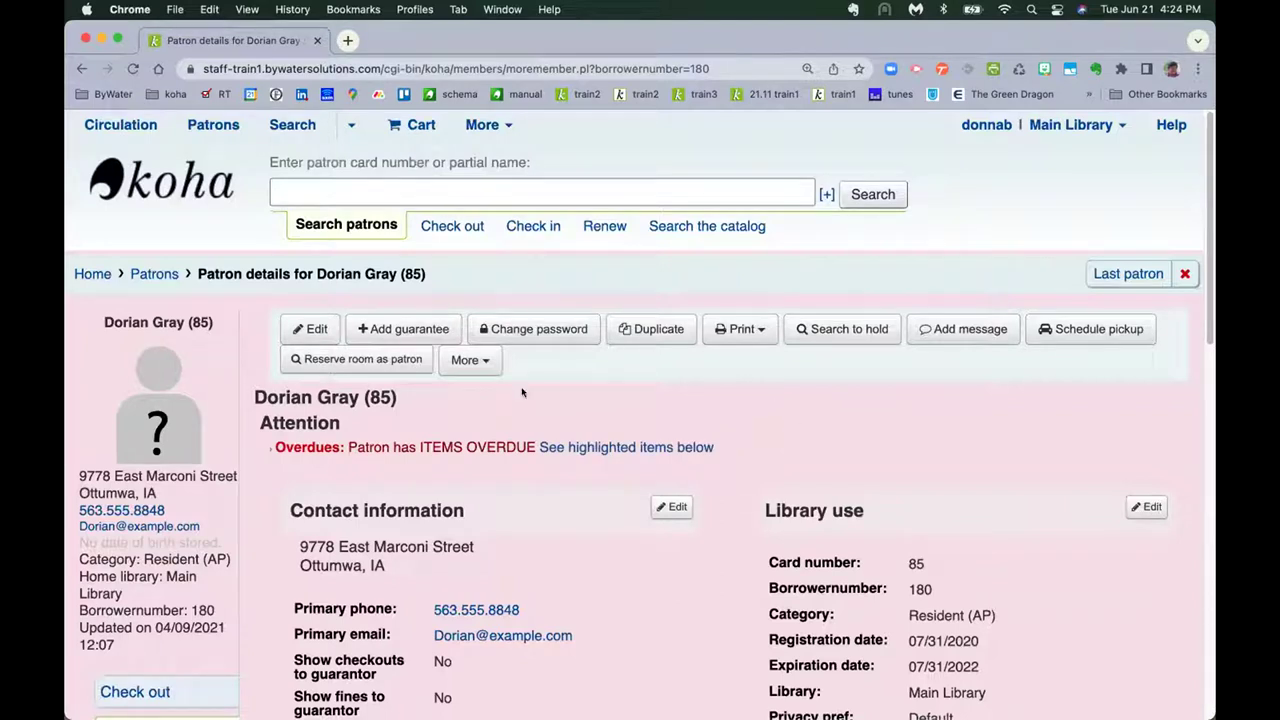
pyautogui.scroll(-3, 404, 428)
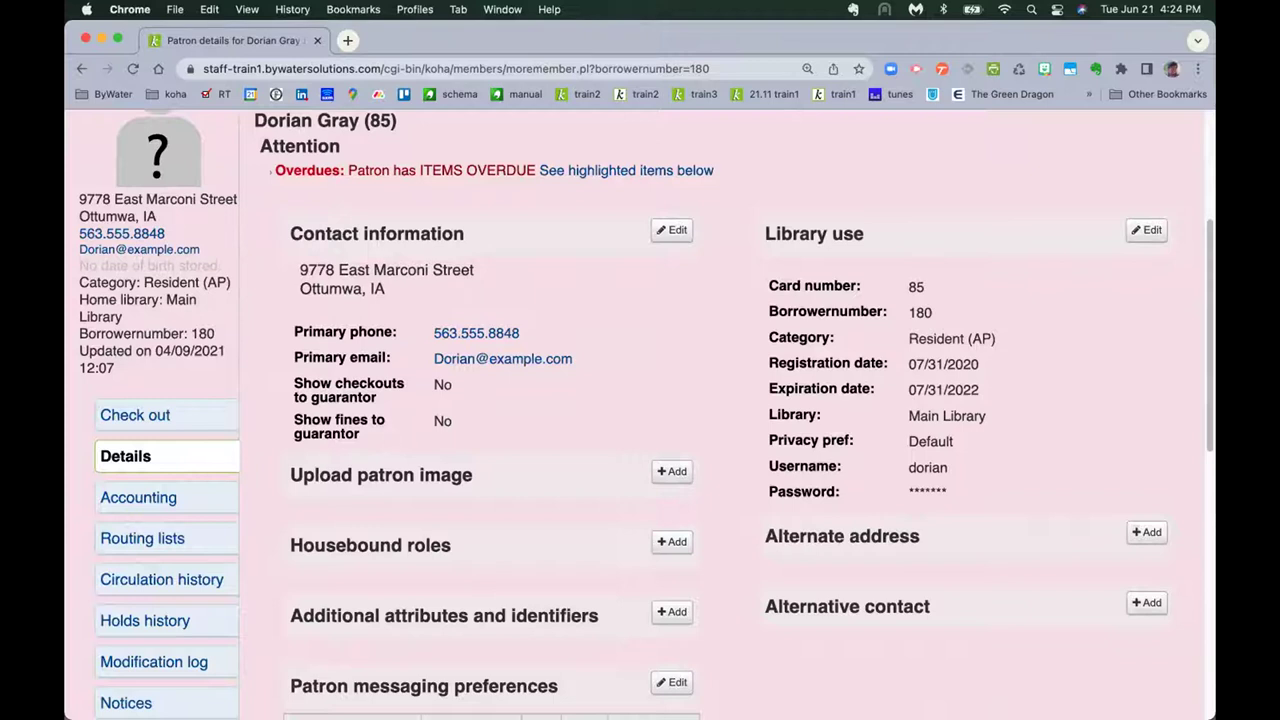
pyautogui.scroll(5, 726, 169)
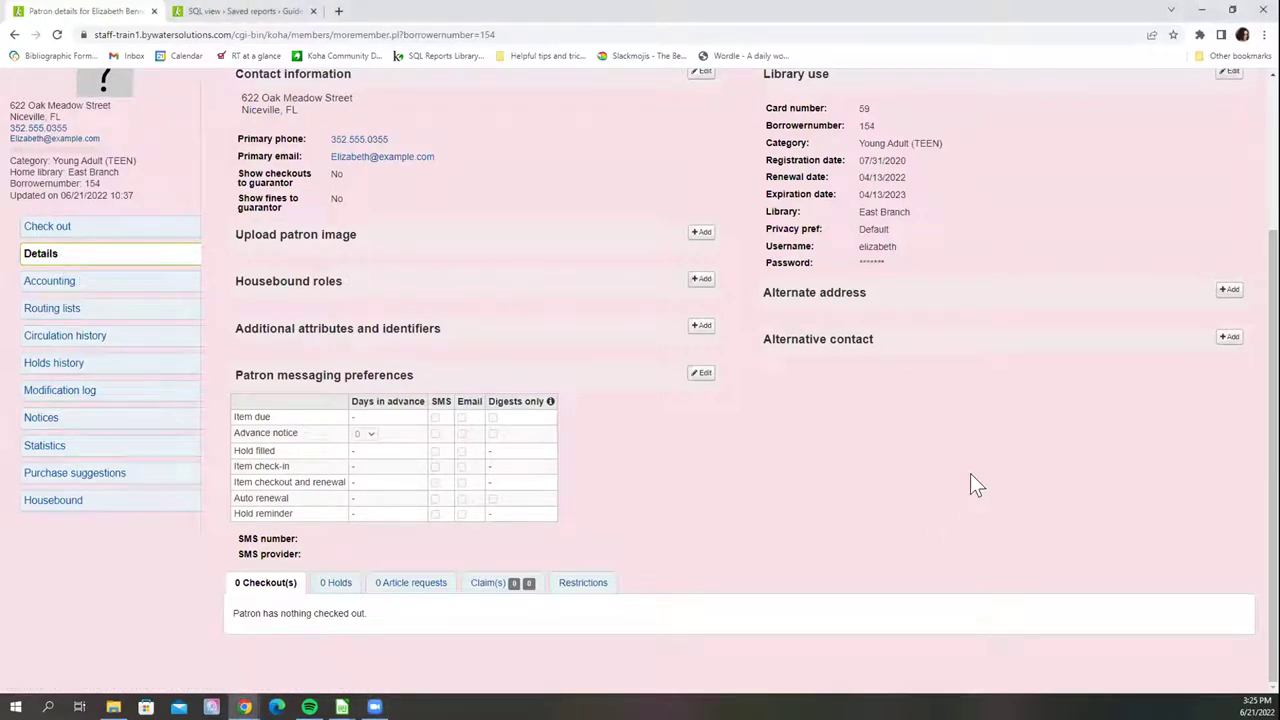
# - Open the patron's account transactions and show the details of the lost item charge for A rip through time
pyautogui.click(75, 278)
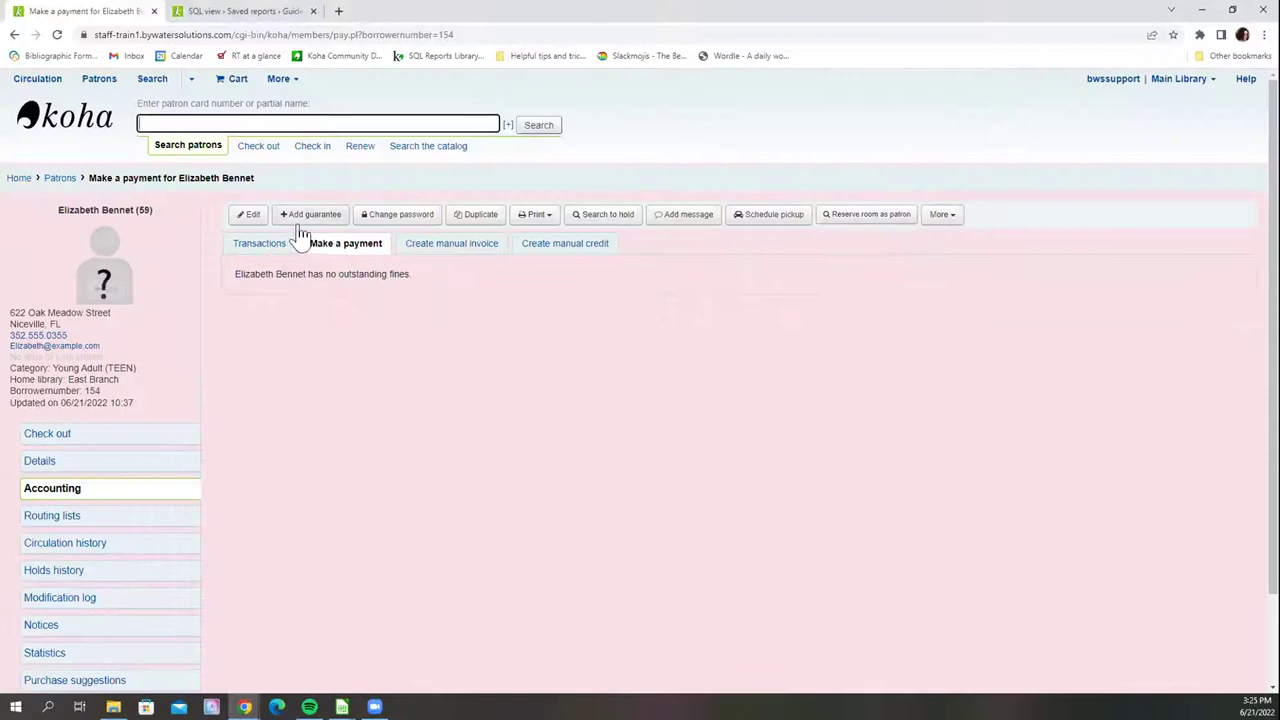
pyautogui.click(259, 245)
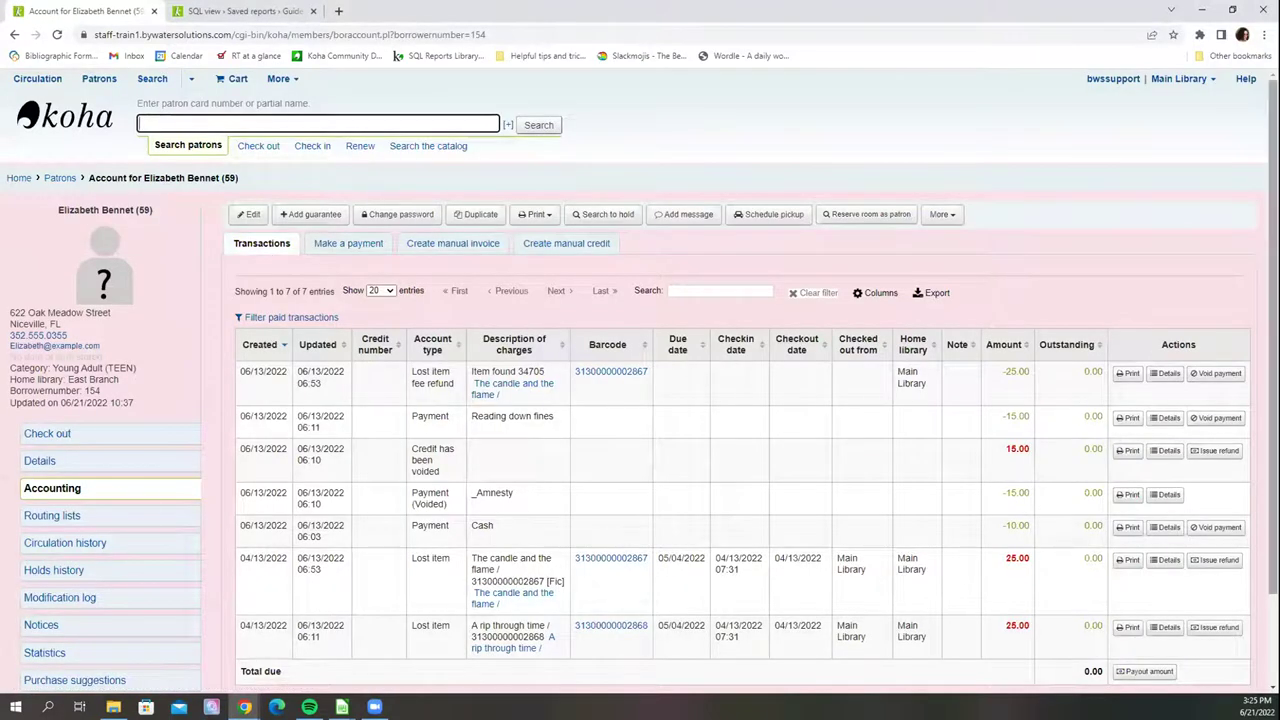
pyautogui.scroll(-1, 1272, 330)
pyautogui.scroll(-1, 640, 380)
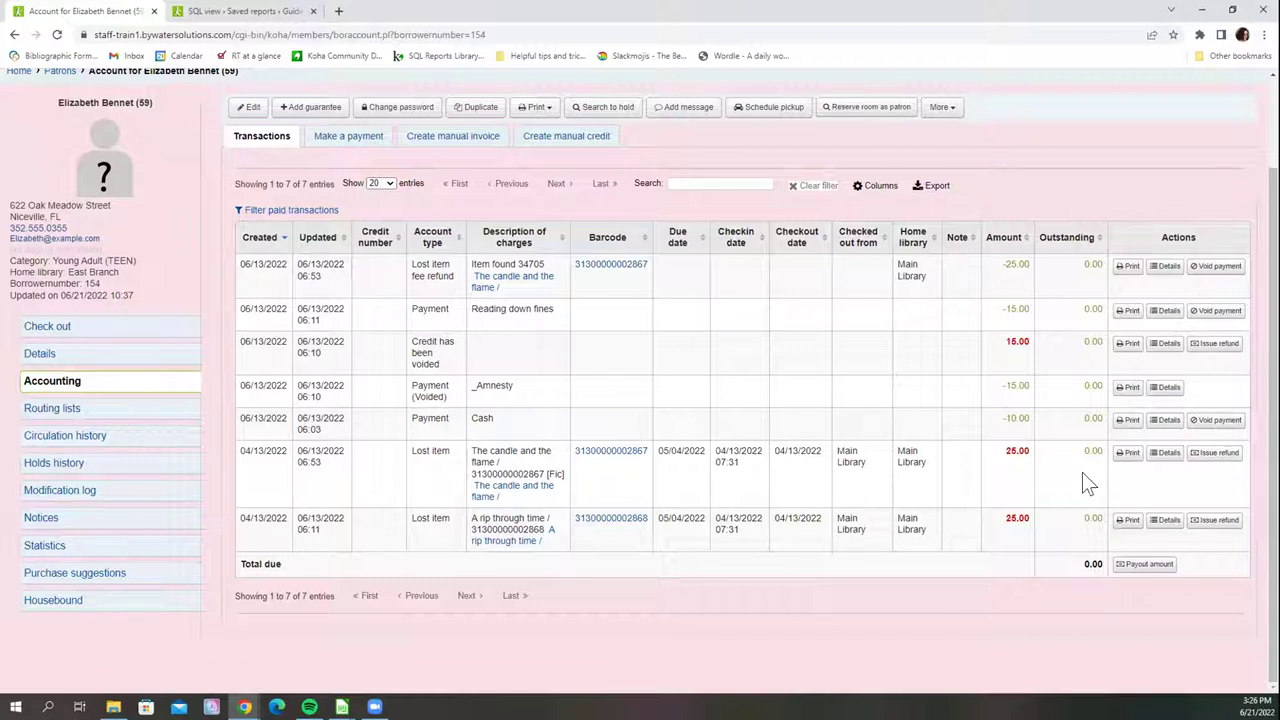
pyautogui.click(1165, 520)
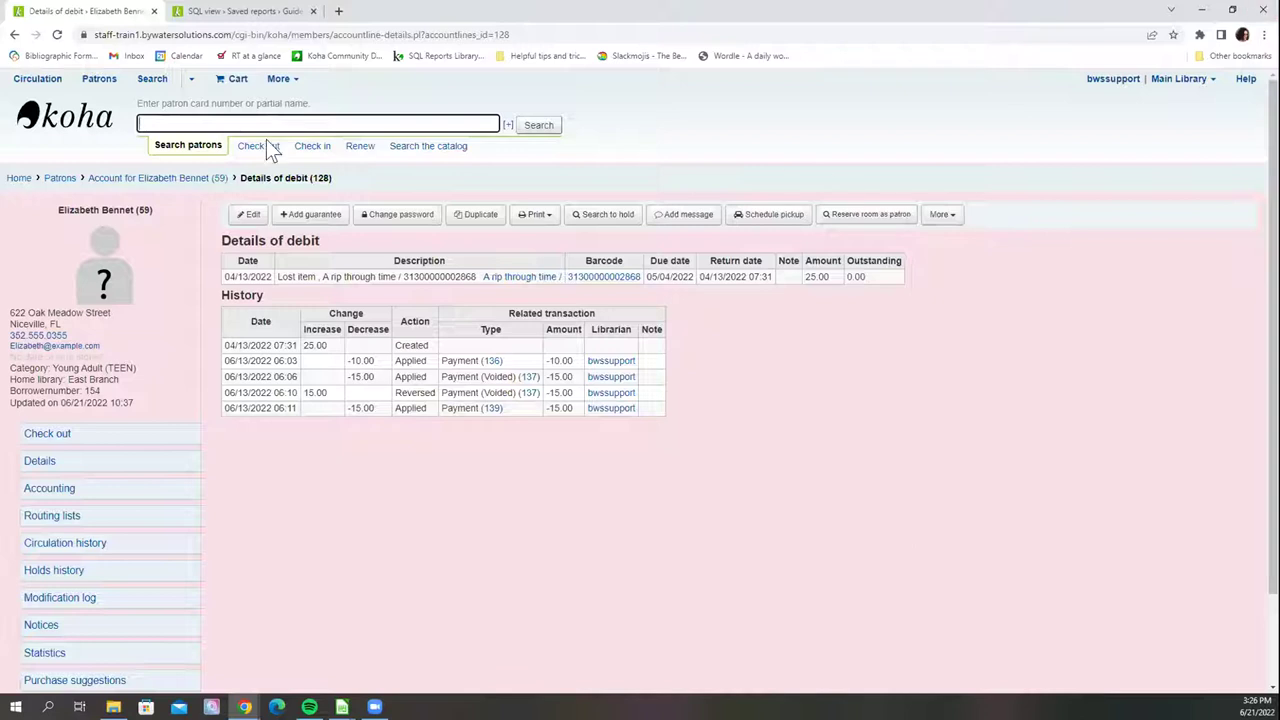
# - Highlight the ao.type='APPLY' condition in the Cash register report's SQL and return to the debit details page
pyautogui.click(222, 12)
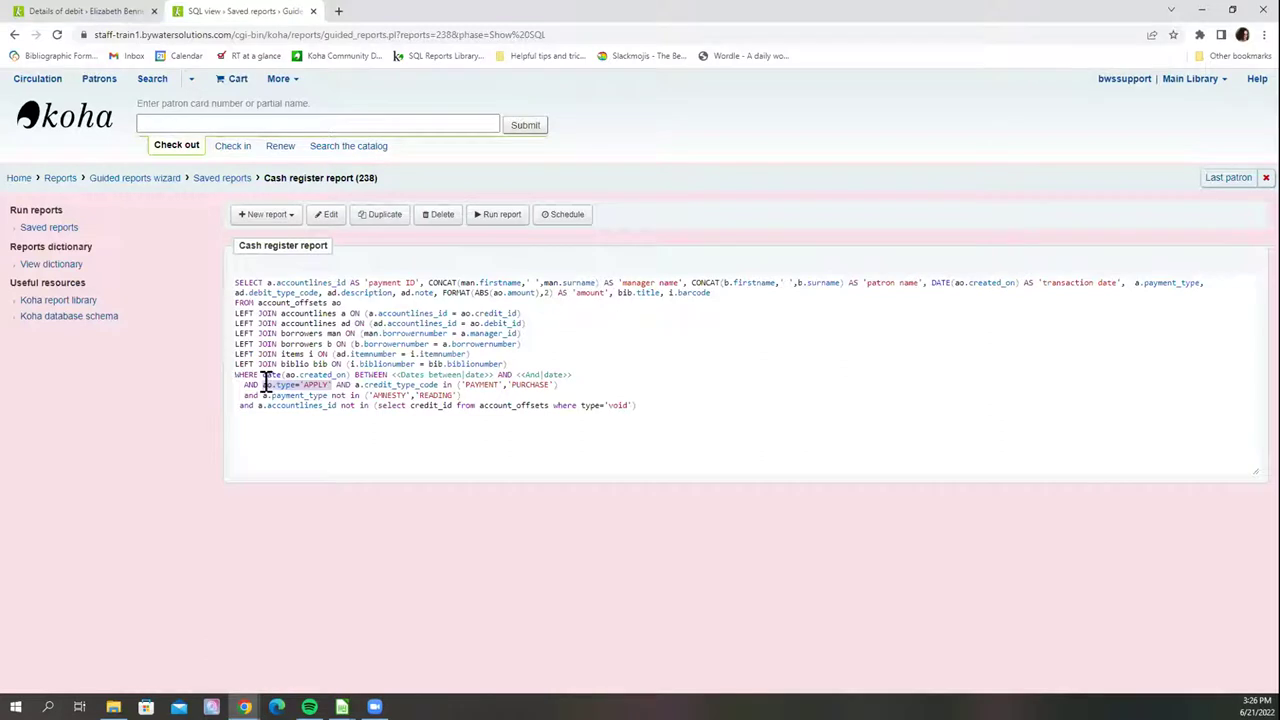
pyautogui.moveTo(264, 384); pyautogui.dragTo(331, 385)
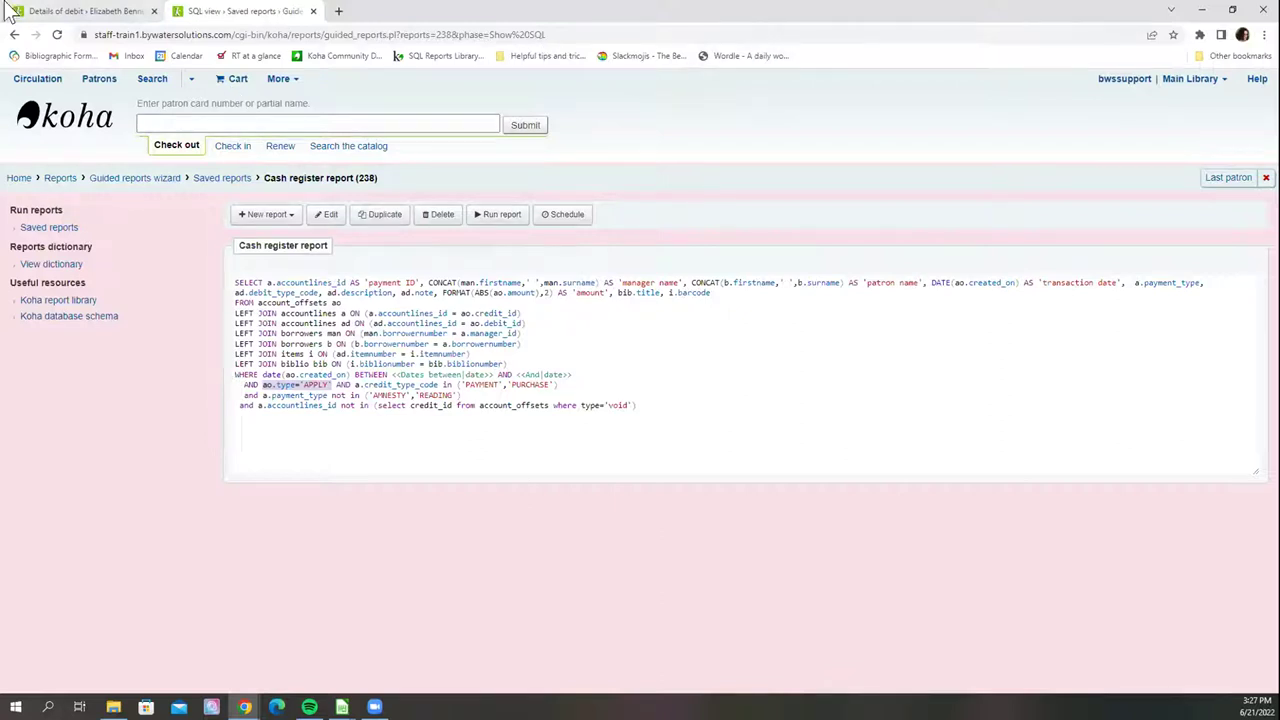
pyautogui.click(85, 13)
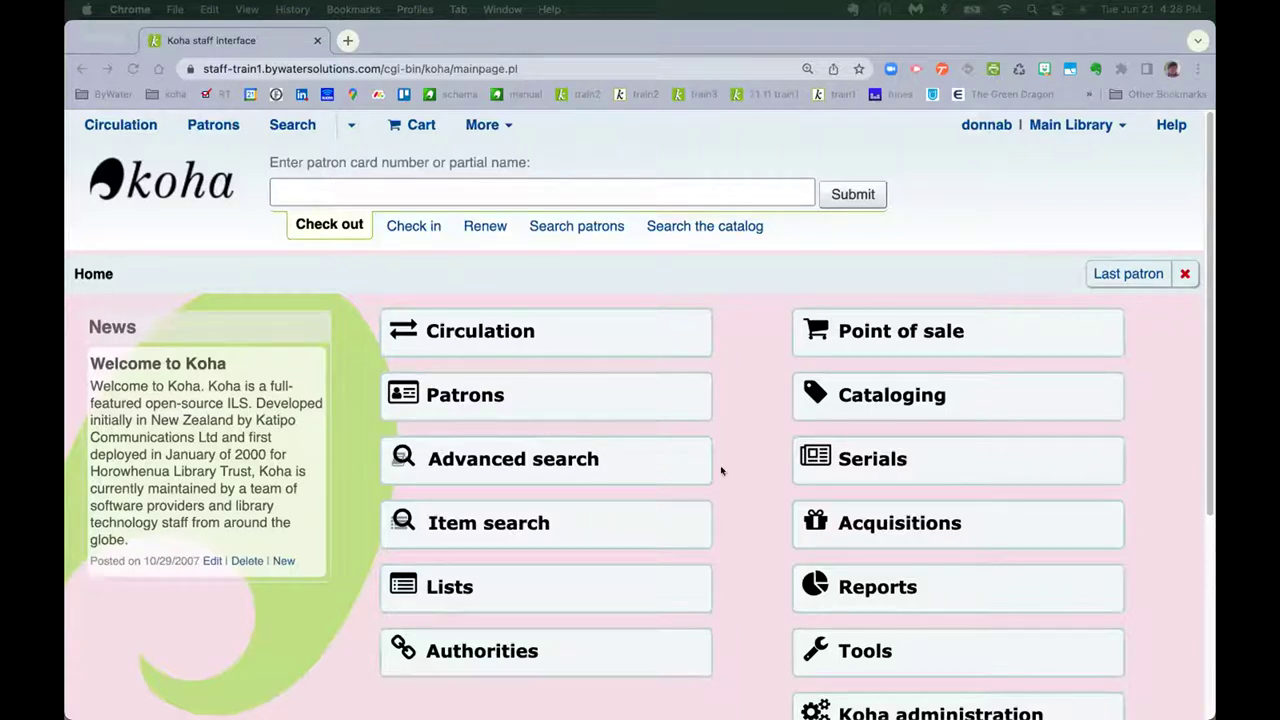
# - Open the holds queue from the Circulation module
pyautogui.click(484, 333)
pyautogui.click(485, 331)
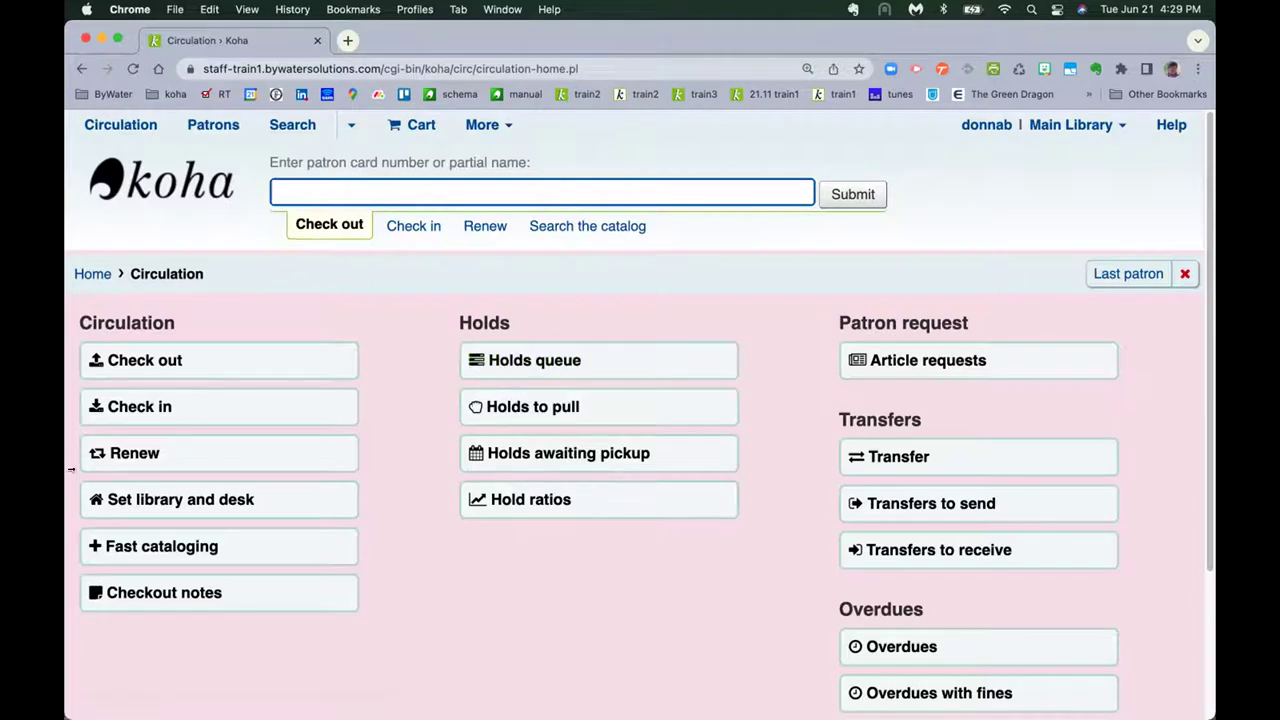
pyautogui.click(524, 359)
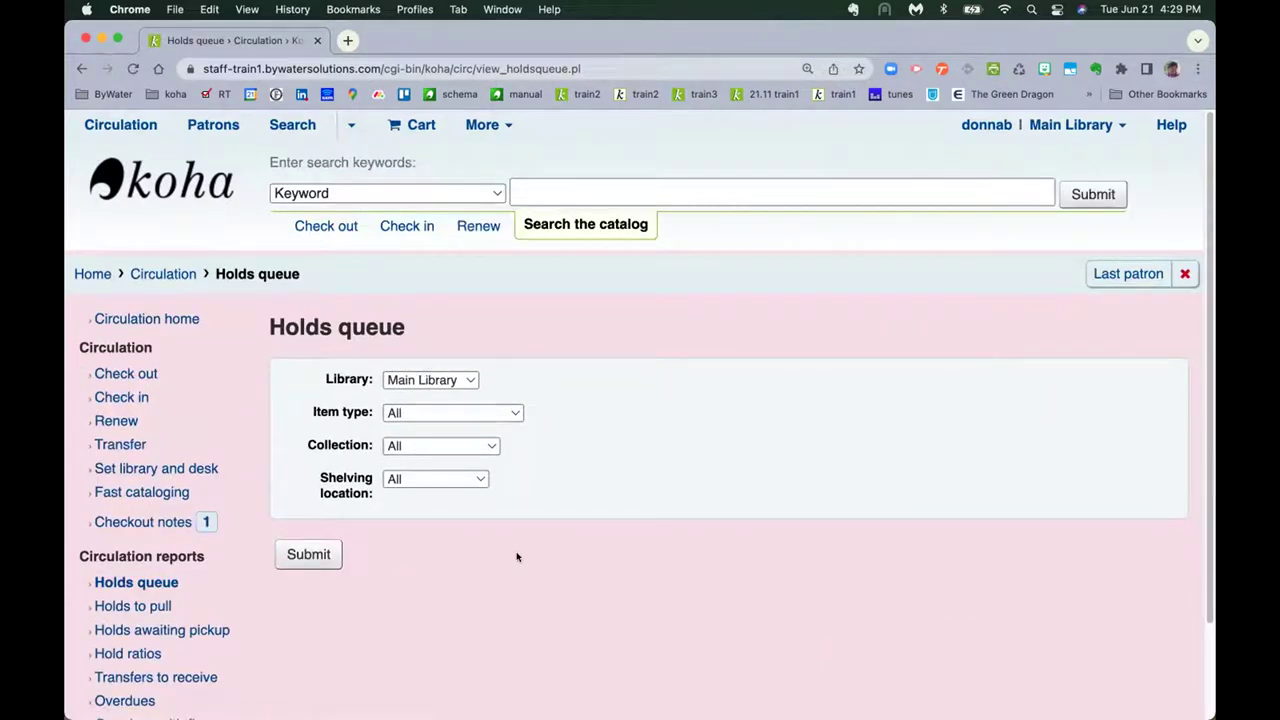
# - Look through the available options of the item type, collection and shelving location filters for the holds queue
pyautogui.click(446, 411)
pyautogui.click(646, 585)
pyautogui.click(443, 447)
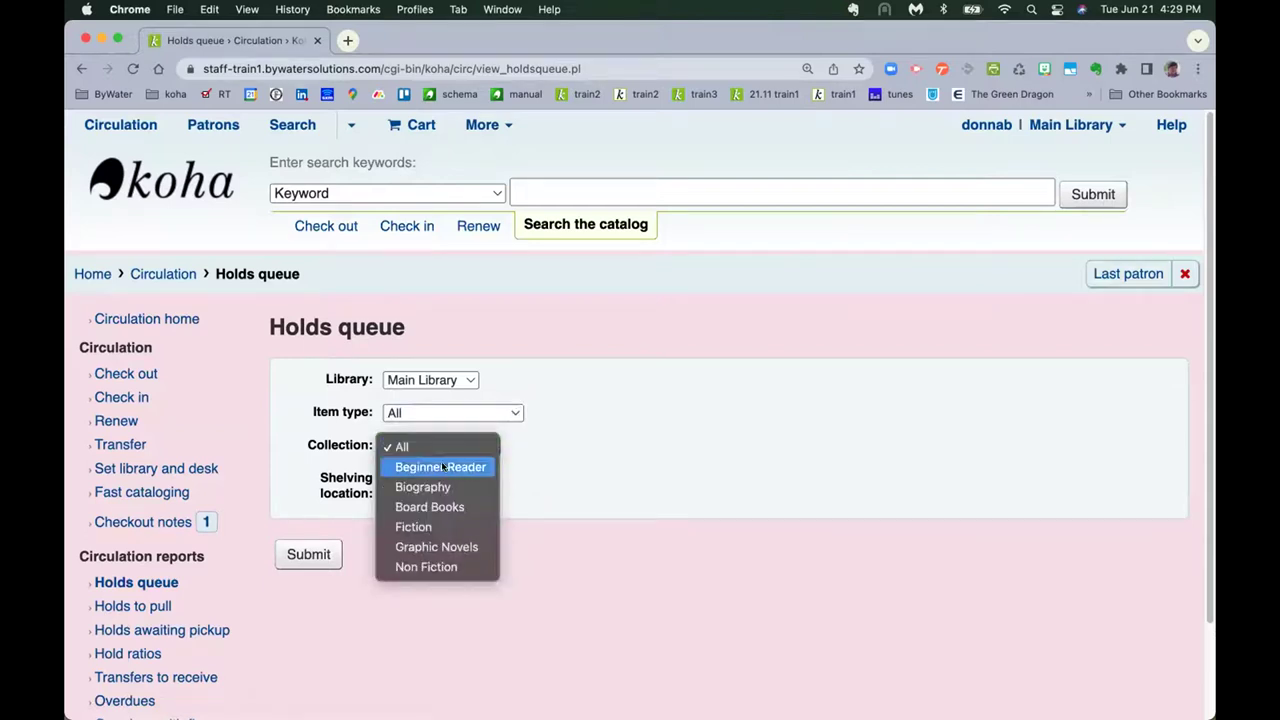
pyautogui.click(624, 583)
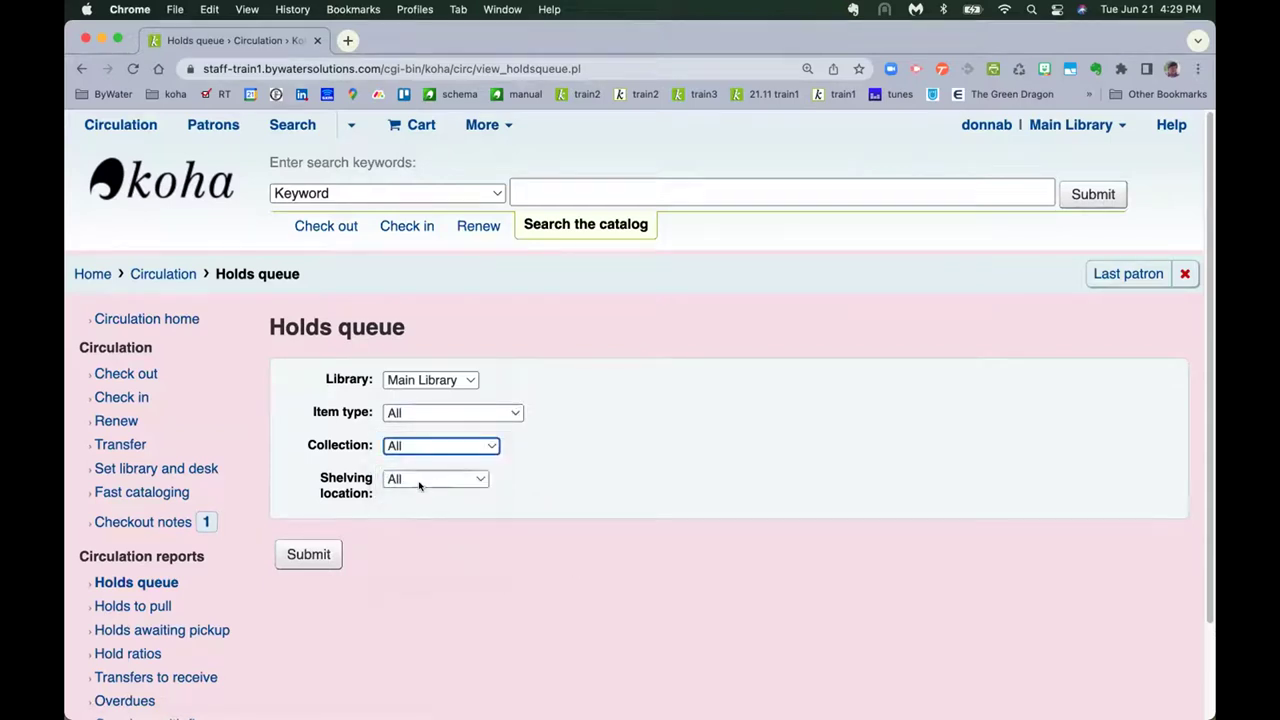
pyautogui.click(418, 482)
pyautogui.click(715, 481)
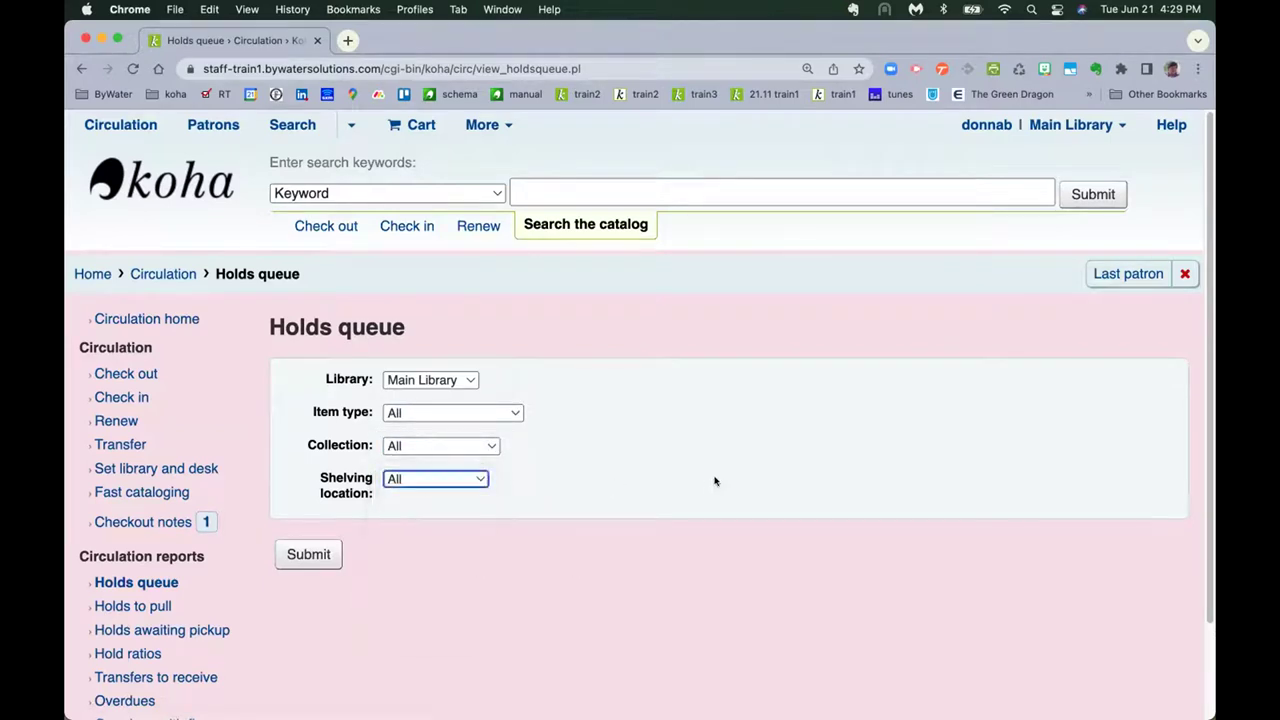
# - Set the holds queue filters to item type Book, collection Board Books and shelving location Juvenile
pyautogui.click(439, 413)
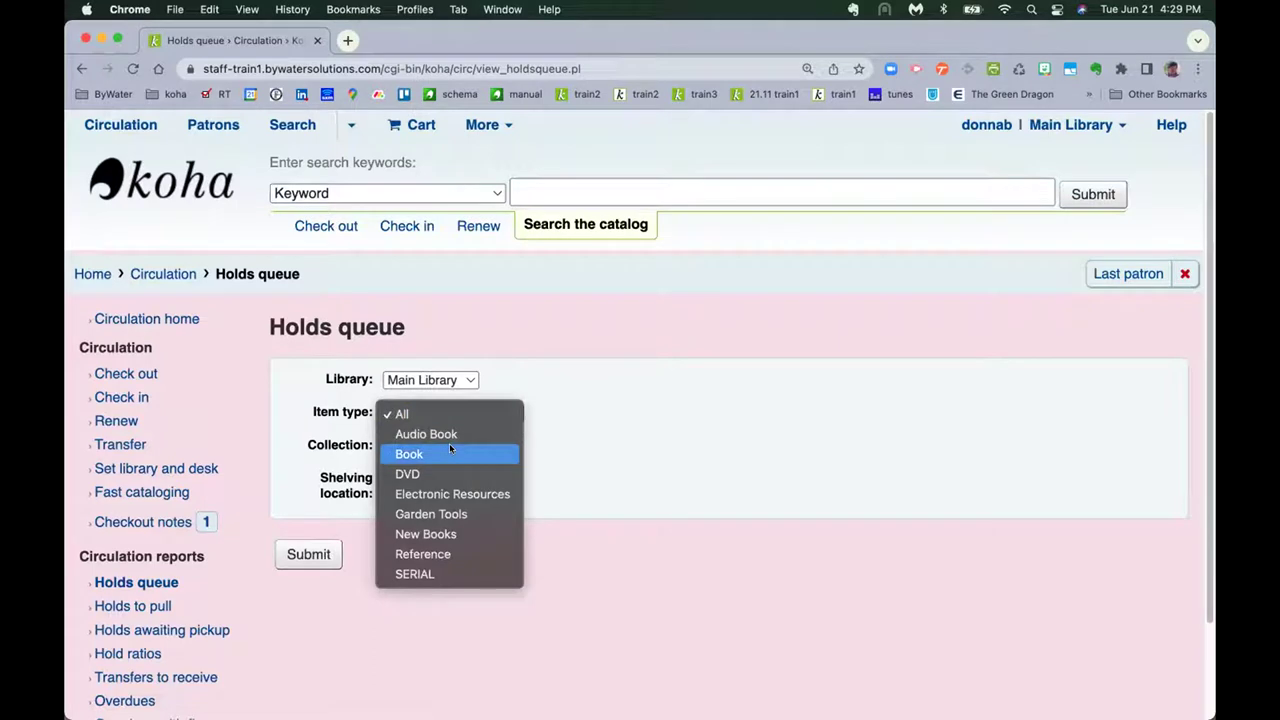
pyautogui.click(450, 452)
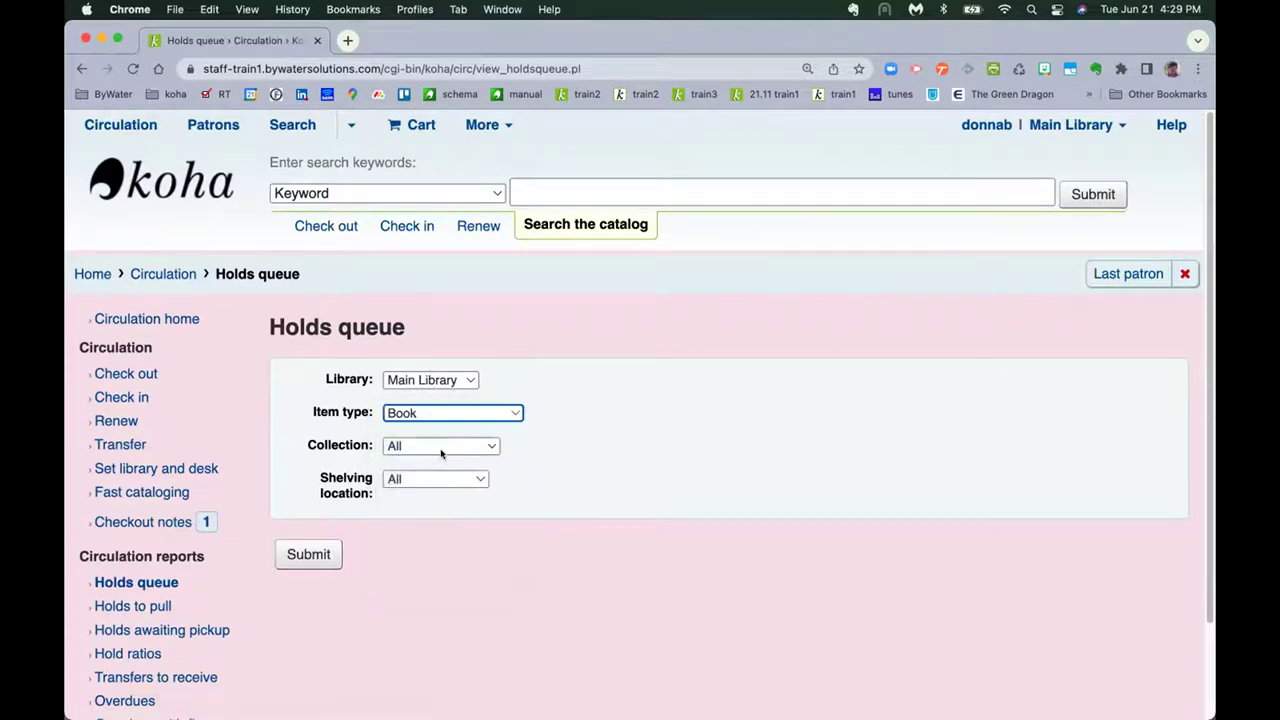
pyautogui.click(441, 446)
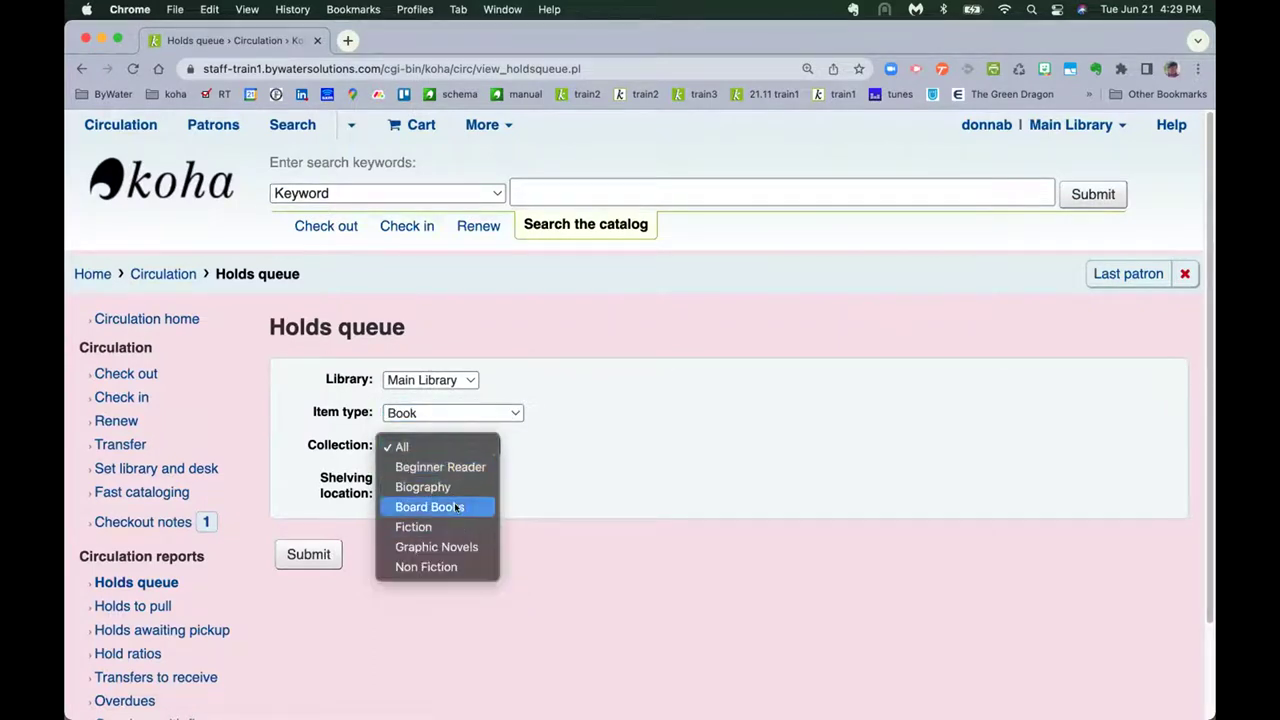
pyautogui.click(441, 507)
pyautogui.click(441, 484)
pyautogui.click(456, 536)
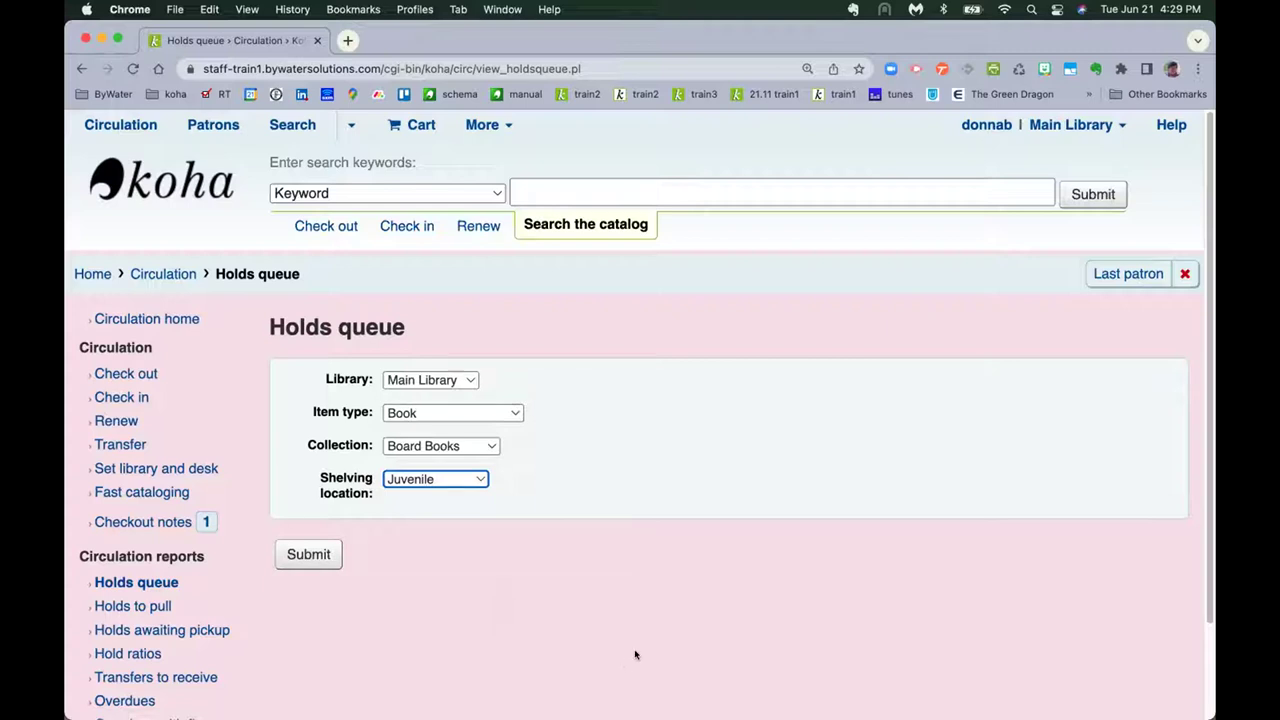
# - Run the Main Library holds queue for the Fiction collection, with item type and shelving location set to All
pyautogui.click(451, 414)
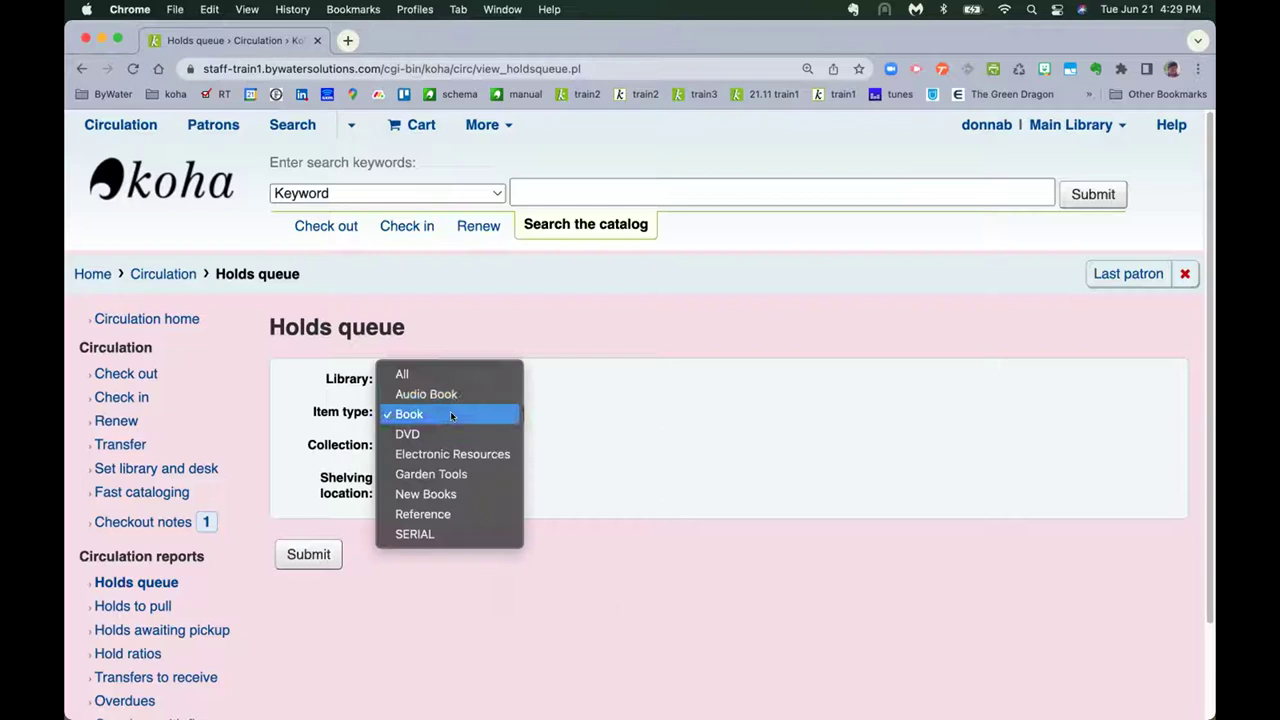
pyautogui.click(420, 374)
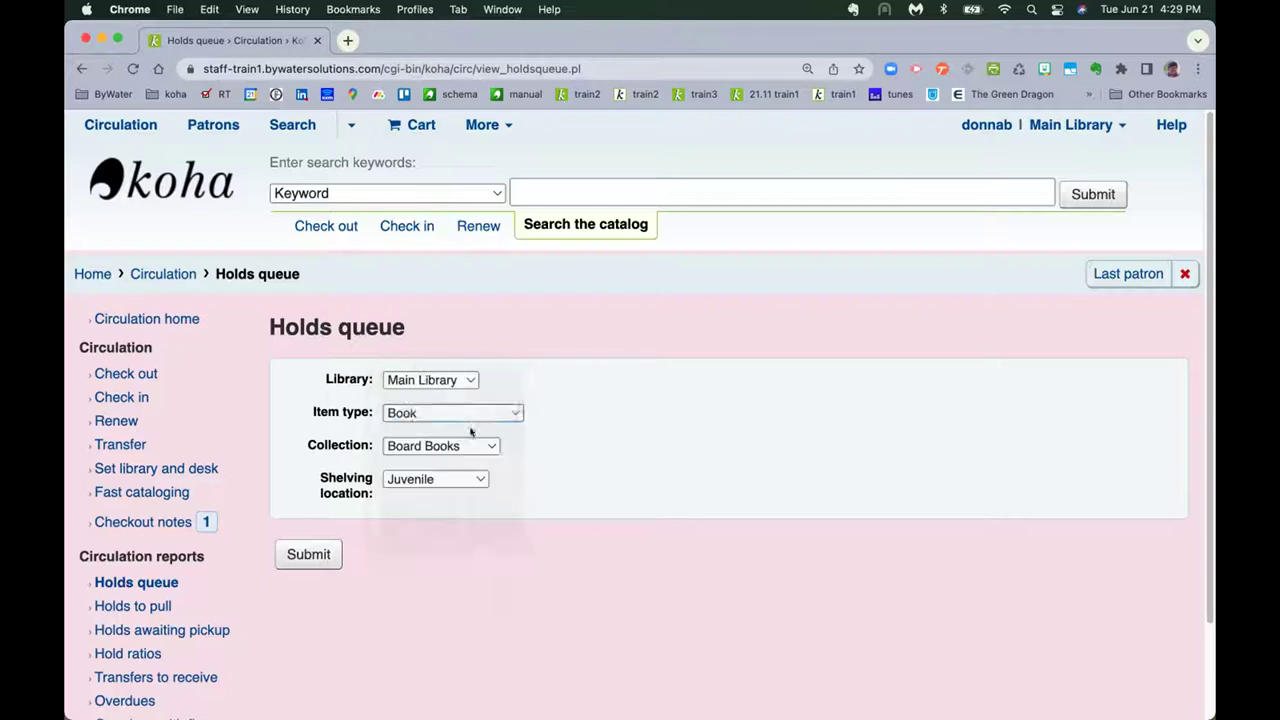
pyautogui.click(446, 446)
pyautogui.click(421, 385)
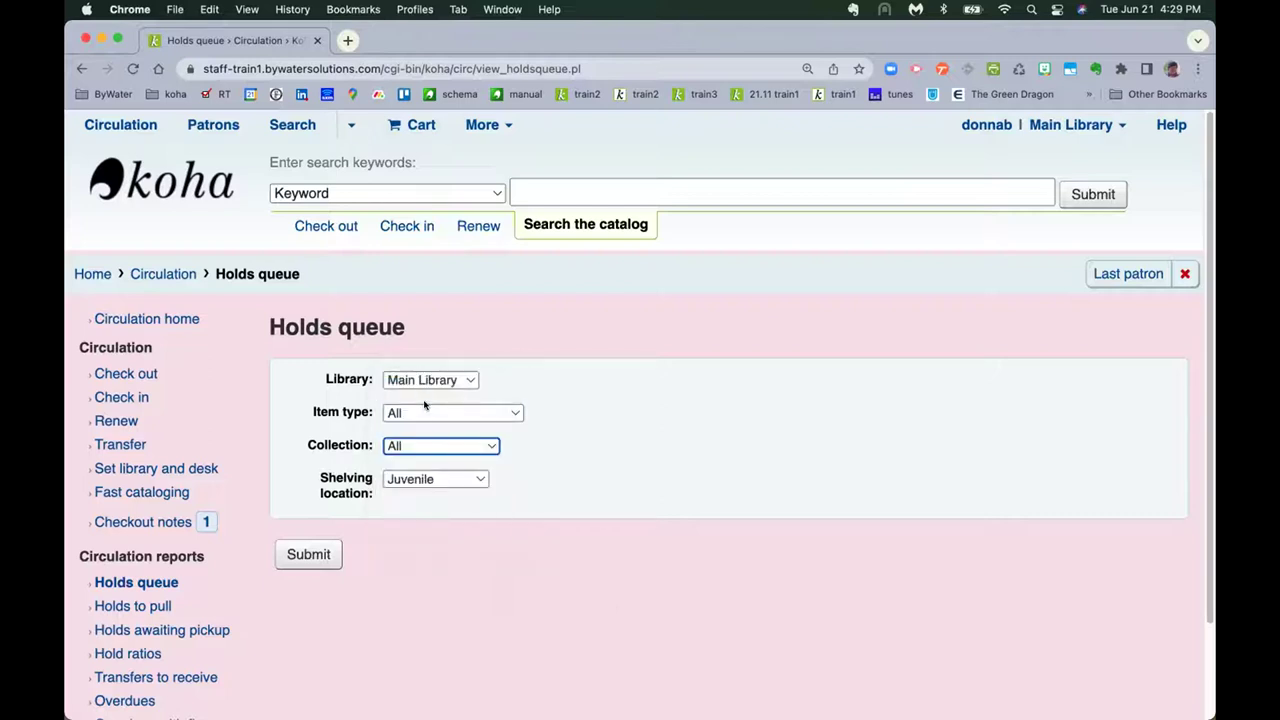
pyautogui.click(417, 446)
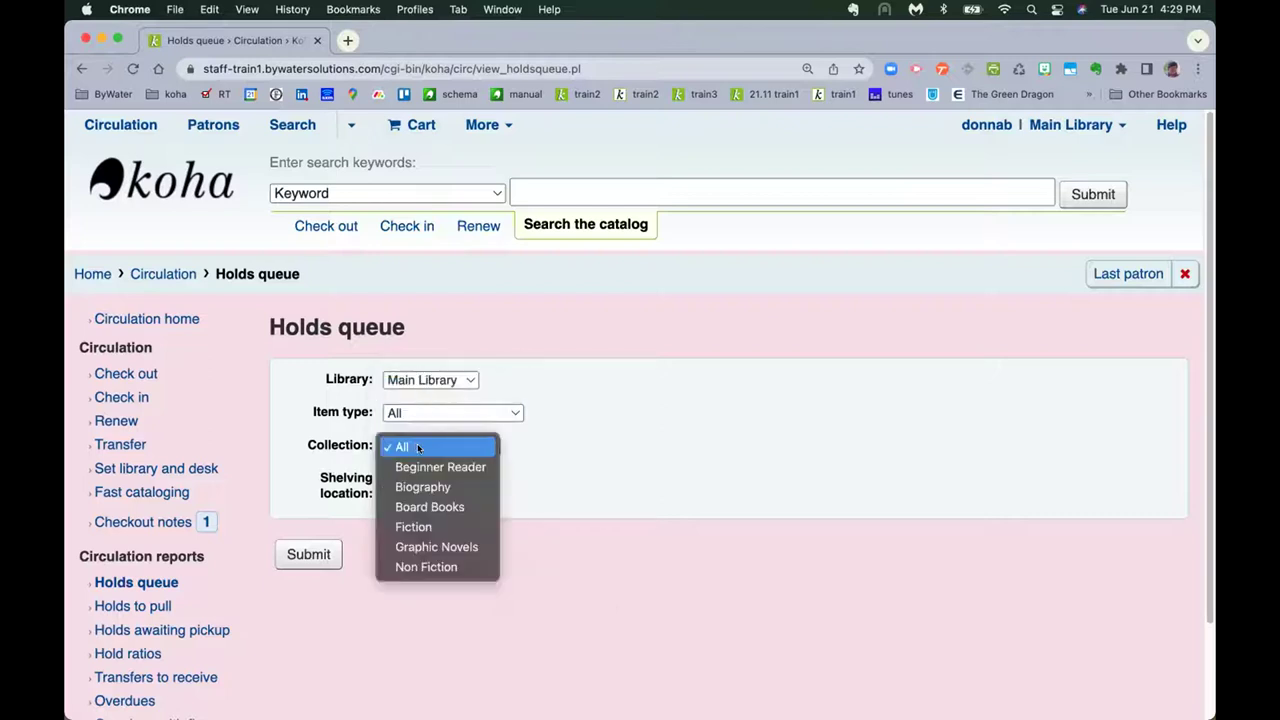
pyautogui.click(471, 527)
pyautogui.click(428, 481)
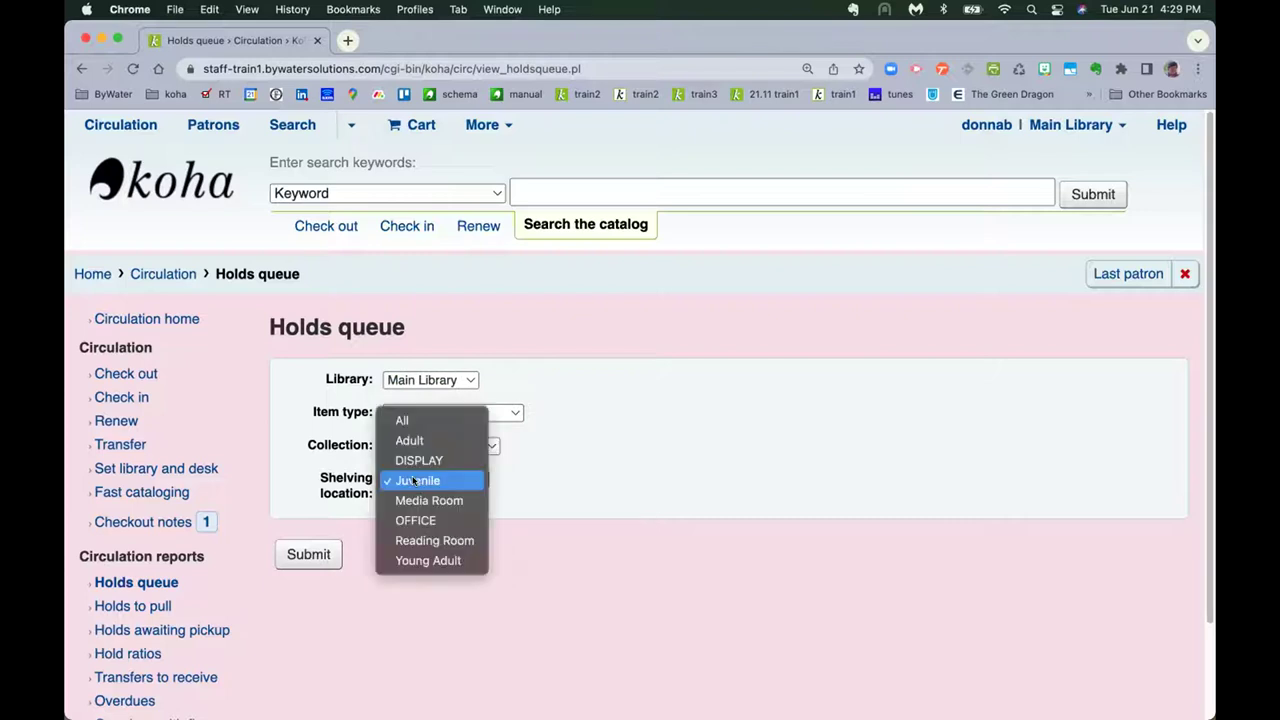
pyautogui.click(406, 412)
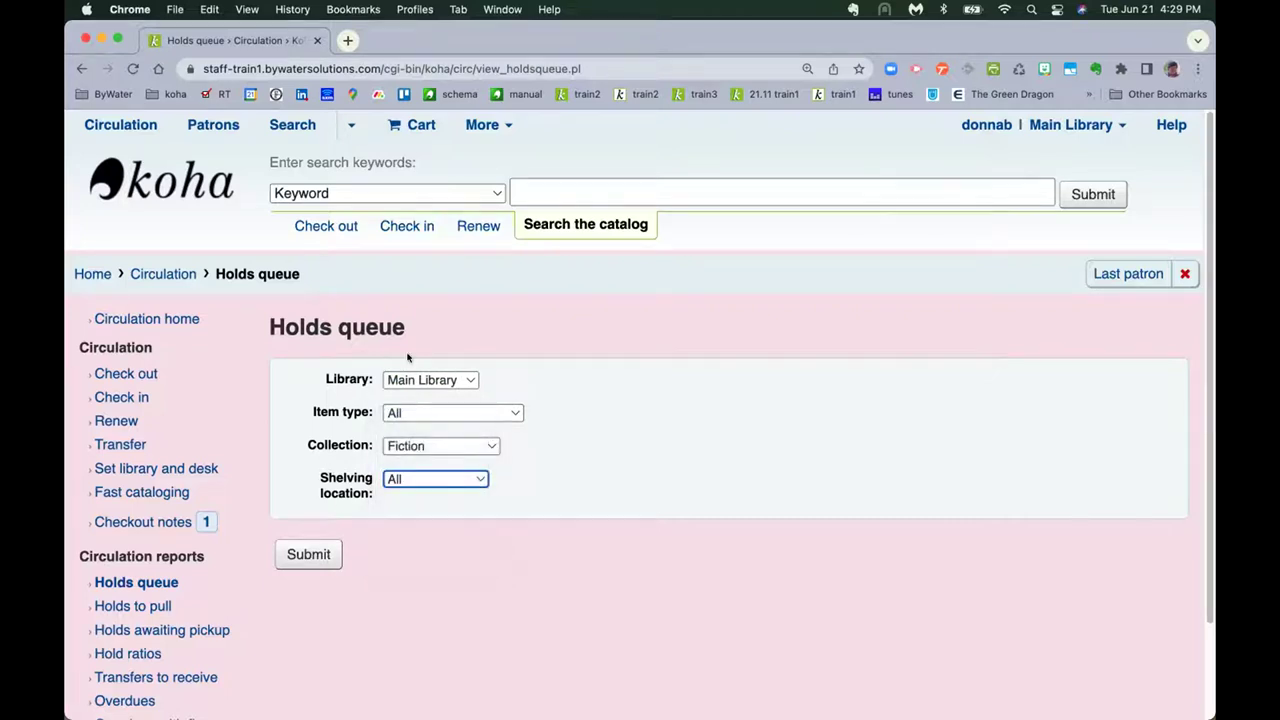
pyautogui.click(307, 555)
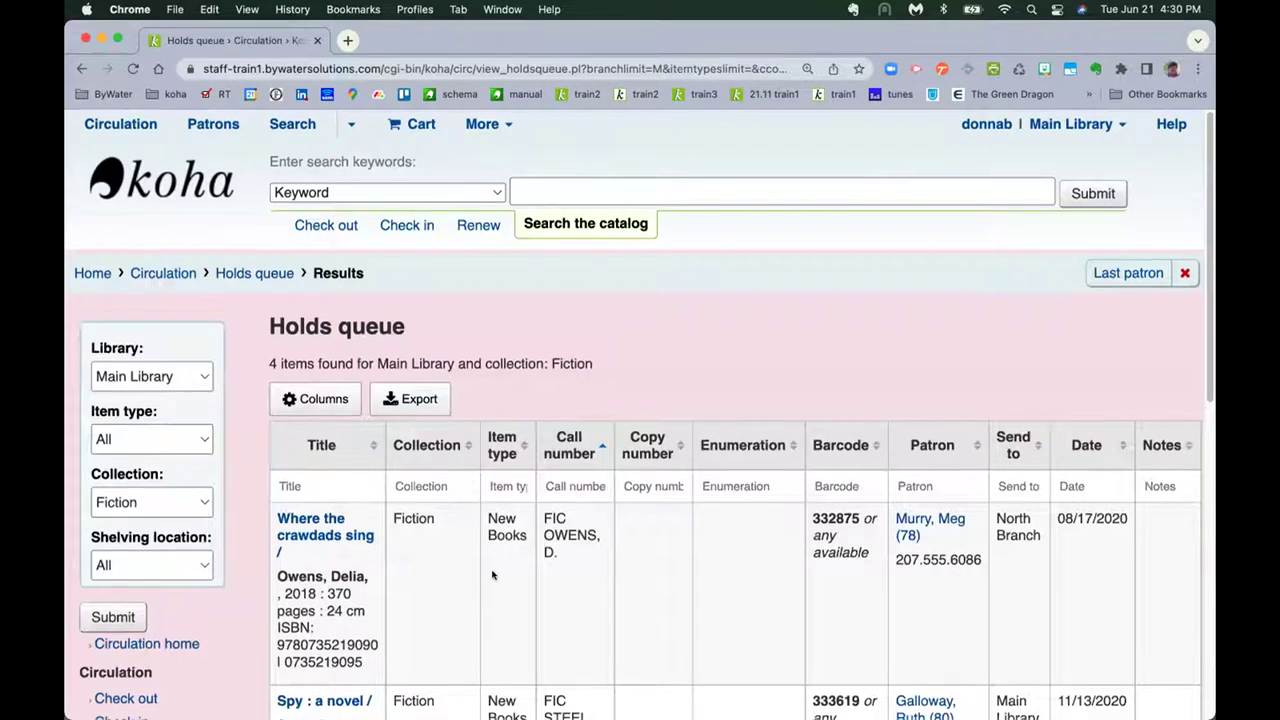
# - Review the holds queue results for the Fiction collection and return to the holds queue filter form
pyautogui.scroll(-6, 470, 595)
pyautogui.scroll(-5, 492, 575)
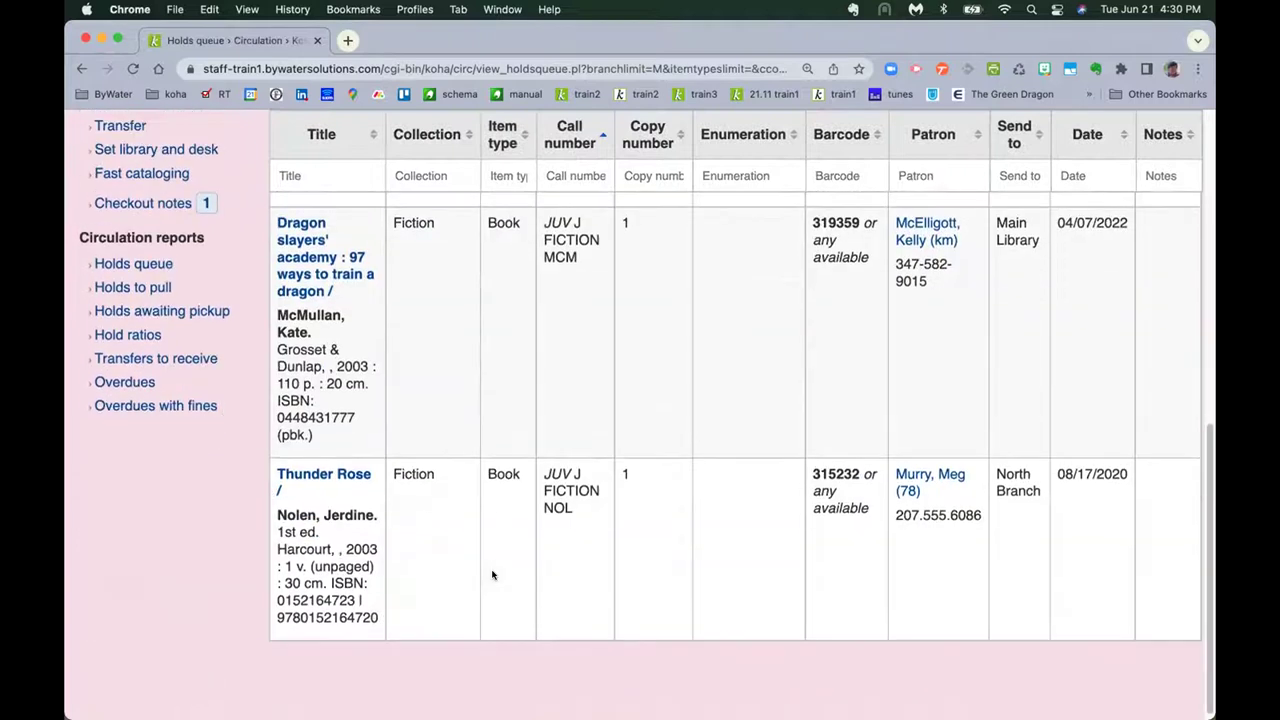
pyautogui.scroll(2, 492, 575)
pyautogui.scroll(3, 492, 575)
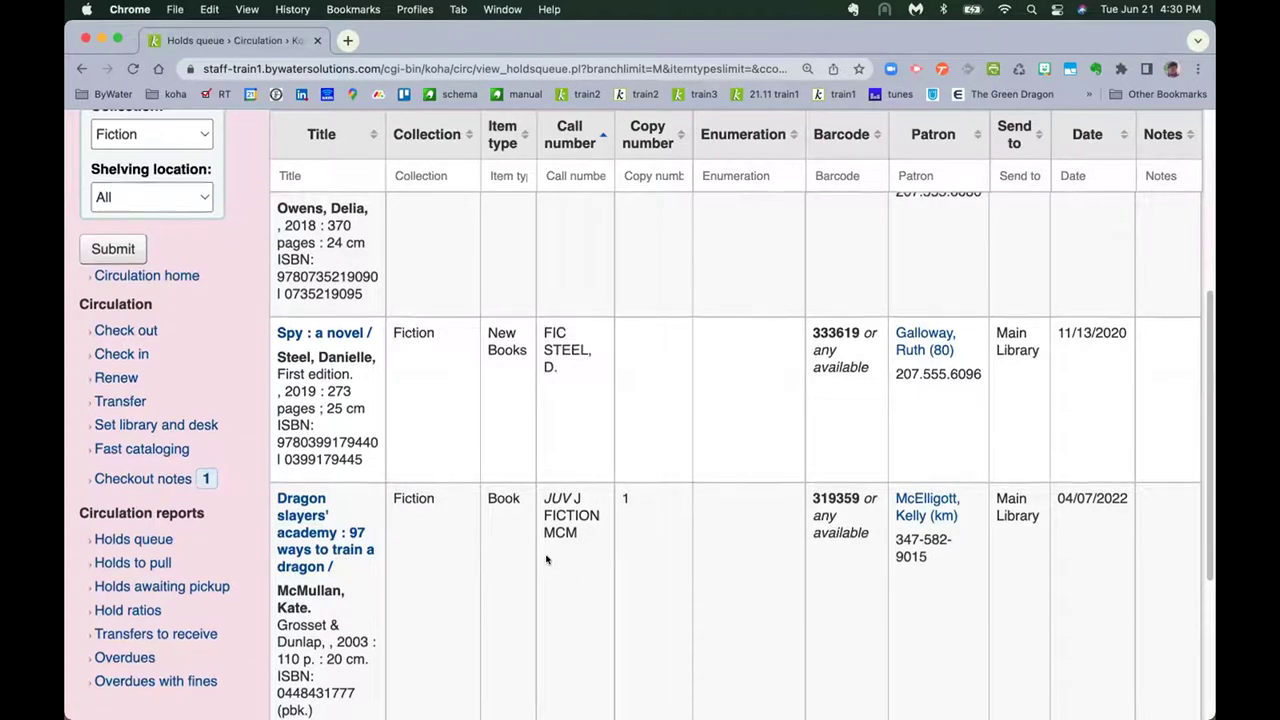
pyautogui.scroll(5, 530, 540)
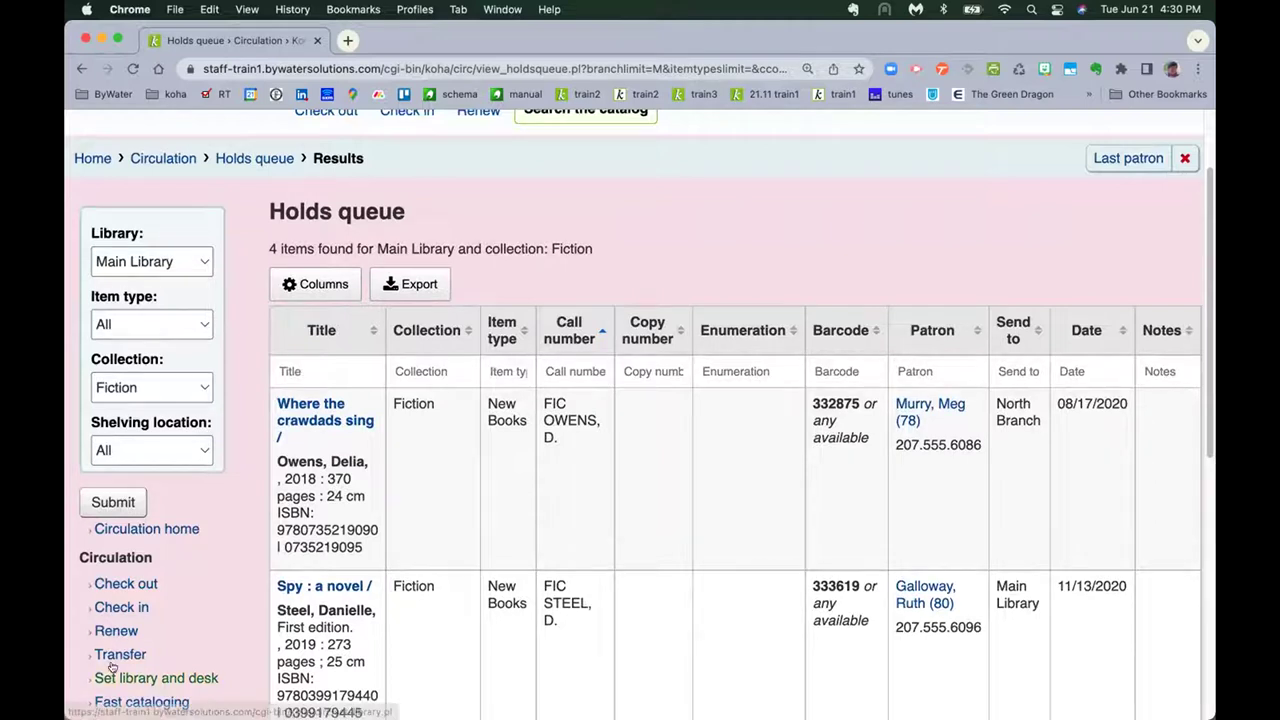
pyautogui.scroll(2, 76, 117)
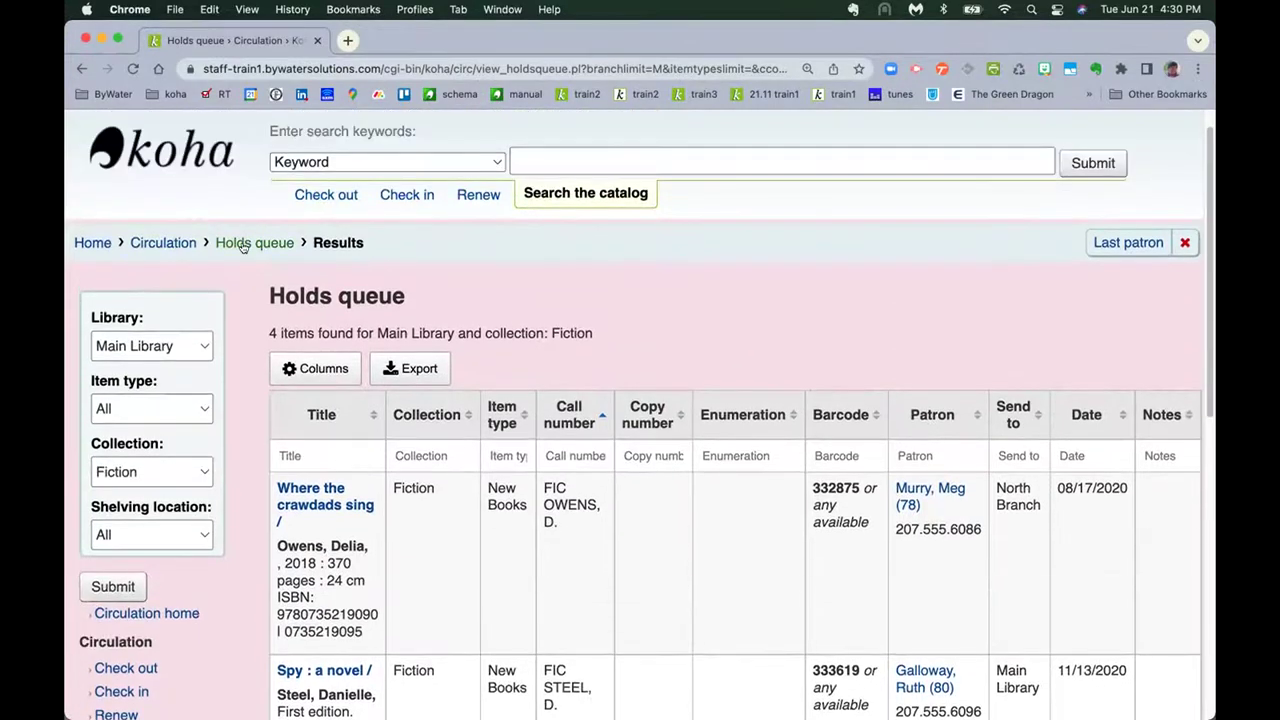
pyautogui.click(264, 276)
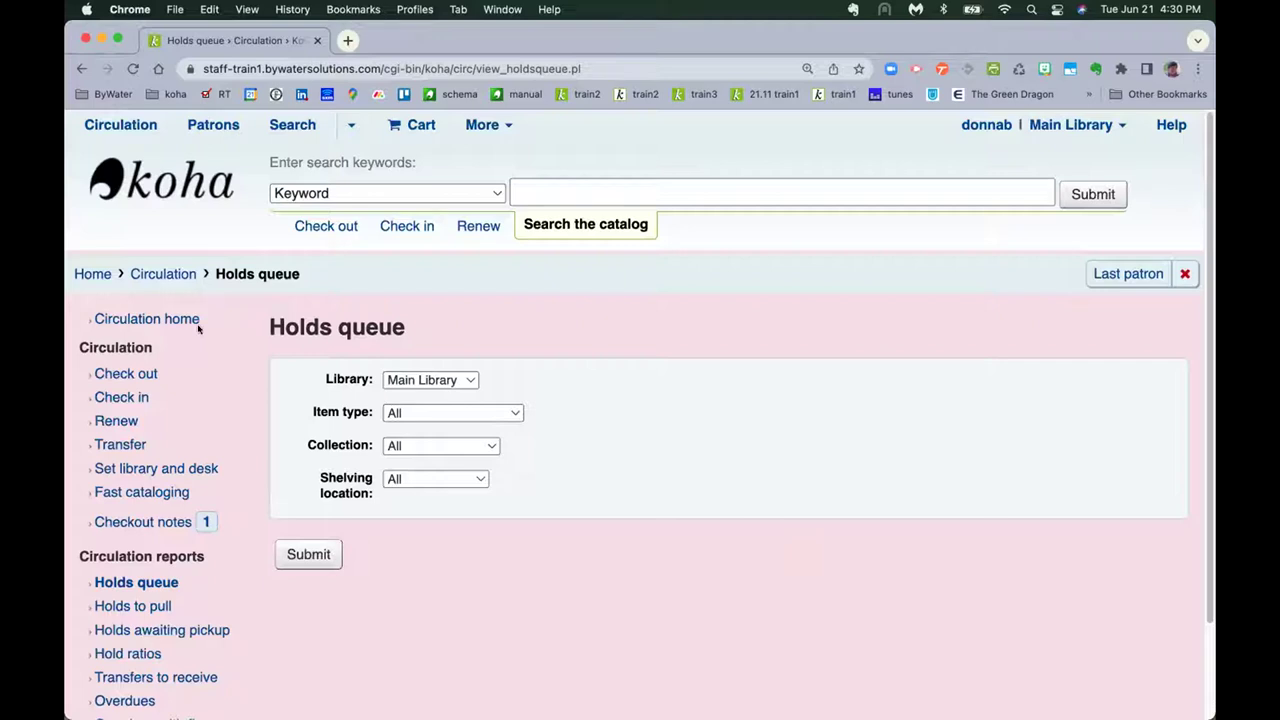
# - Search the catalog for "madness of crowds" and open the record of The madness of crowds by Louise Penny
pyautogui.click(521, 194)
pyautogui.write('madness of crowe')
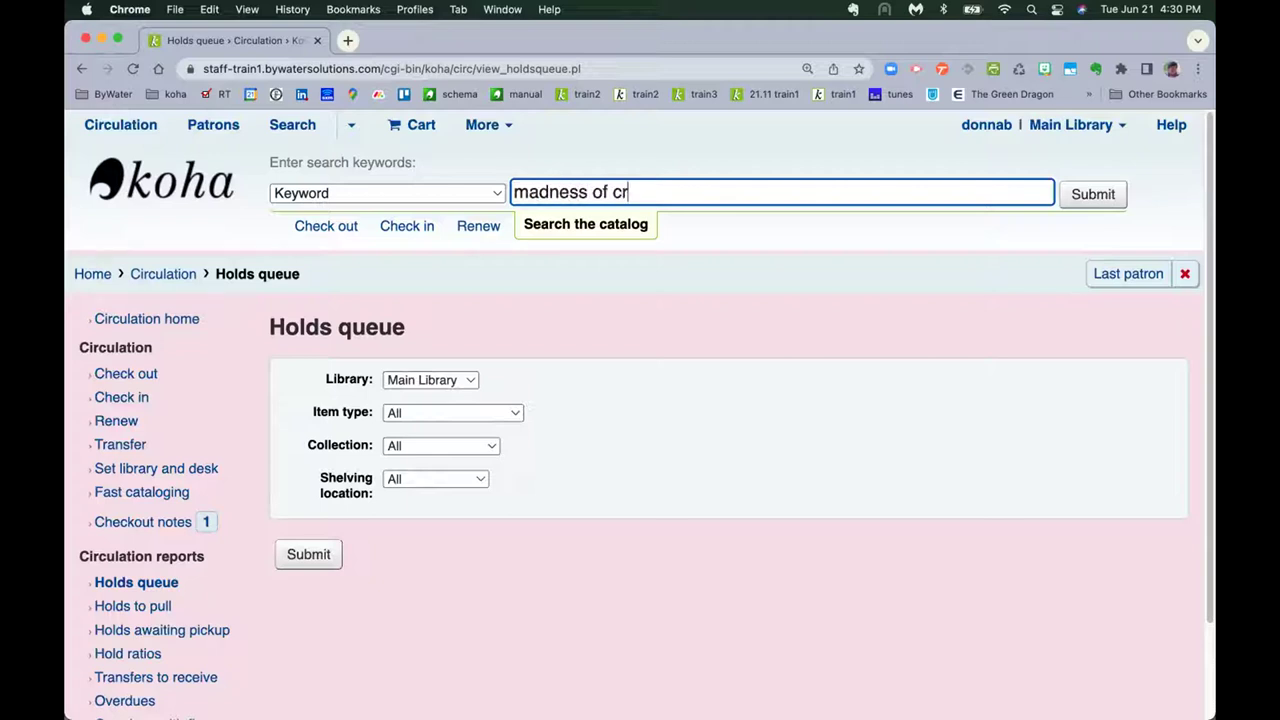
pyautogui.press('BackSpace')
pyautogui.write('ds')
pyautogui.press('Return')
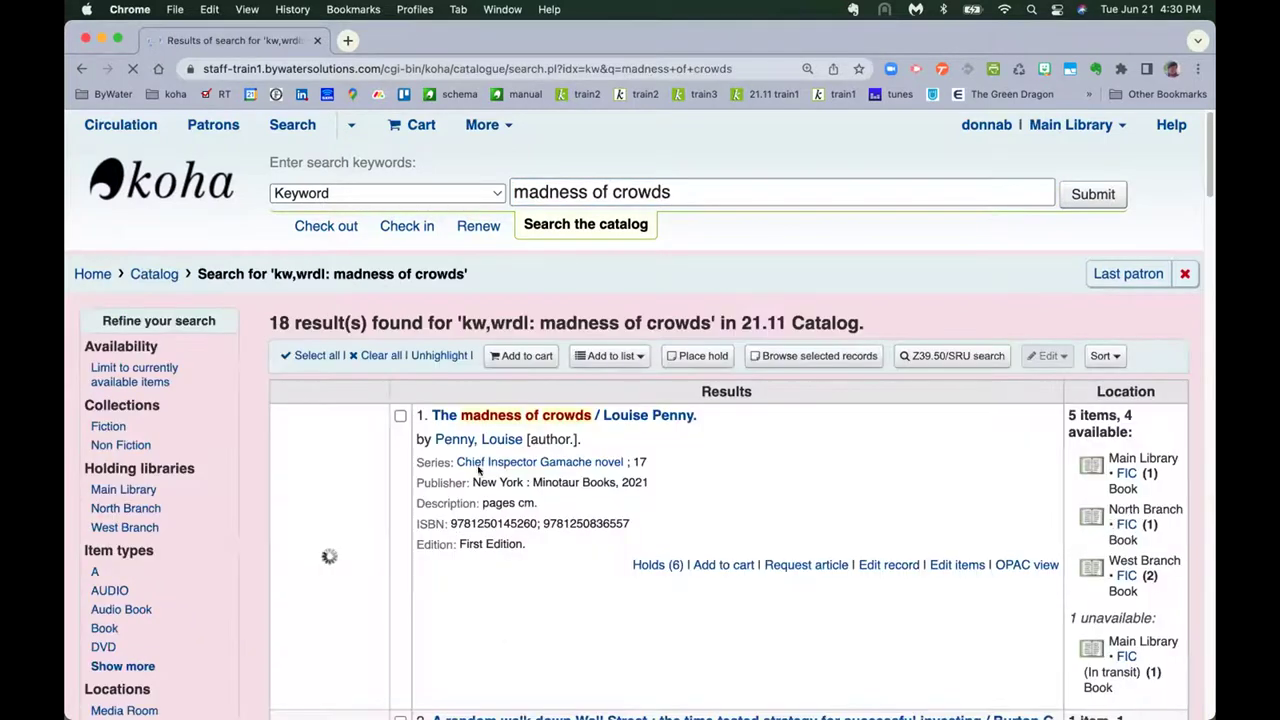
pyautogui.click(485, 414)
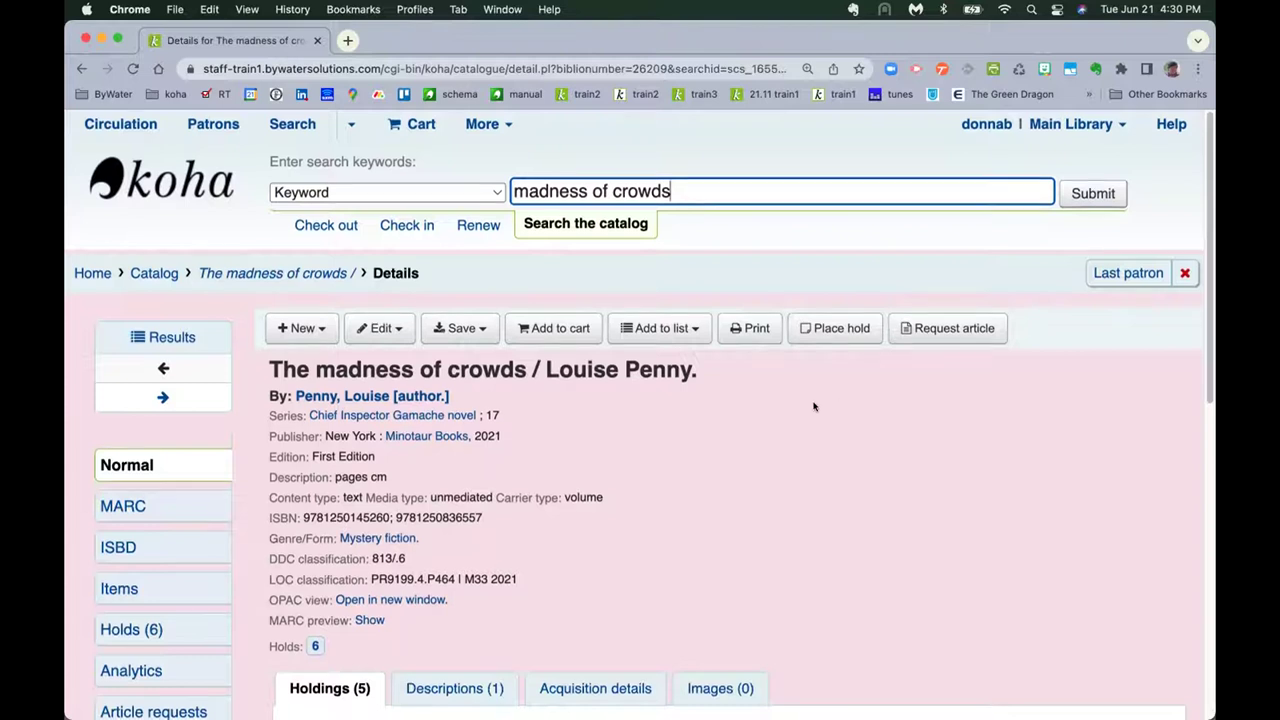
# - Open the holds page of The madness of crowds and go to its existing holds
pyautogui.scroll(-3, 812, 406)
pyautogui.scroll(-4, 812, 406)
pyautogui.click(115, 218)
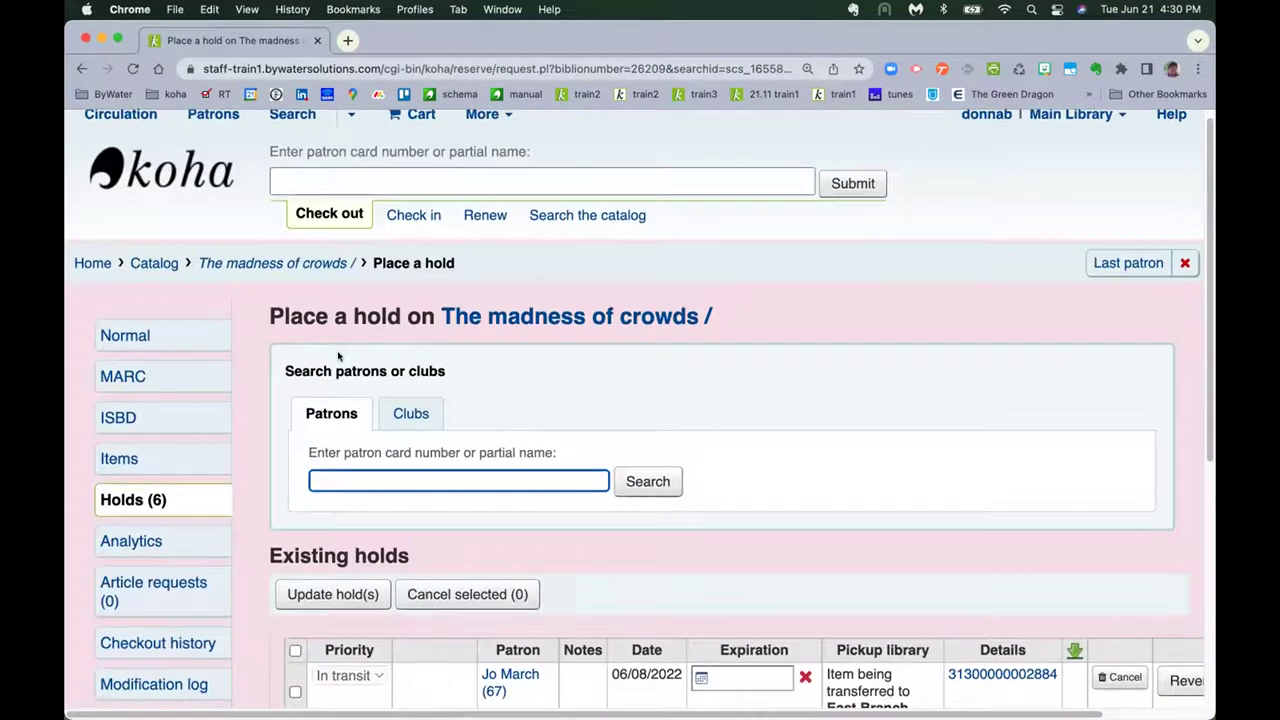
pyautogui.scroll(-2, 338, 357)
pyautogui.scroll(-4, 338, 357)
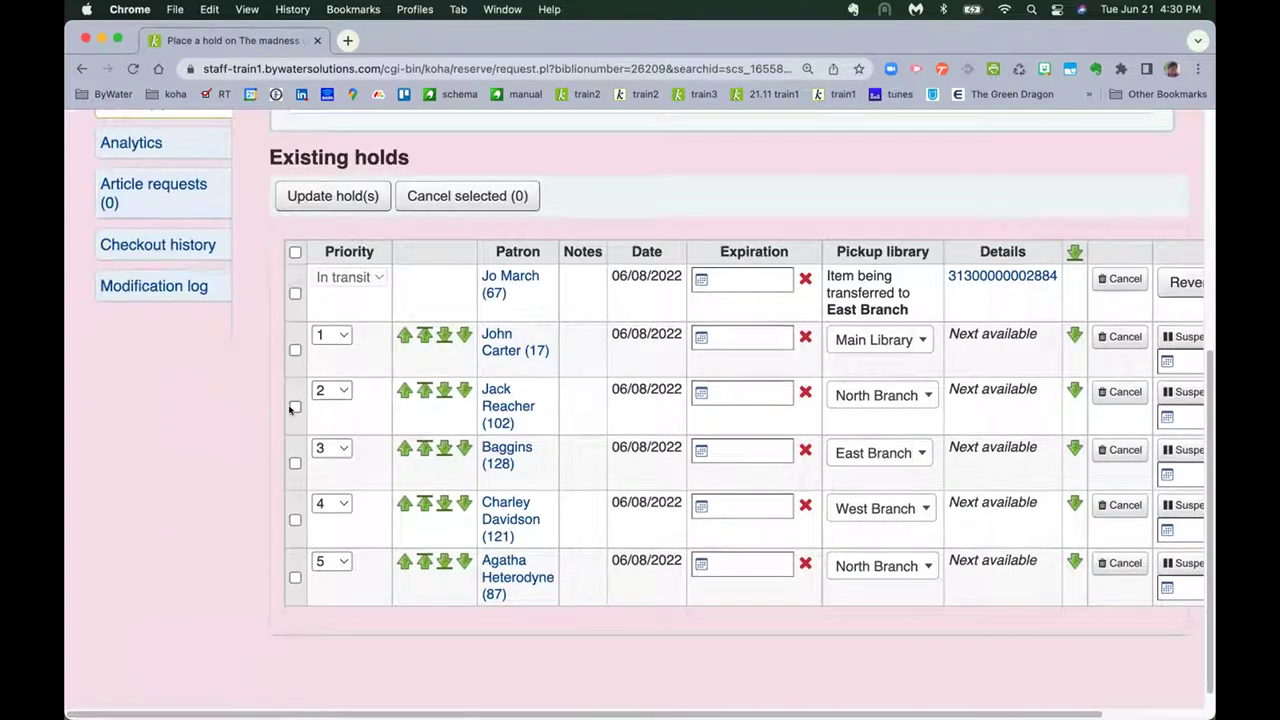
# - Cancel the existing holds with priority 2, 3 and 4 together and confirm the cancellation
pyautogui.click(295, 407)
pyautogui.click(295, 463)
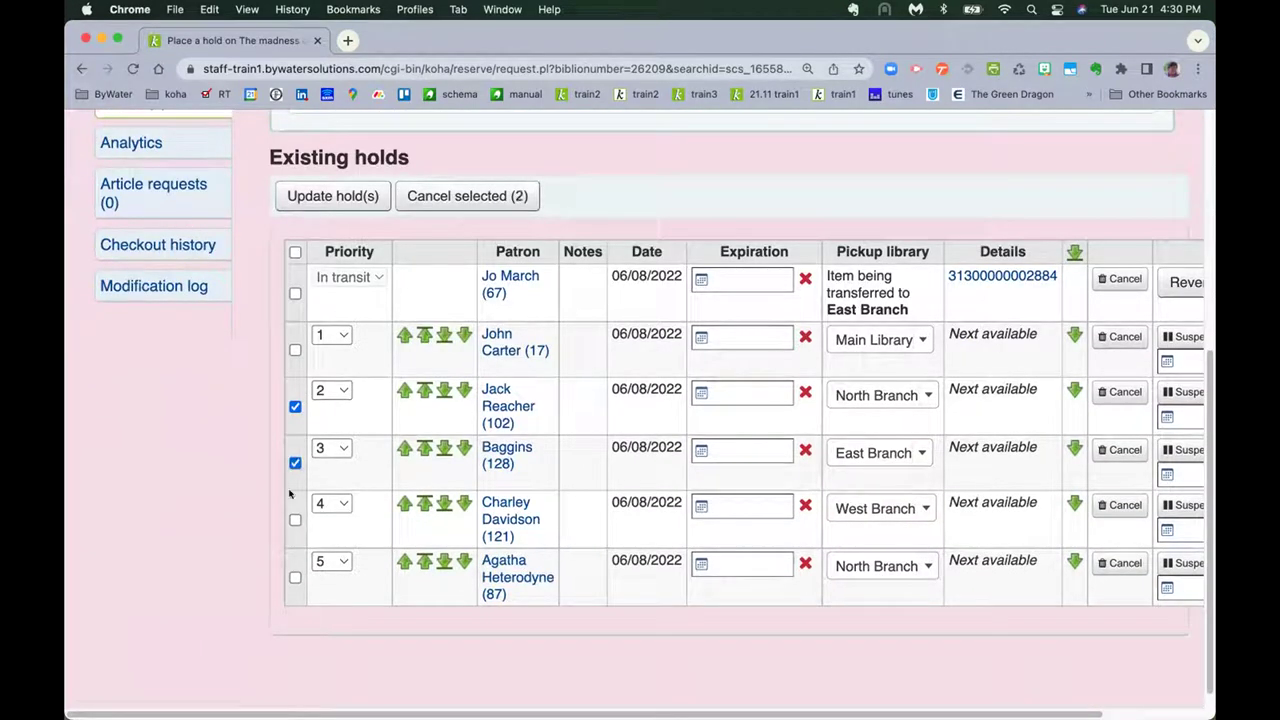
pyautogui.click(295, 519)
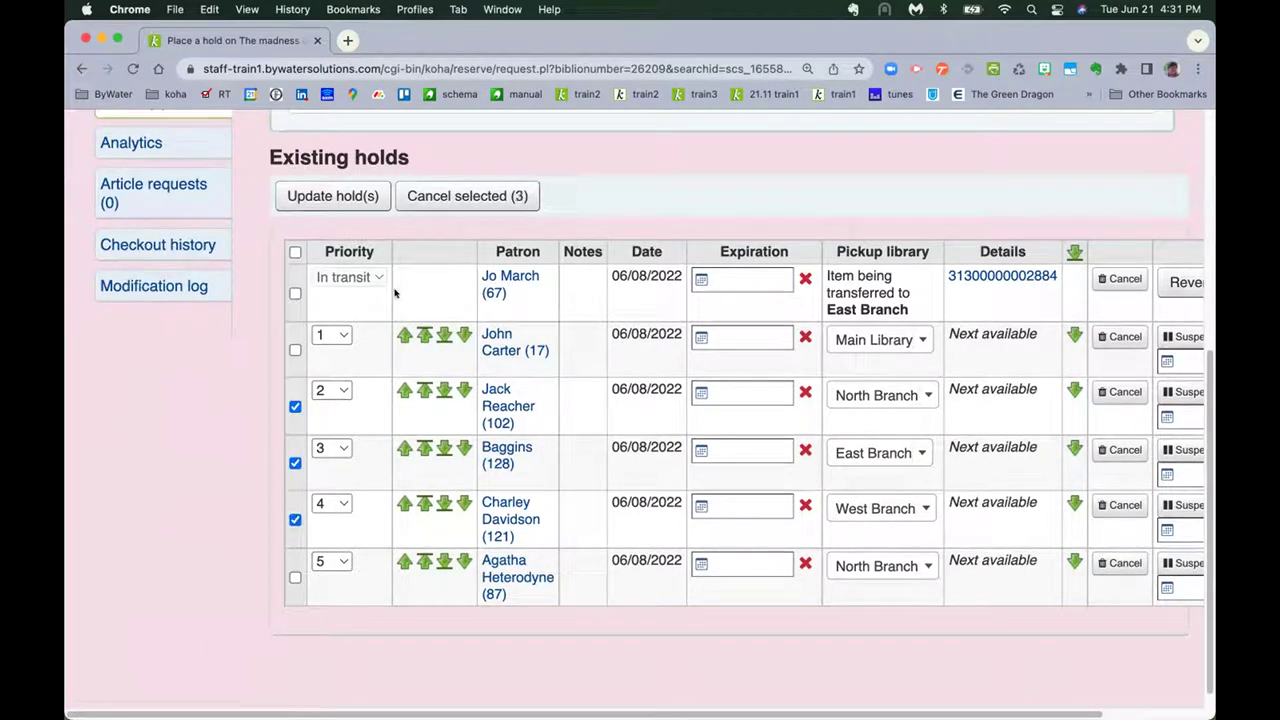
pyautogui.click(478, 200)
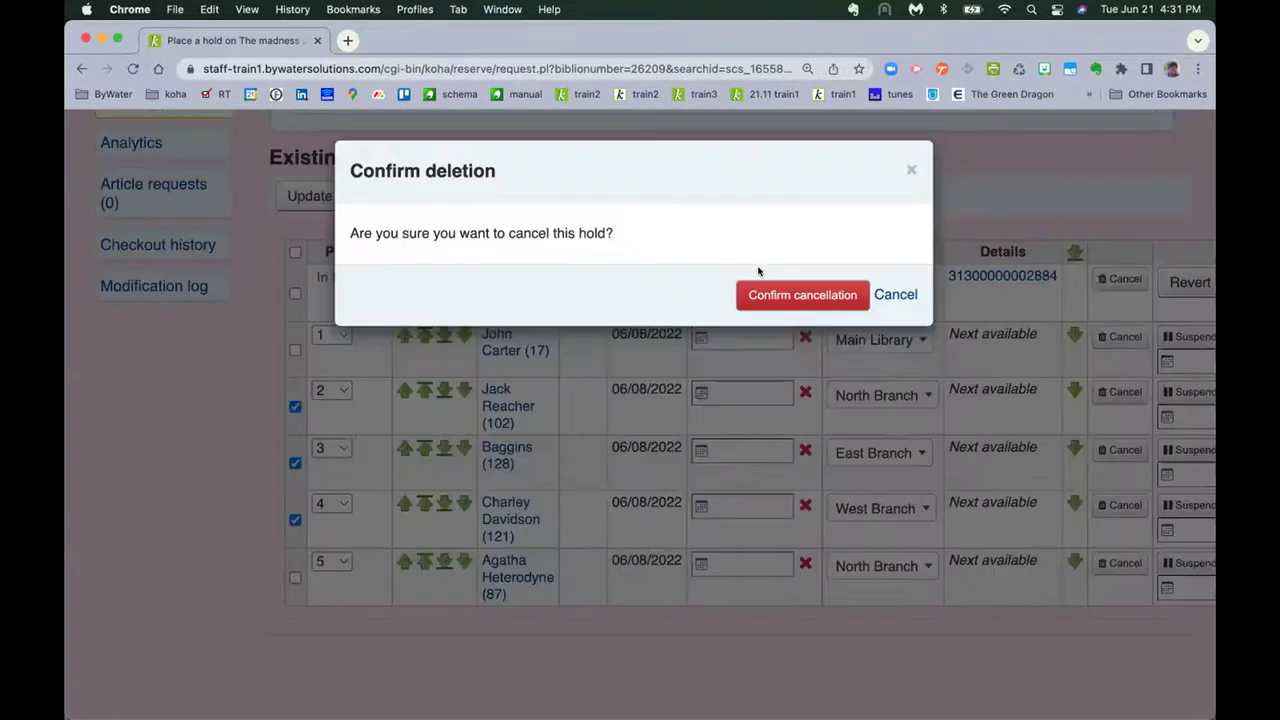
pyautogui.click(780, 296)
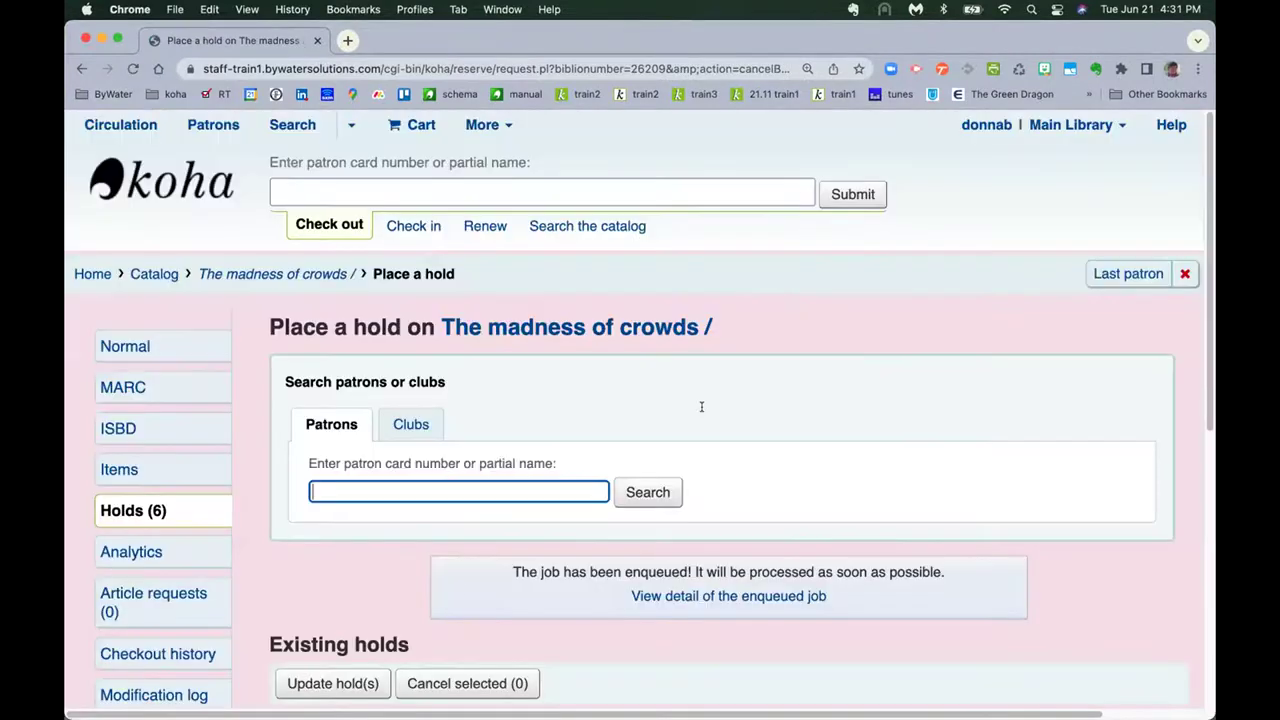
# - Review the record's existing holds list after the bulk cancellation and return to the staff home page
pyautogui.scroll(-3, 350, 563)
pyautogui.scroll(-5, 350, 563)
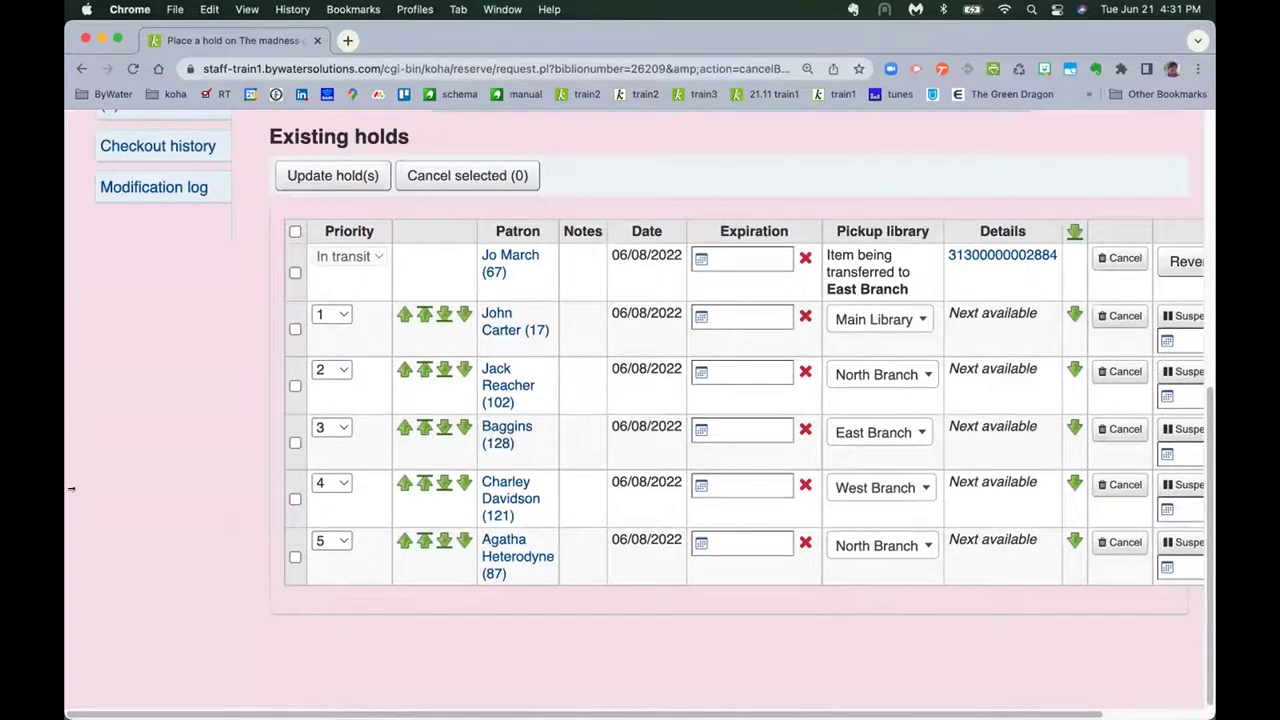
pyautogui.scroll(5, 78, 350)
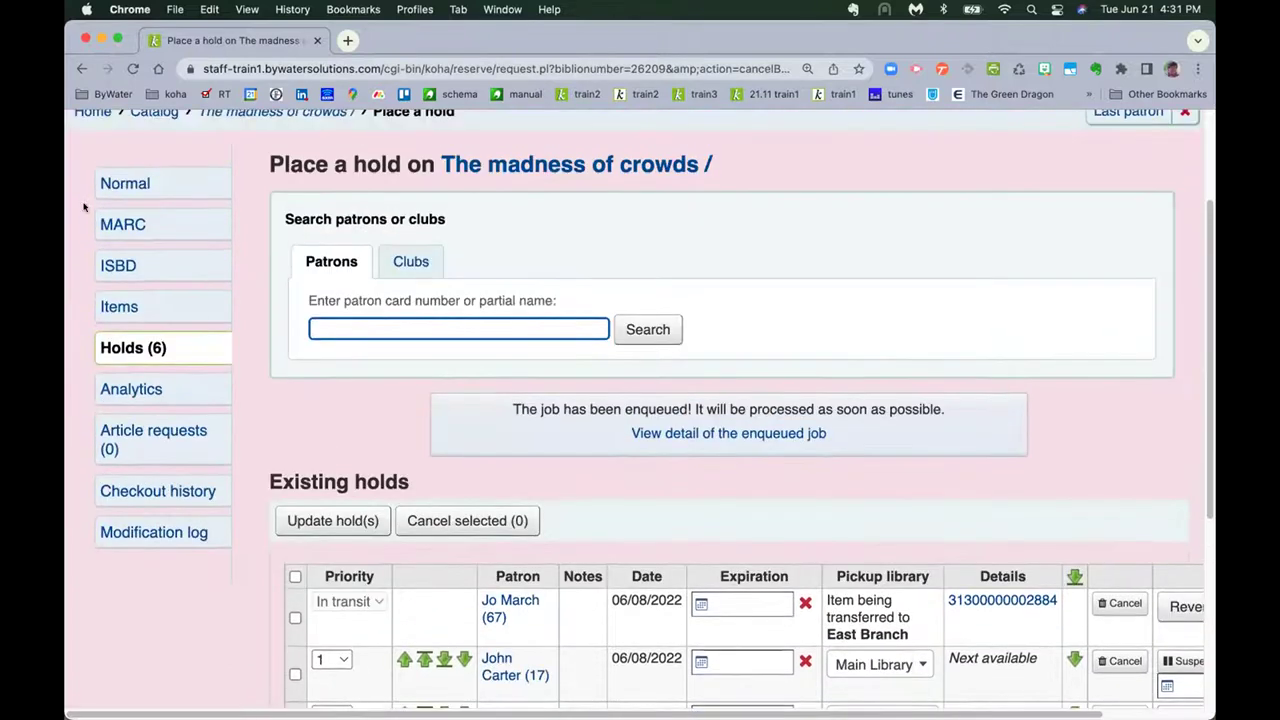
pyautogui.scroll(3, 72, 290)
pyautogui.click(90, 274)
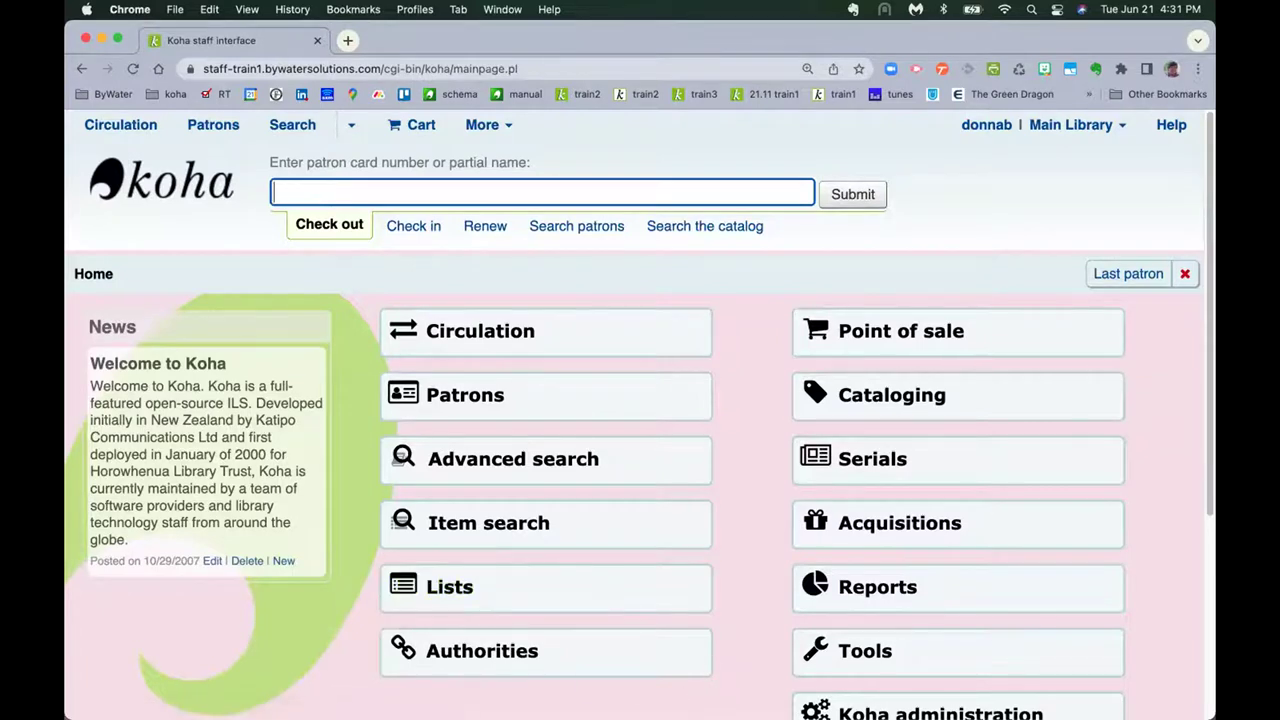
pyautogui.scroll(-3, 763, 671)
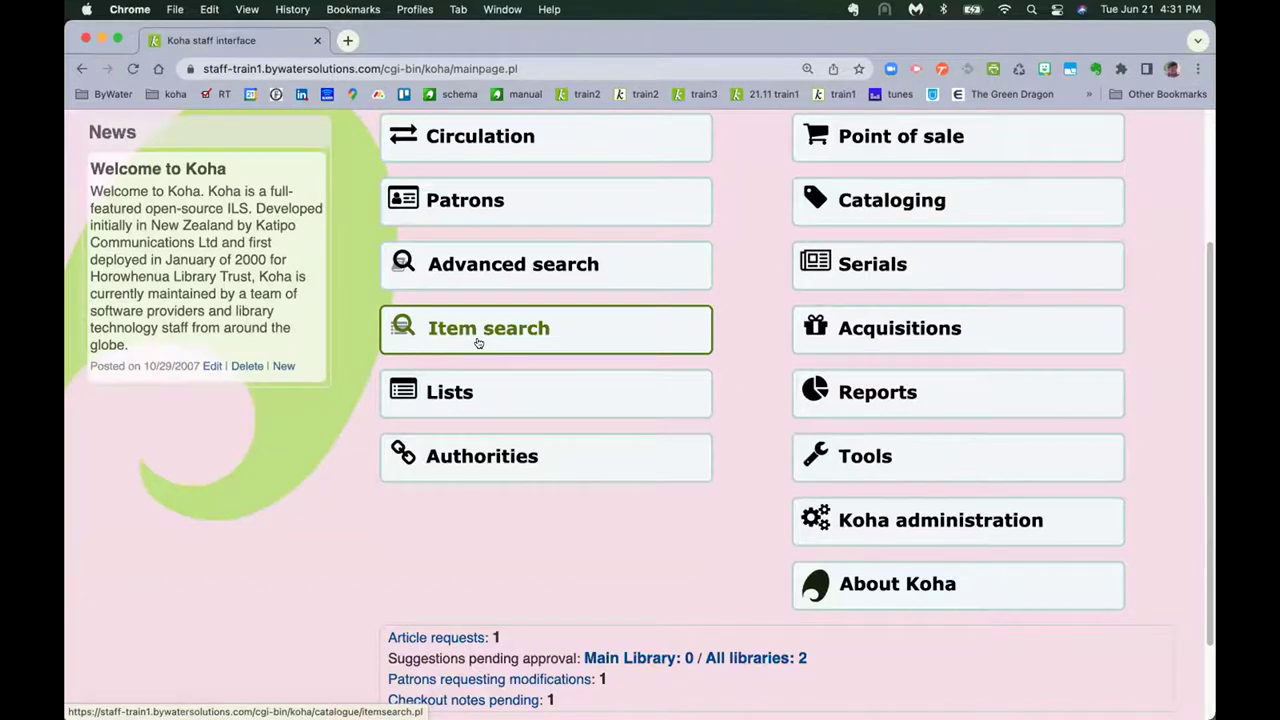
pyautogui.scroll(3, 478, 343)
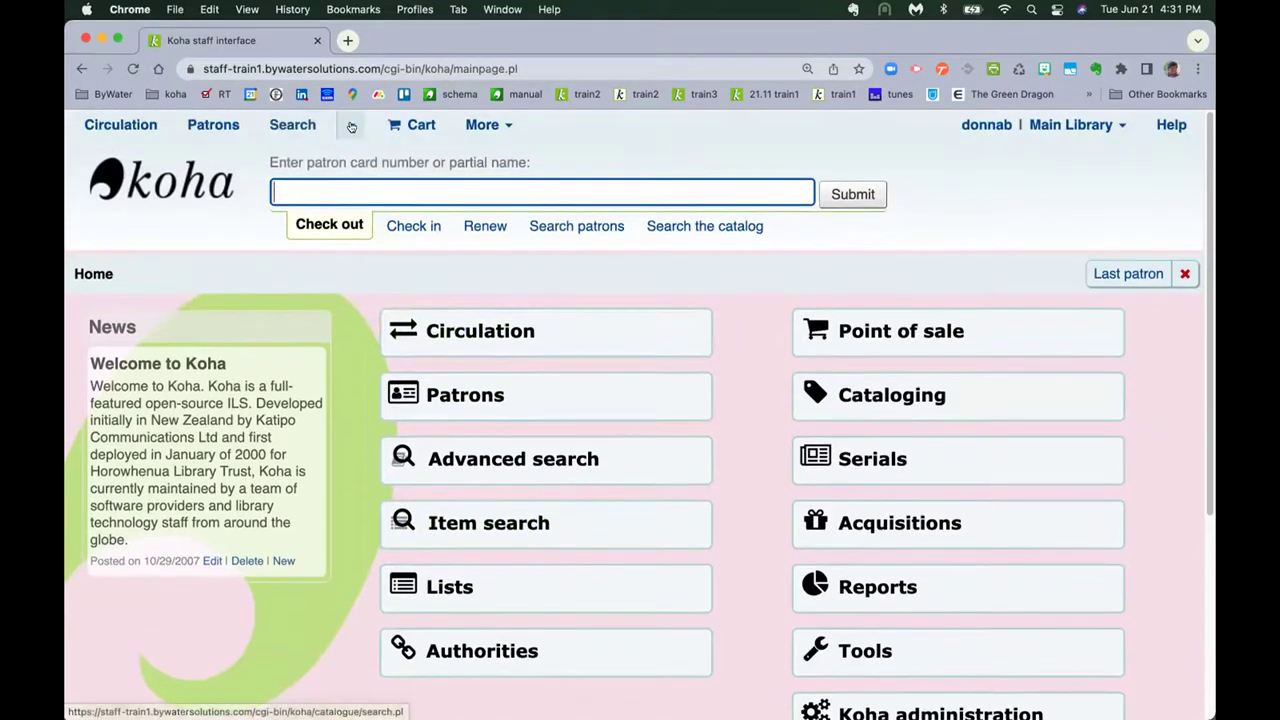
pyautogui.scroll(-2, 533, 410)
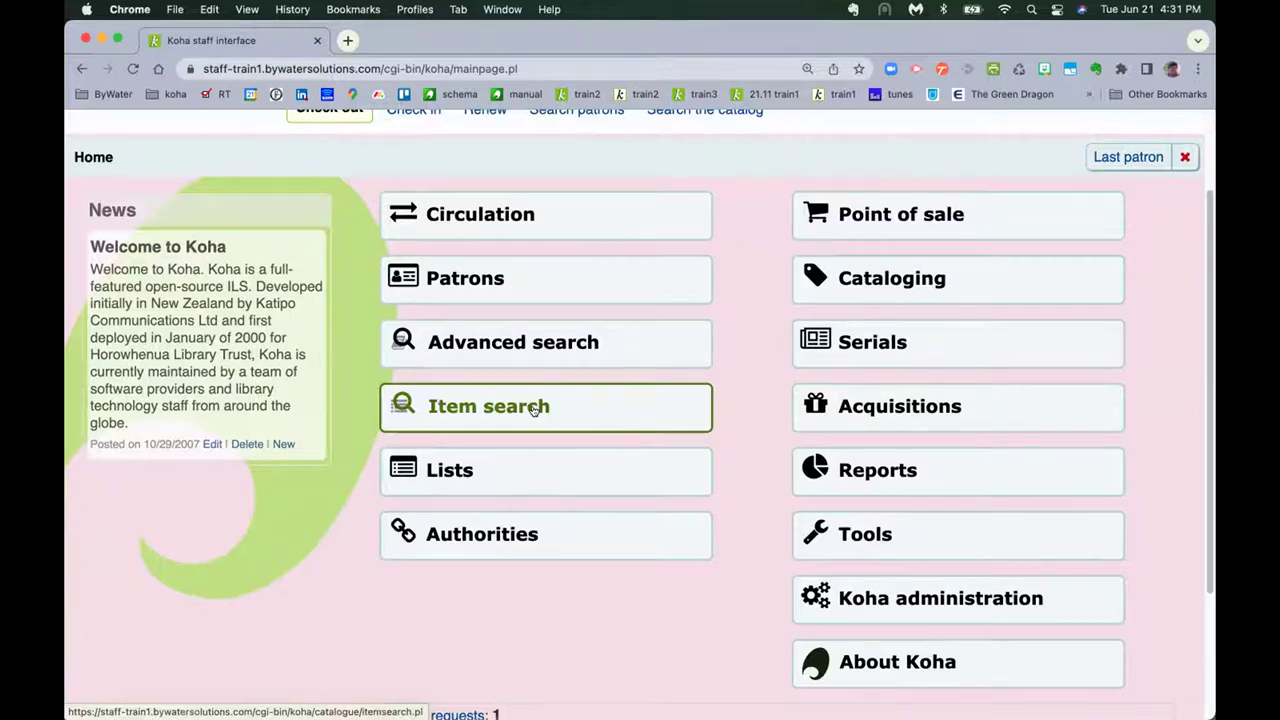
pyautogui.scroll(2, 1094, 289)
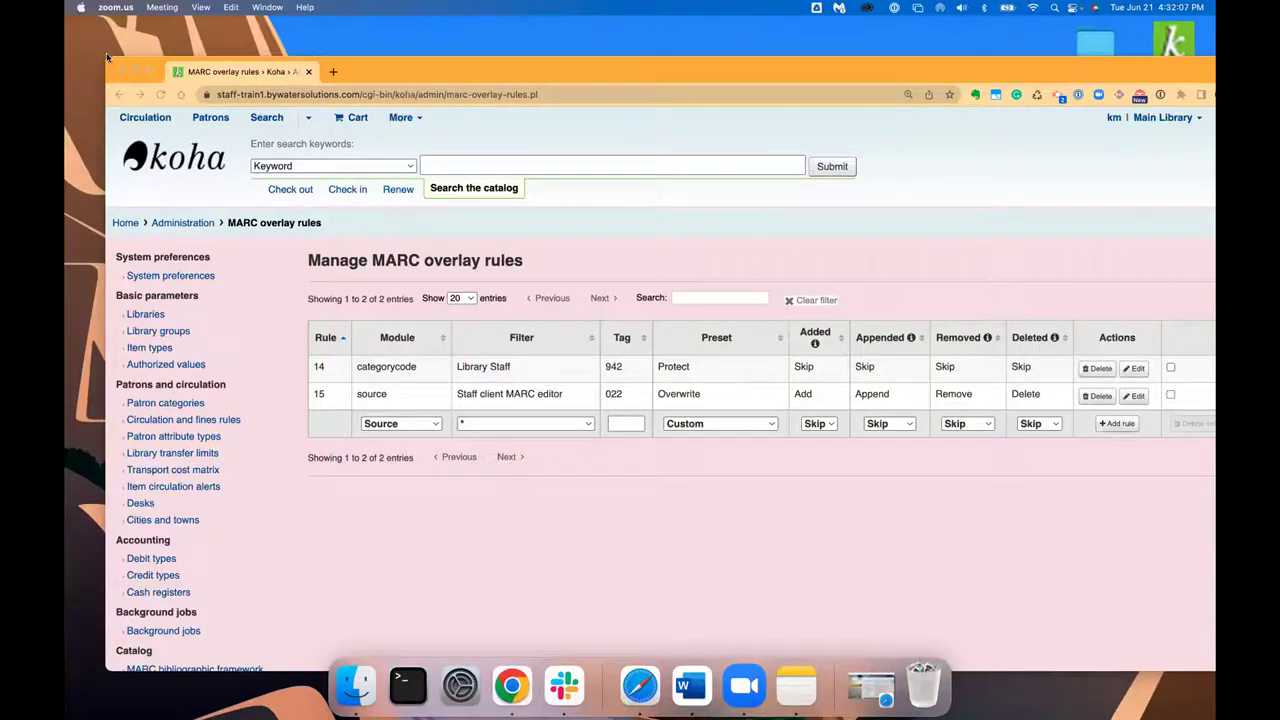
# - Reposition the browser window and go from the MARC overlay rules to the staff home page
pyautogui.moveTo(108, 57); pyautogui.dragTo(70, 22)
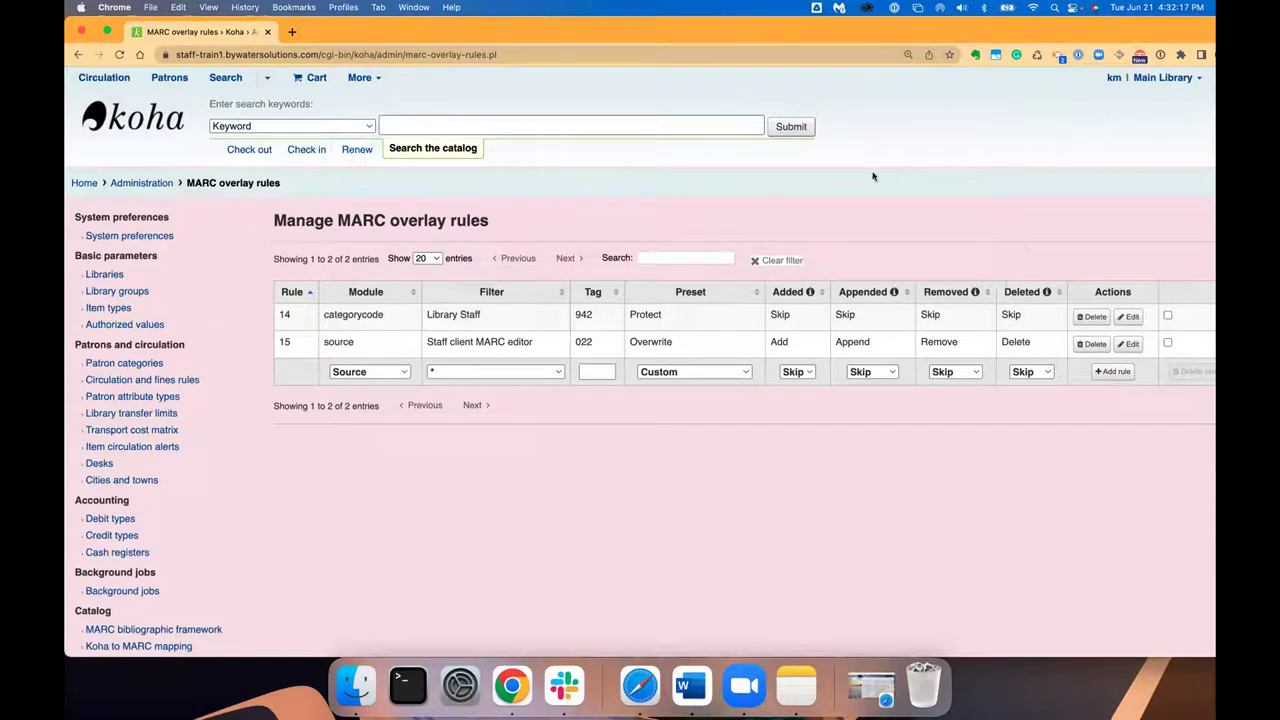
pyautogui.click(84, 183)
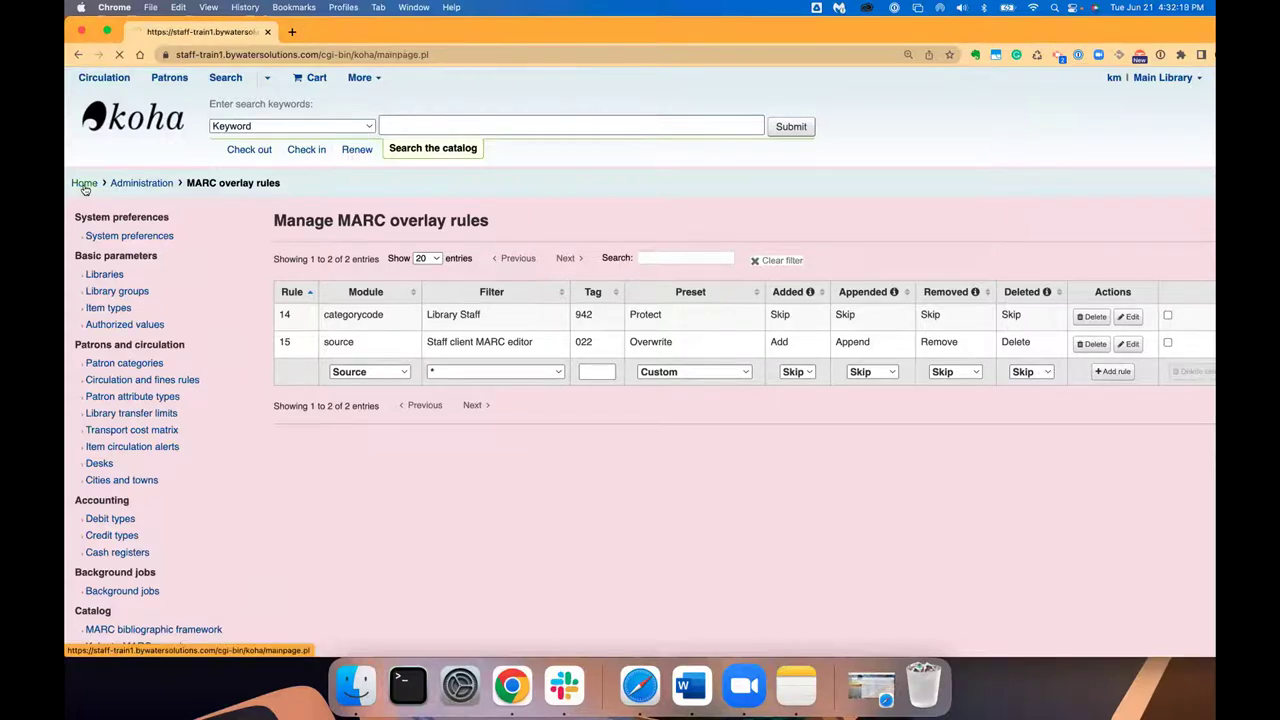
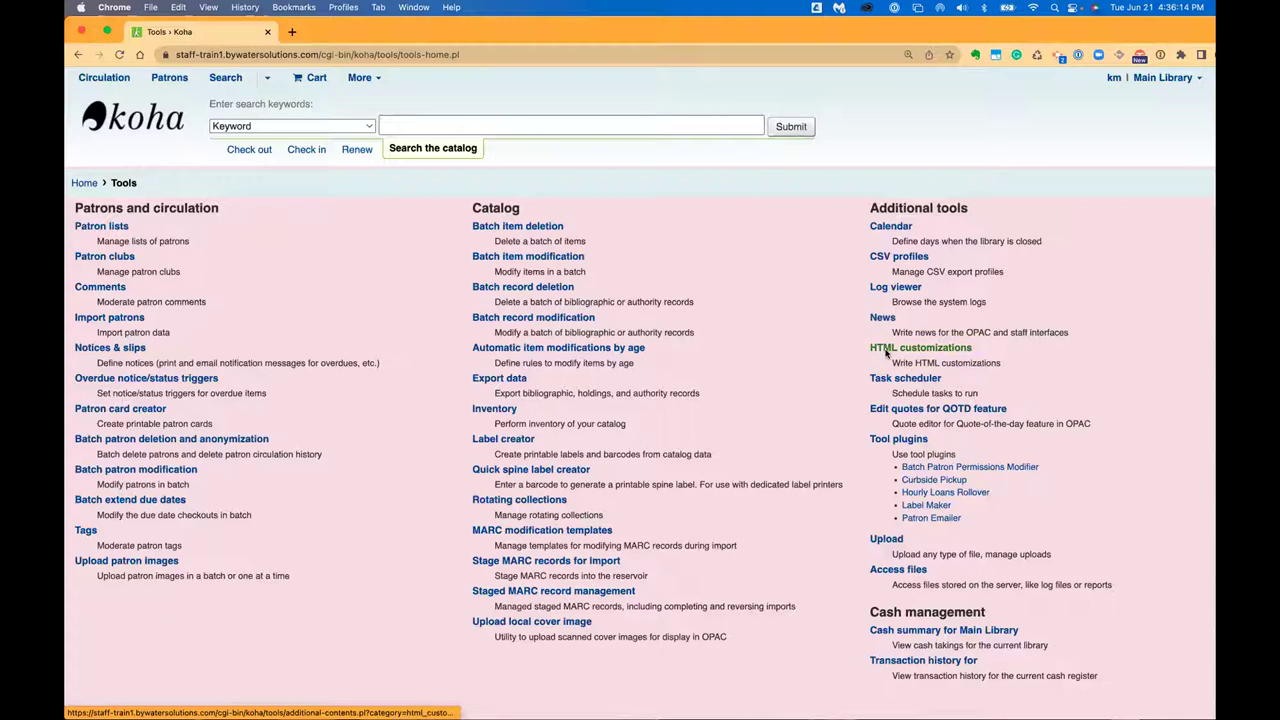
# - Inspect the display location options of a new entry in the News tool and cancel the entry
pyautogui.click(883, 318)
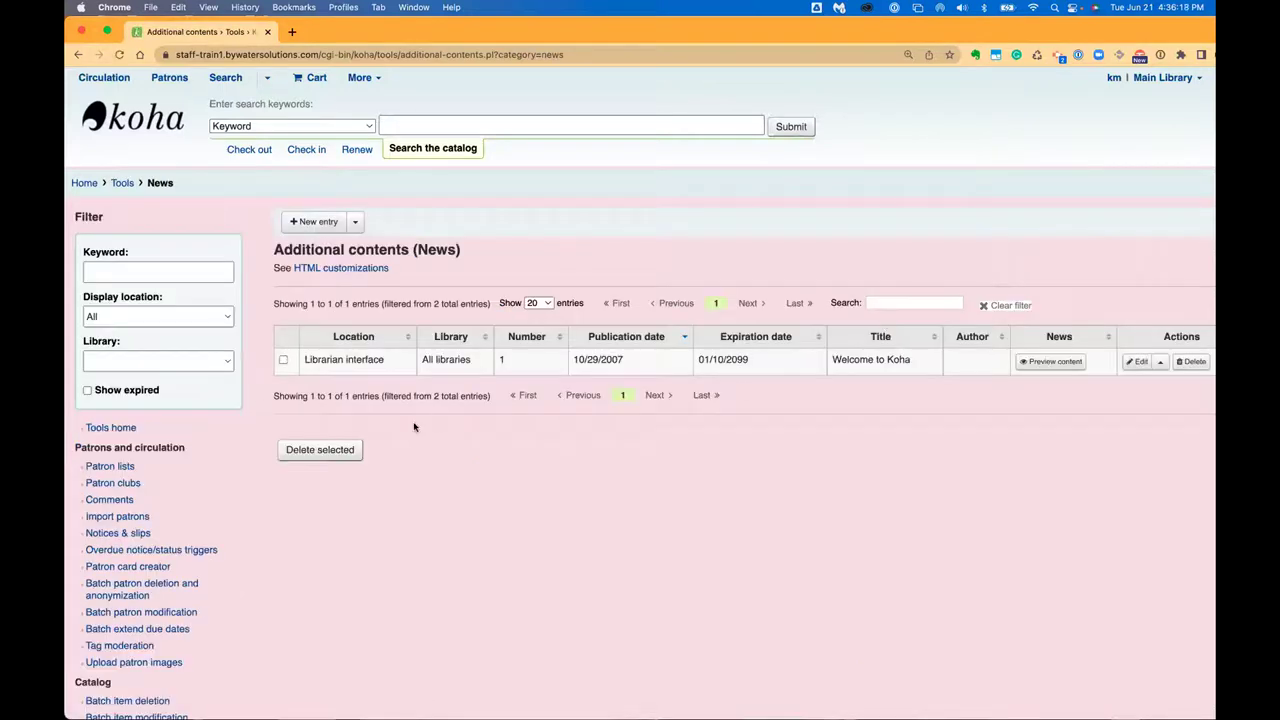
pyautogui.click(314, 221)
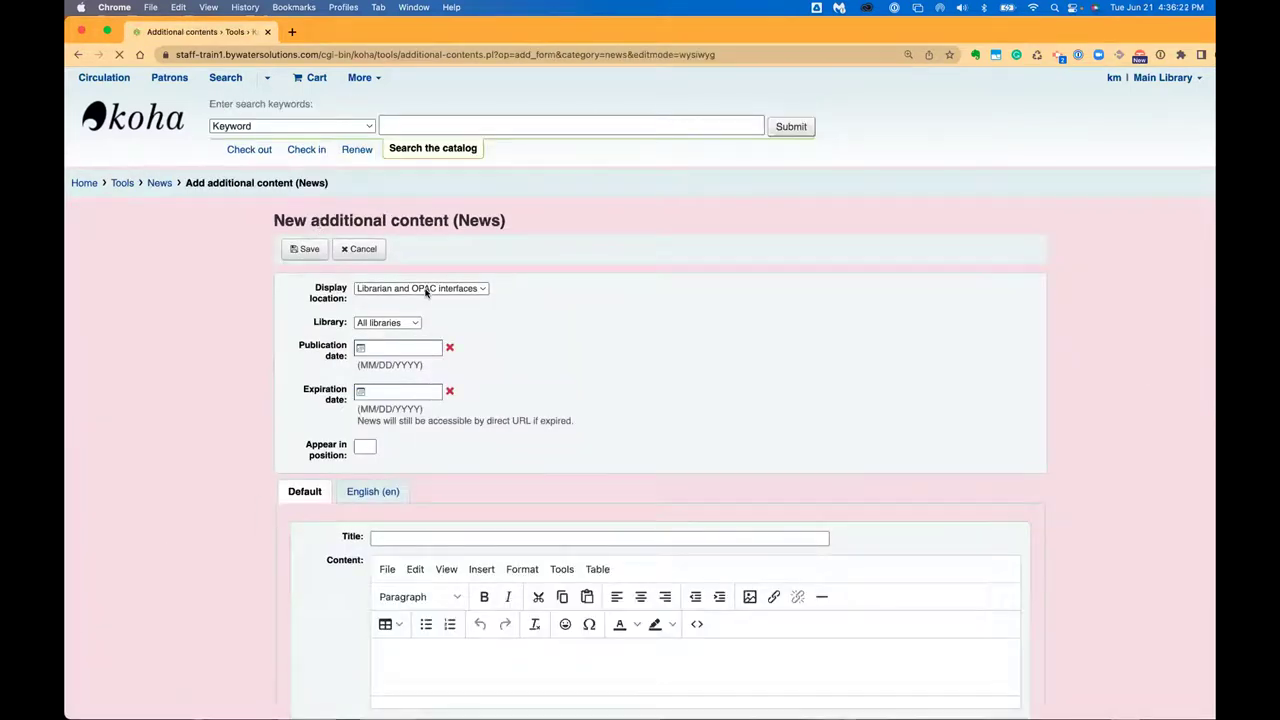
pyautogui.click(418, 289)
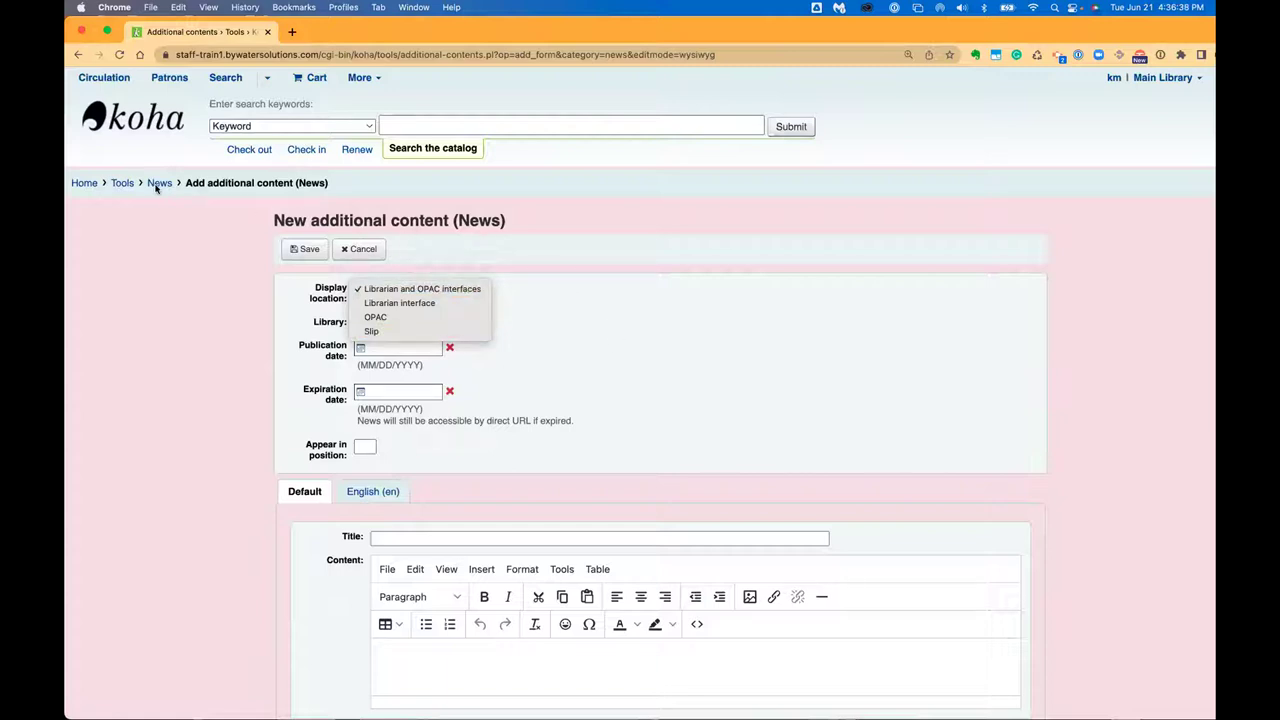
pyautogui.click(366, 251)
pyautogui.click(366, 251)
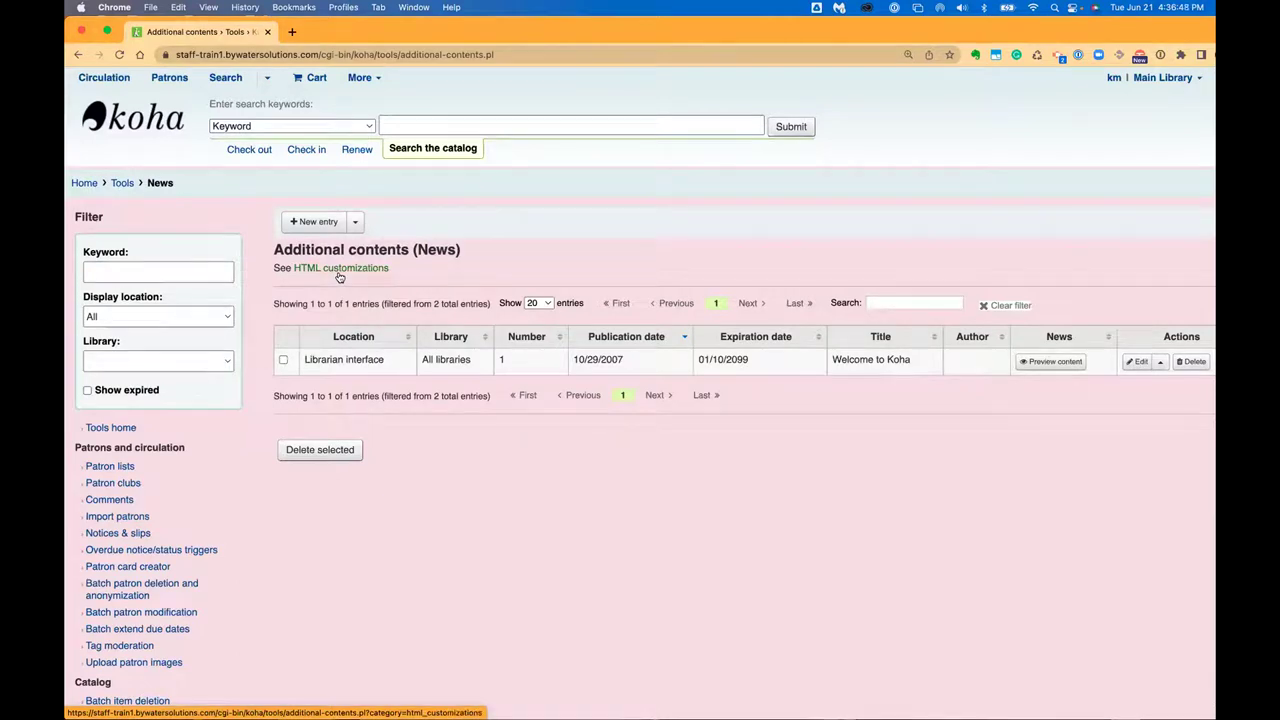
# - Start a new entry in HTML customizations and inspect its display location options, leaving OpacNavRight selected
pyautogui.click(346, 270)
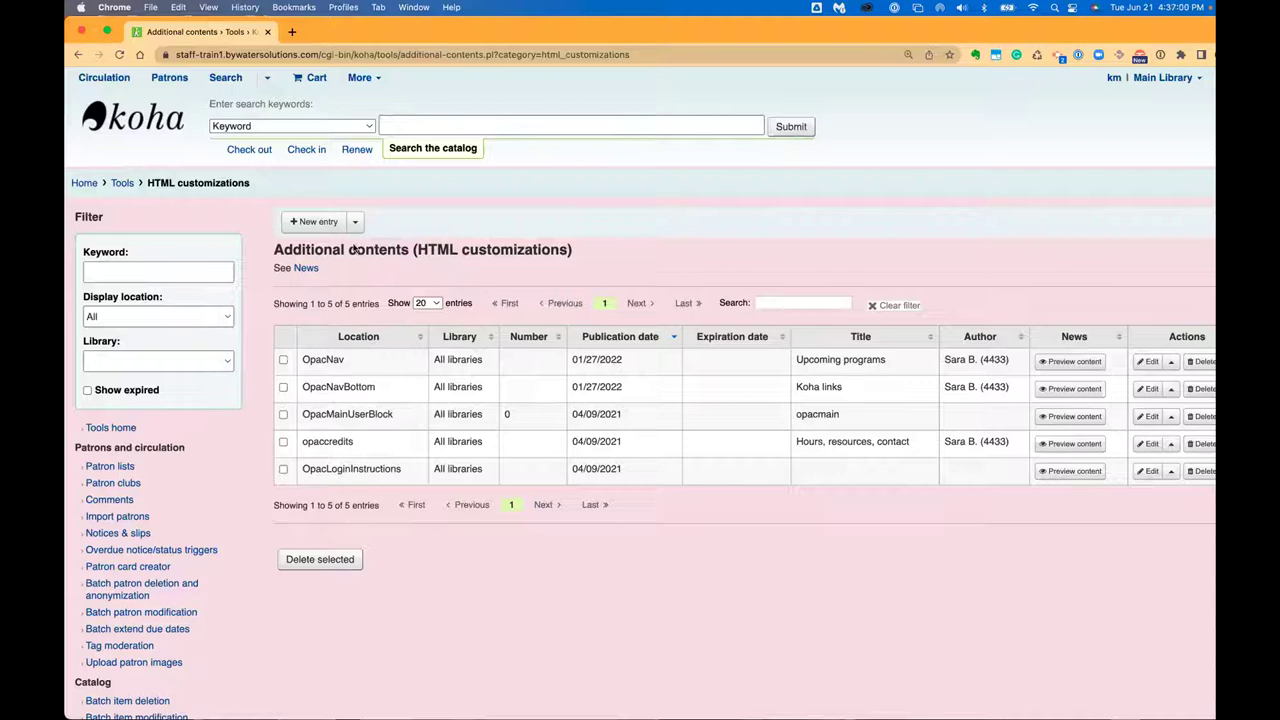
pyautogui.click(322, 225)
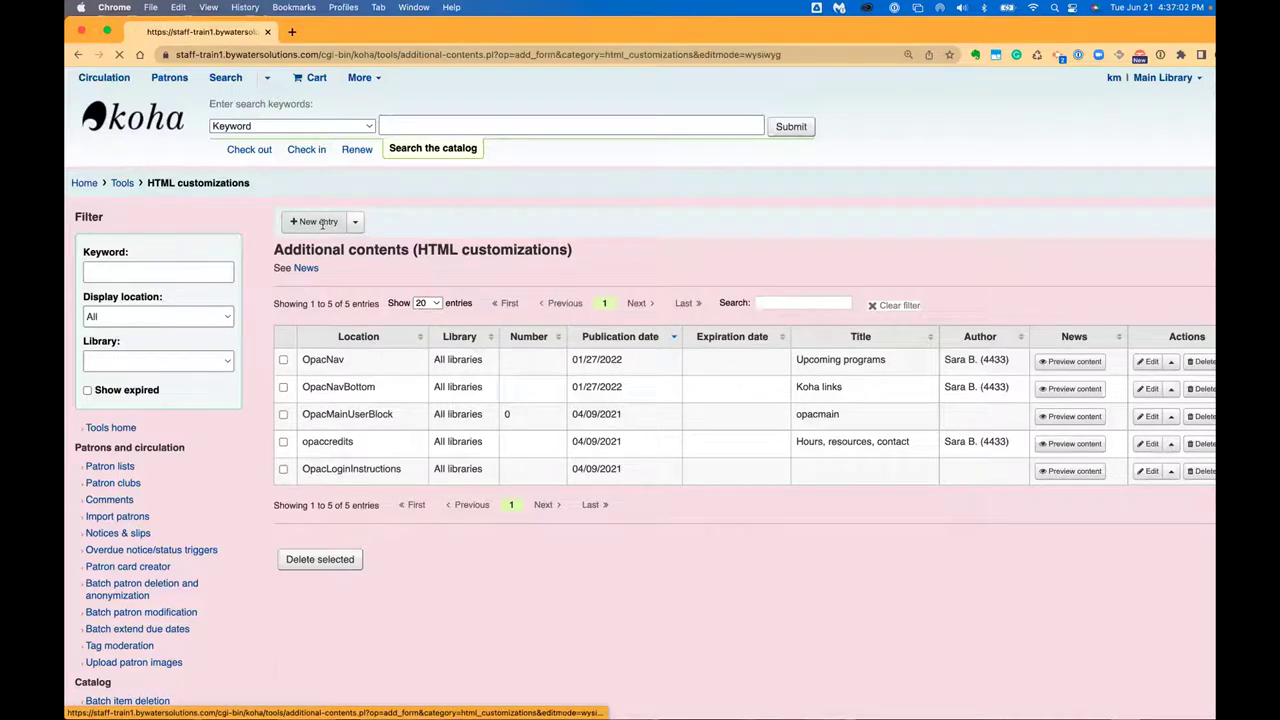
pyautogui.click(416, 290)
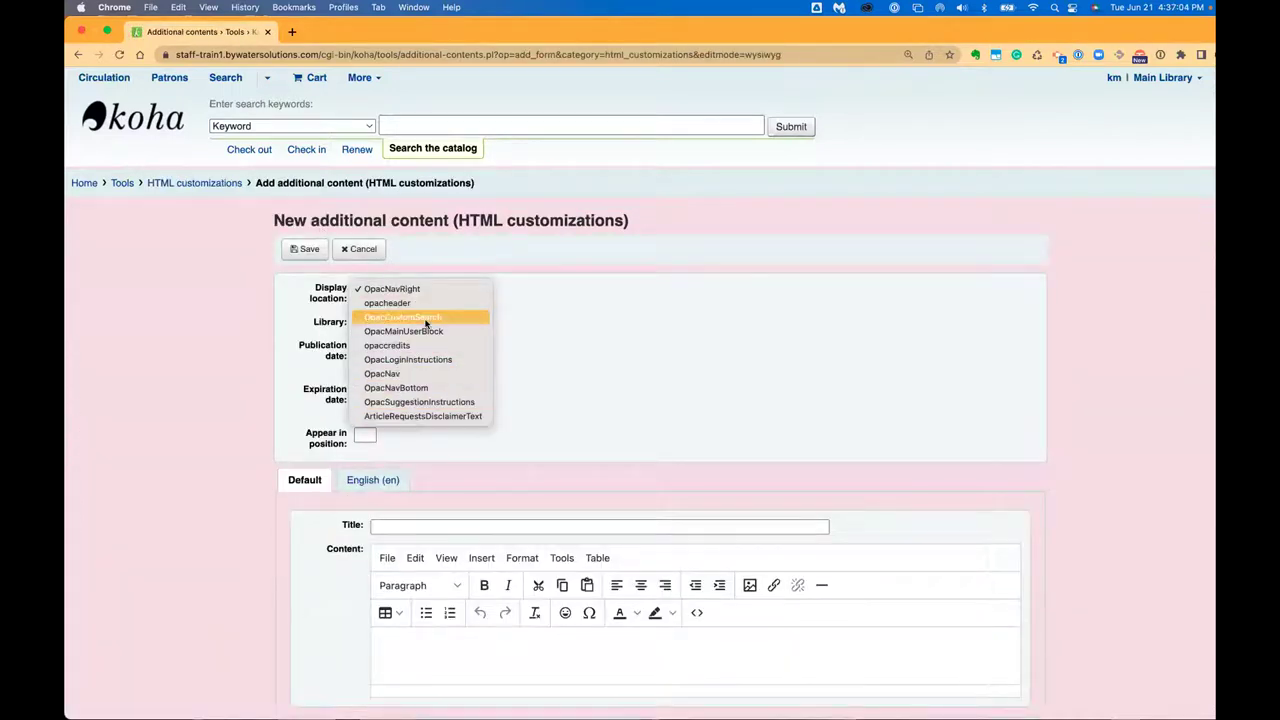
pyautogui.click(564, 187)
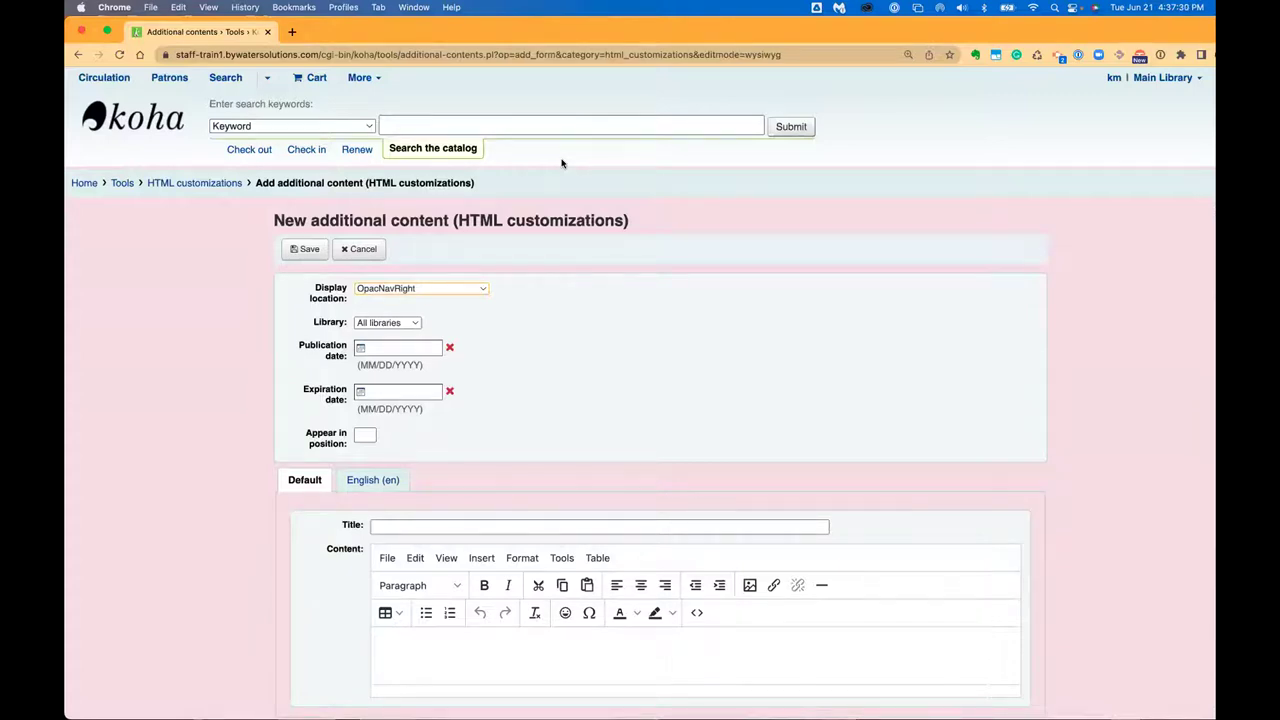
# - Go to Koha administration and search the global system preferences for "additional"
pyautogui.click(352, 82)
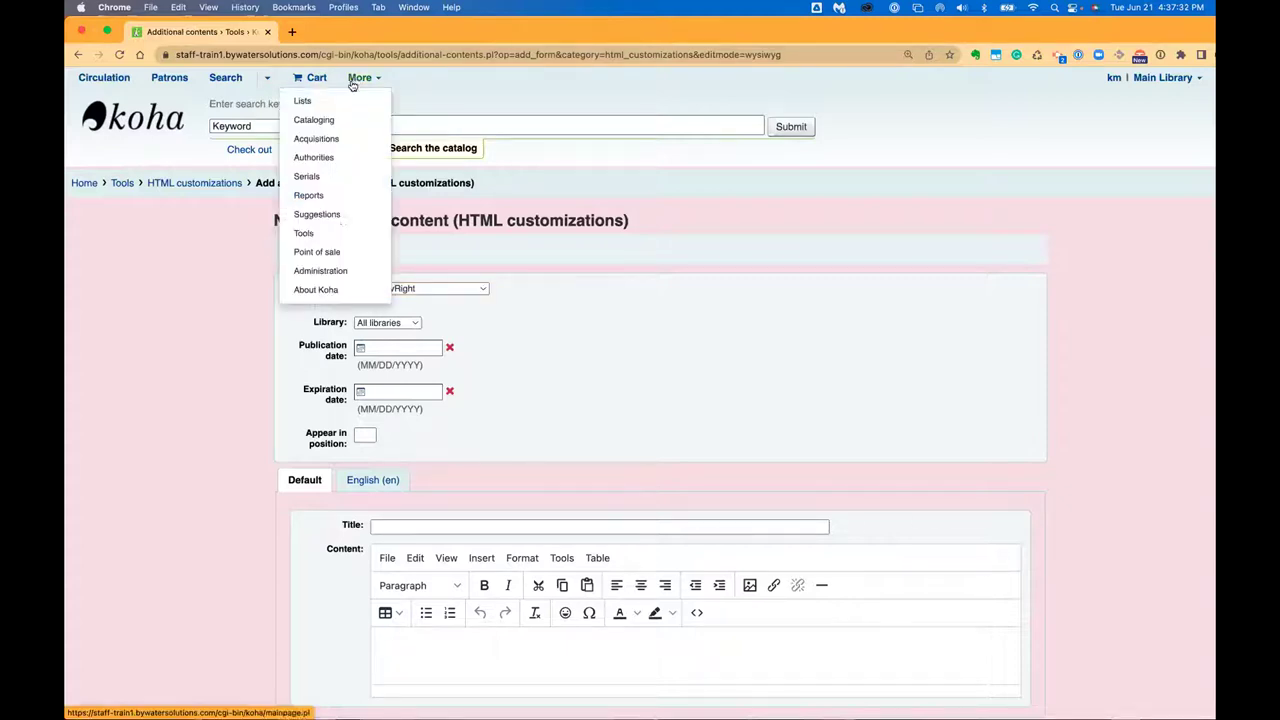
pyautogui.click(310, 270)
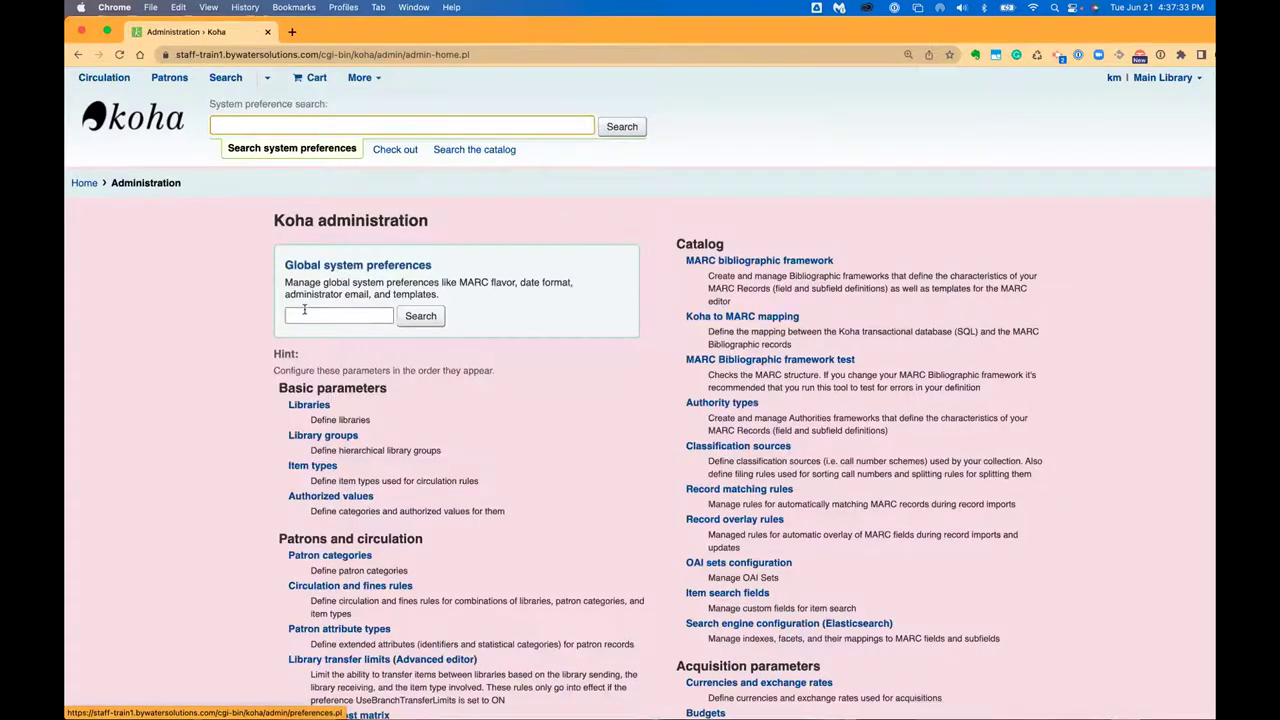
pyautogui.click(309, 312)
pyautogui.write('a')
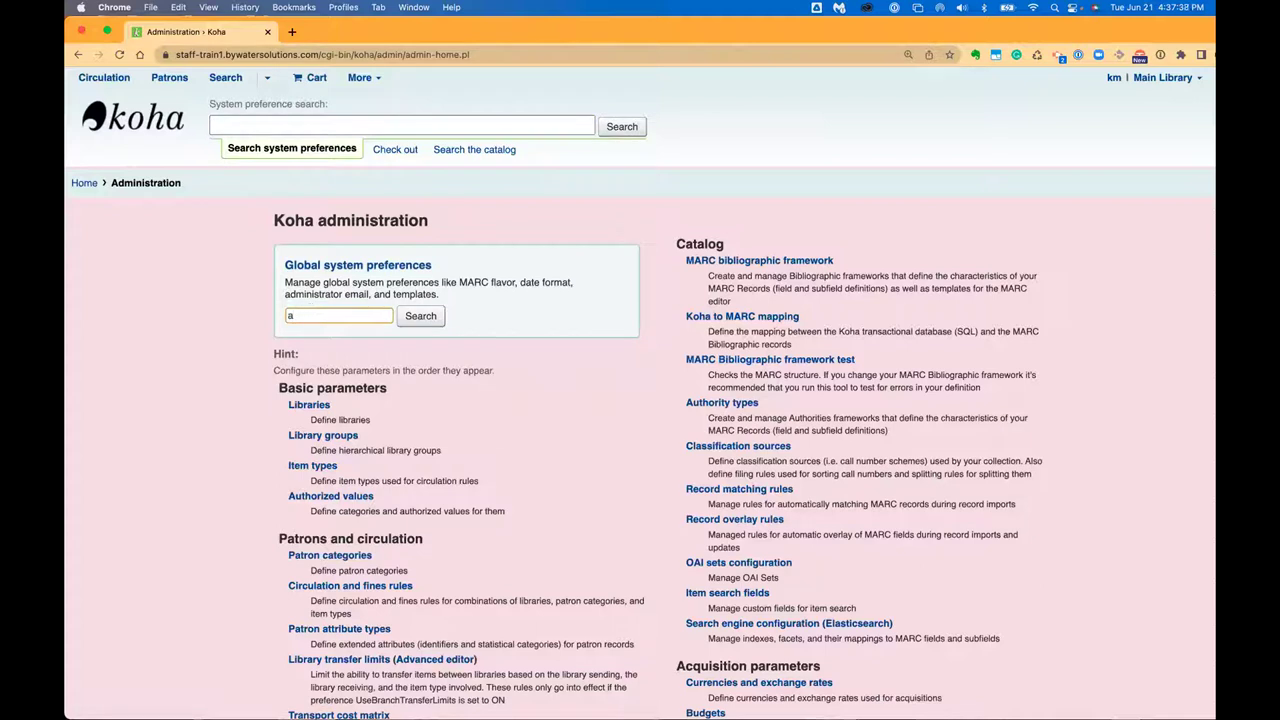
pyautogui.write('dditional')
pyautogui.press('Return')
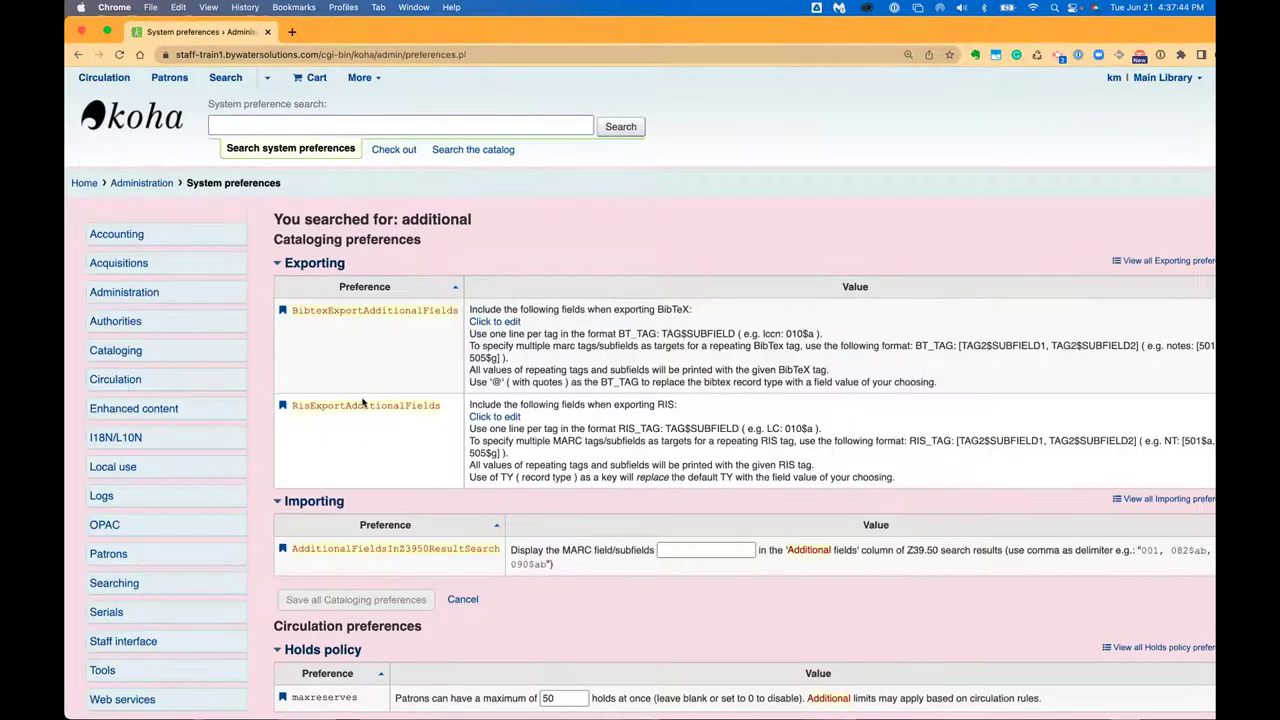
# - Inspect the editor options of the AdditionalContentsEditor preference, keeping a WYSIWYG editor (TinyMCE) selected
pyautogui.scroll(-5, 385, 423)
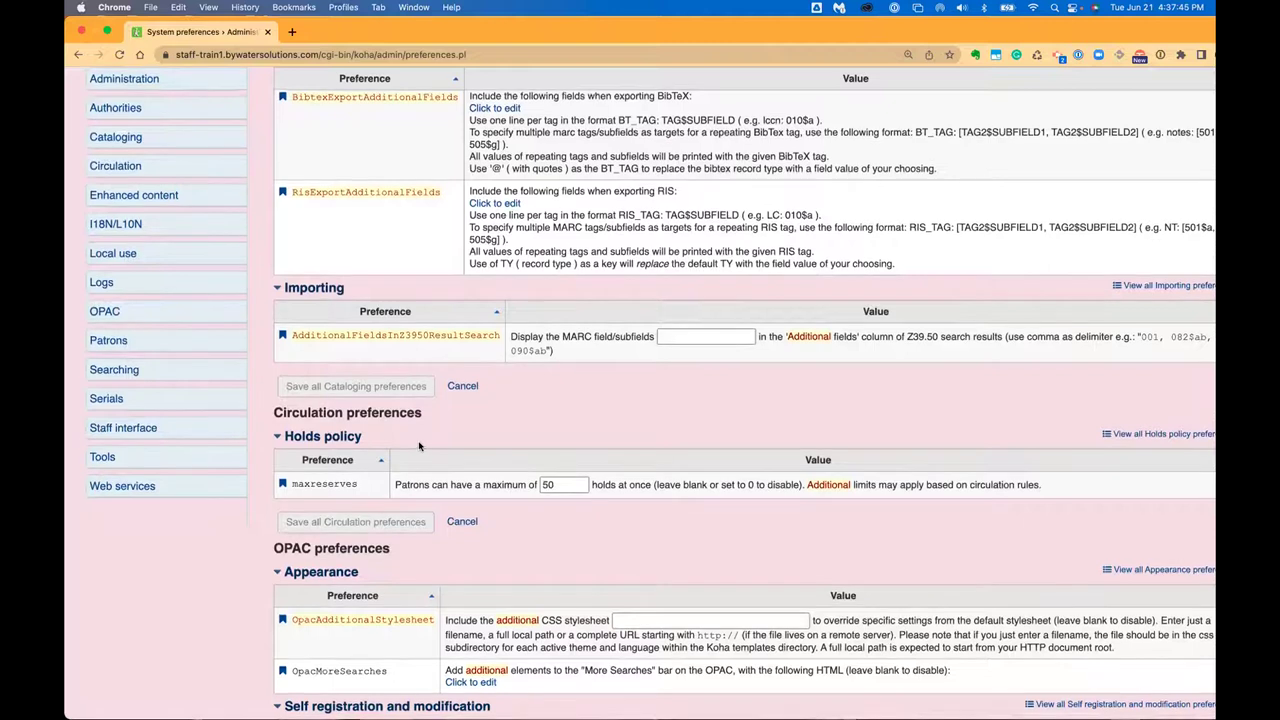
pyautogui.scroll(-4, 419, 445)
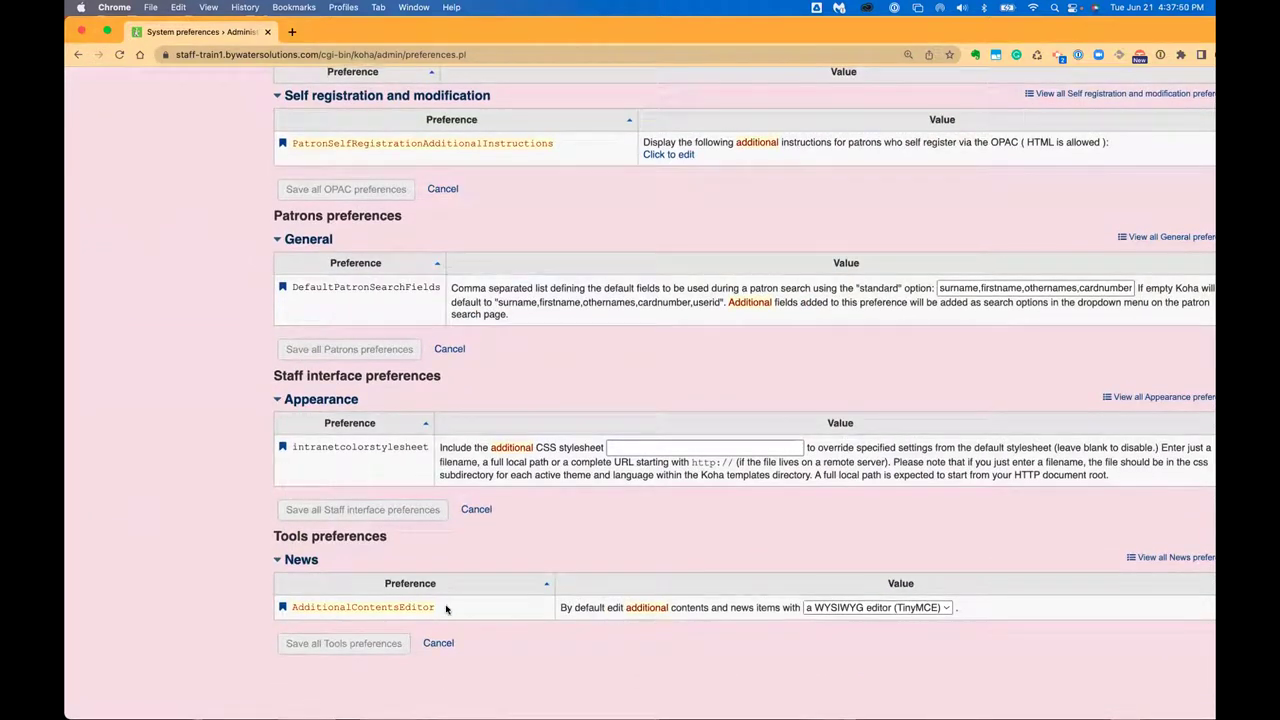
pyautogui.click(906, 609)
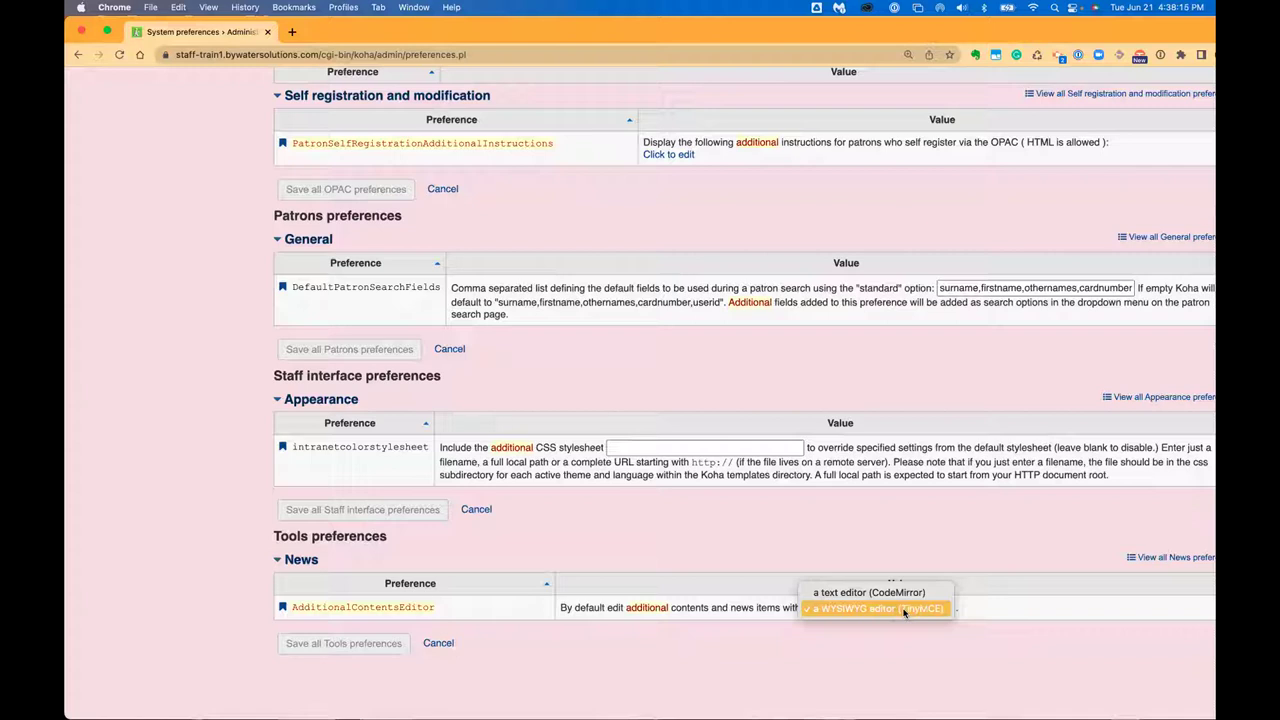
pyautogui.click(904, 612)
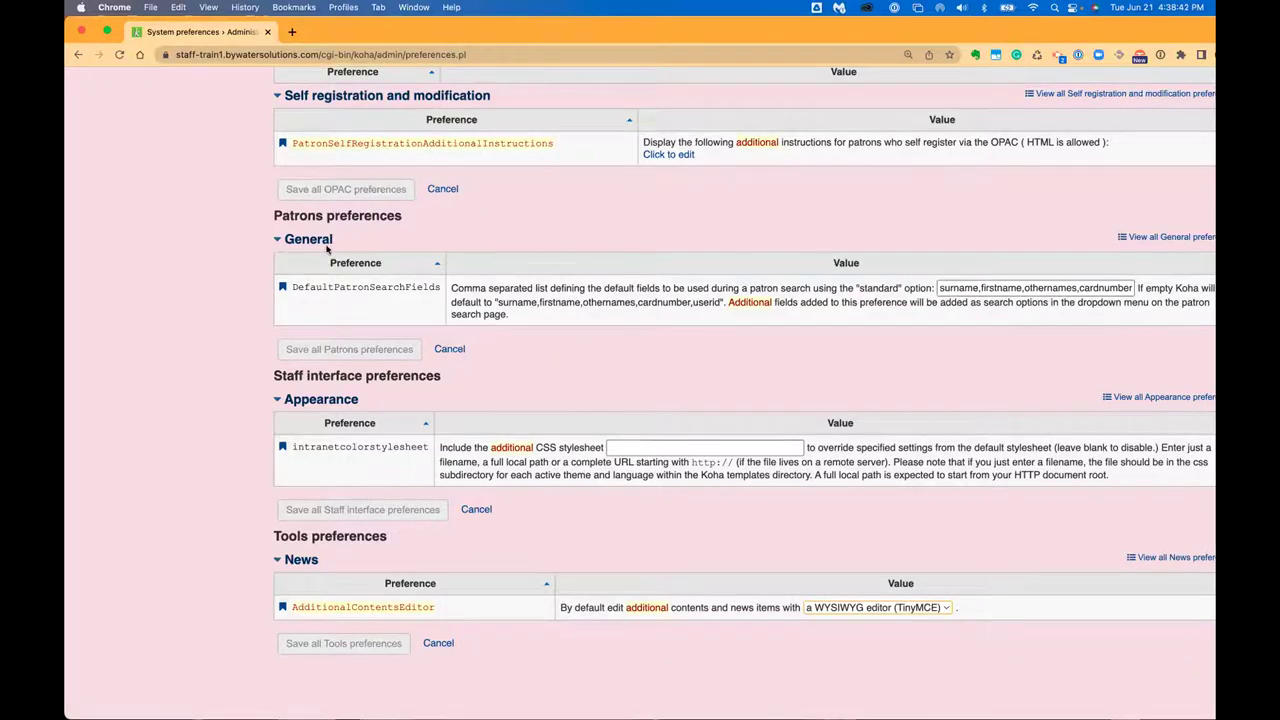
# - Leave the system preferences and open the Import patrons tool from the Tools module
pyautogui.scroll(10, 87, 187)
pyautogui.click(85, 187)
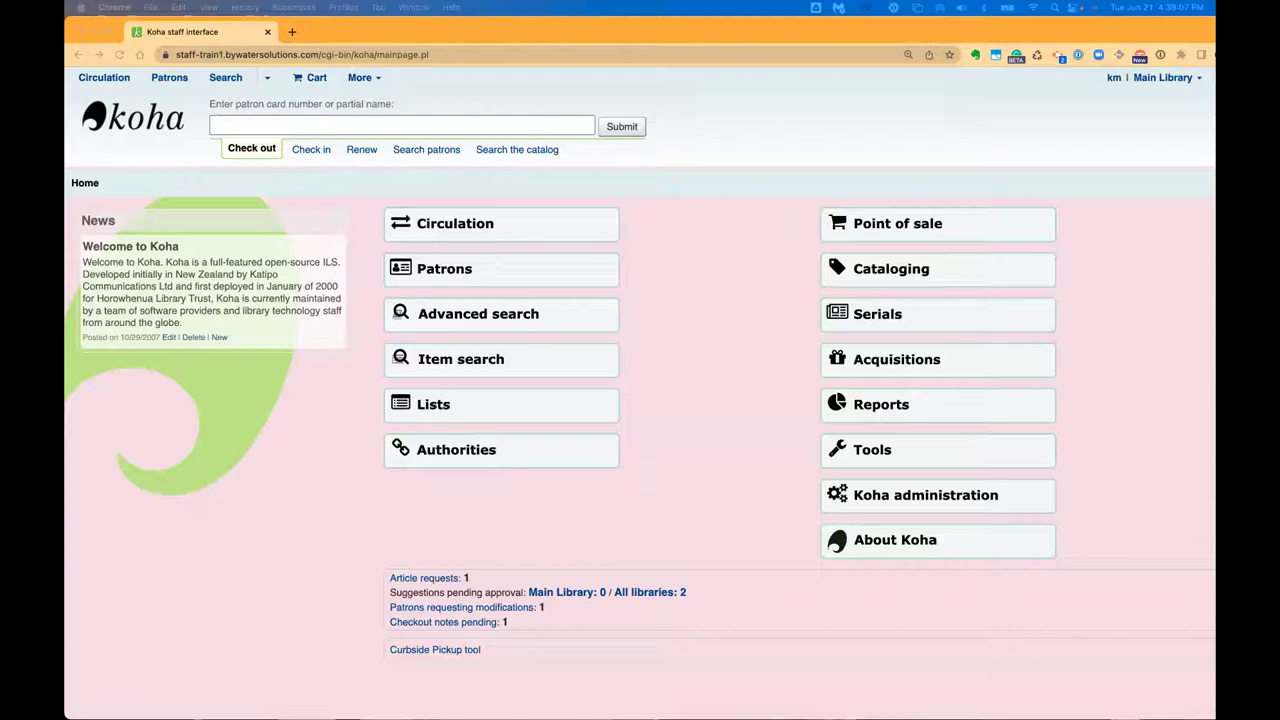
pyautogui.click(923, 449)
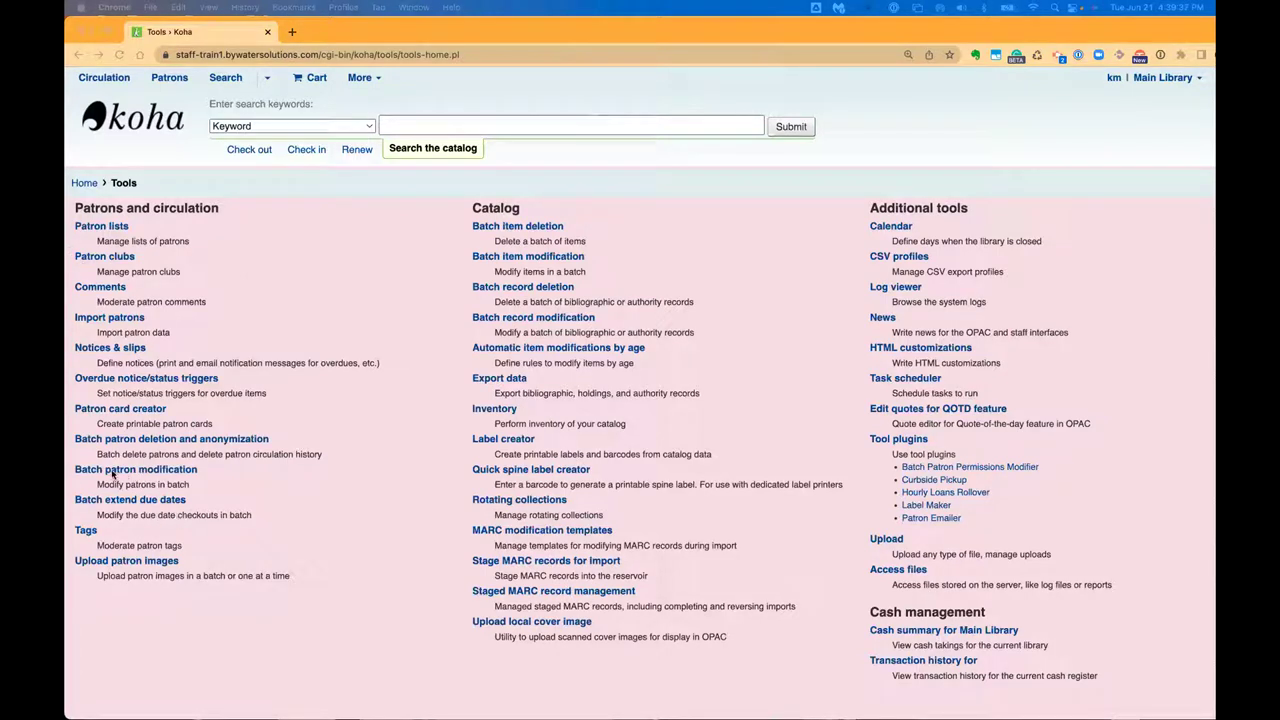
pyautogui.click(118, 319)
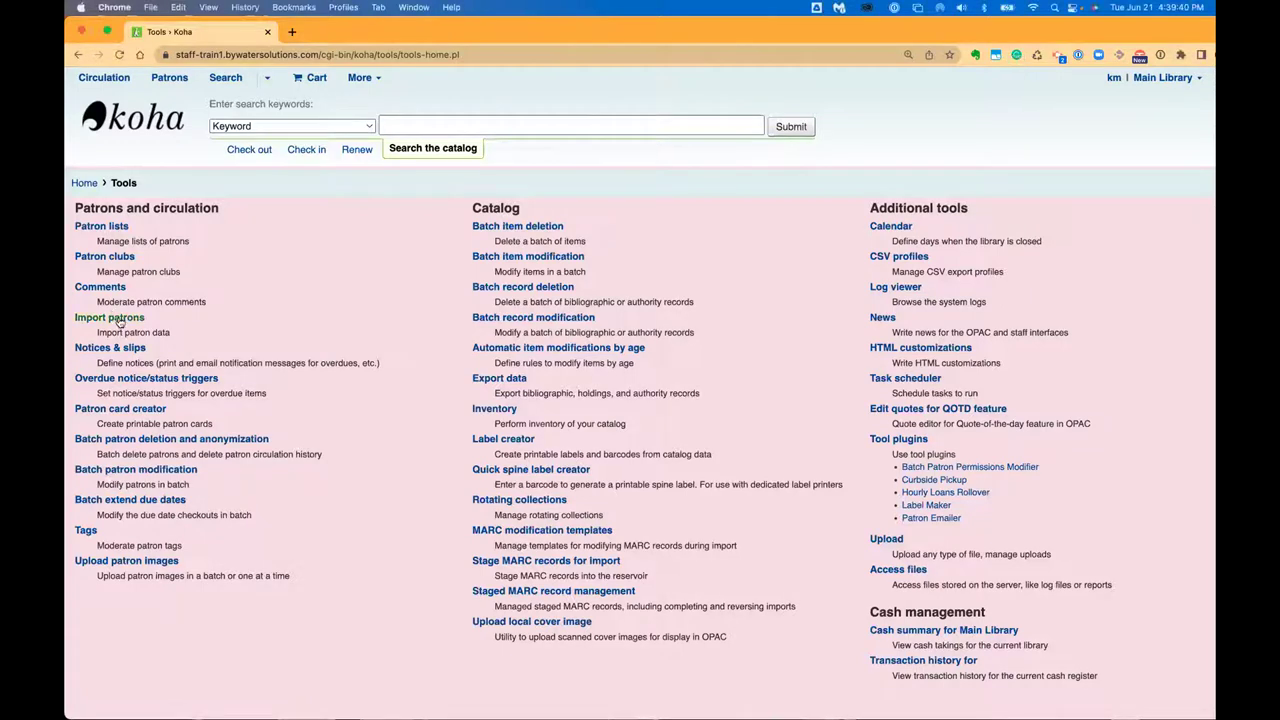
# - Expand the preserve existing values section of the patron import form and examine its selectable fields
pyautogui.scroll(-5, 293, 349)
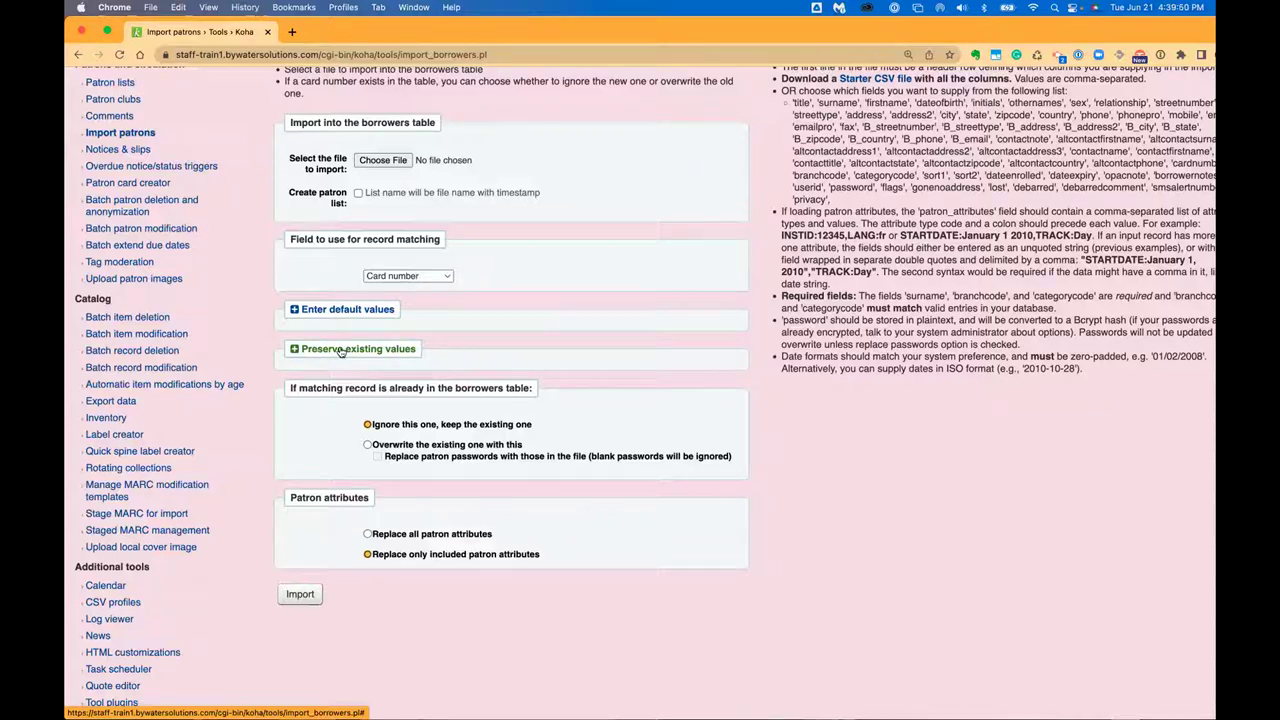
pyautogui.click(340, 351)
pyautogui.scroll(1, 360, 424)
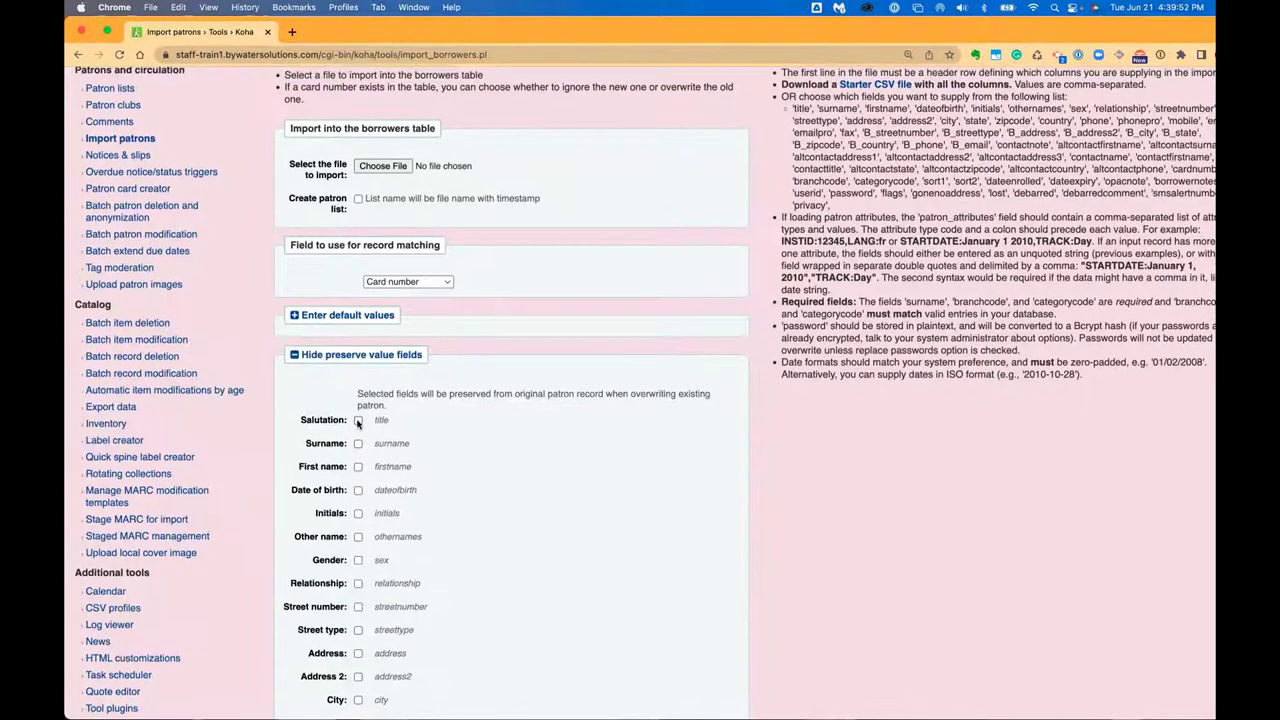
pyautogui.scroll(1, 358, 424)
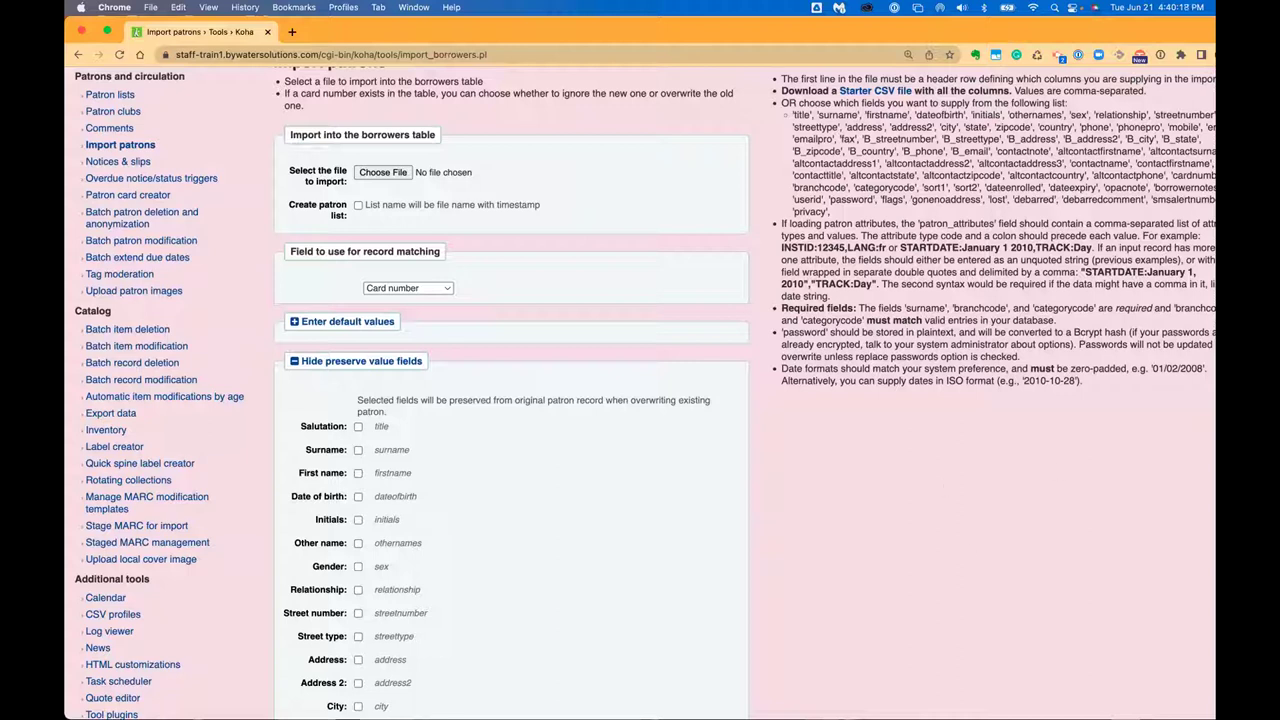
pyautogui.scroll(-1, 505, 548)
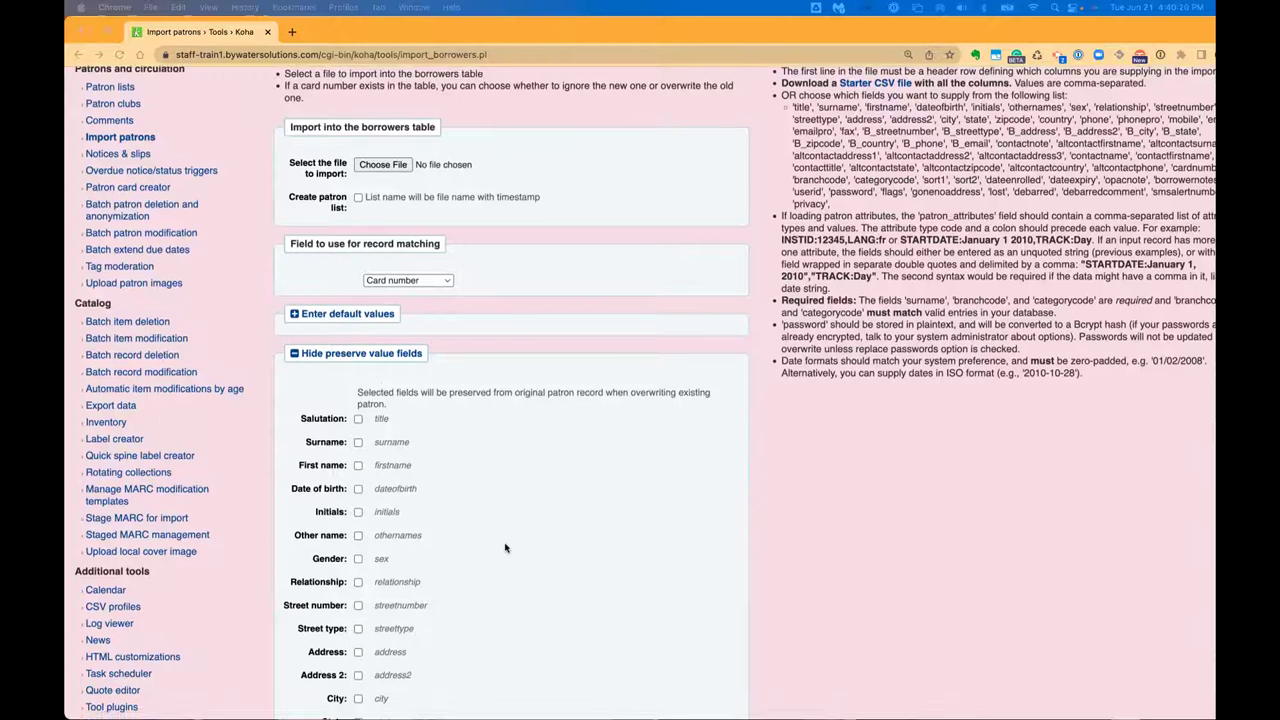
pyautogui.scroll(-6, 505, 548)
pyautogui.scroll(10, 500, 540)
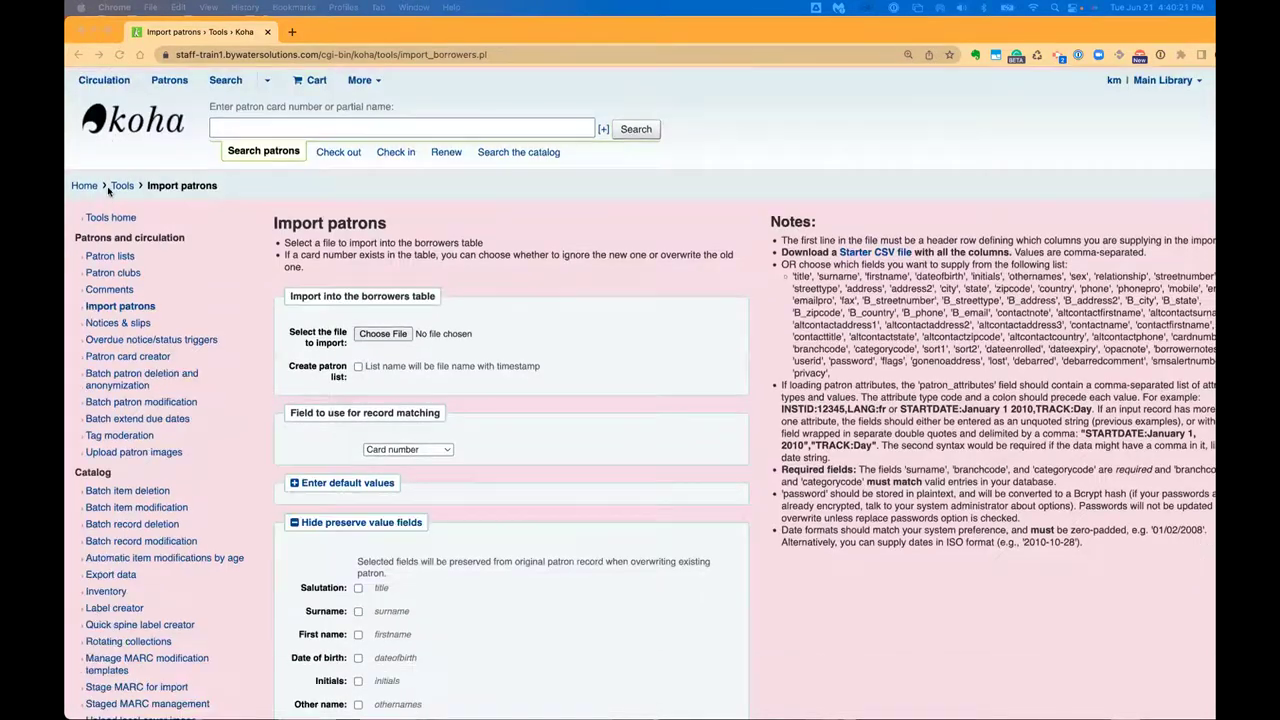
# - Inspect the borrowernumber and patron list options in Batch patron modification, and open Batch patron deletion and anonymization
pyautogui.click(122, 187)
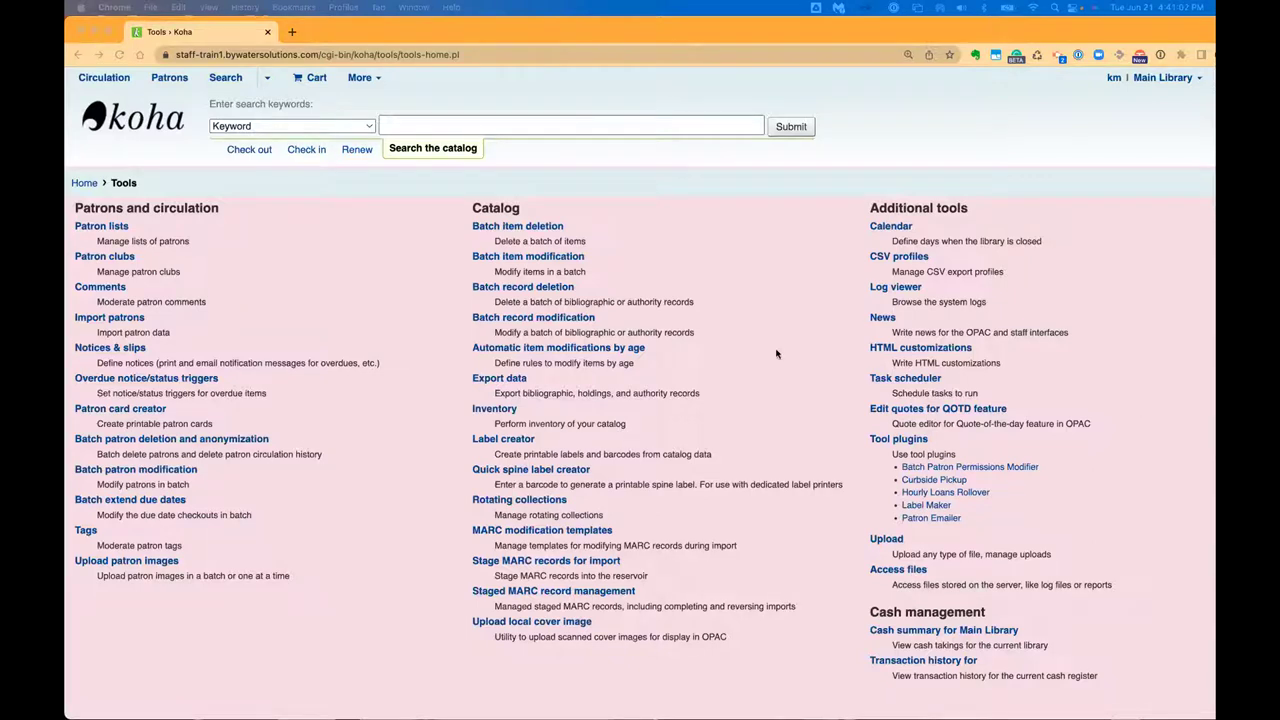
pyautogui.click(152, 470)
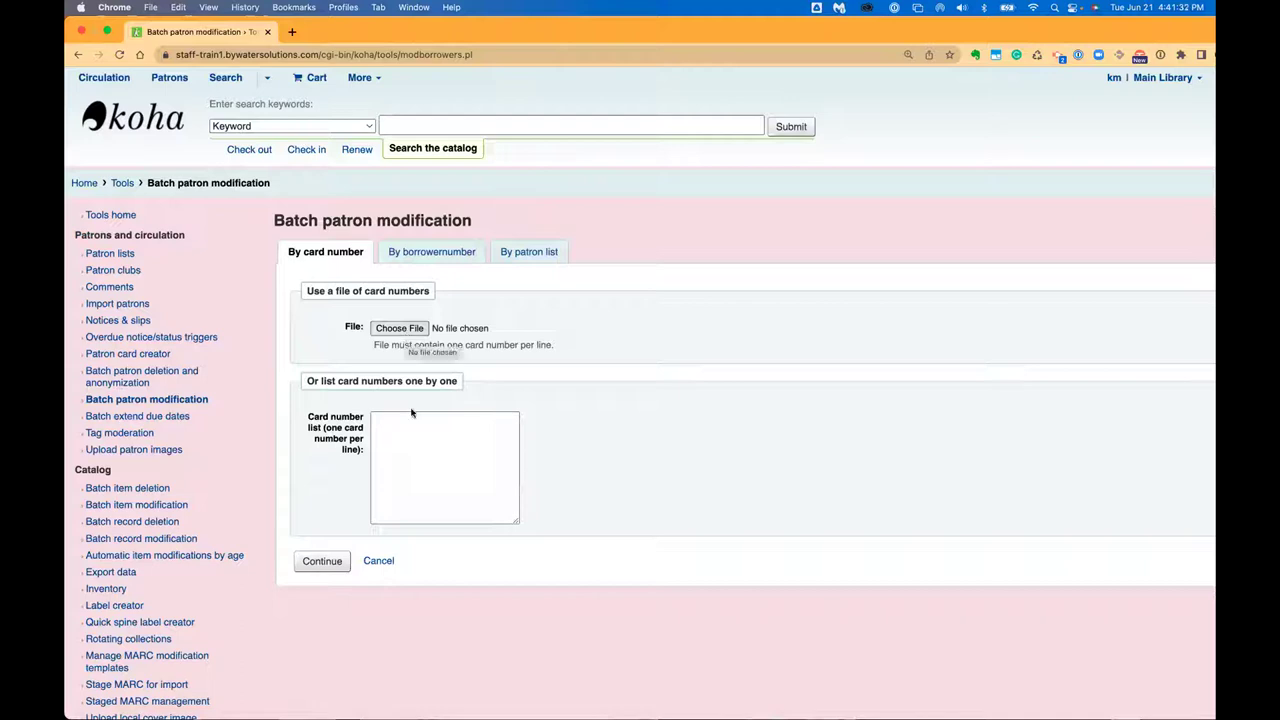
pyautogui.click(426, 251)
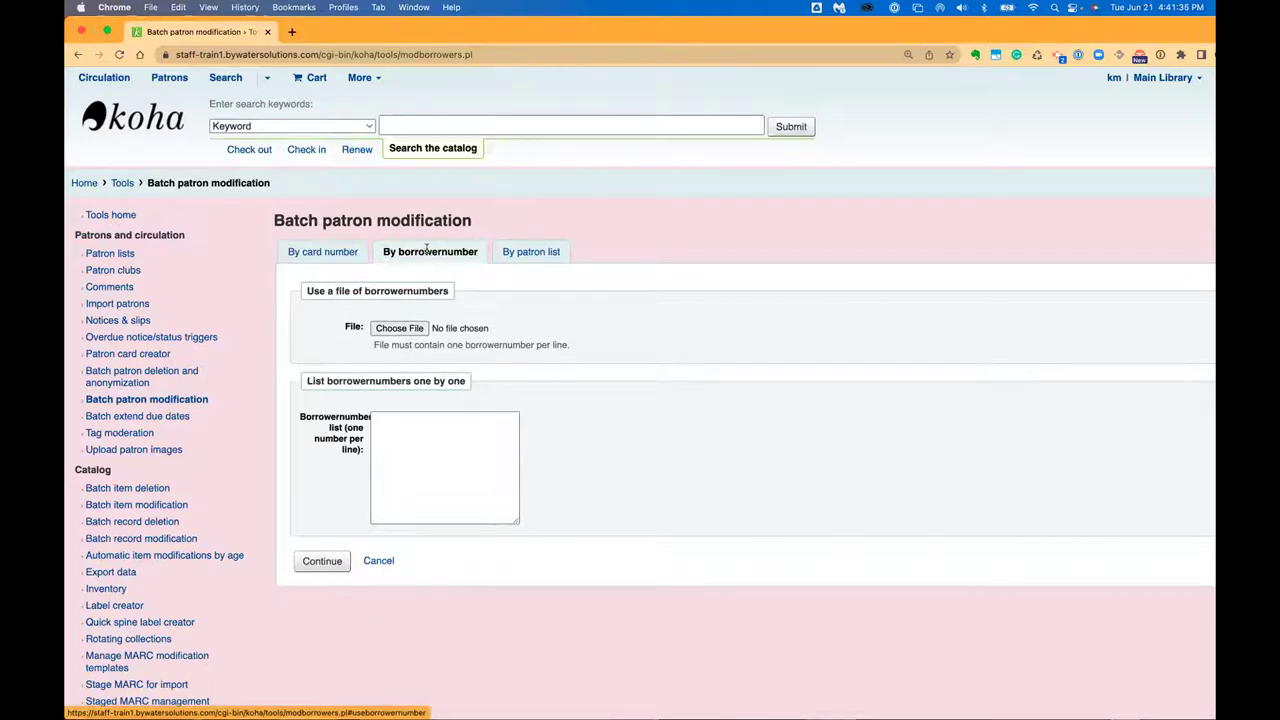
pyautogui.click(531, 255)
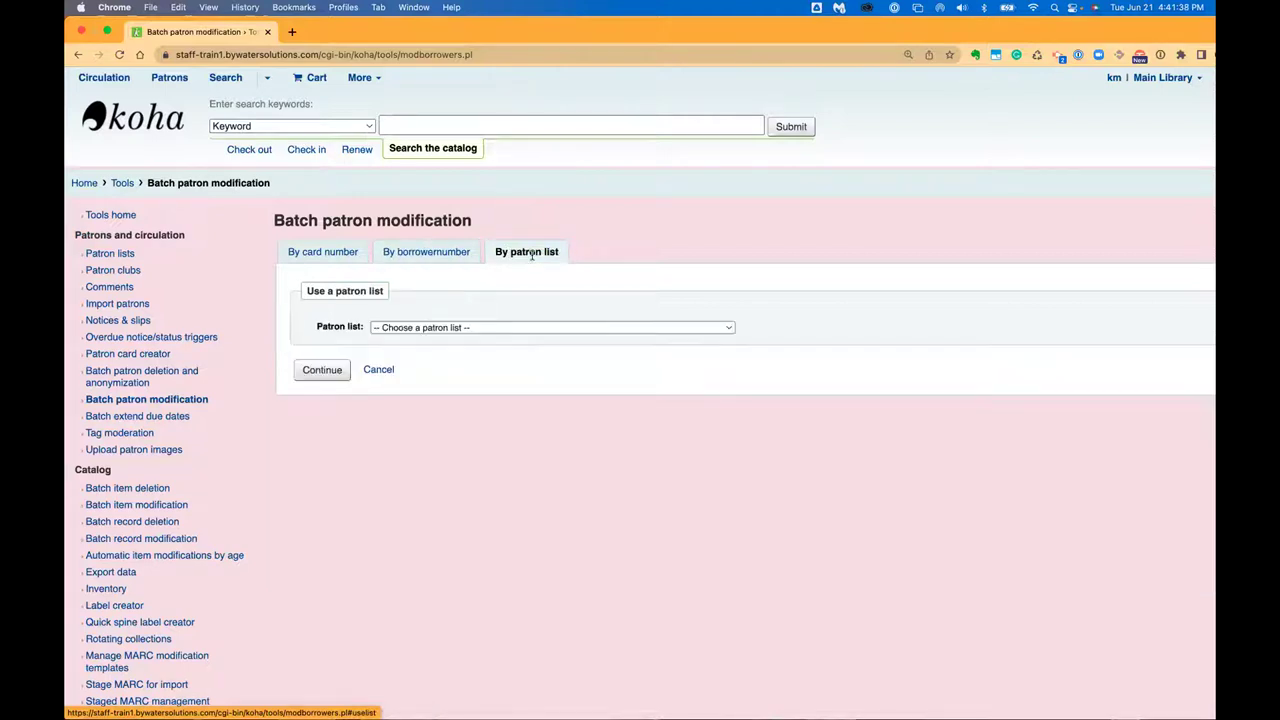
pyautogui.click(428, 256)
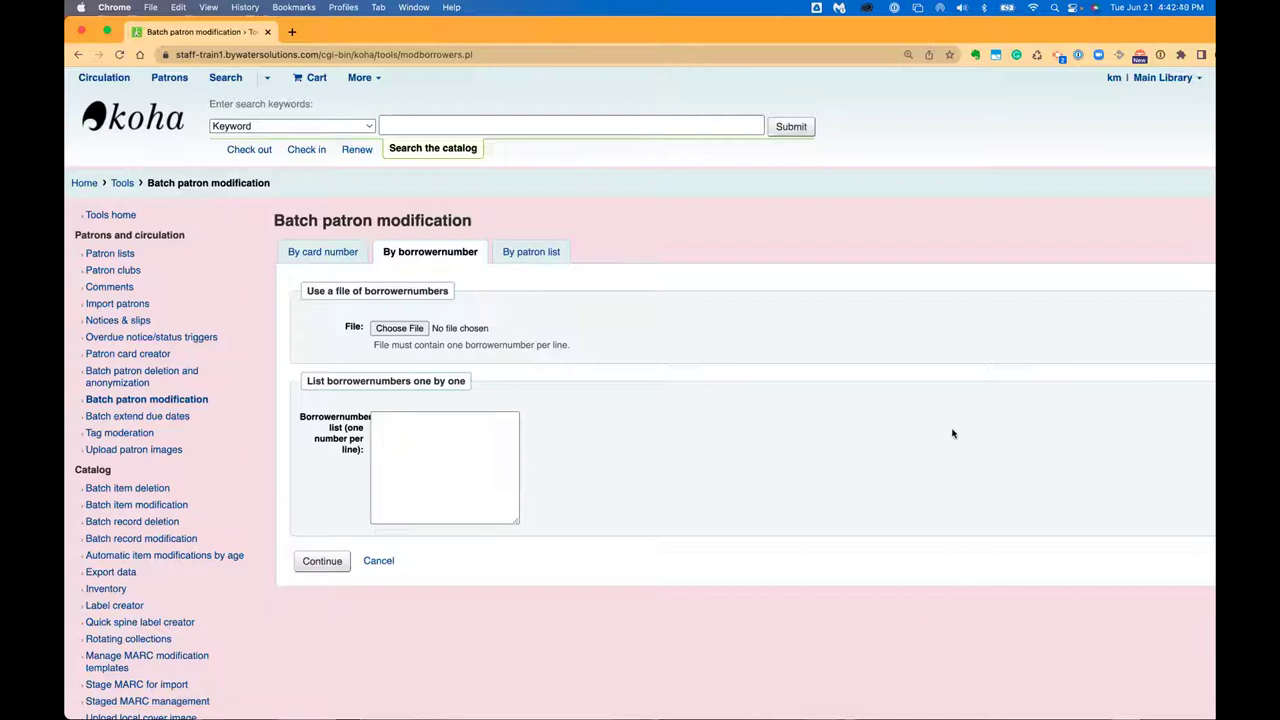
pyautogui.click(147, 372)
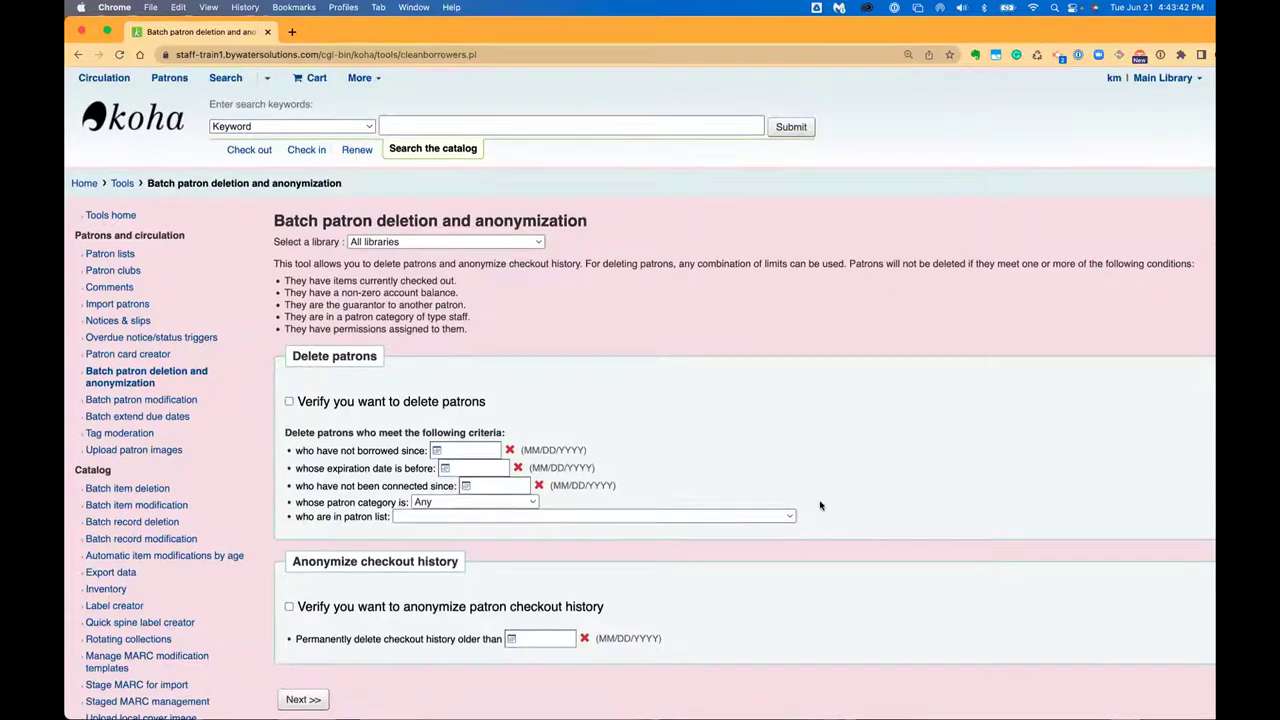
# - Search the catalog for "dutch house" and open the record of The Dutch house : a novel
pyautogui.click(400, 126)
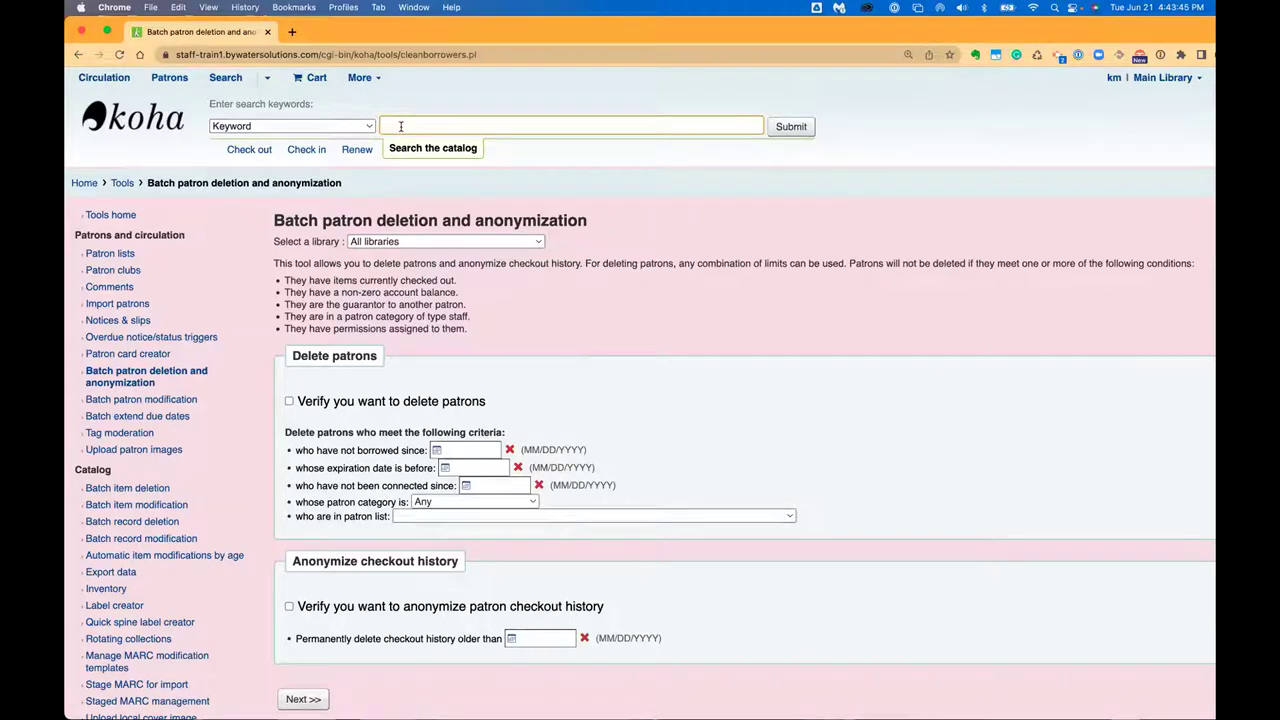
pyautogui.write('dutch house')
pyautogui.press('Return')
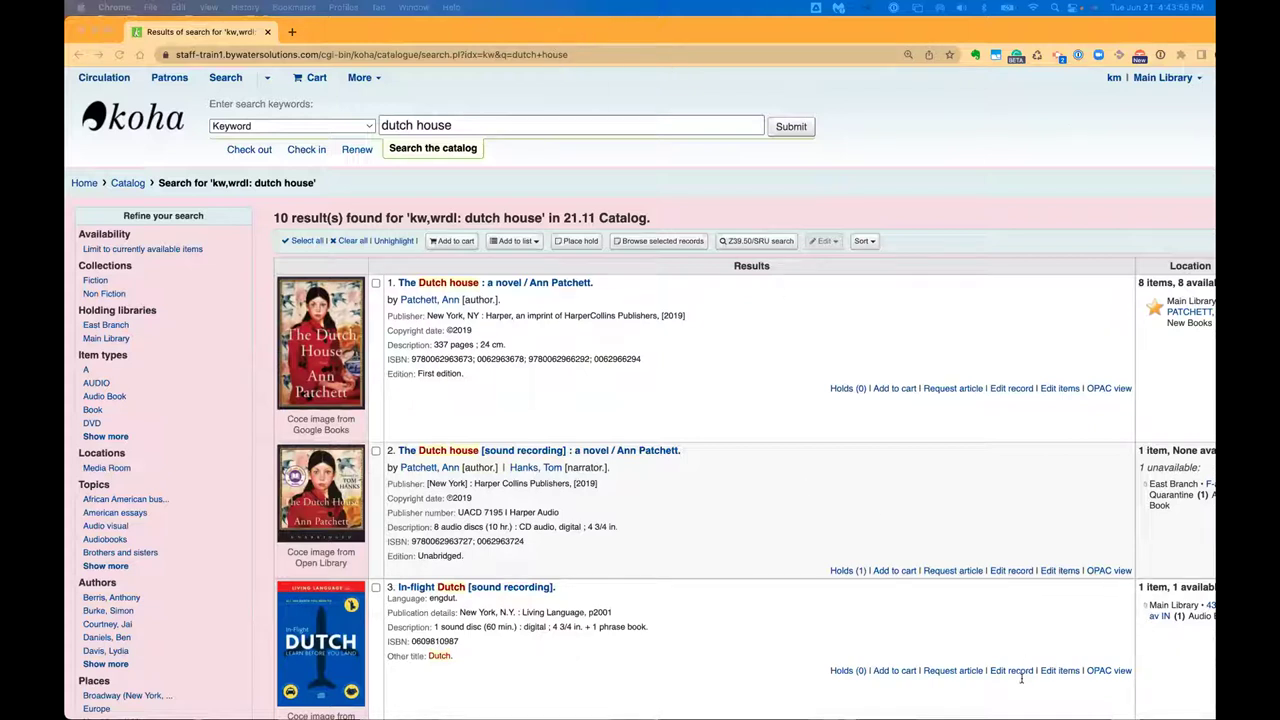
pyautogui.click(485, 284)
pyautogui.click(486, 284)
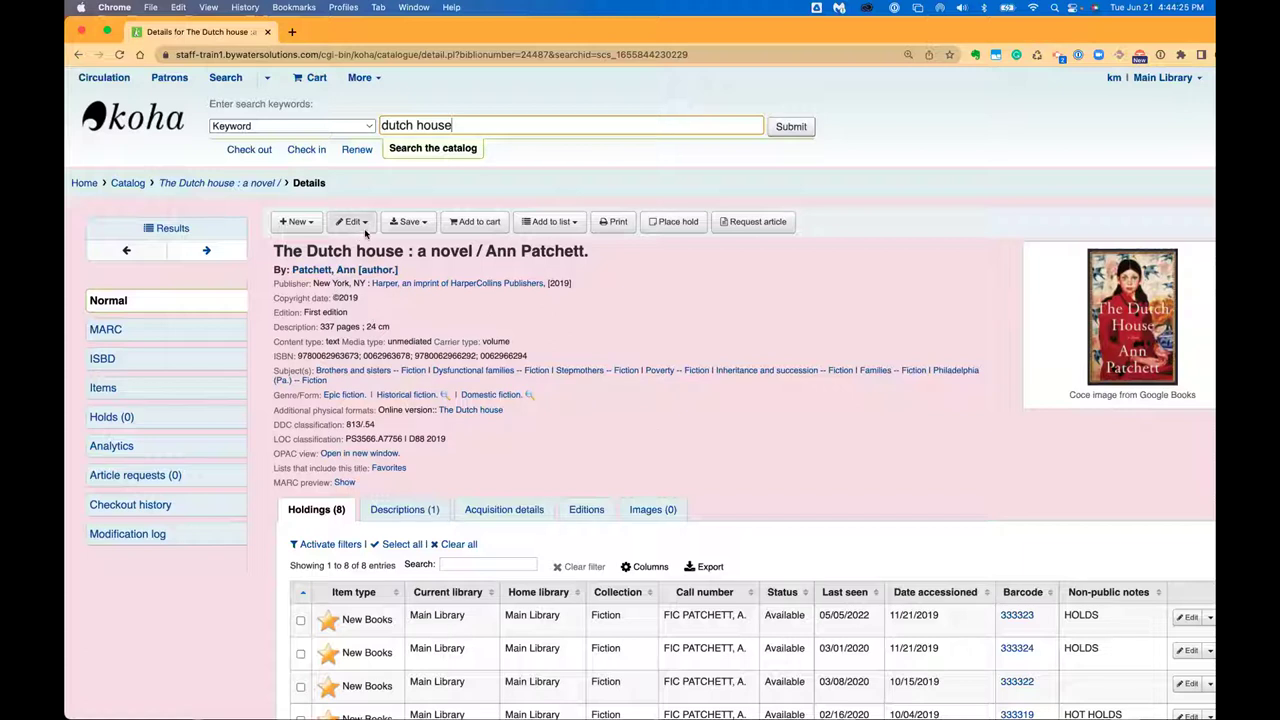
# - Modify The Dutch house record using the Suppress template and view the details of the enqueued job
pyautogui.click(366, 228)
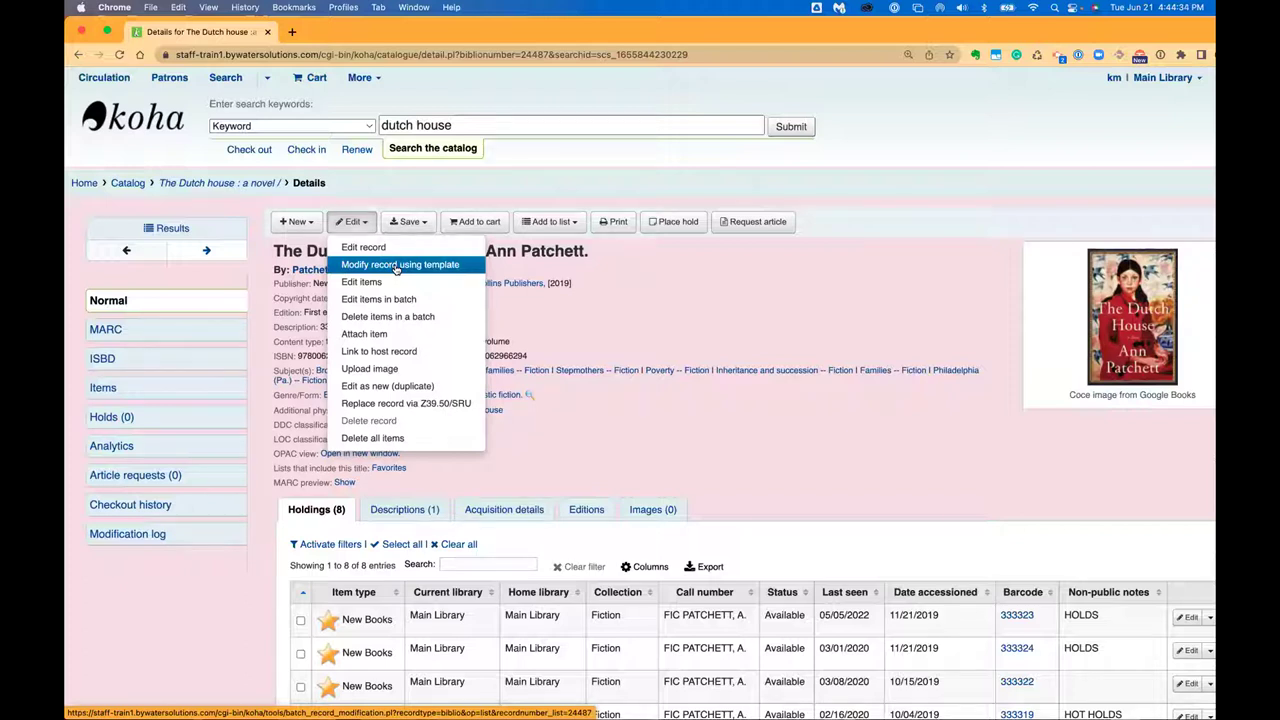
pyautogui.click(396, 266)
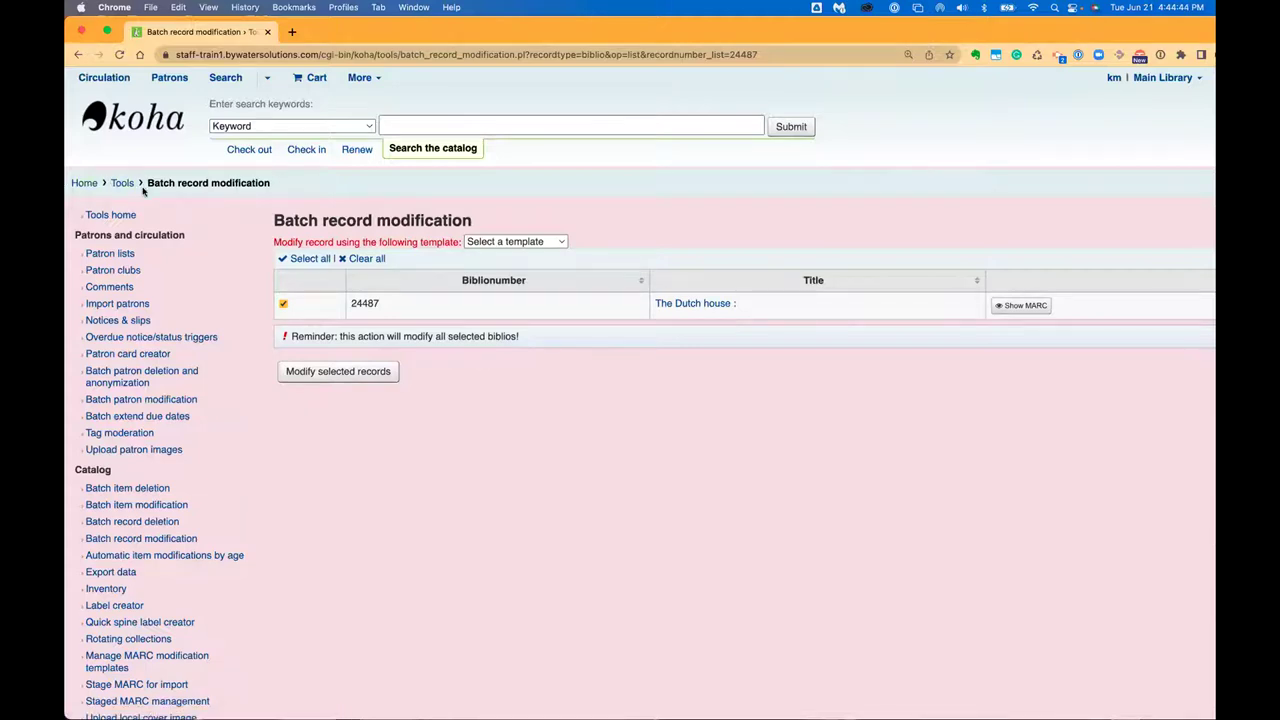
pyautogui.click(504, 245)
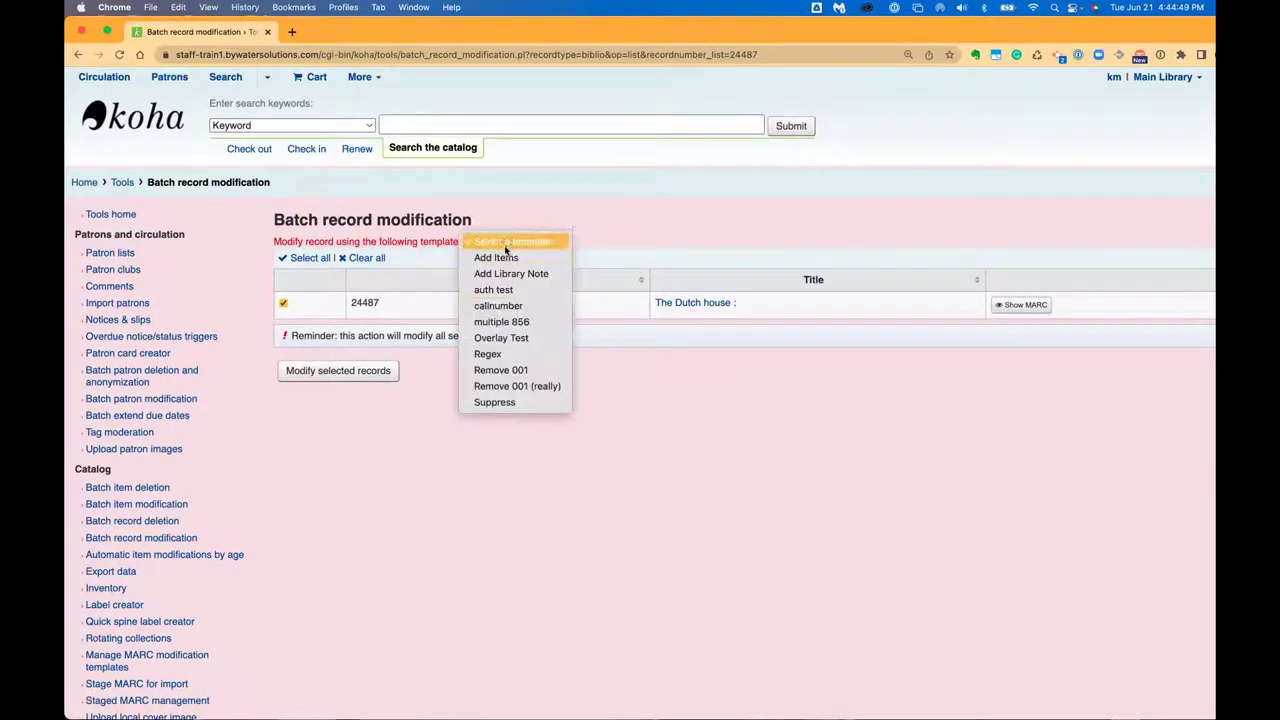
pyautogui.click(499, 402)
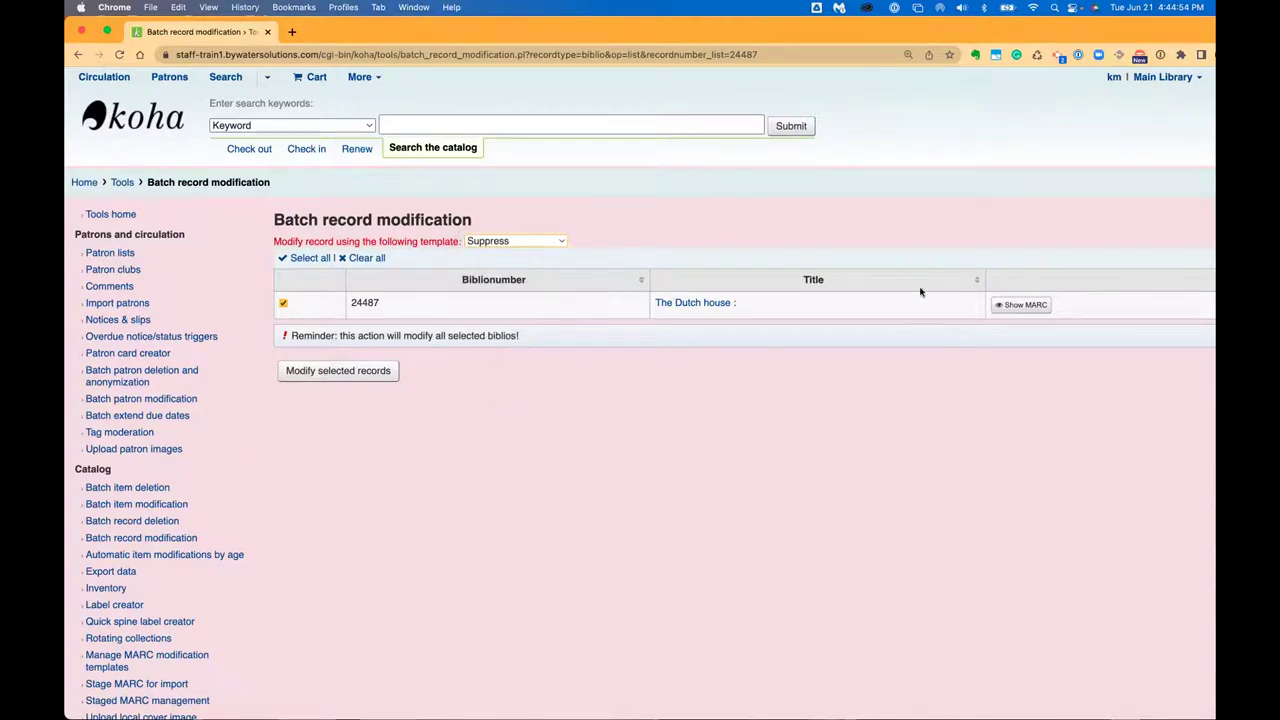
pyautogui.click(338, 371)
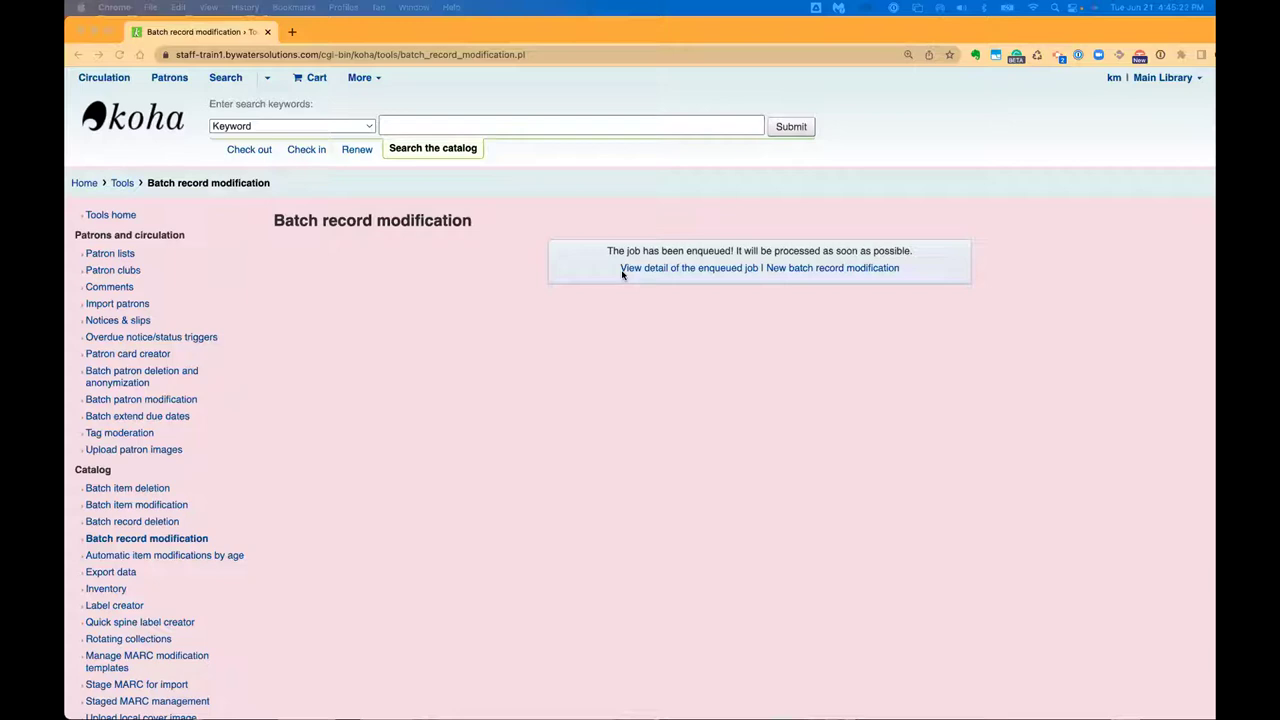
pyautogui.click(661, 271)
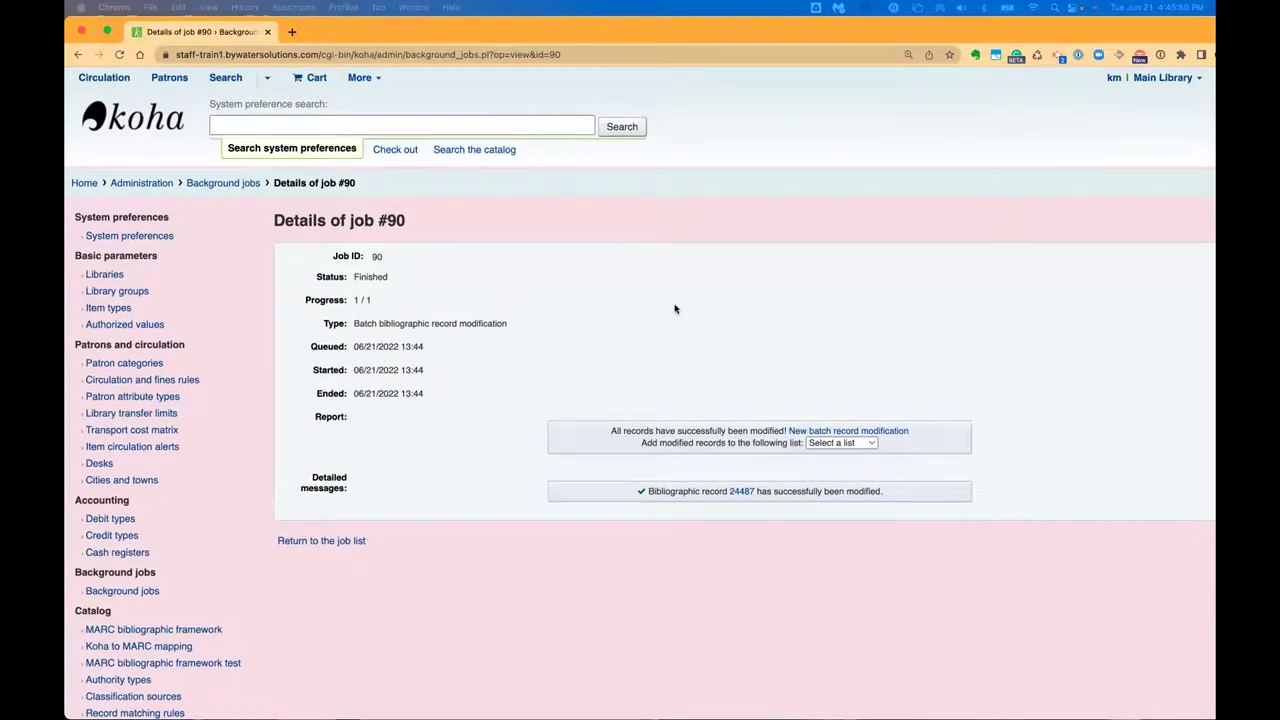
# - Go to Koha administration and open the record overlay rules
pyautogui.click(85, 184)
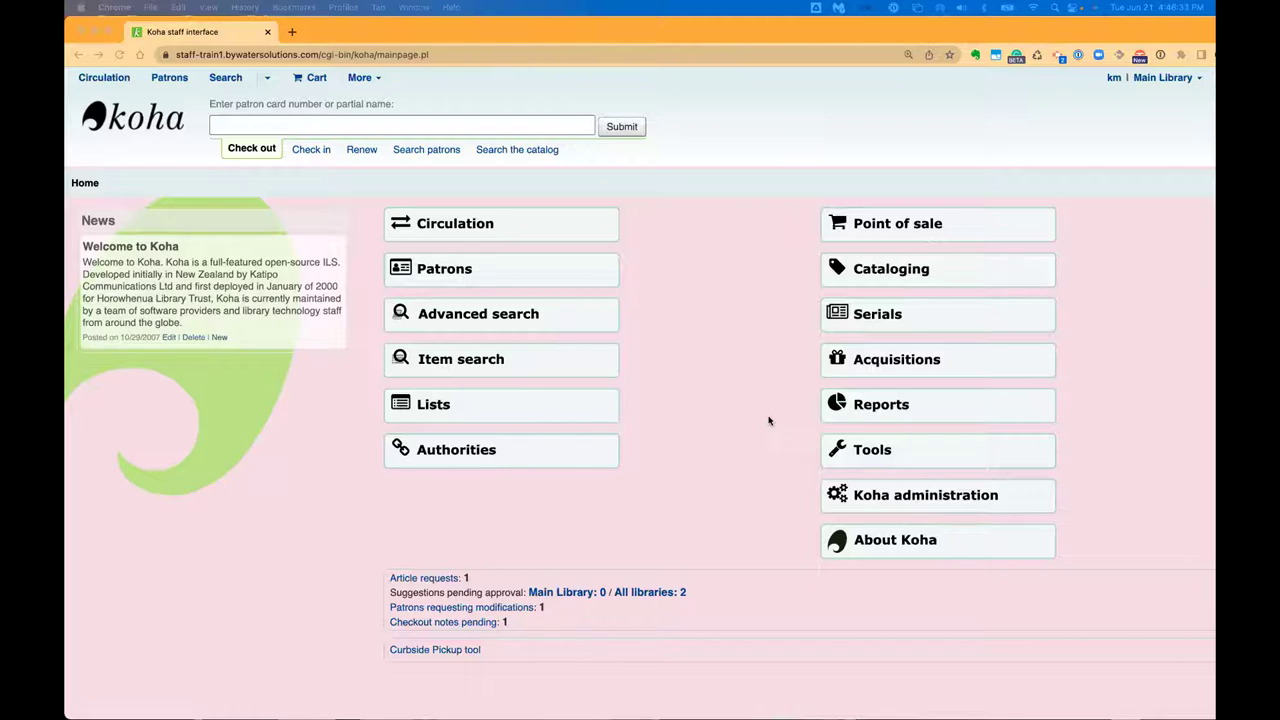
pyautogui.click(918, 503)
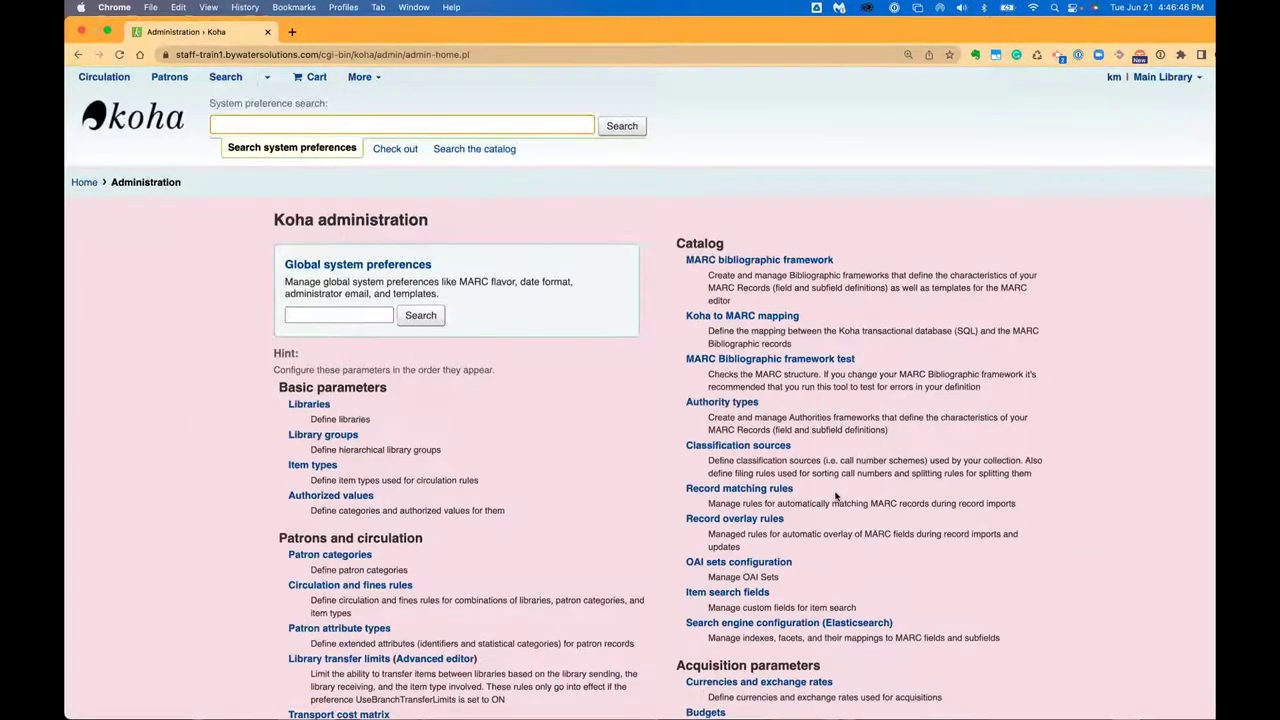
pyautogui.scroll(-1, 836, 496)
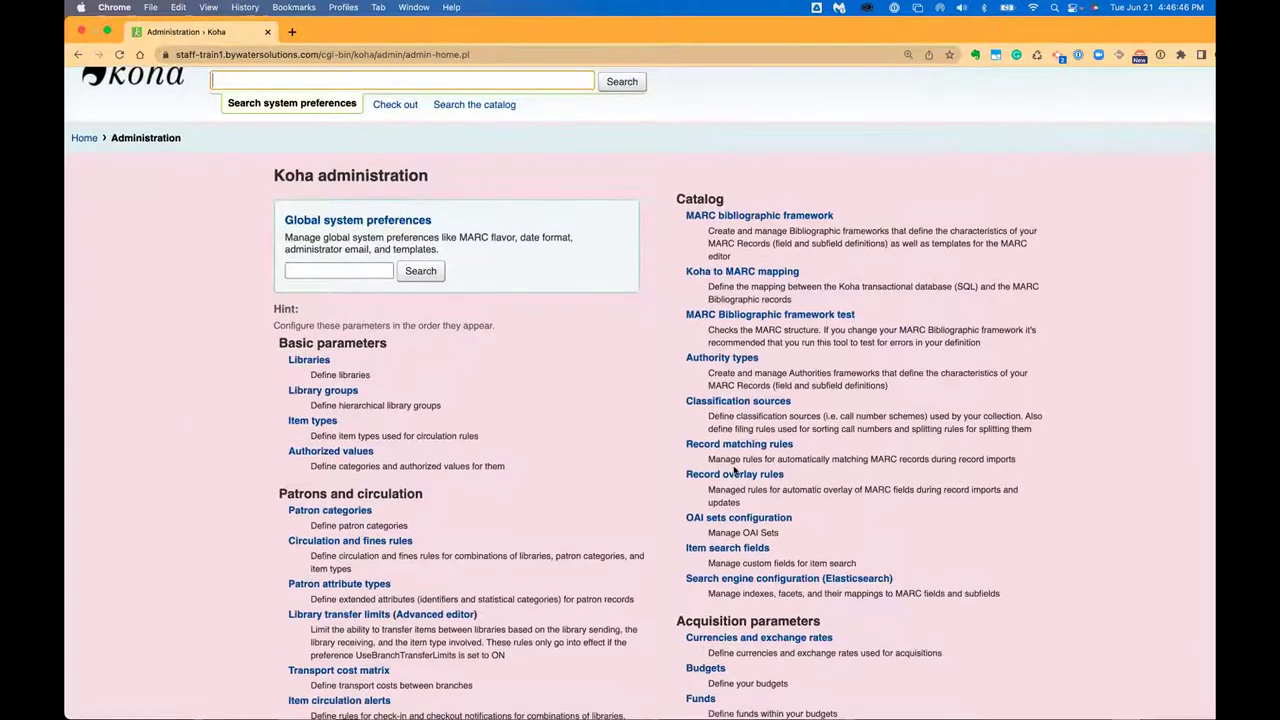
pyautogui.click(728, 475)
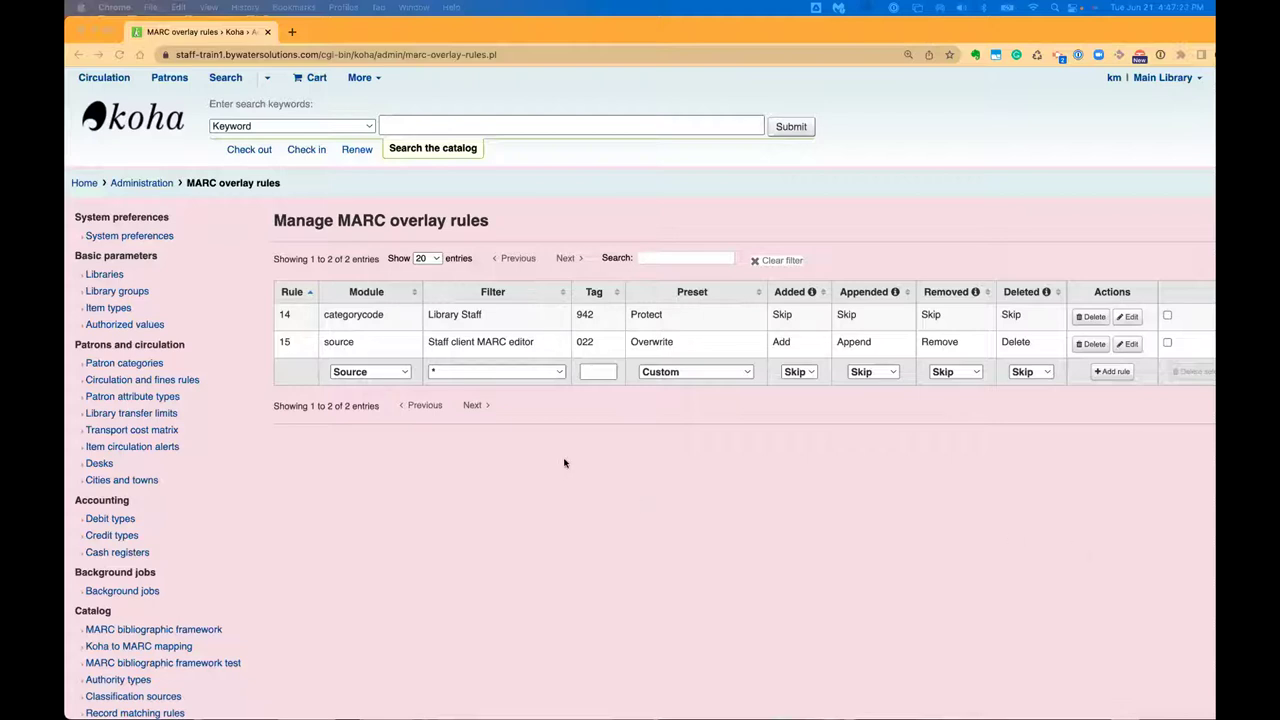
# - Inspect the filter and module options for a new MARC overlay rule, leaving the module on Source and the filter on *
pyautogui.click(535, 372)
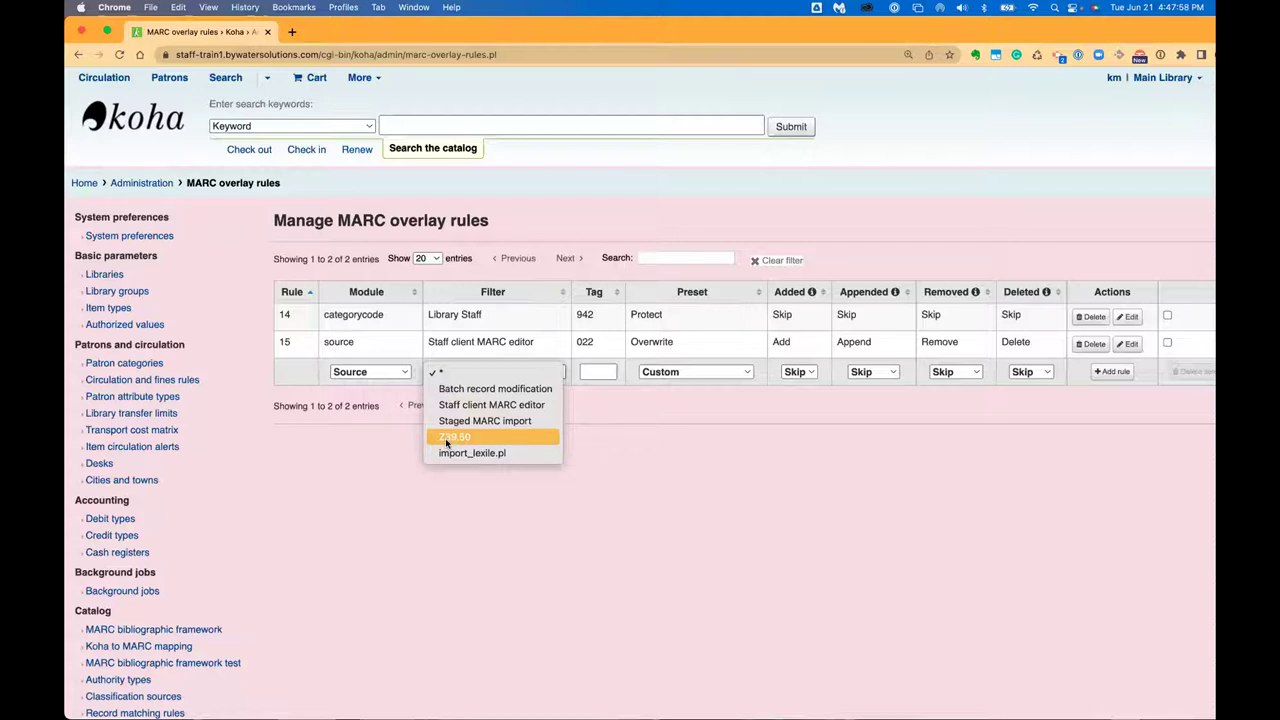
pyautogui.click(315, 490)
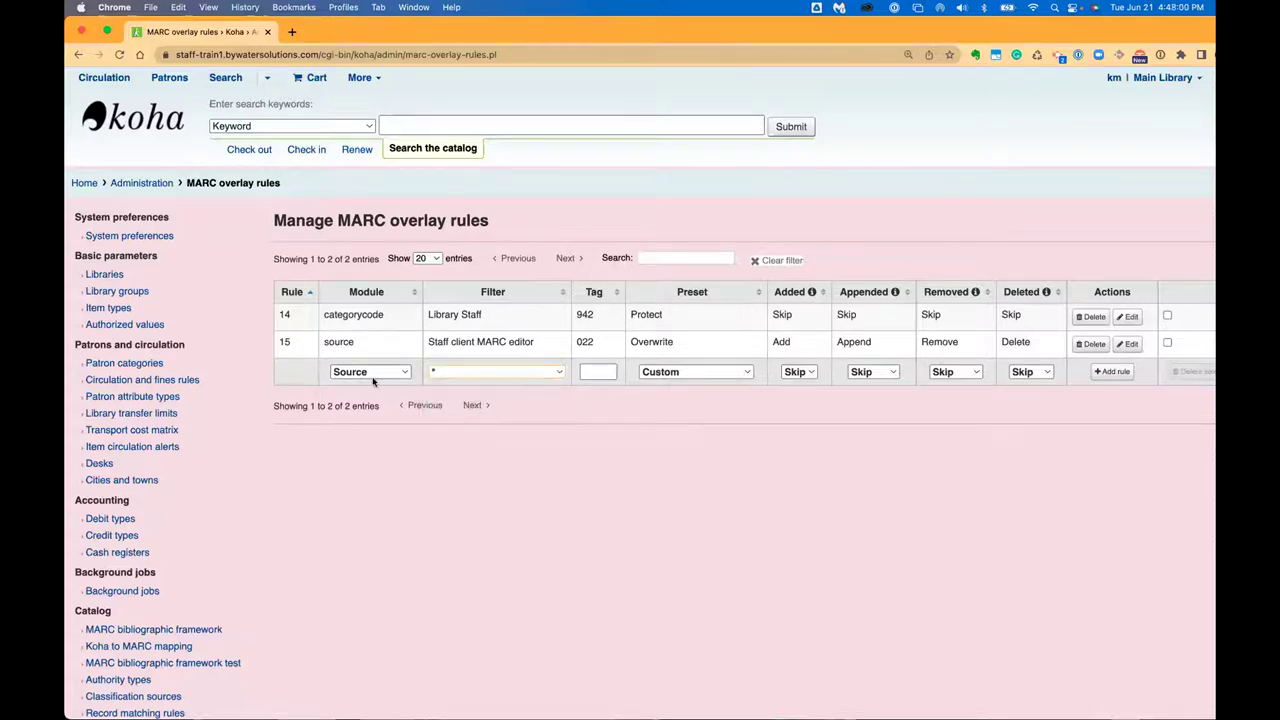
pyautogui.click(372, 374)
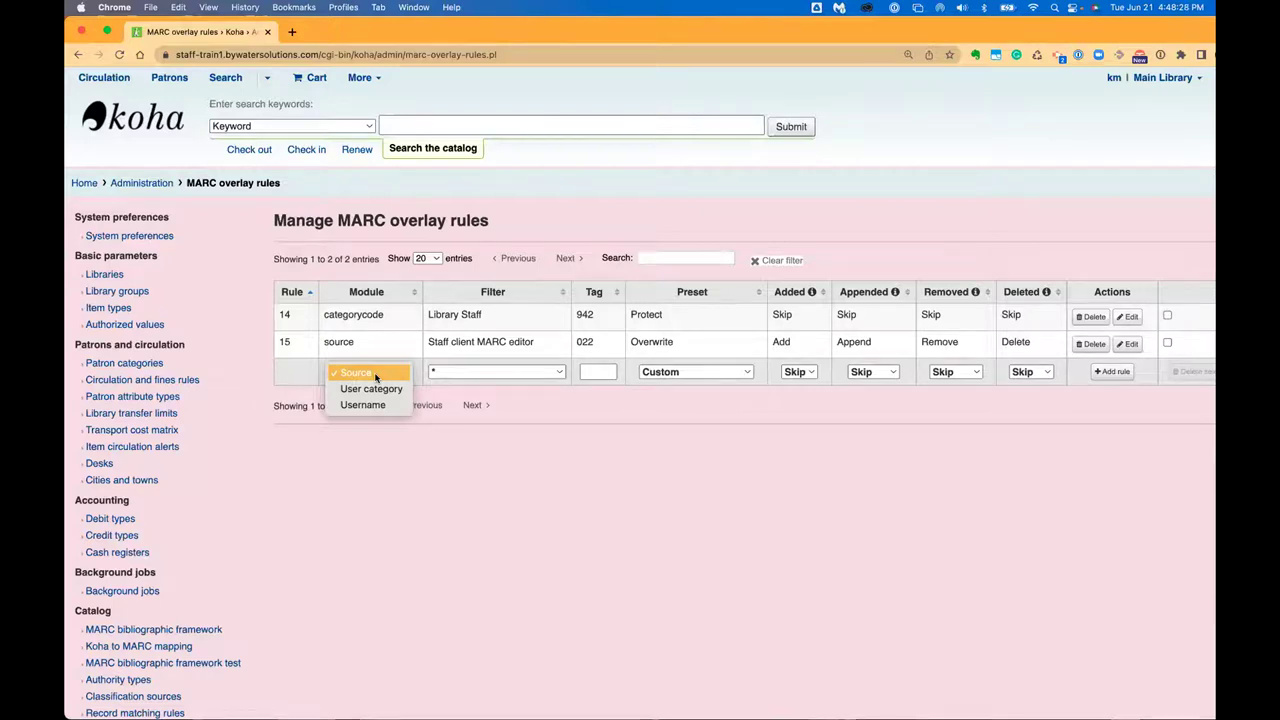
pyautogui.click(375, 374)
pyautogui.click(460, 372)
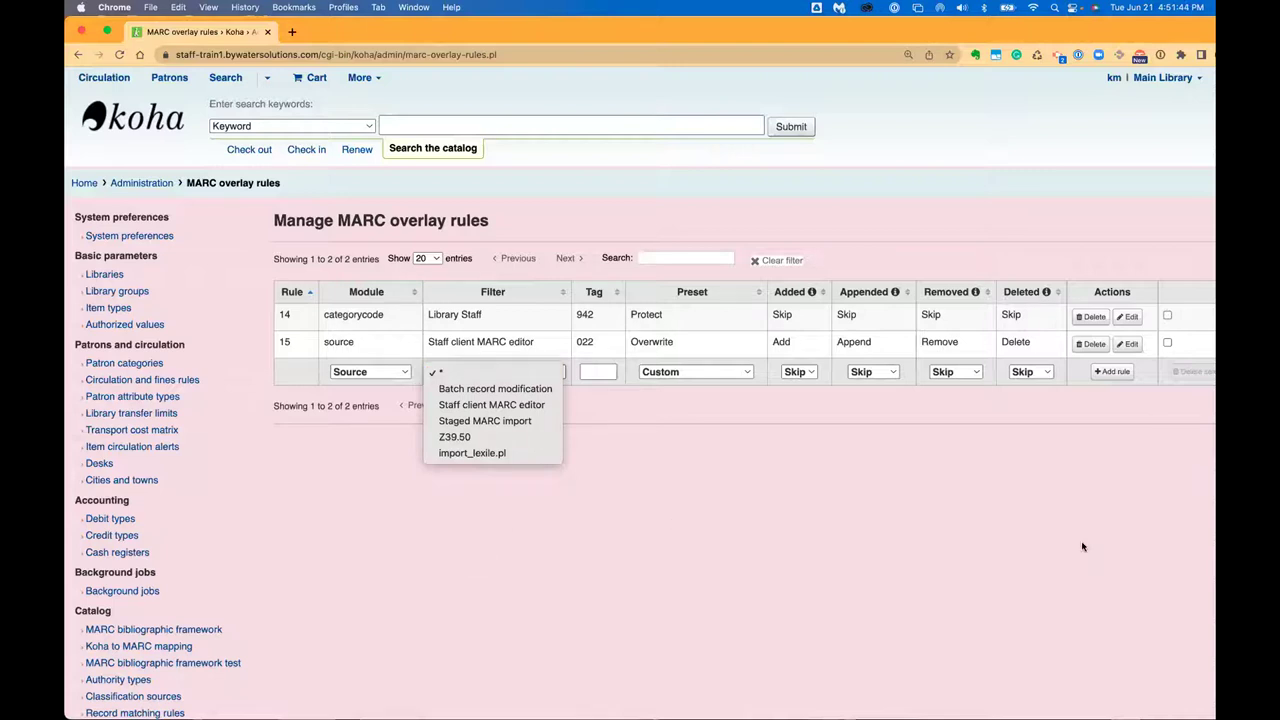
pyautogui.click(584, 569)
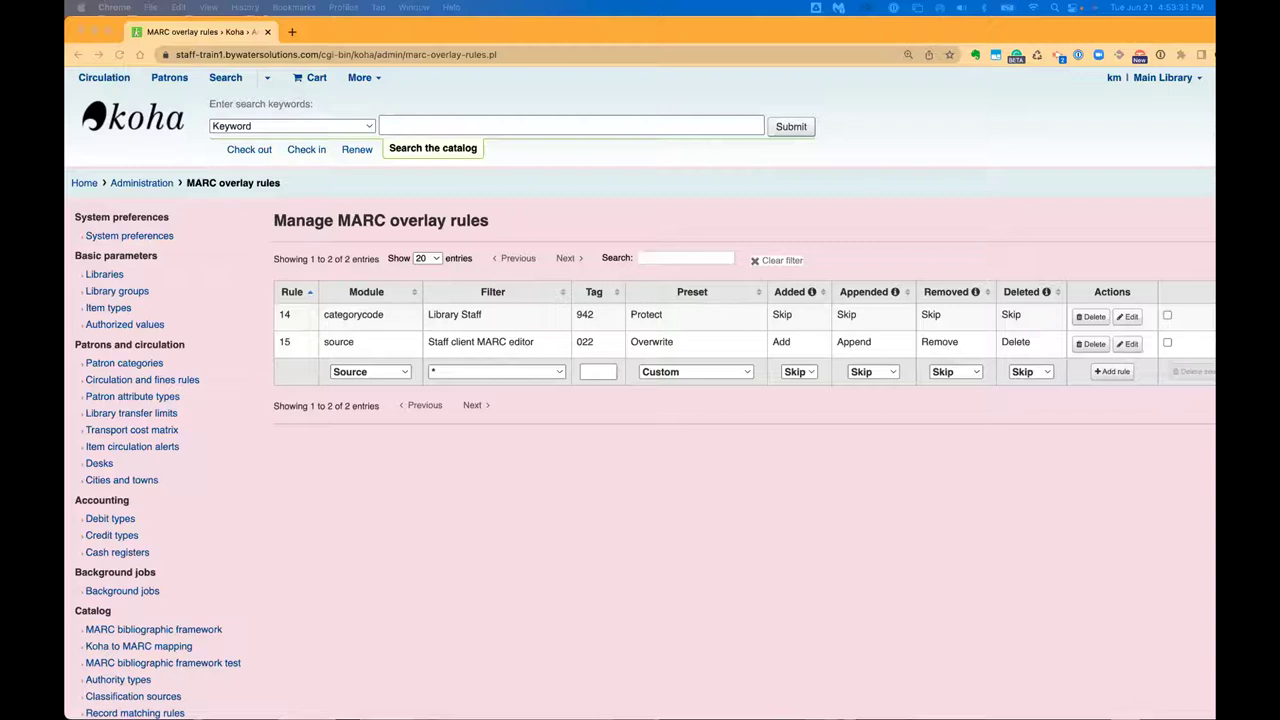
# - Return to Koha administration and open the Logs section of the global system preferences
pyautogui.click(366, 79)
pyautogui.click(344, 272)
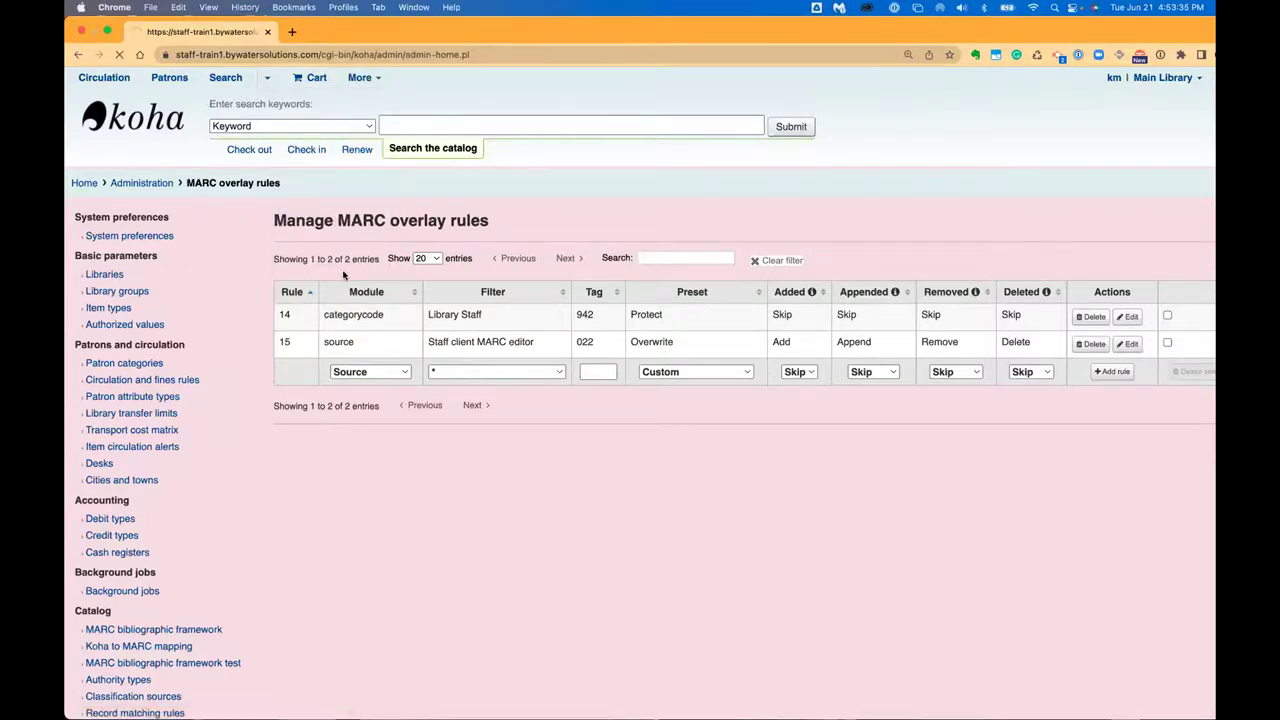
pyautogui.click(366, 266)
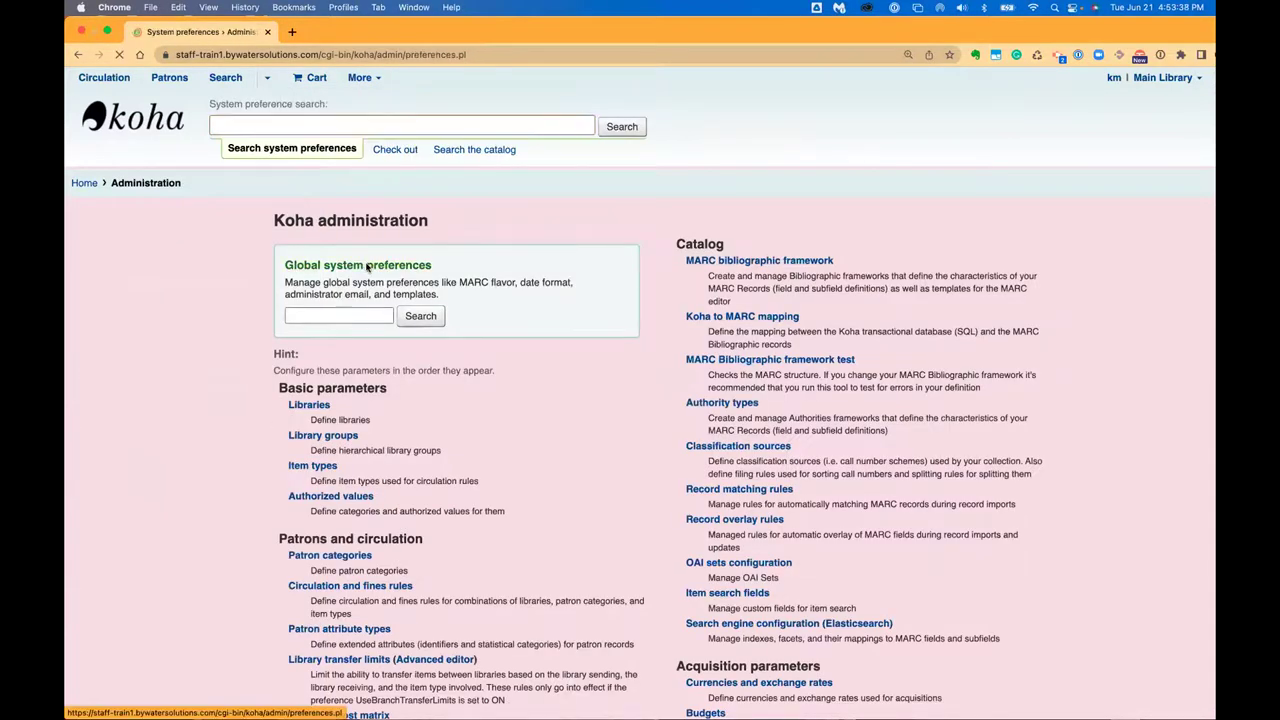
pyautogui.scroll(-1, 157, 470)
pyautogui.click(157, 485)
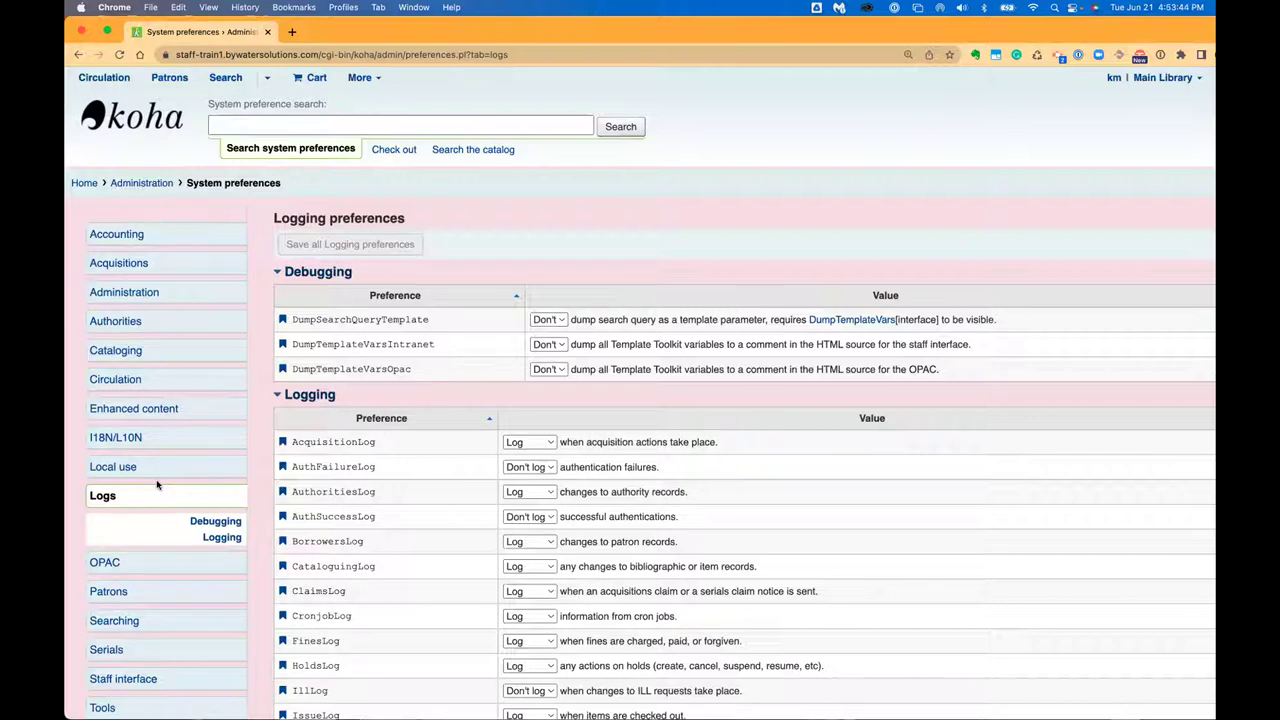
# - Review the whole list of Logging preferences, highlighting the ReportsLog preference
pyautogui.scroll(-2, 461, 454)
pyautogui.scroll(-1, 956, 434)
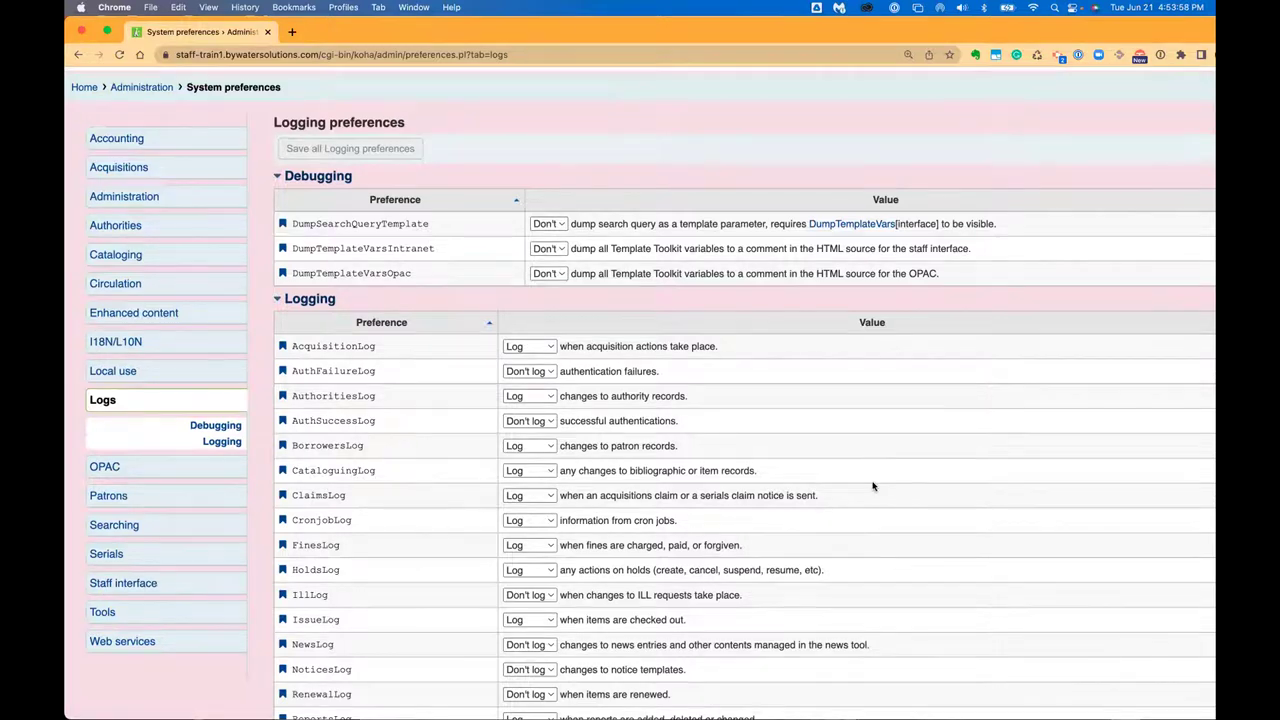
pyautogui.scroll(-3, 875, 484)
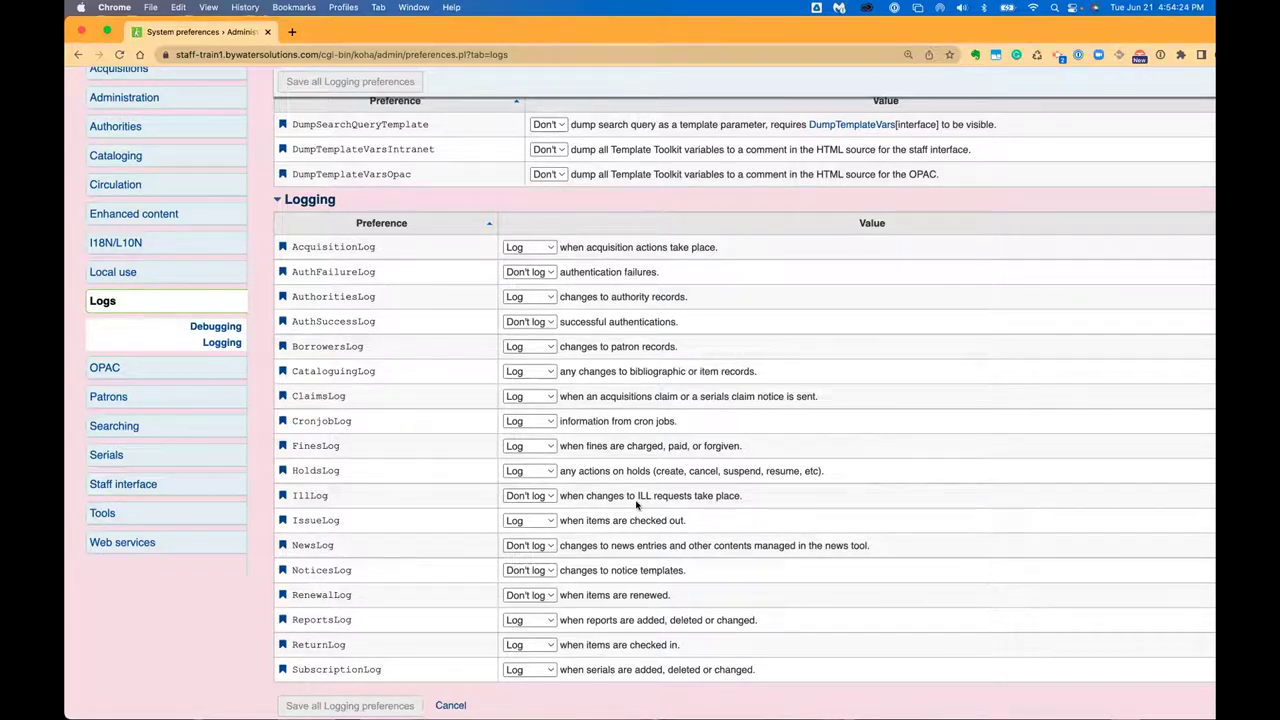
pyautogui.moveTo(288, 620); pyautogui.dragTo(371, 620)
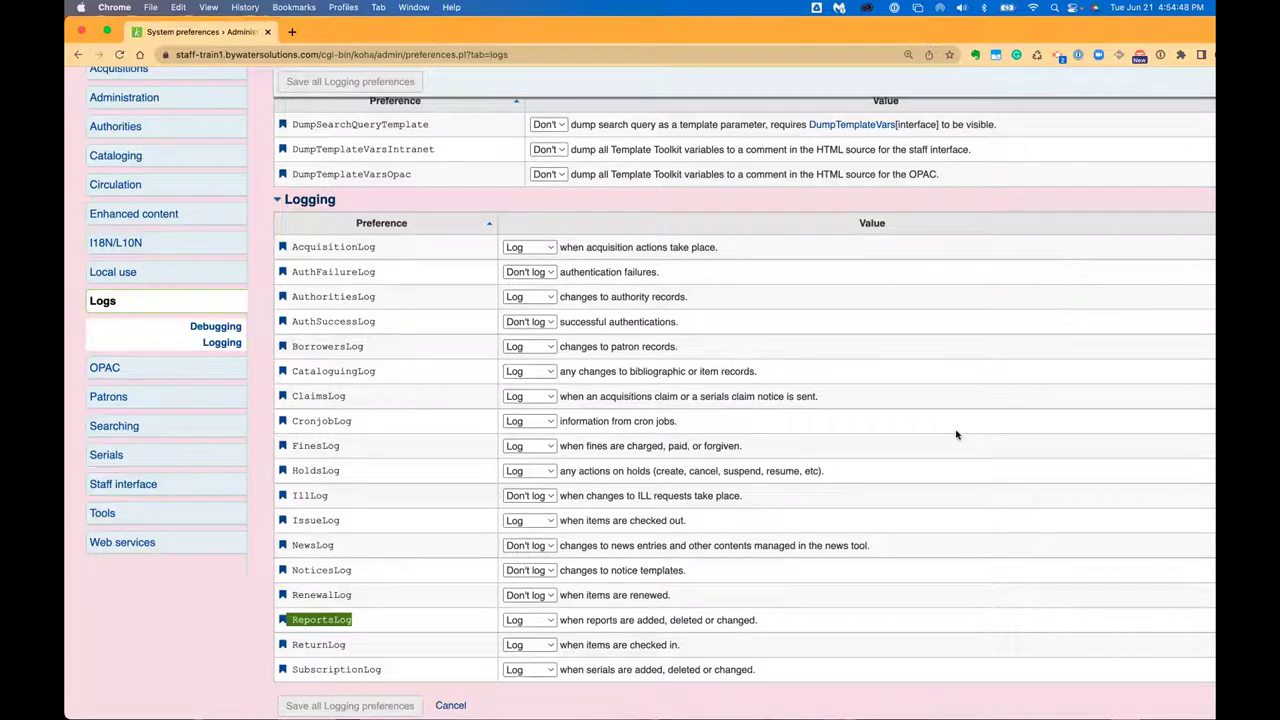
pyautogui.scroll(5, 305, 337)
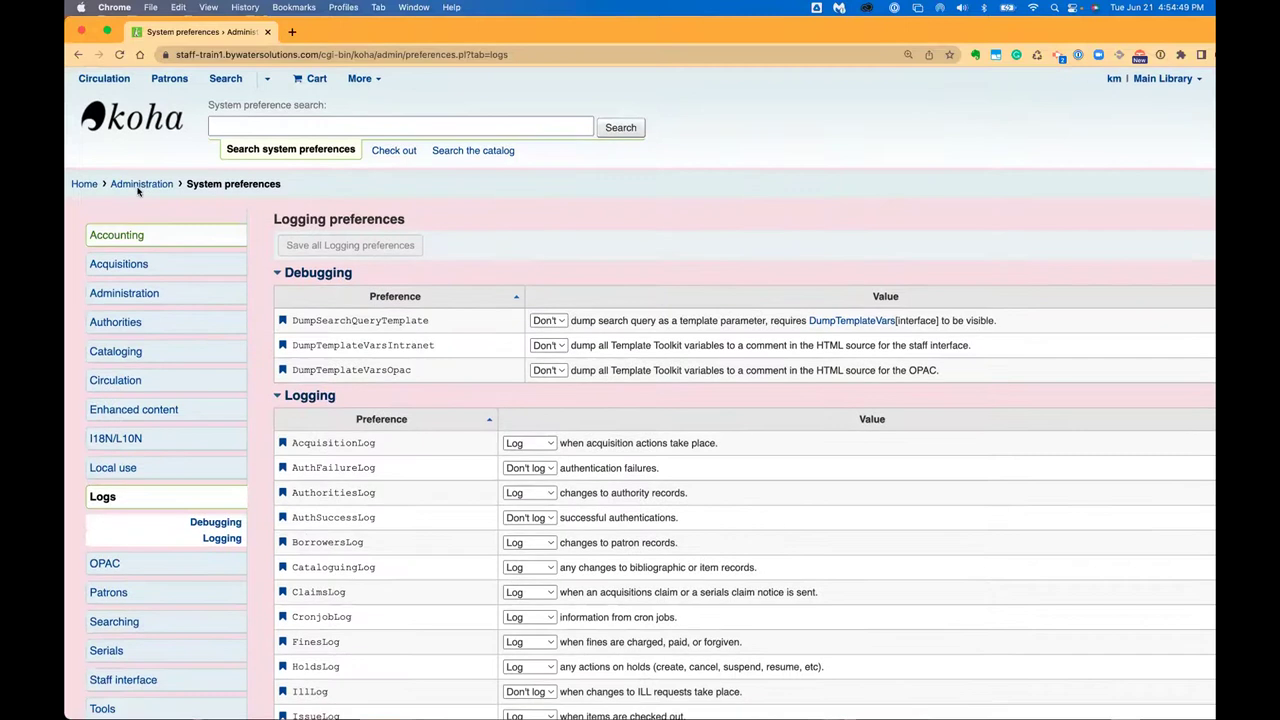
# - Go back through the home page and Koha administration to the Logs section of the global system preferences and review its logging options
pyautogui.click(76, 186)
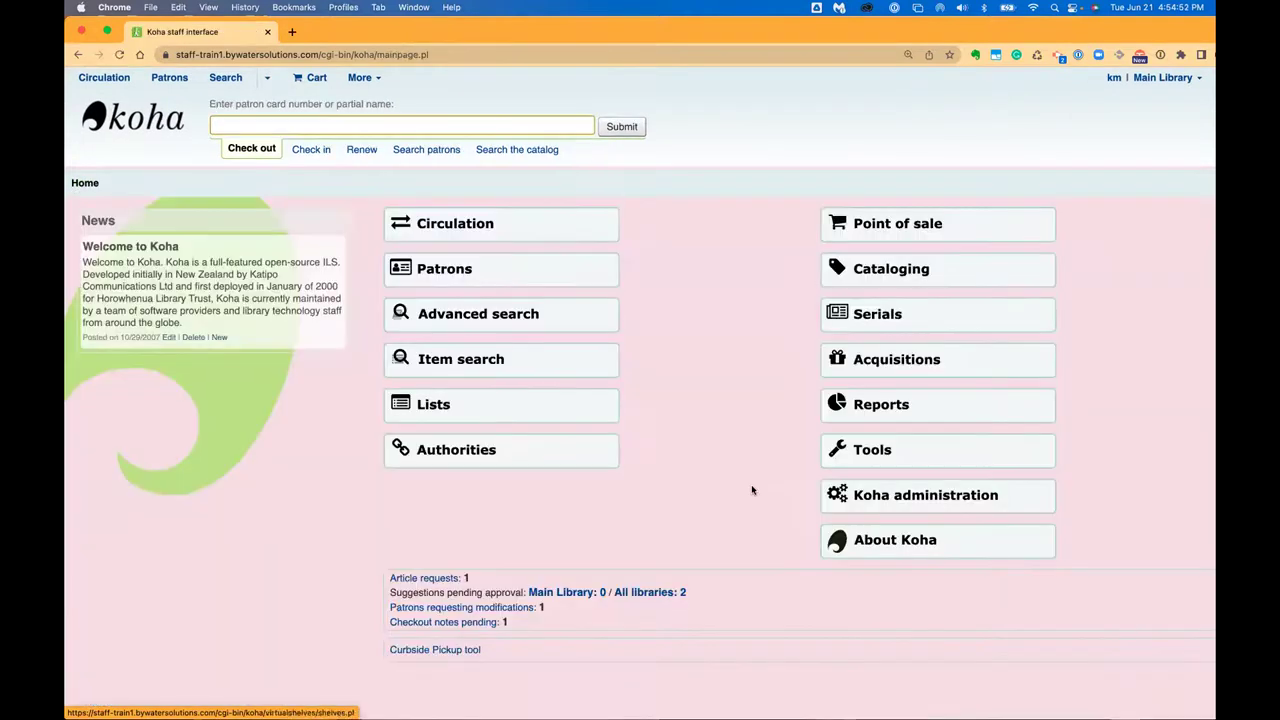
pyautogui.click(924, 499)
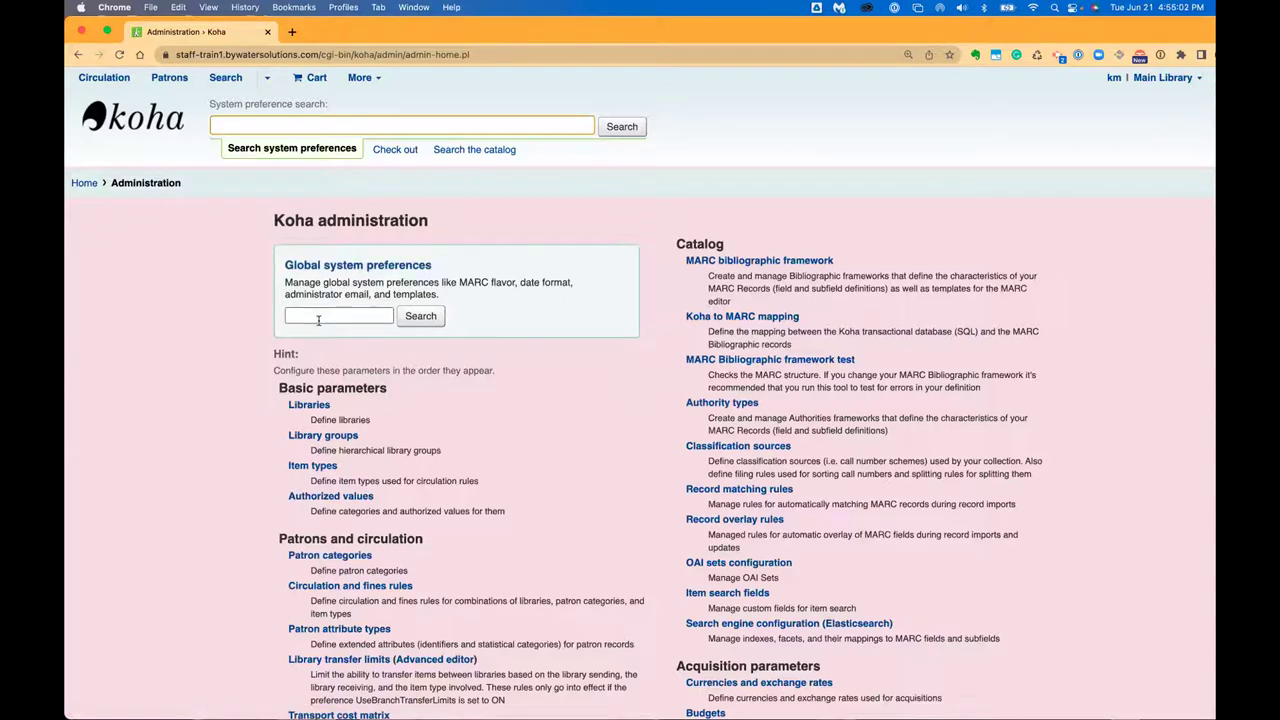
pyautogui.click(336, 267)
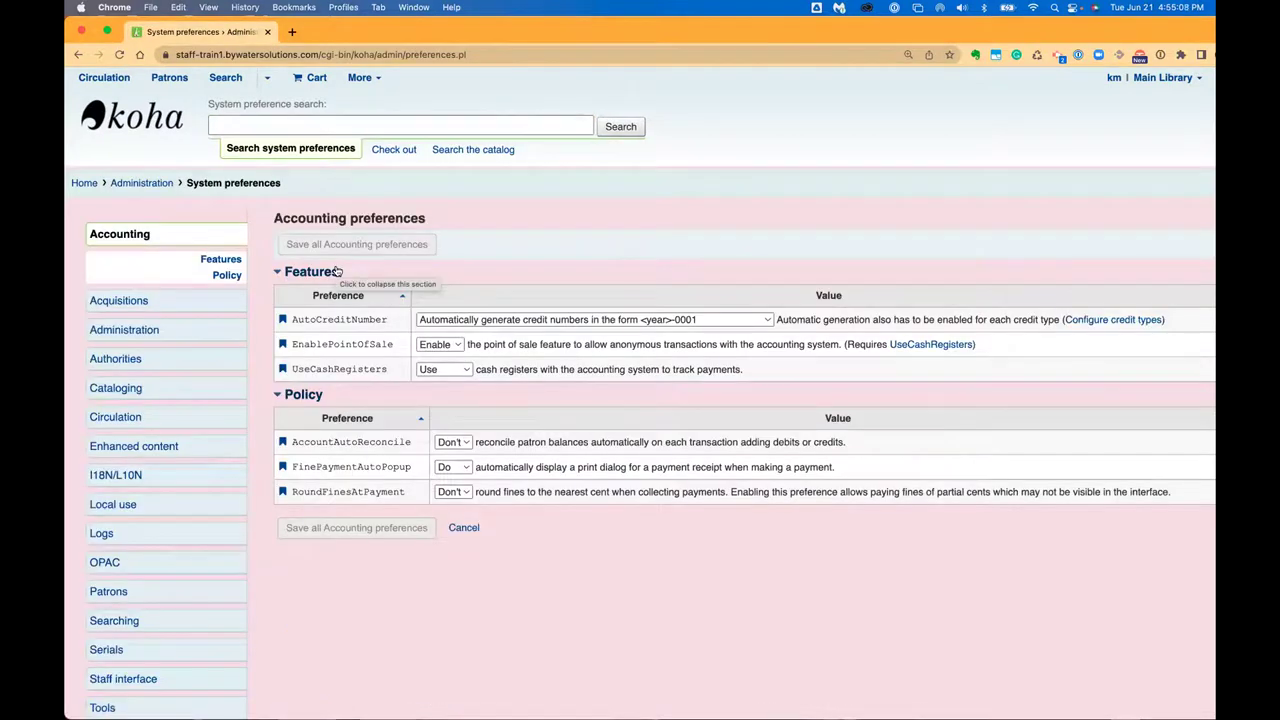
pyautogui.click(163, 546)
pyautogui.click(262, 124)
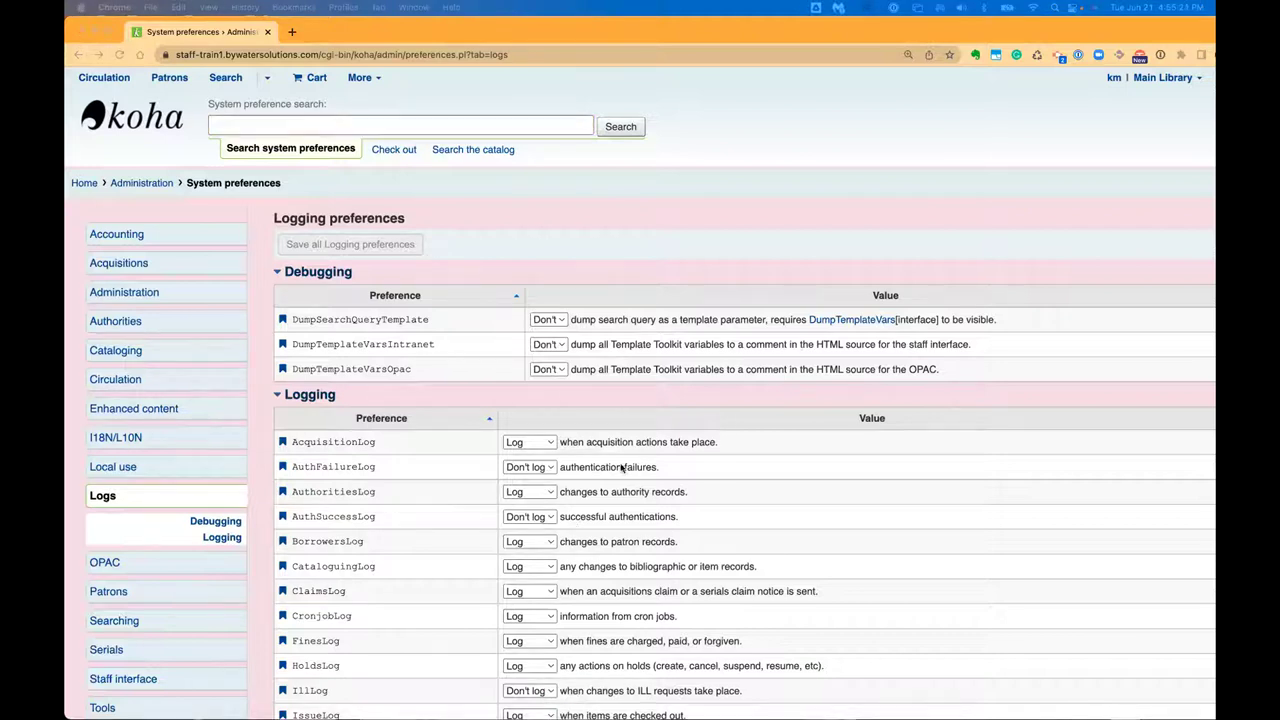
pyautogui.scroll(-1, 517, 492)
pyautogui.scroll(-1, 517, 492)
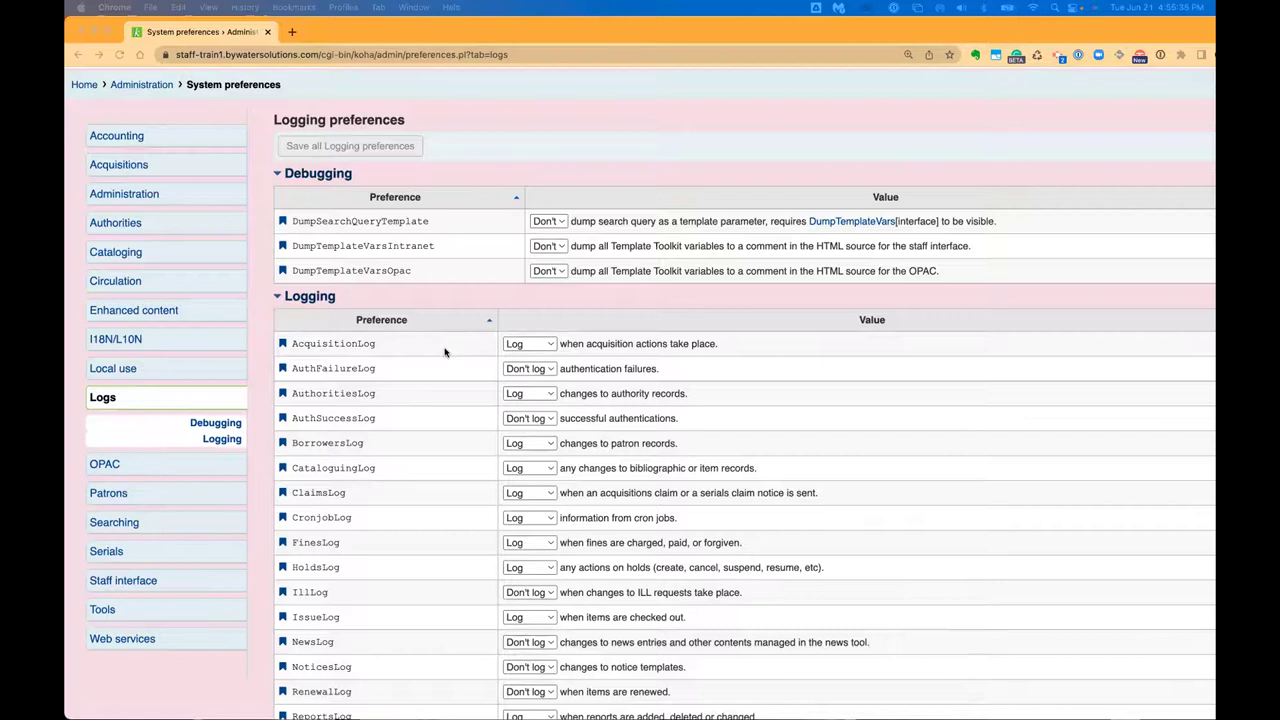
pyautogui.scroll(2, 448, 352)
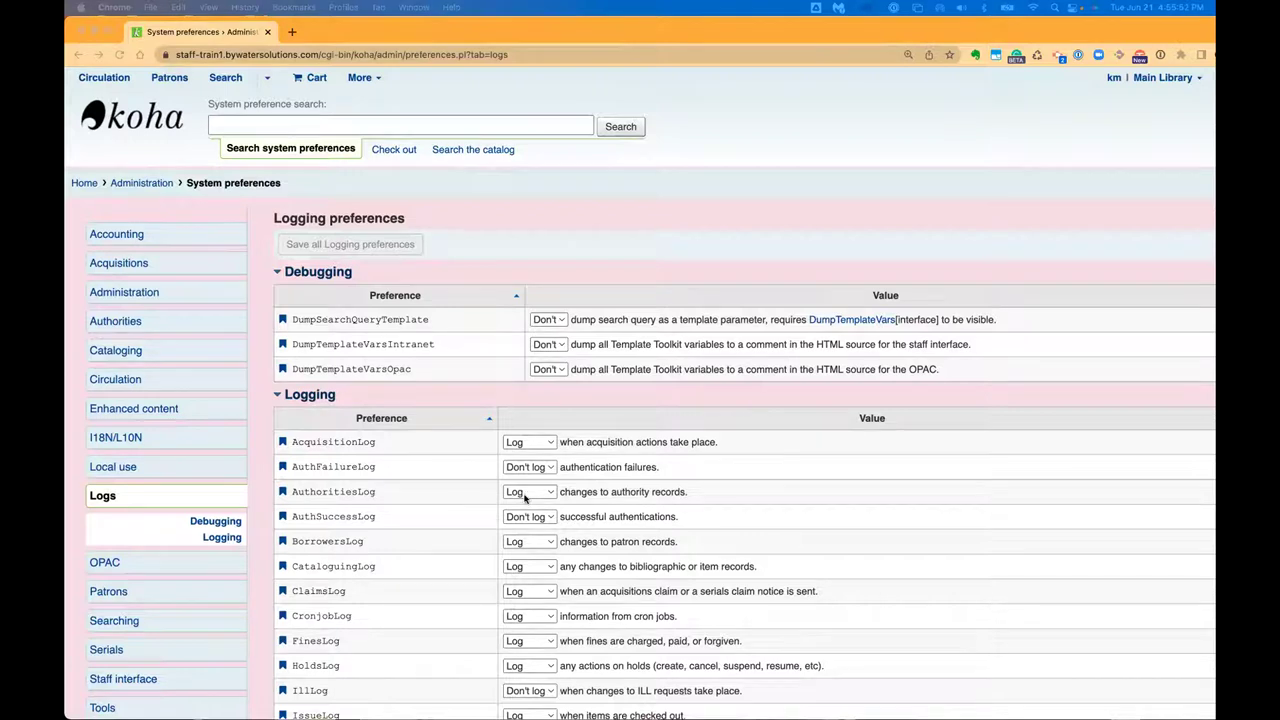
pyautogui.scroll(-1, 522, 485)
pyautogui.scroll(1, 515, 461)
# - Open the Log viewer from the Tools page
pyautogui.click(365, 80)
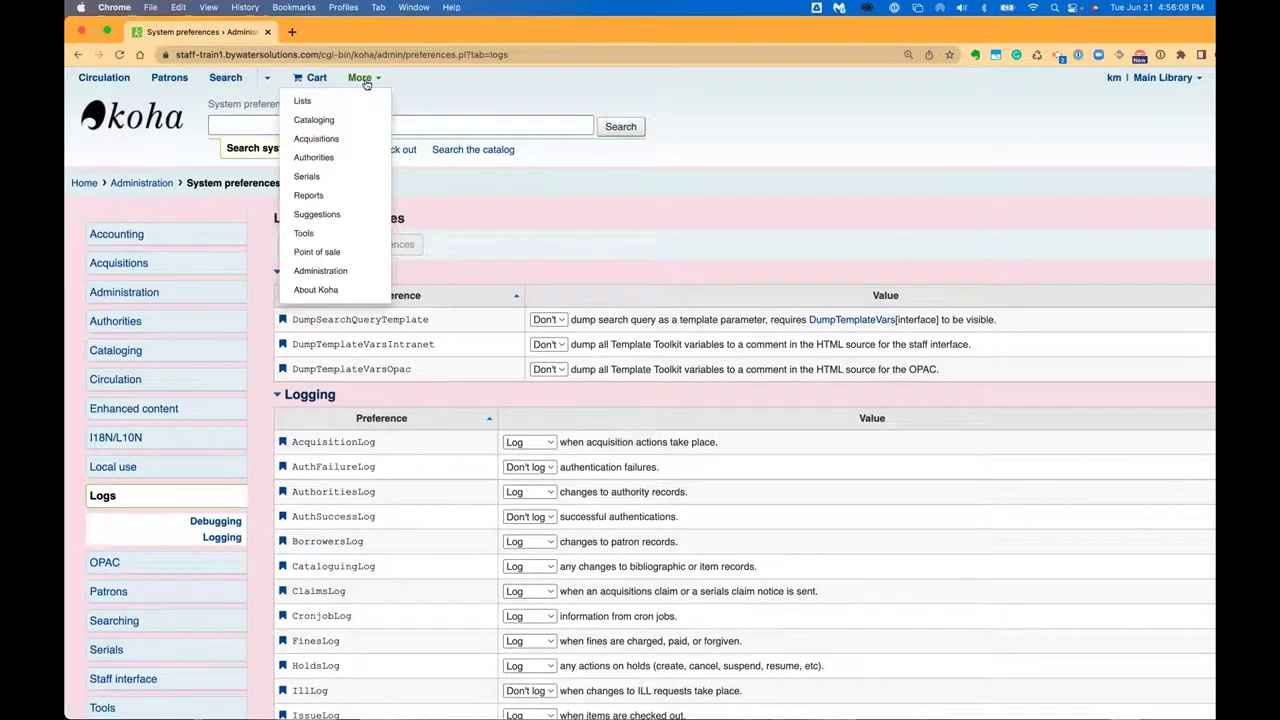
pyautogui.click(331, 236)
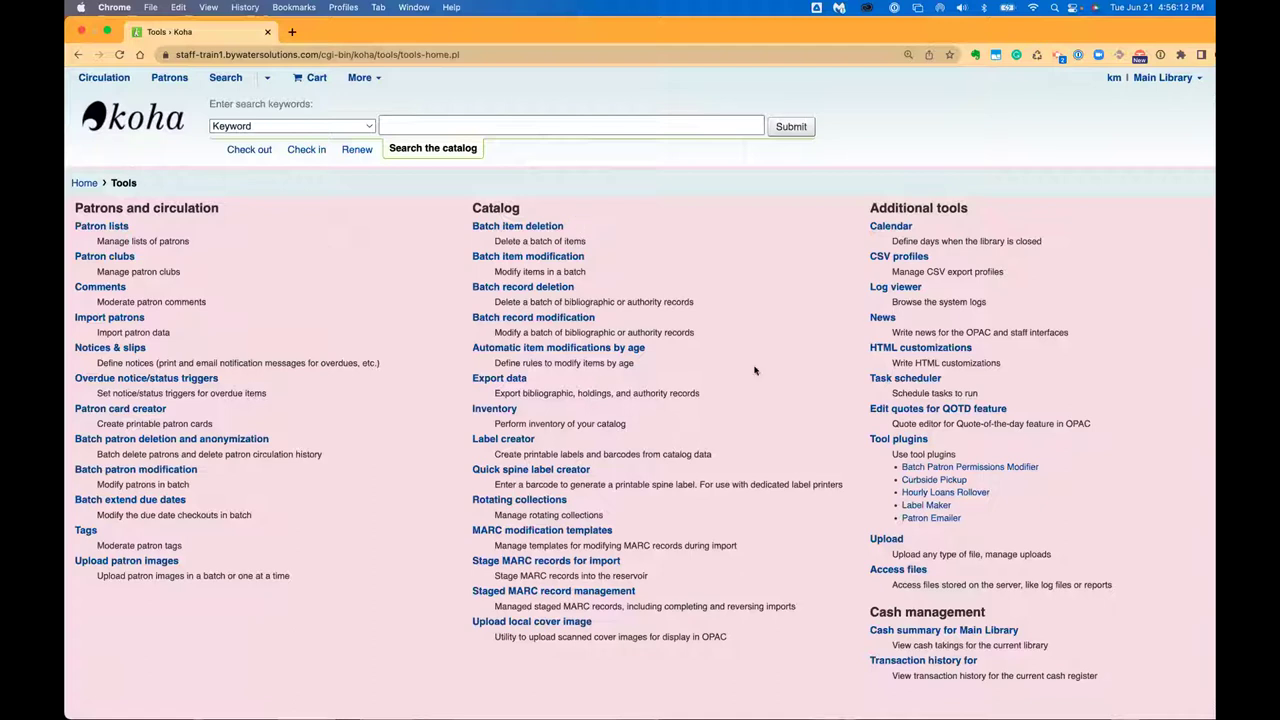
pyautogui.click(897, 289)
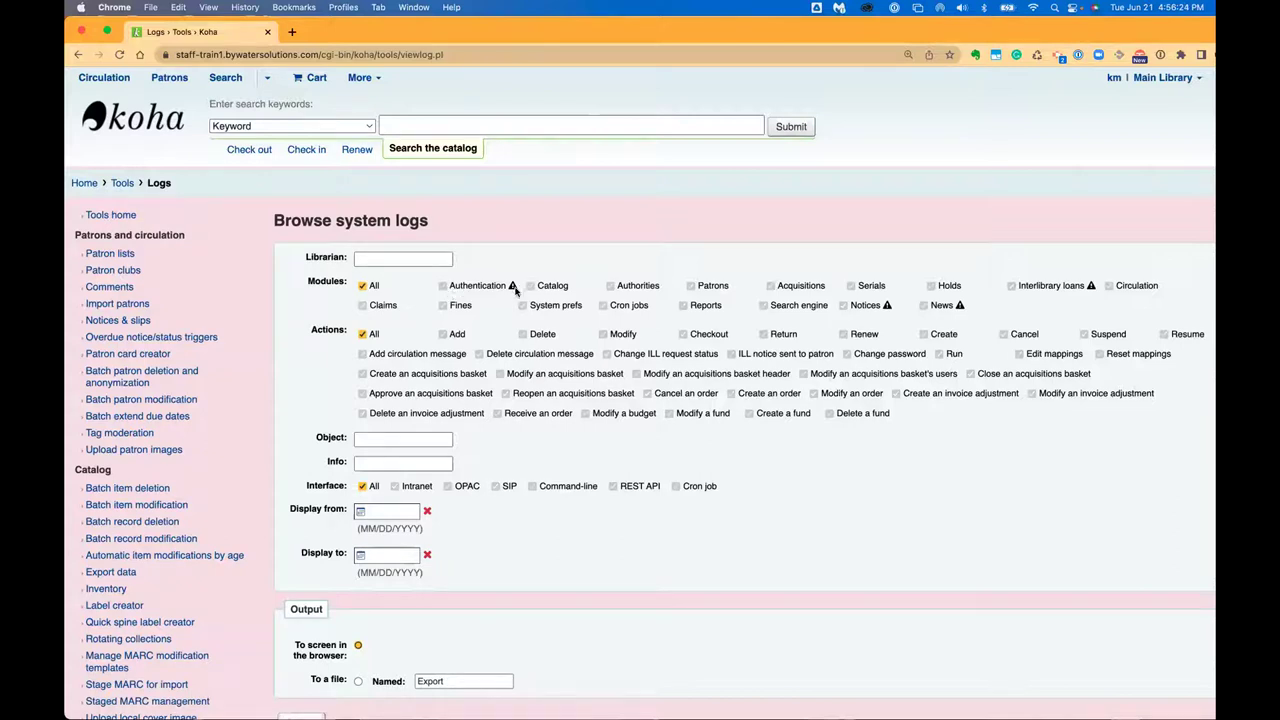
# - Limit the log search to the Acquisitions module and examine its acquisitions actions and the Object and Info filters
pyautogui.moveTo(512, 289)
pyautogui.click(361, 287)
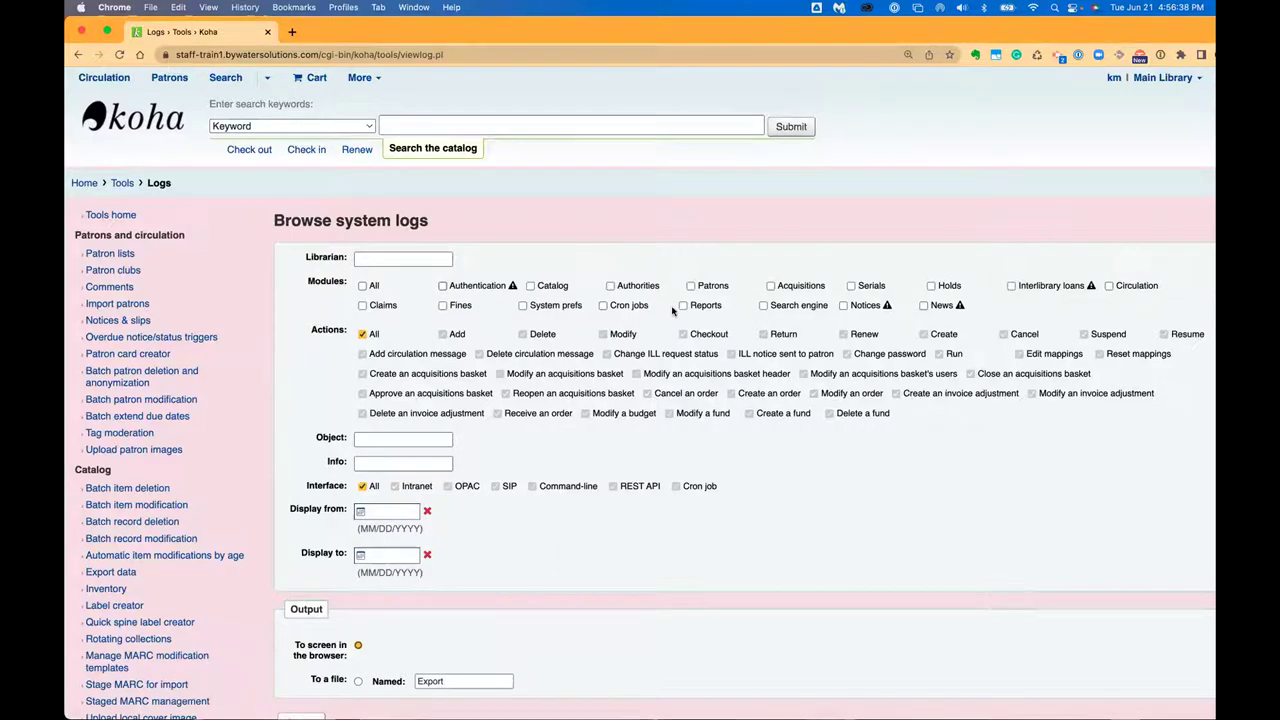
pyautogui.click(770, 286)
pyautogui.scroll(-2, 800, 500)
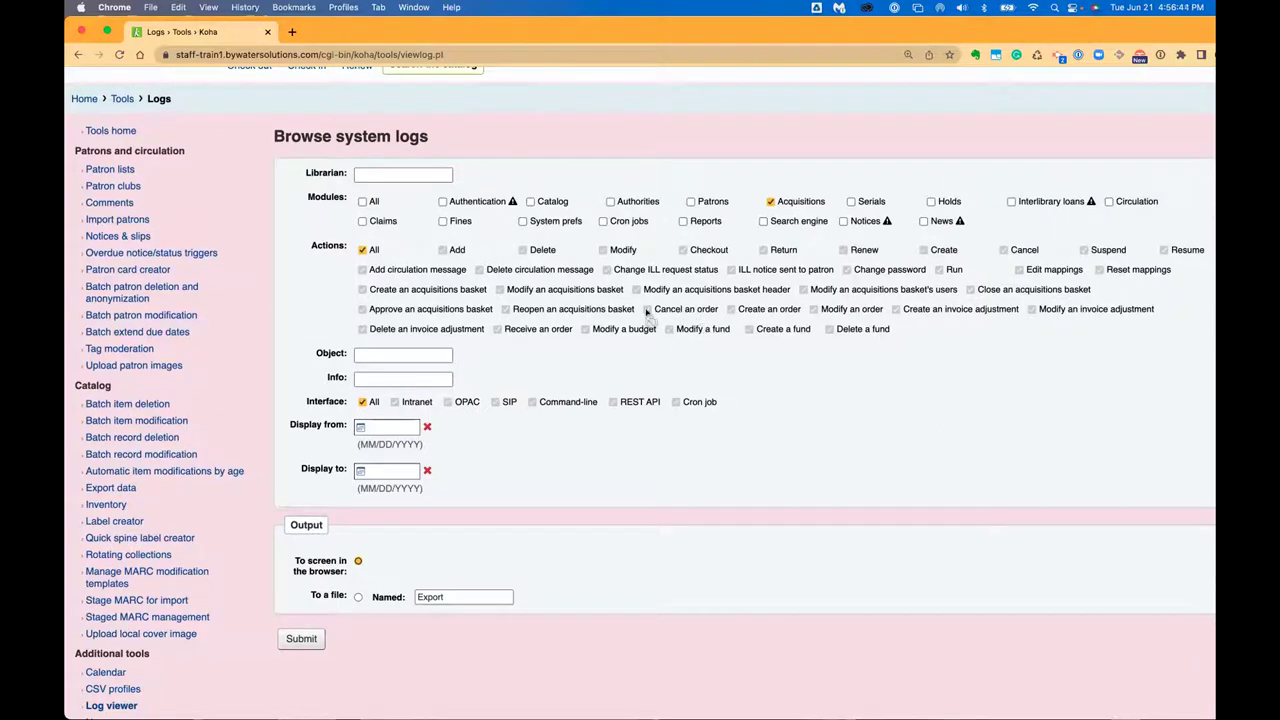
pyautogui.moveTo(507, 291); pyautogui.dragTo(890, 313)
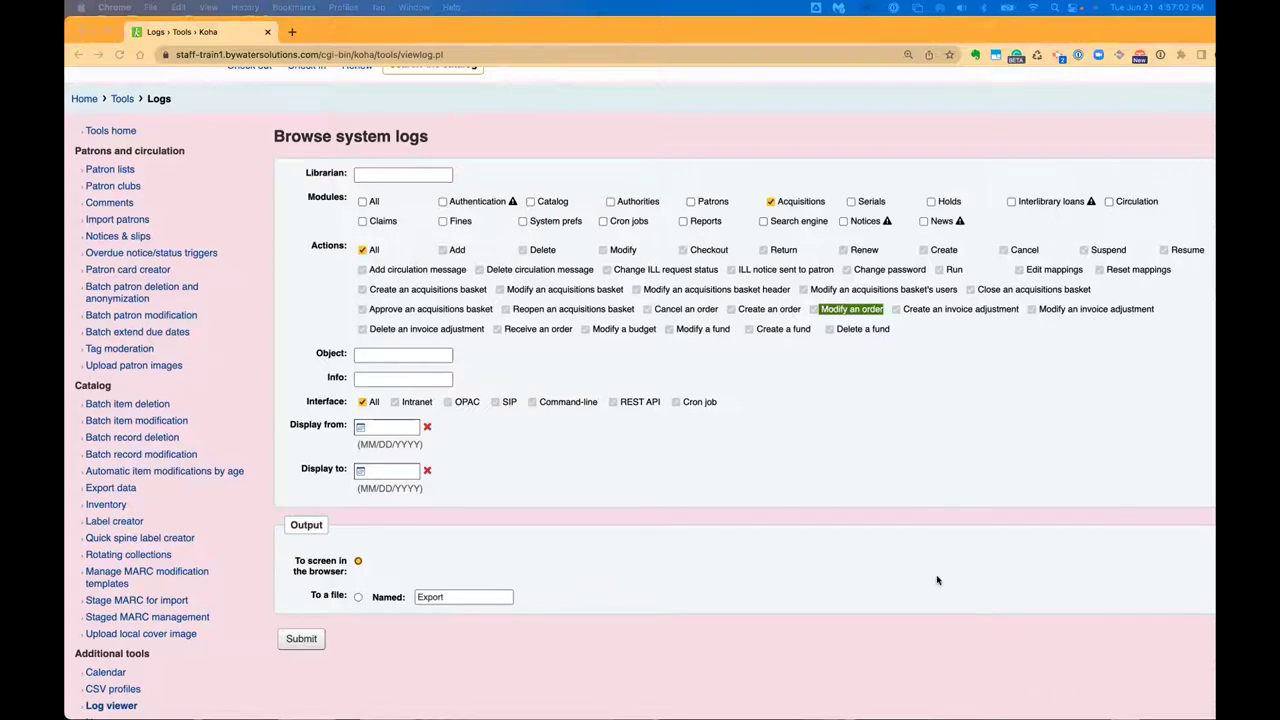
pyautogui.click(369, 362)
pyautogui.click(381, 382)
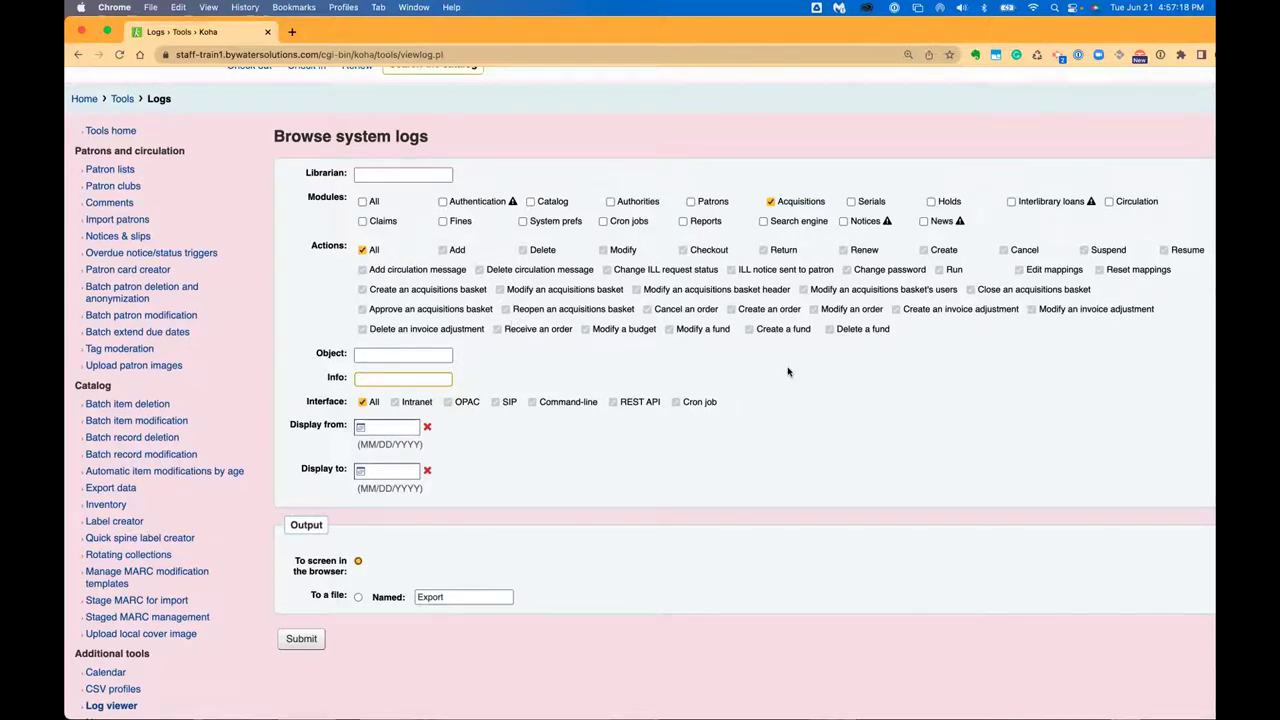
pyautogui.click(366, 355)
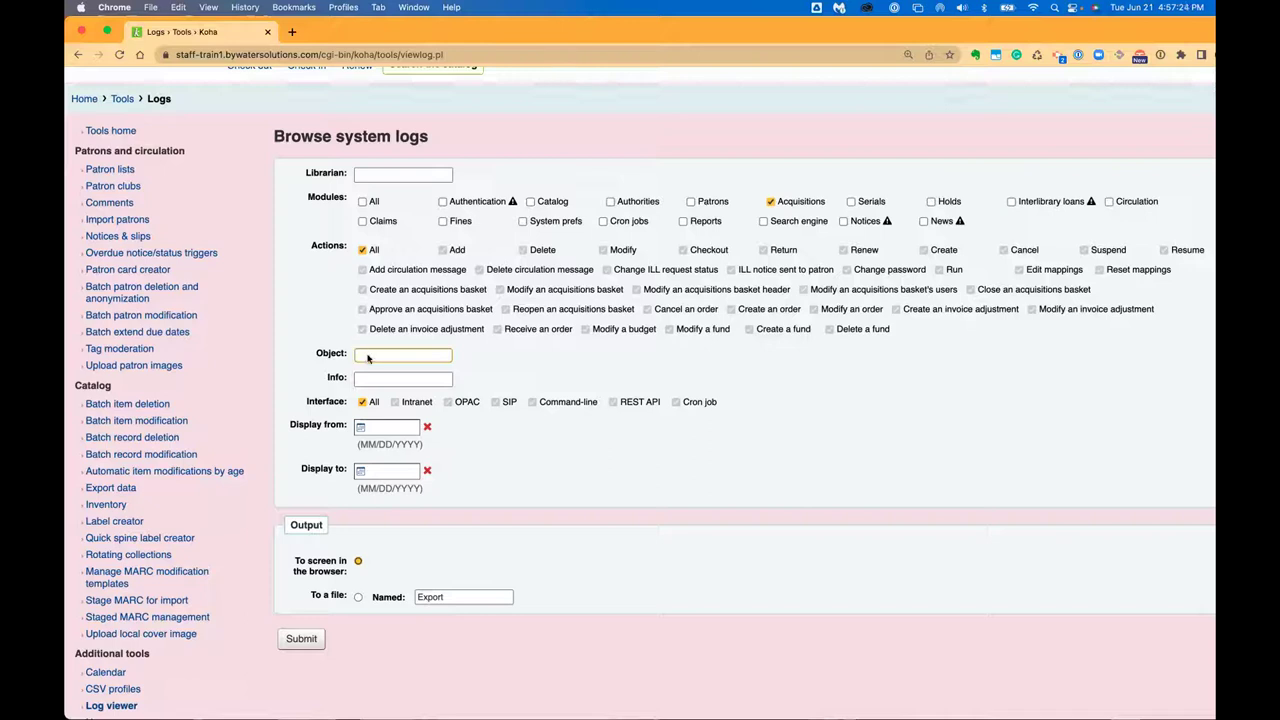
# - Search the Acquisitions log for only the Modify a budget action and examine the log entries, including their Info and Interface columns
pyautogui.click(362, 249)
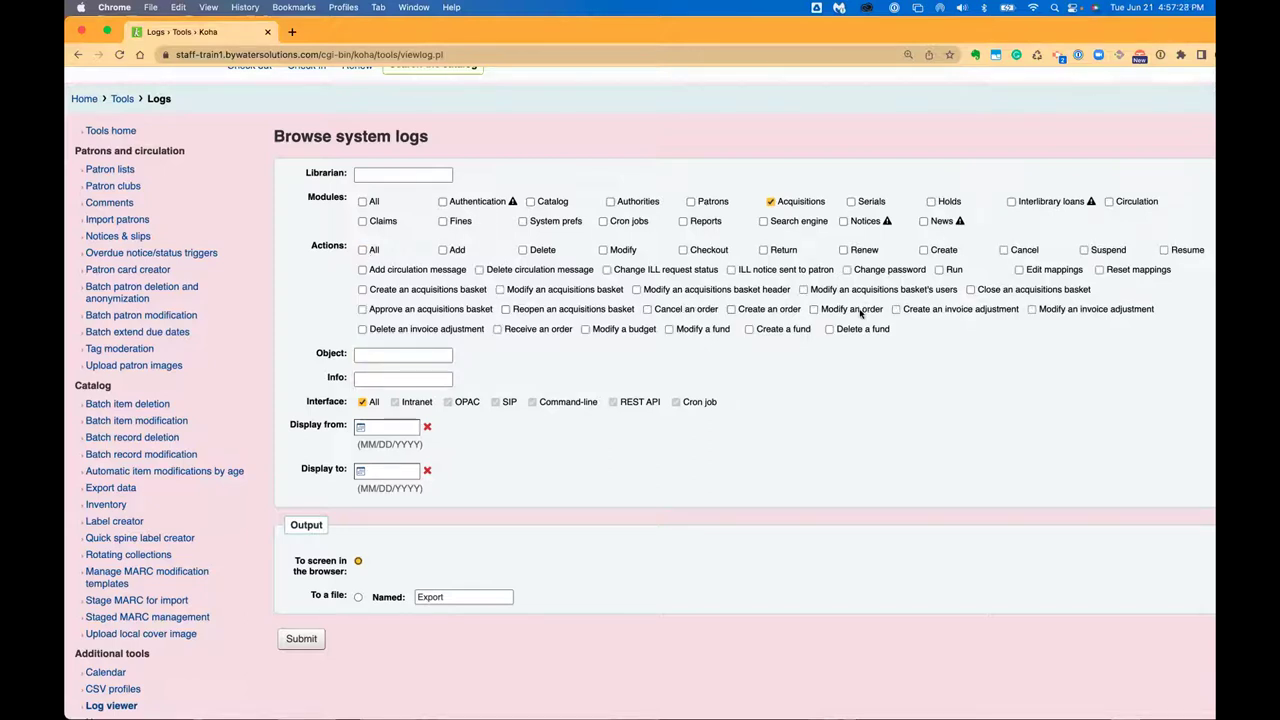
pyautogui.click(585, 330)
pyautogui.click(365, 354)
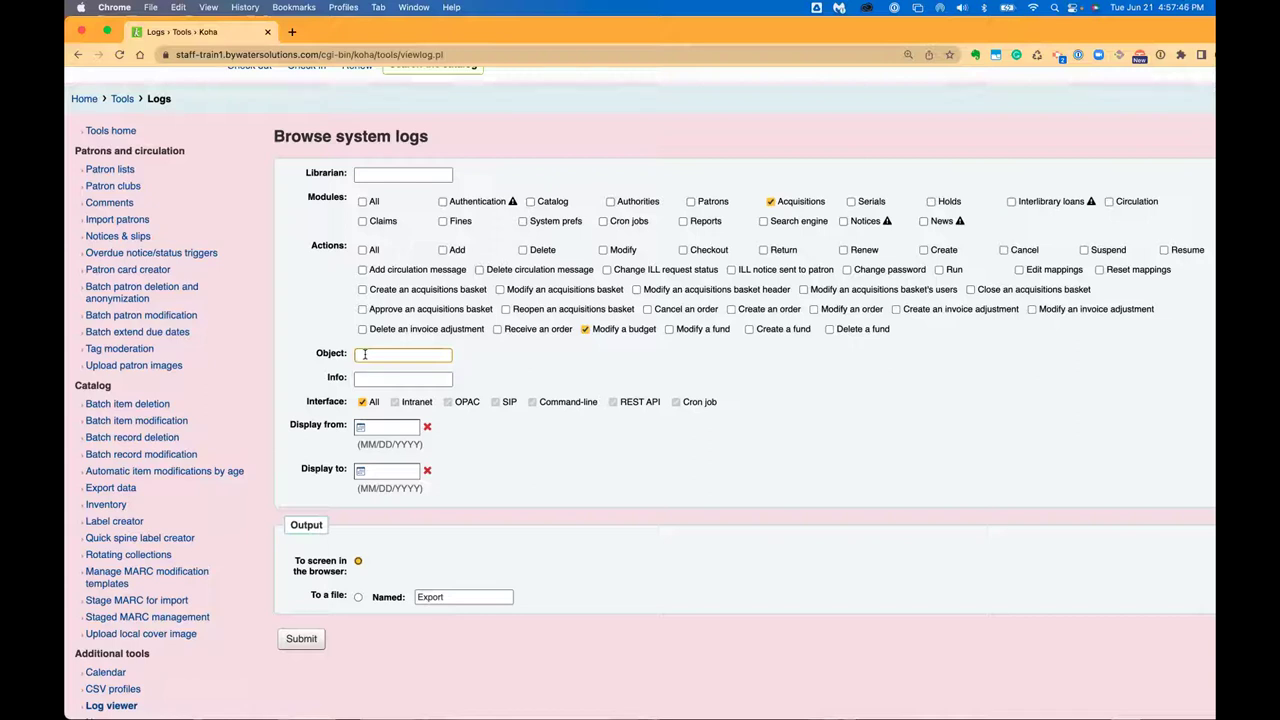
pyautogui.click(303, 640)
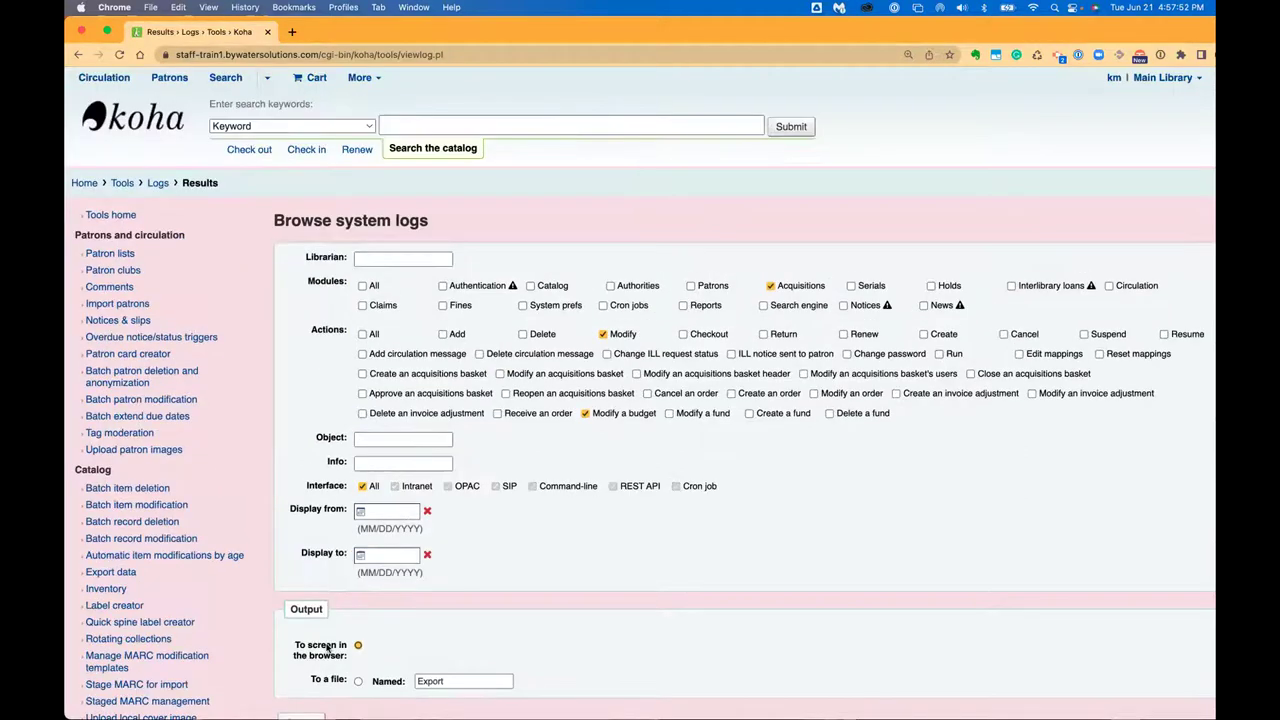
pyautogui.scroll(-2, 325, 647)
pyautogui.scroll(-3, 325, 647)
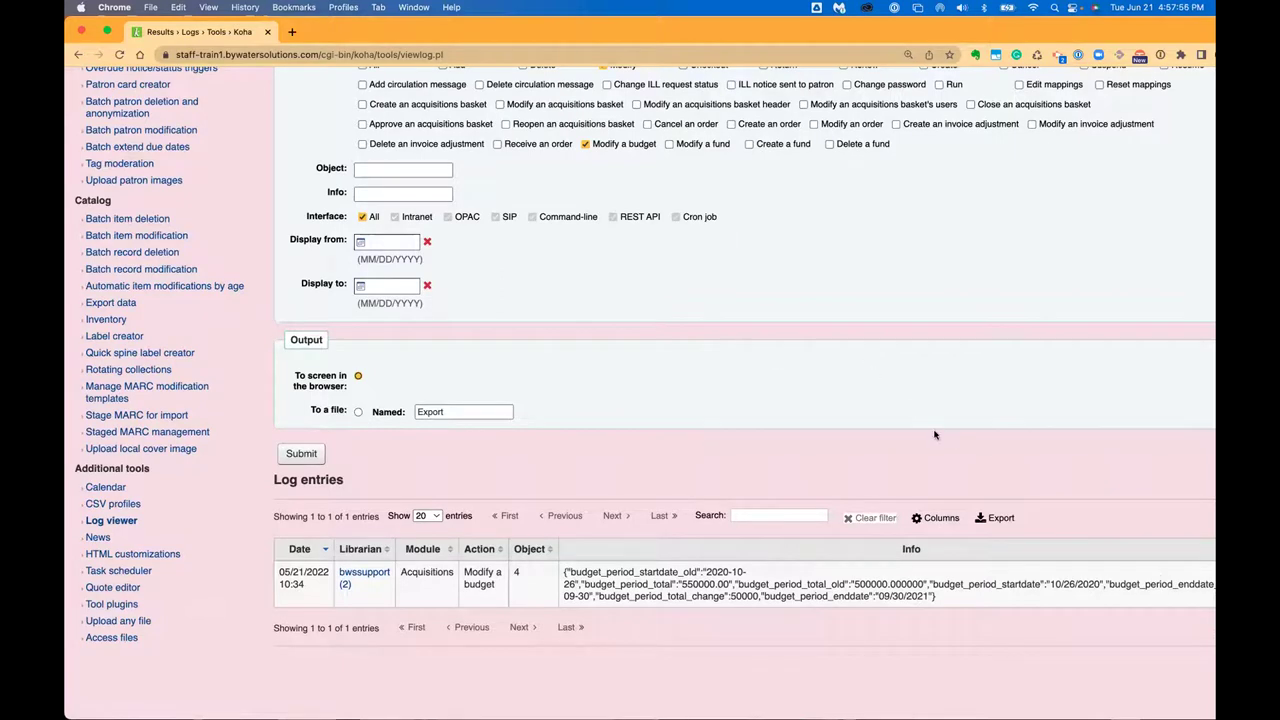
pyautogui.hscroll(2, 1100, 180)
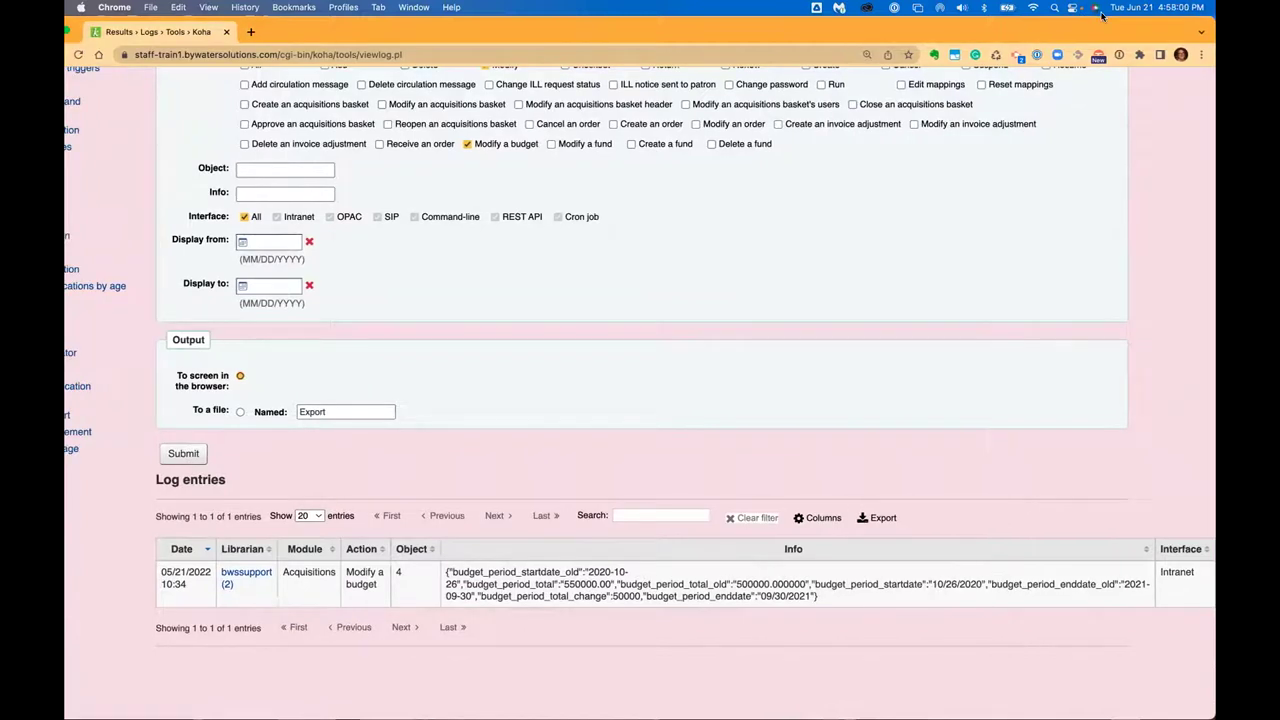
pyautogui.scroll(1, 574, 545)
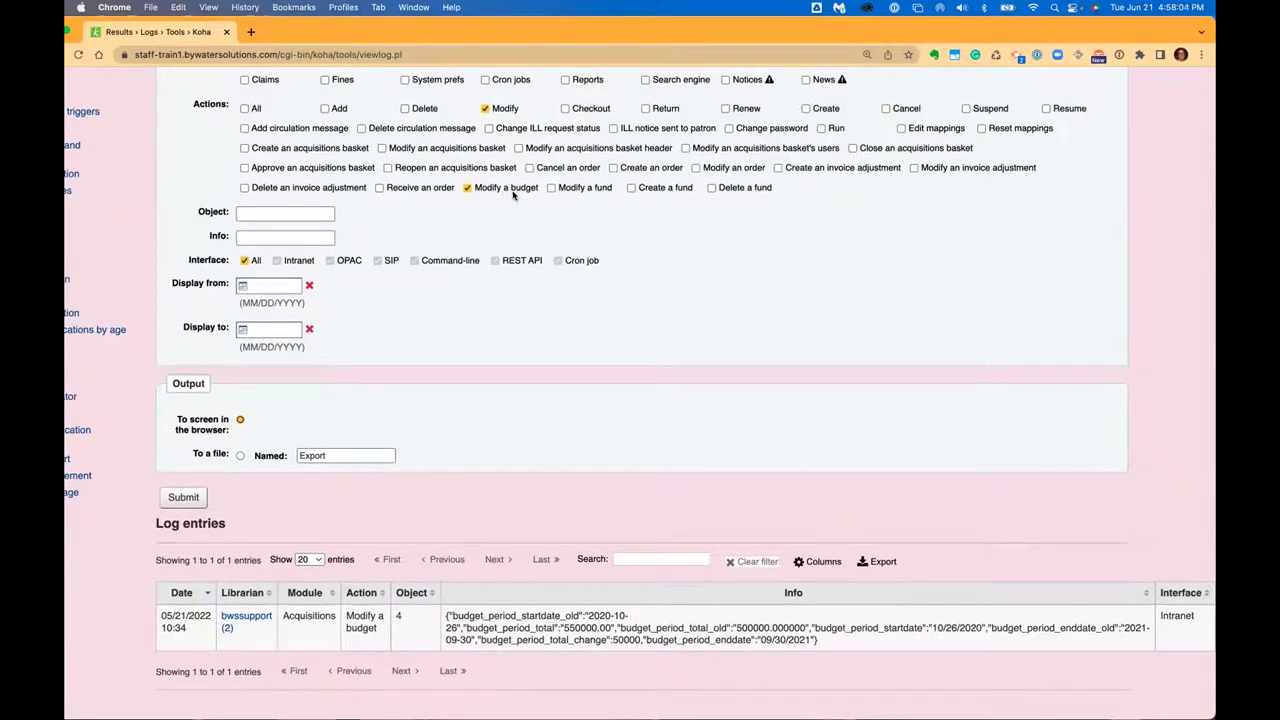
pyautogui.scroll(-1, 570, 459)
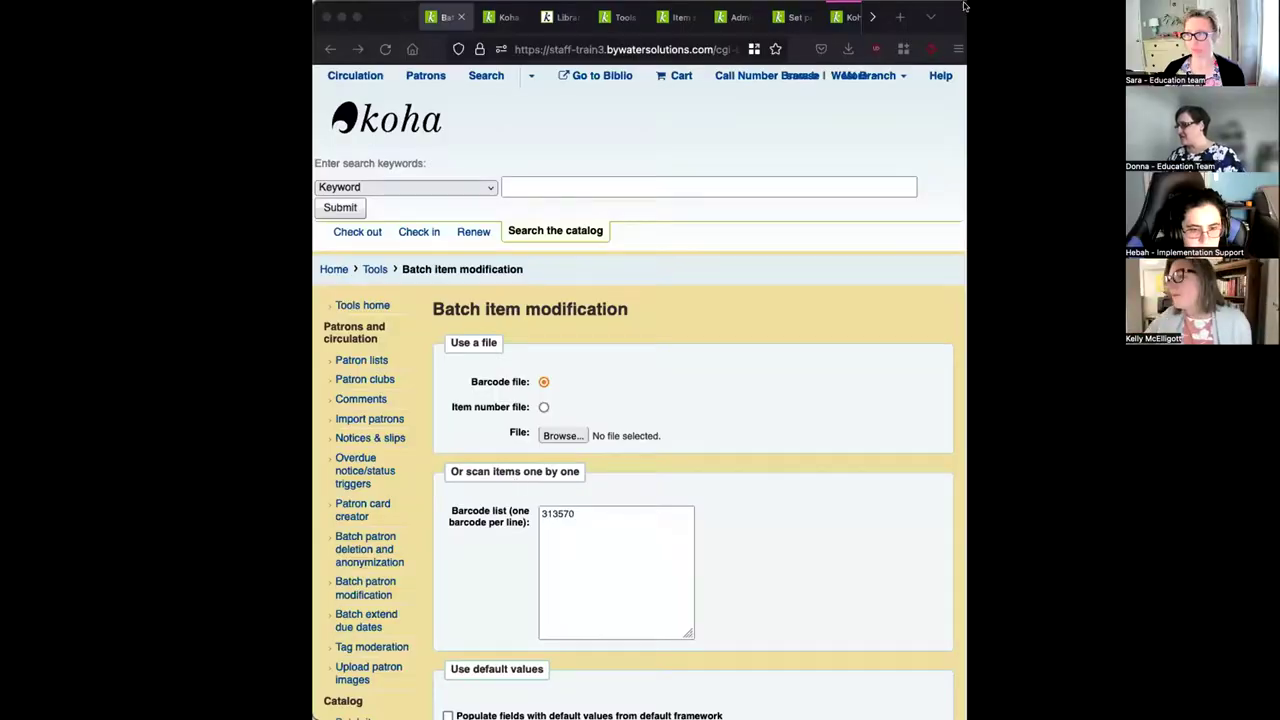
# - Set the non-public note to Donation for barcode 313570 through batch item modification, save, and check the note in the results table
pyautogui.click(953, 17)
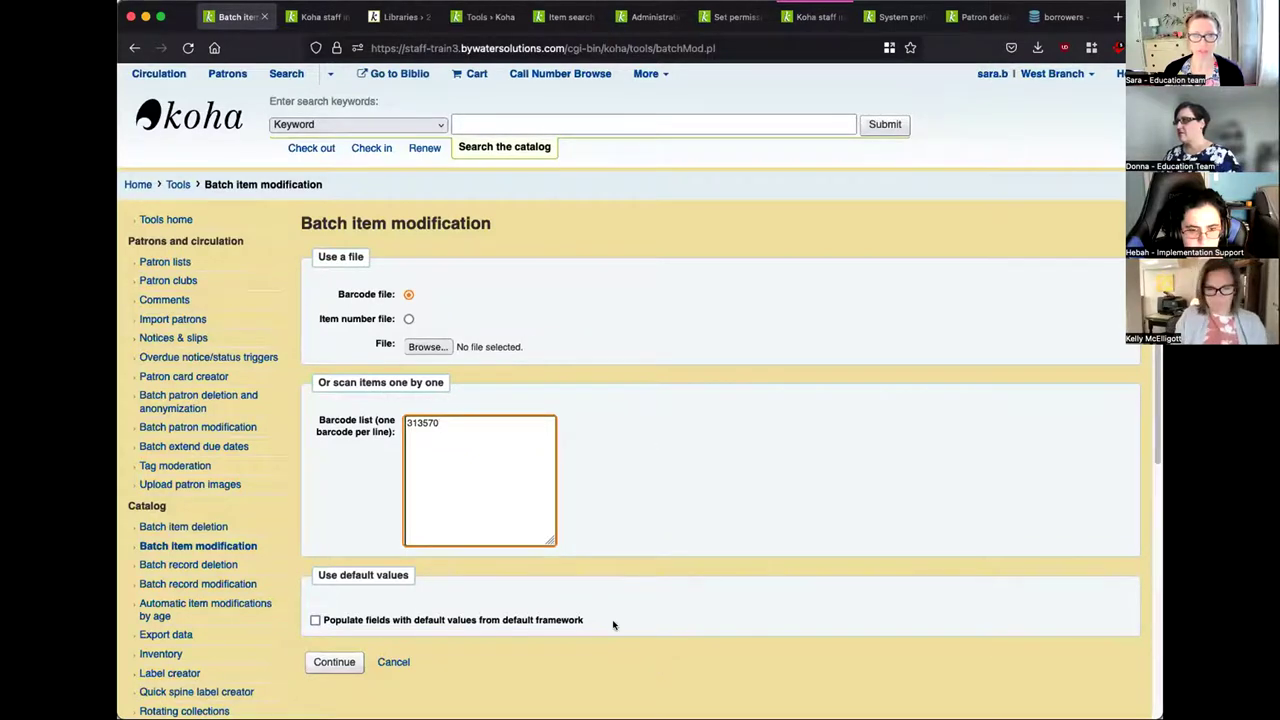
pyautogui.click(333, 663)
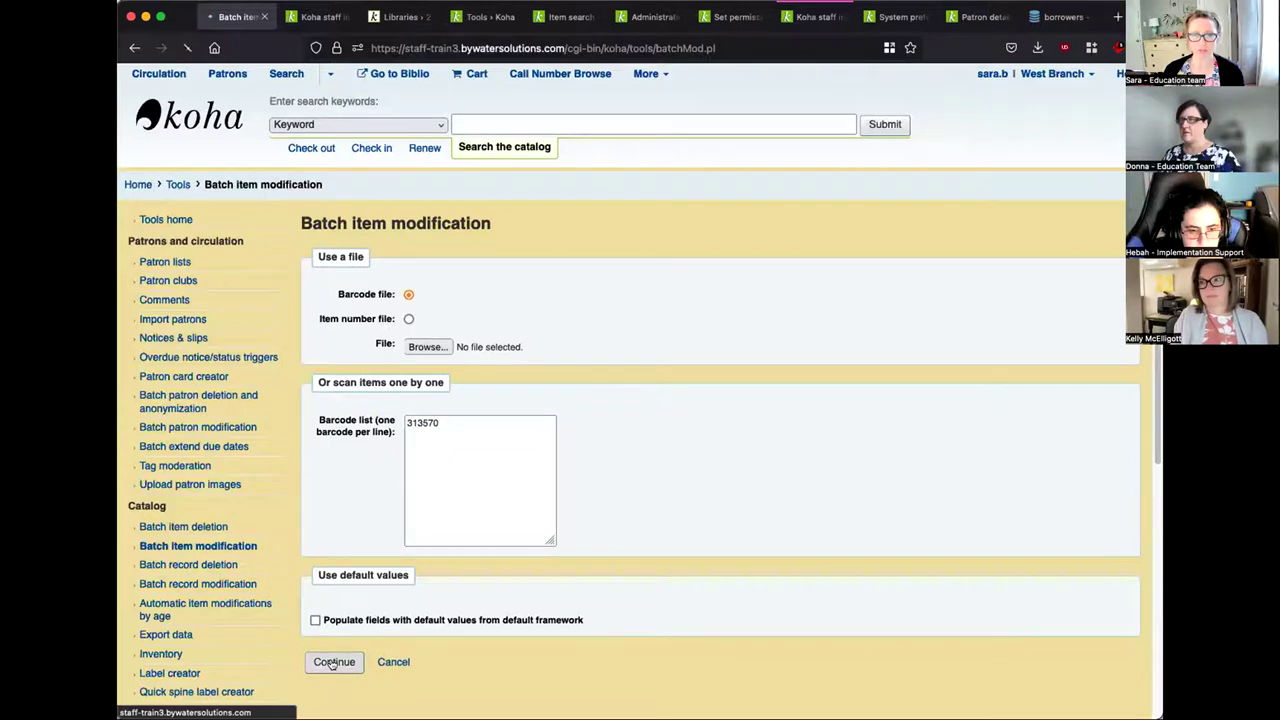
pyautogui.scroll(-5, 617, 530)
pyautogui.scroll(-3, 617, 542)
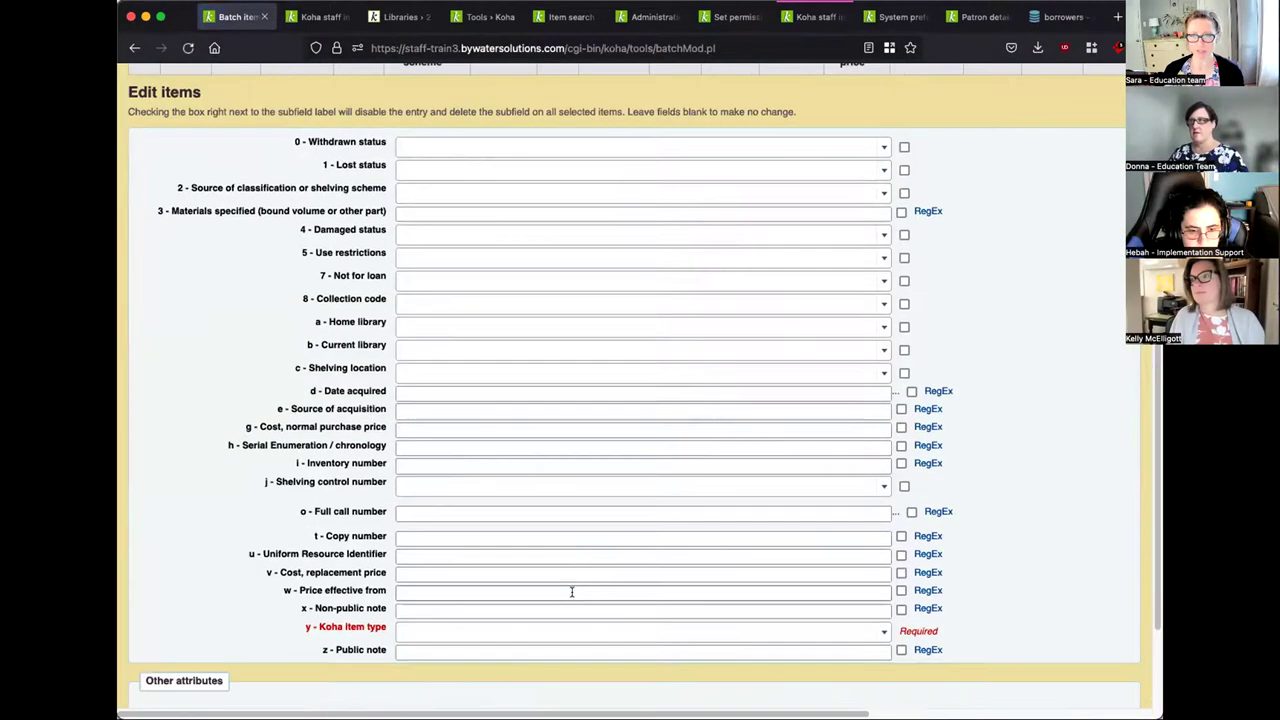
pyautogui.click(488, 473)
pyautogui.write('Donation')
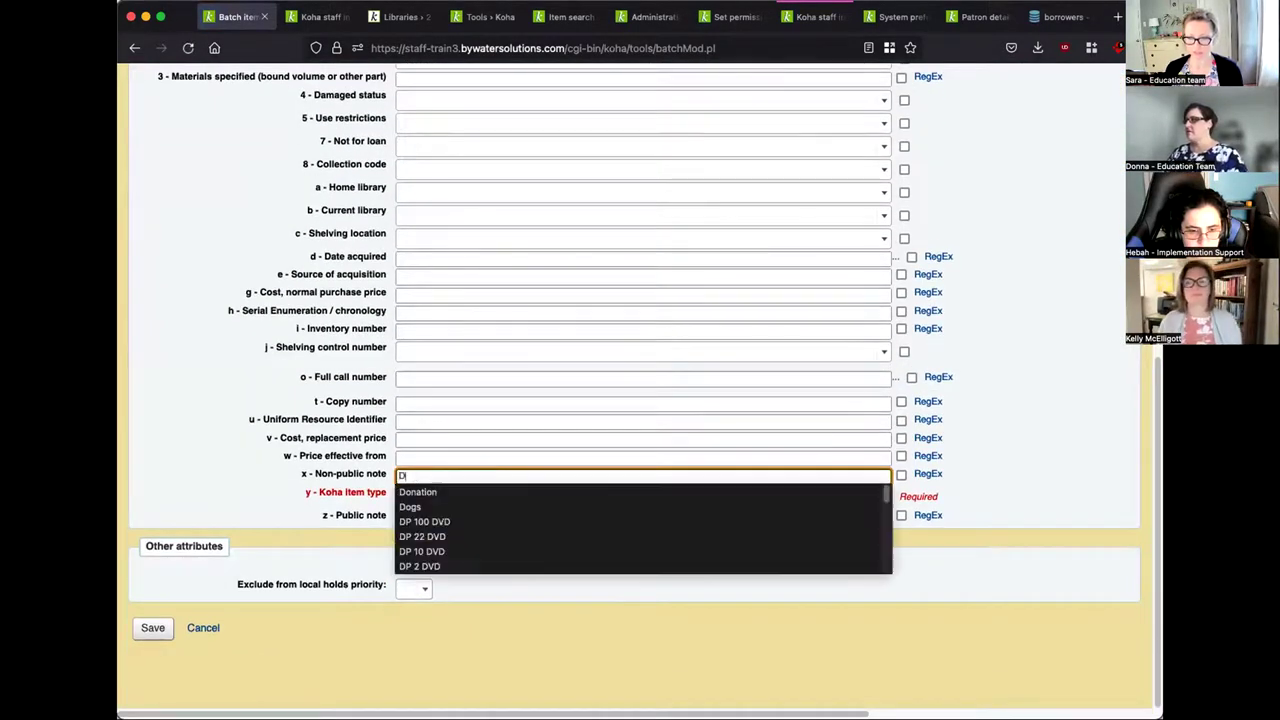
pyautogui.click(151, 626)
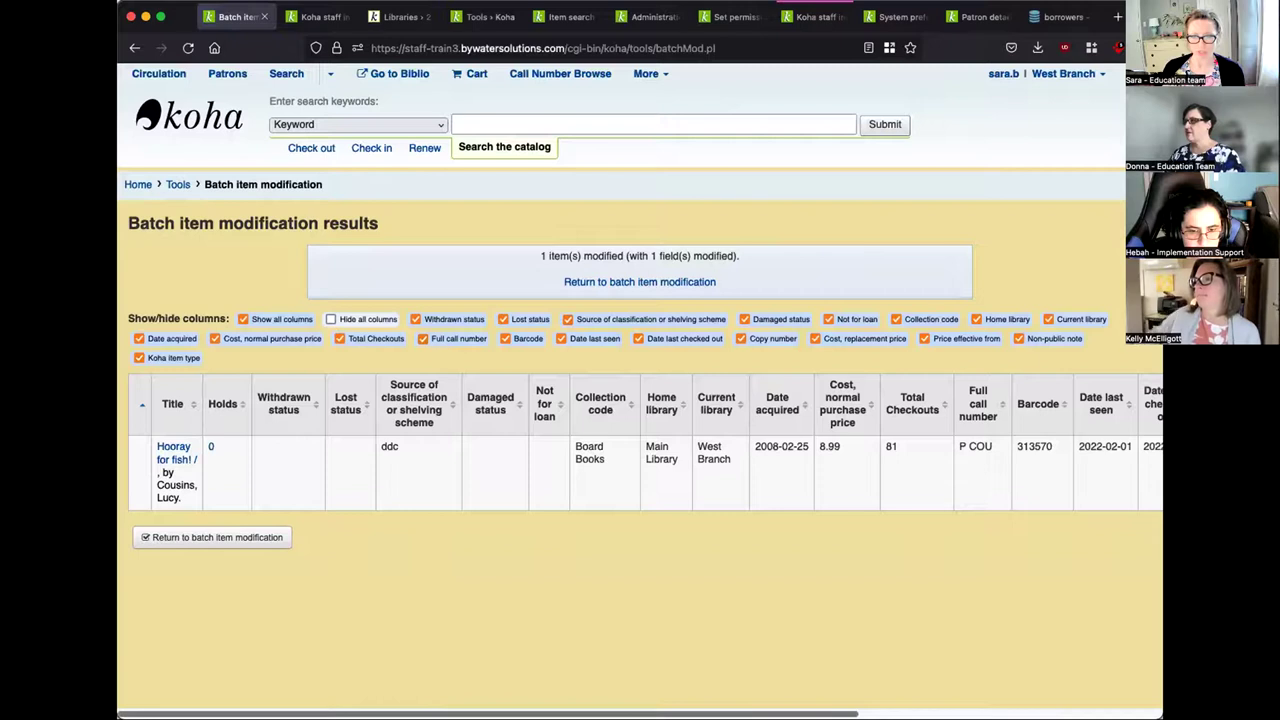
pyautogui.hscroll(5, 431, 704)
pyautogui.hscroll(-5, 1158, 454)
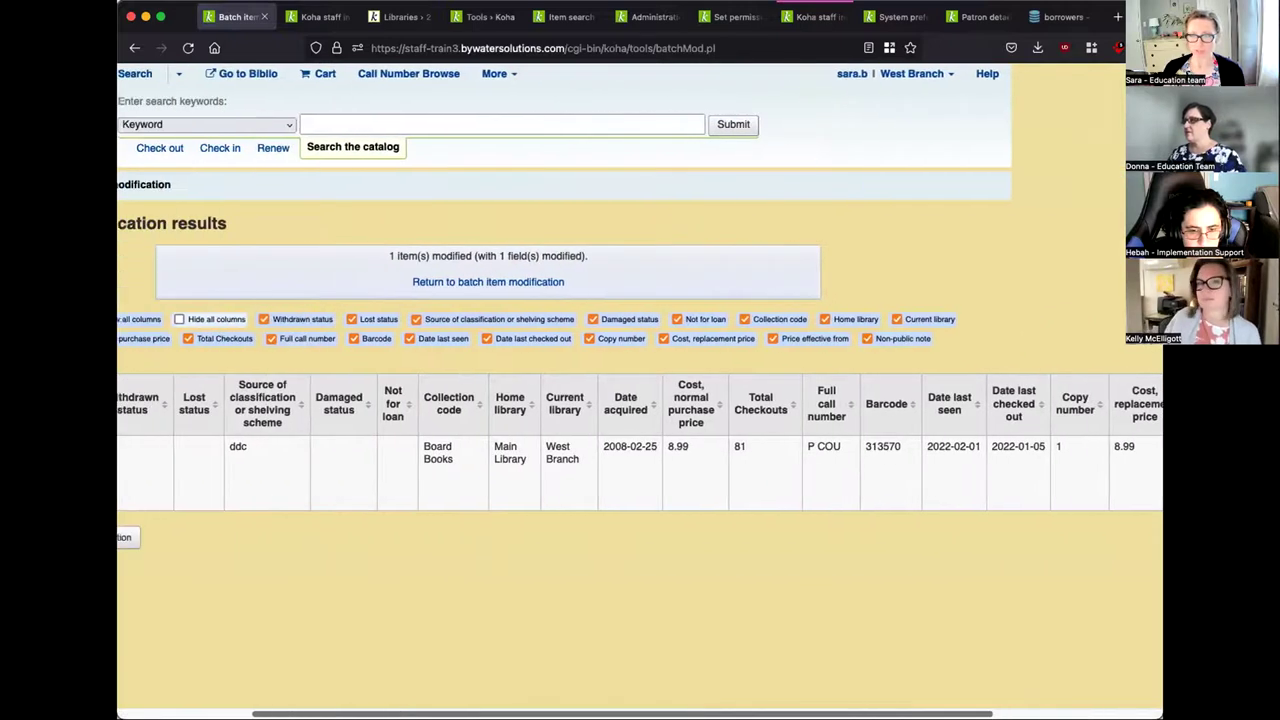
pyautogui.hscroll(5, 1158, 454)
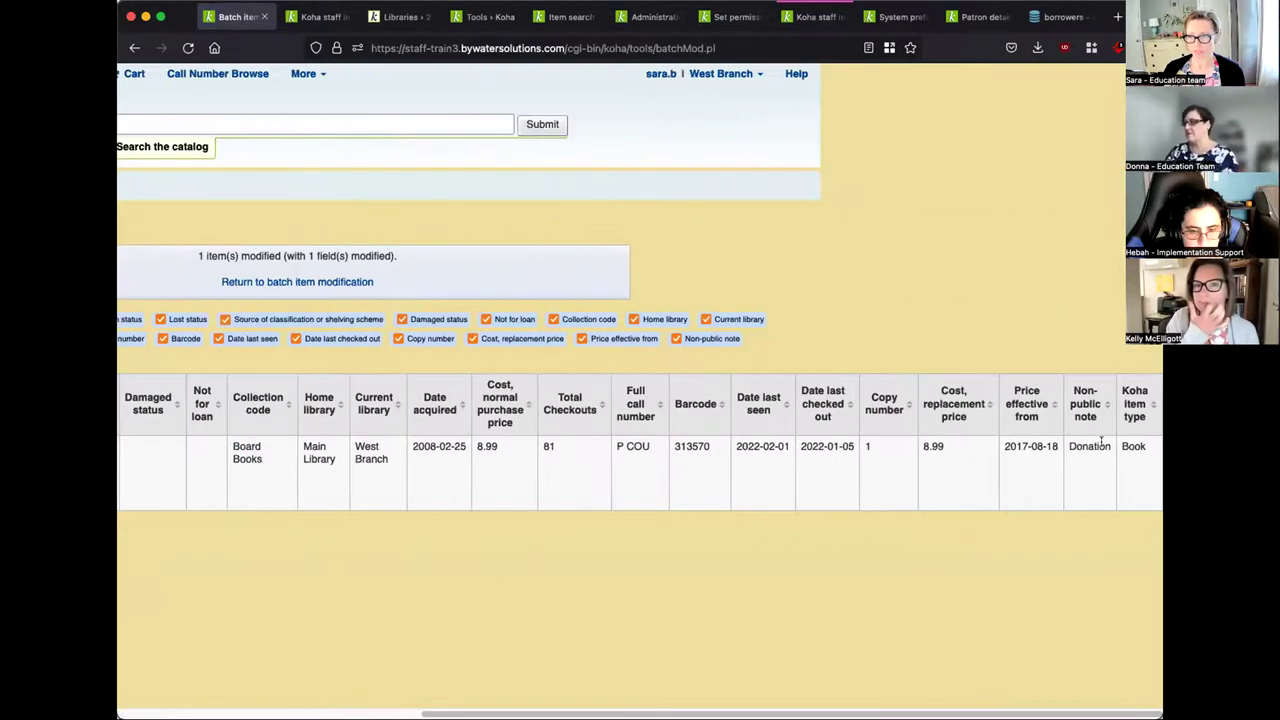
pyautogui.hscroll(-5, 1089, 685)
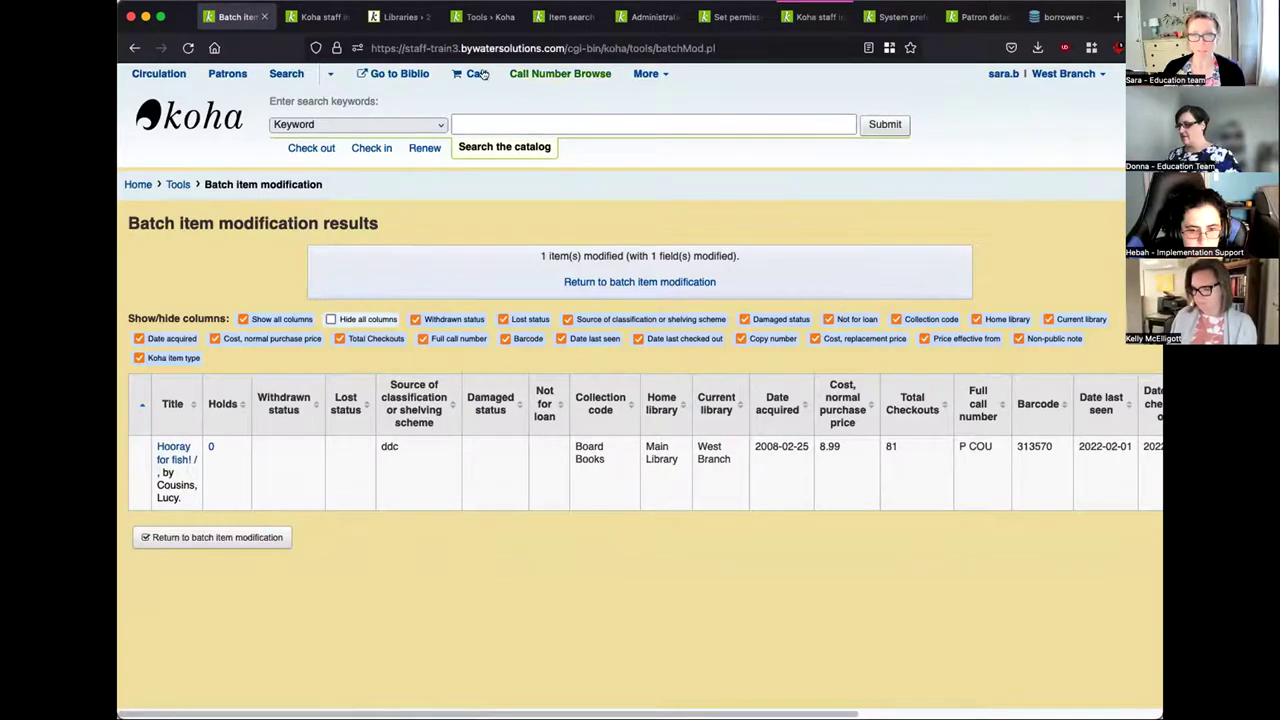
# - Close the batch item modification results and open Manage background jobs from Koha administration
pyautogui.click(265, 18)
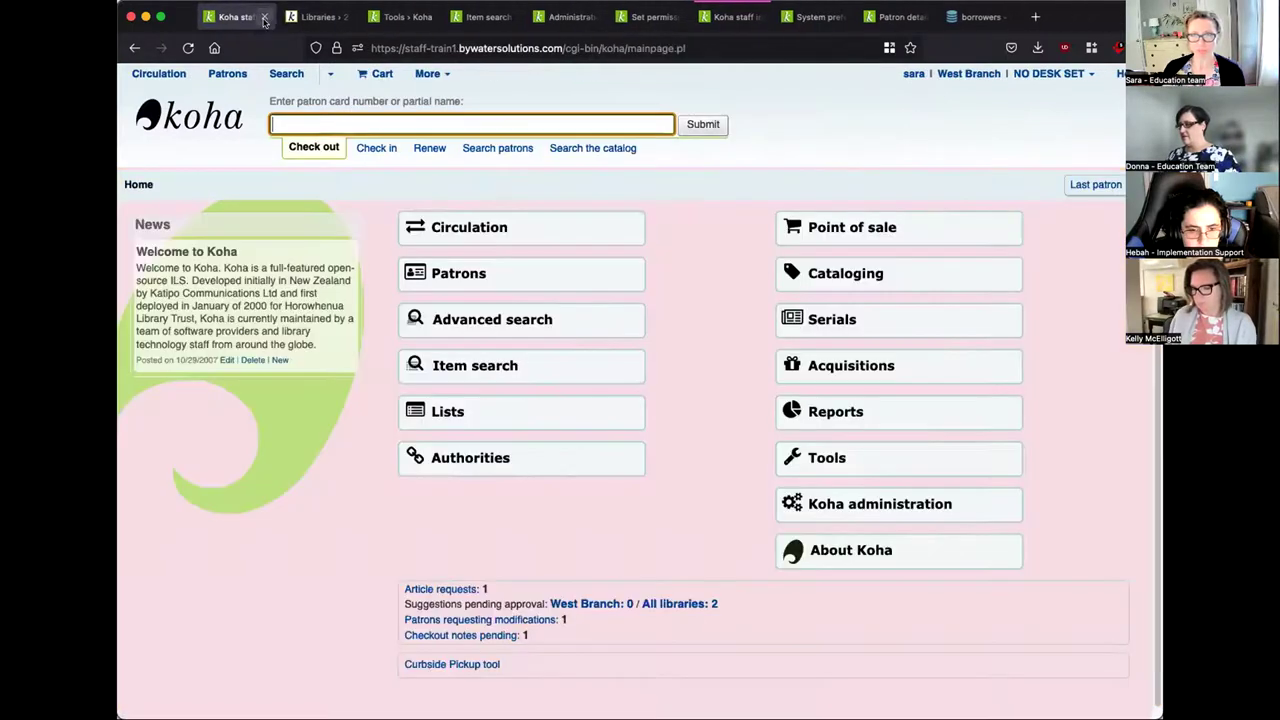
pyautogui.click(481, 19)
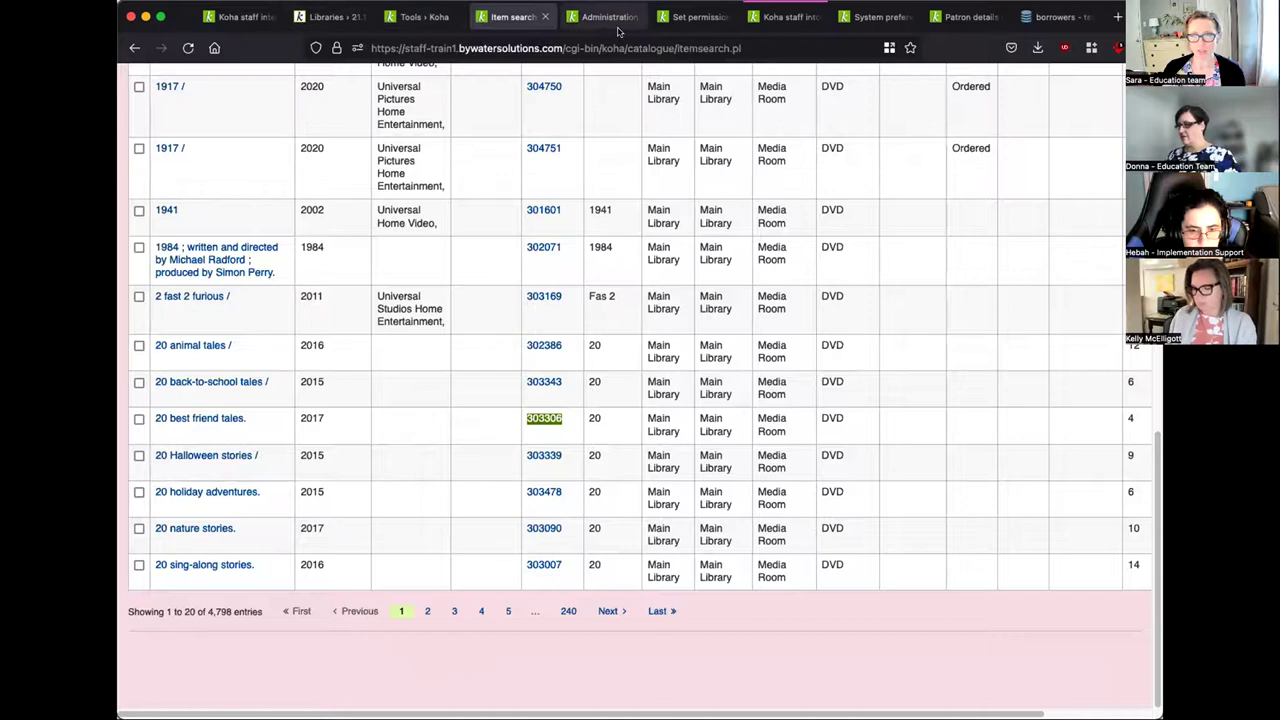
pyautogui.click(607, 20)
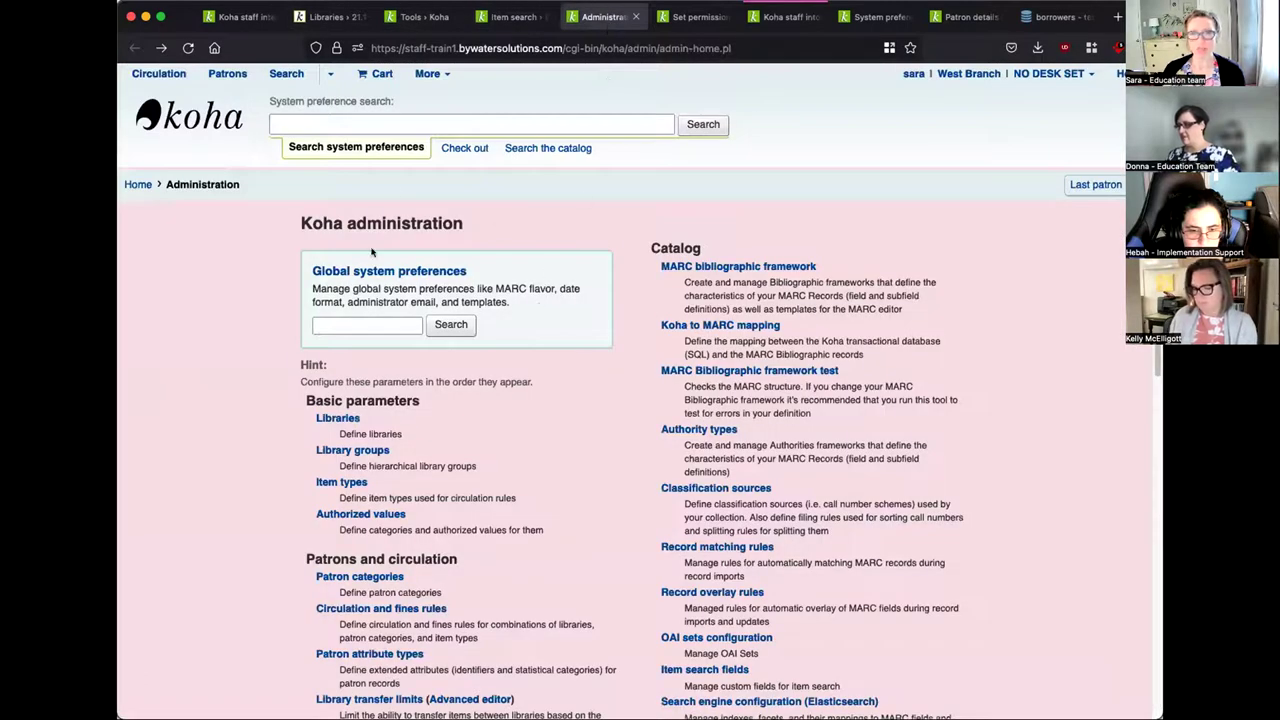
pyautogui.click(137, 185)
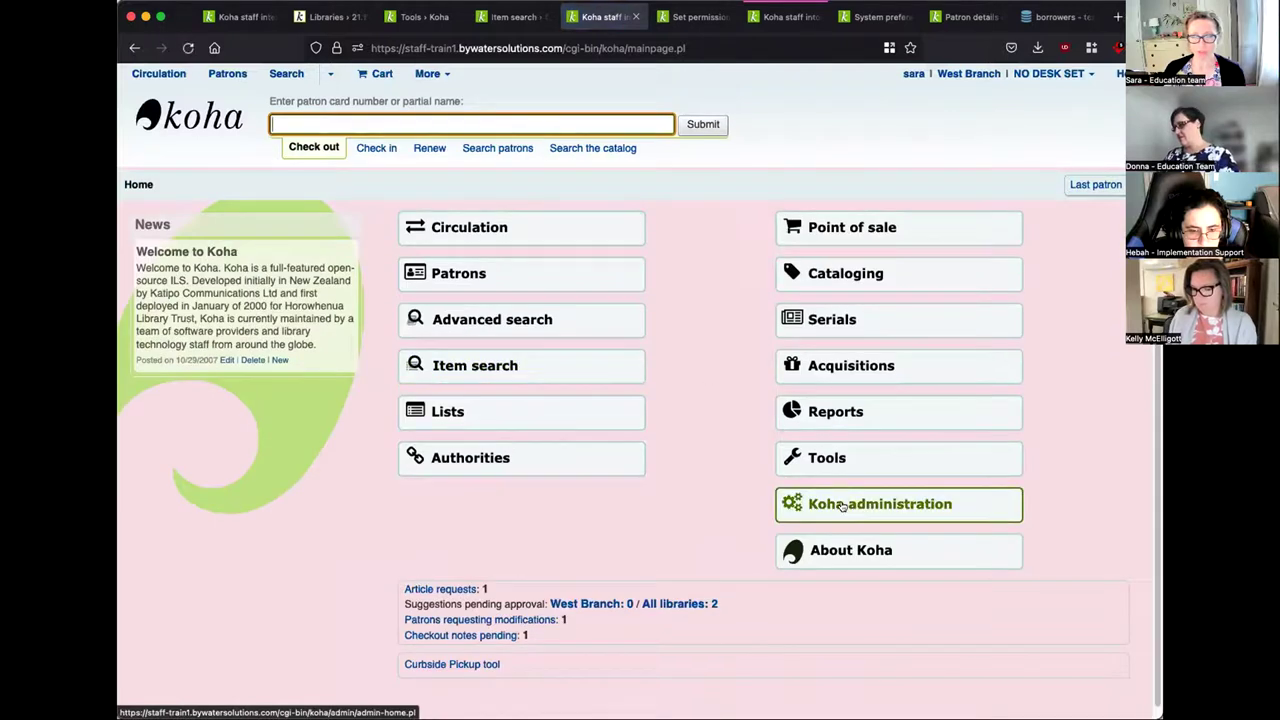
pyautogui.click(843, 505)
pyautogui.scroll(-5, 572, 401)
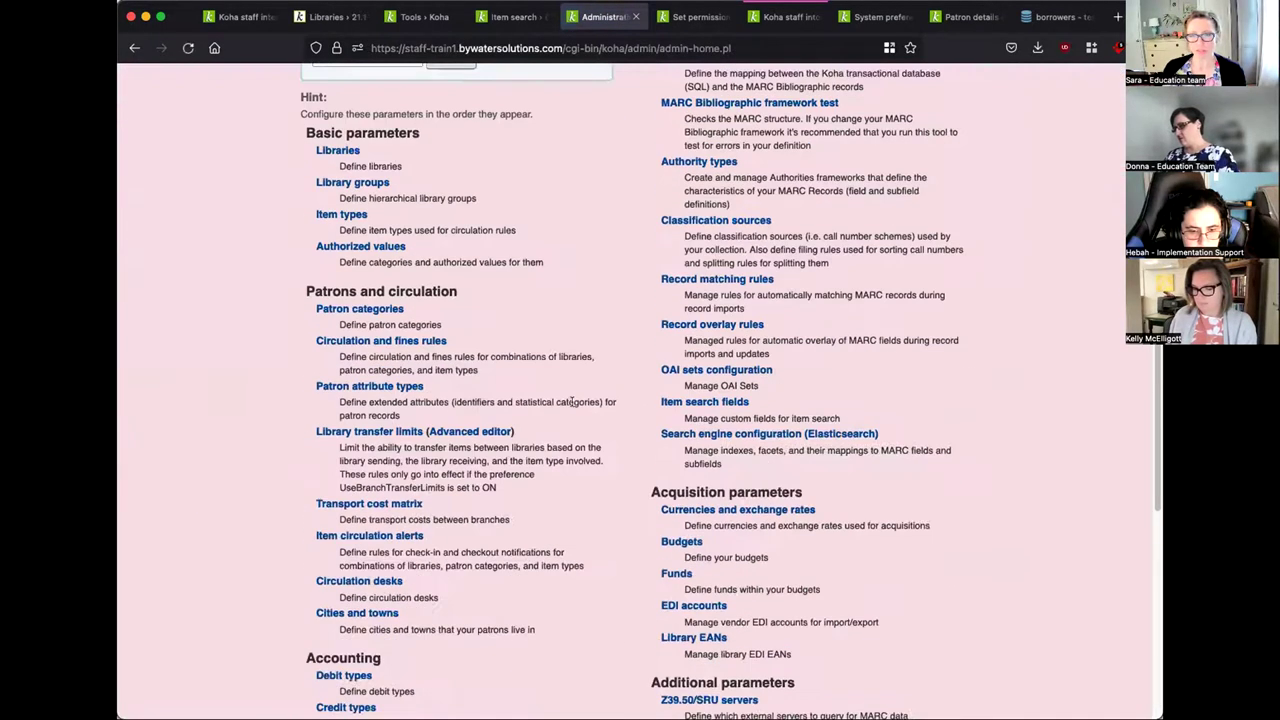
pyautogui.scroll(-5, 572, 401)
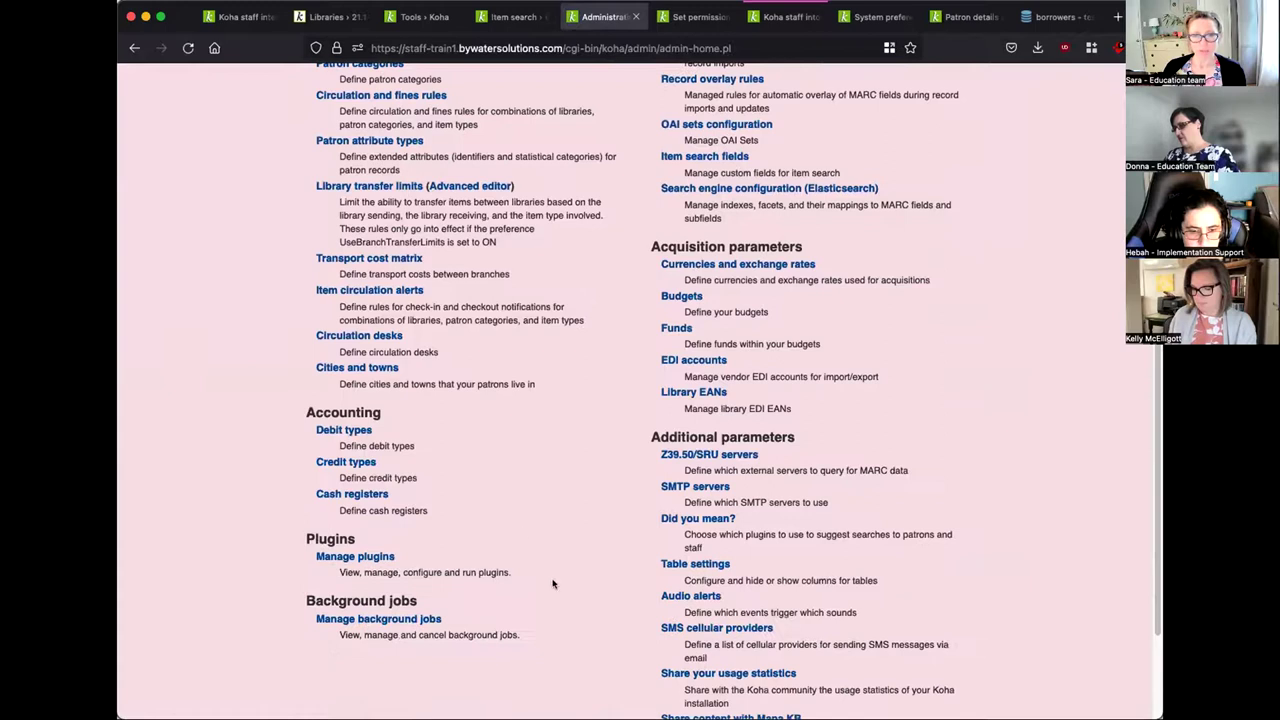
pyautogui.click(330, 620)
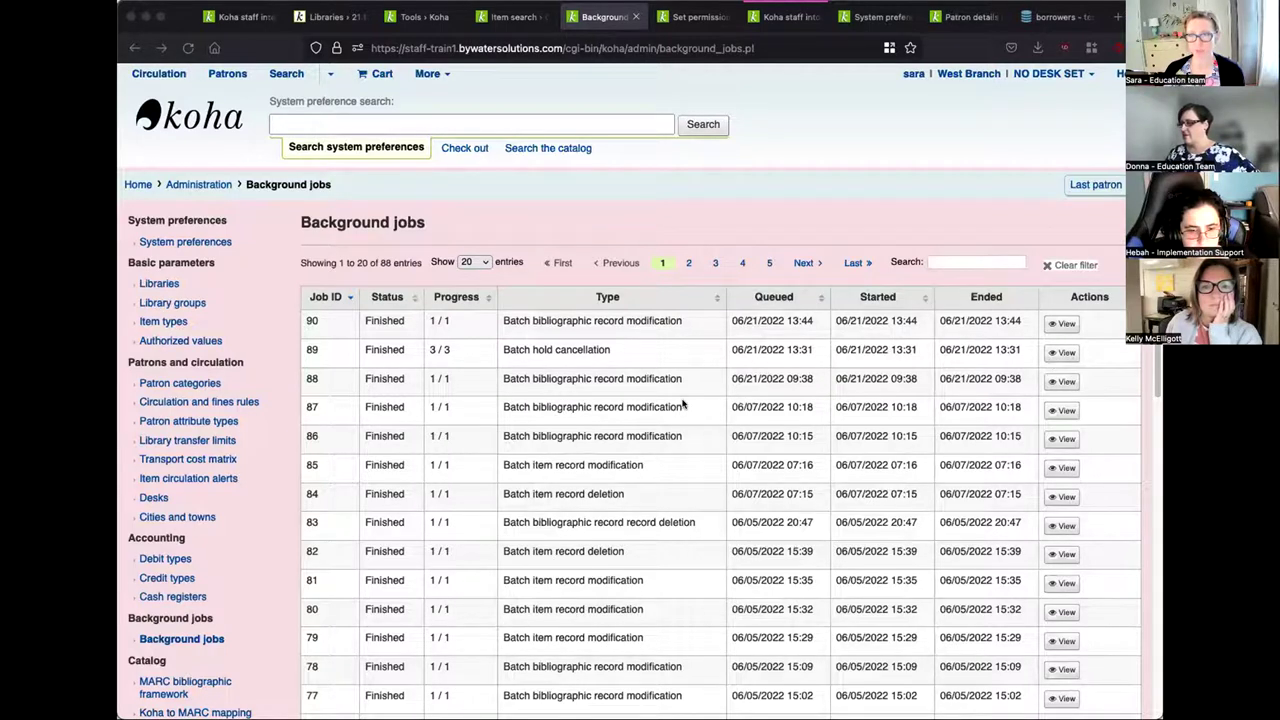
# - Examine the details of the batch hold cancellation job 89, including its cancelled holds, and return to the job list
pyautogui.click(1062, 354)
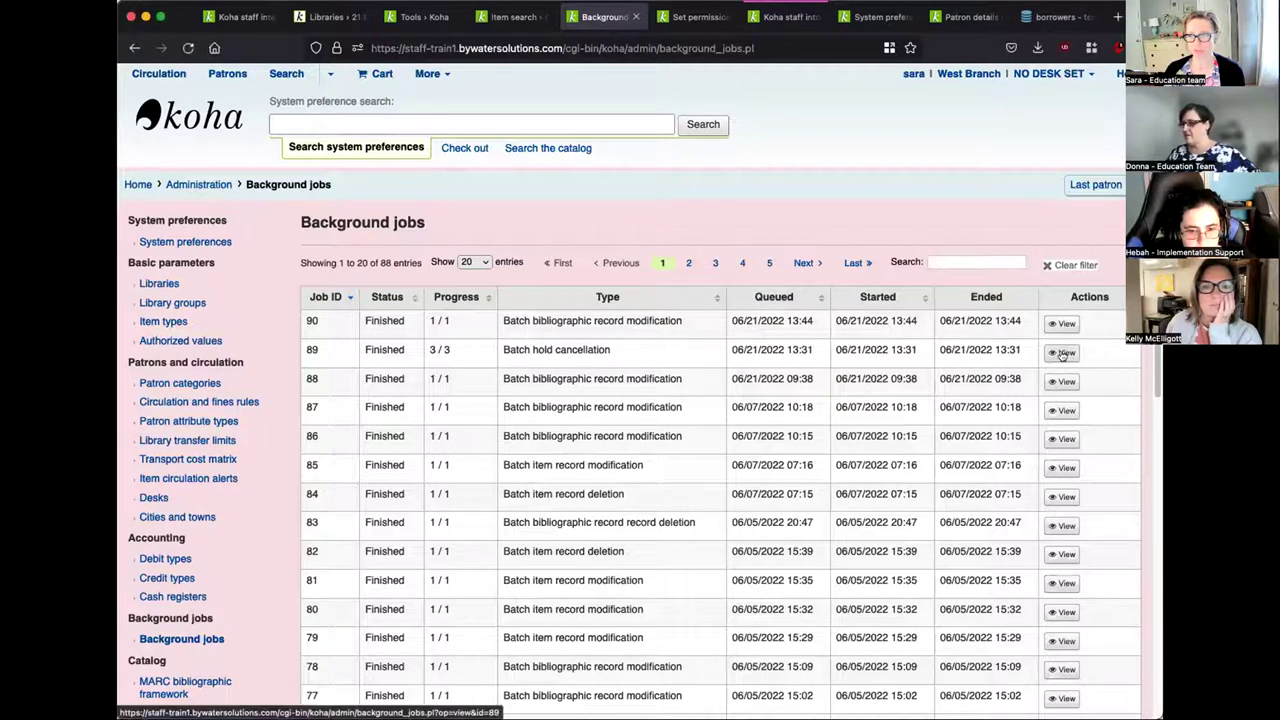
pyautogui.click(1062, 354)
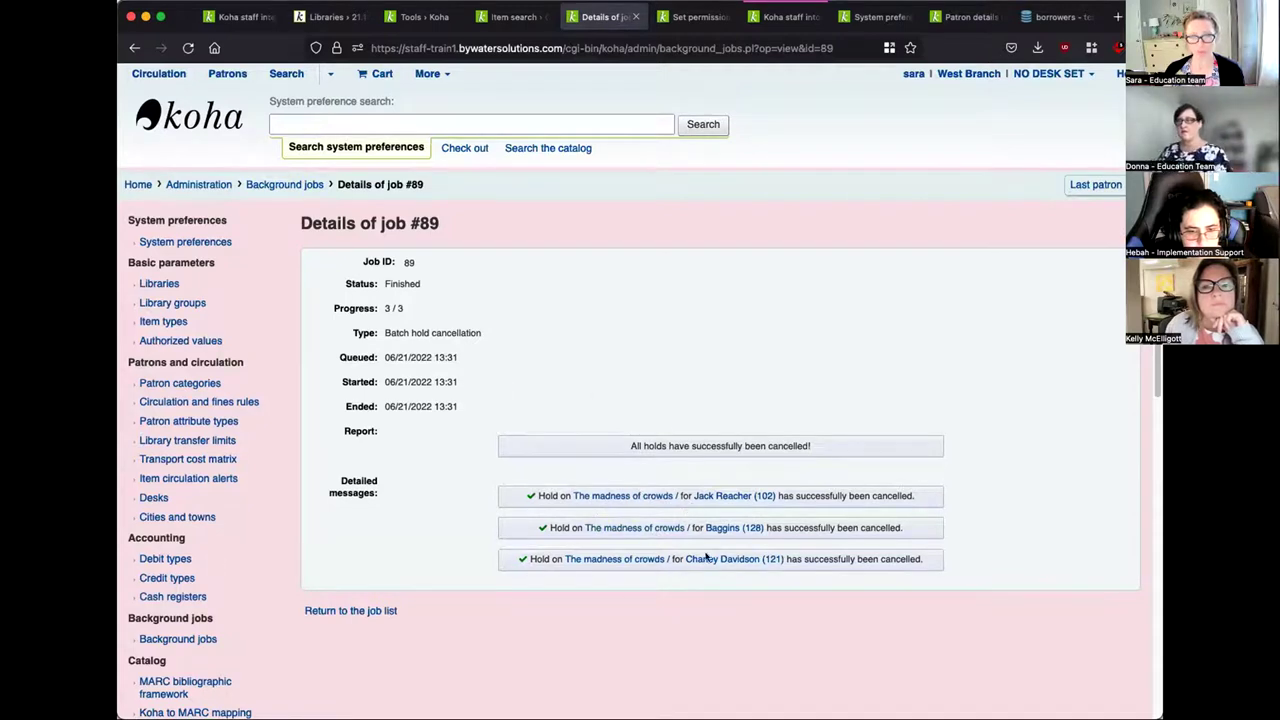
pyautogui.click(366, 611)
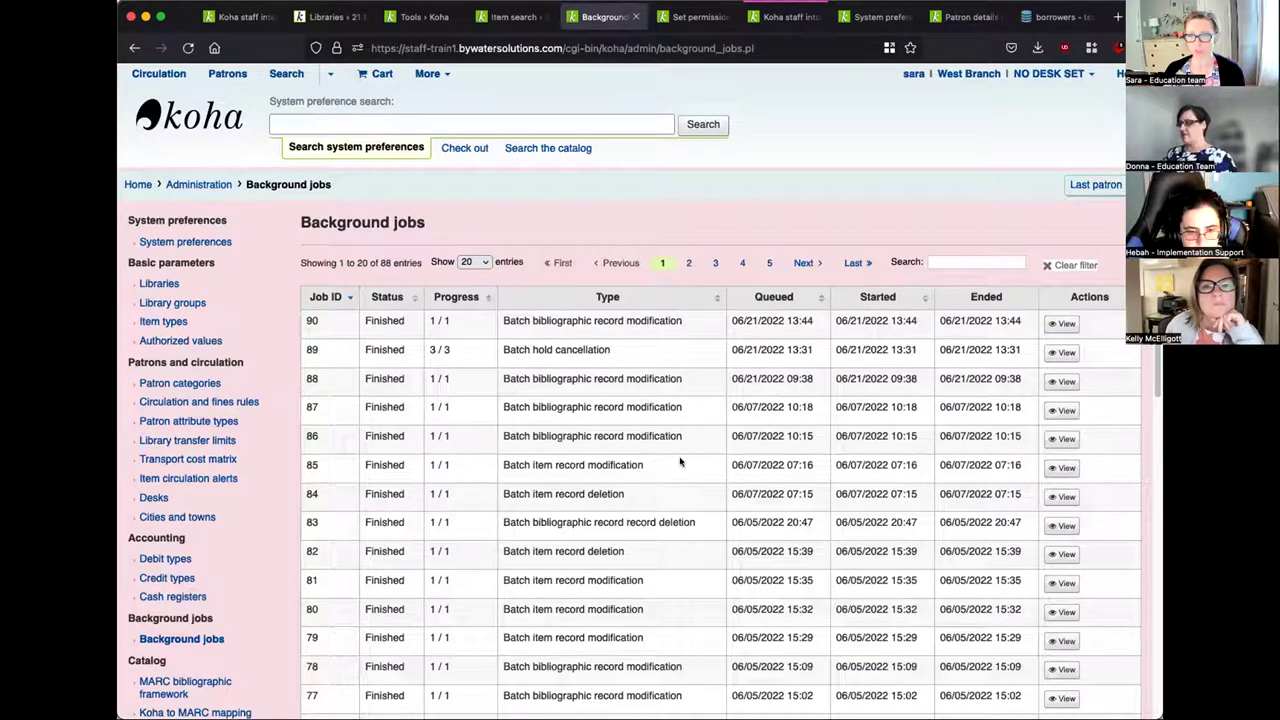
# - Examine the details of batch item record modification job 85 and its full modified-item table, and return to the job list
pyautogui.click(1064, 467)
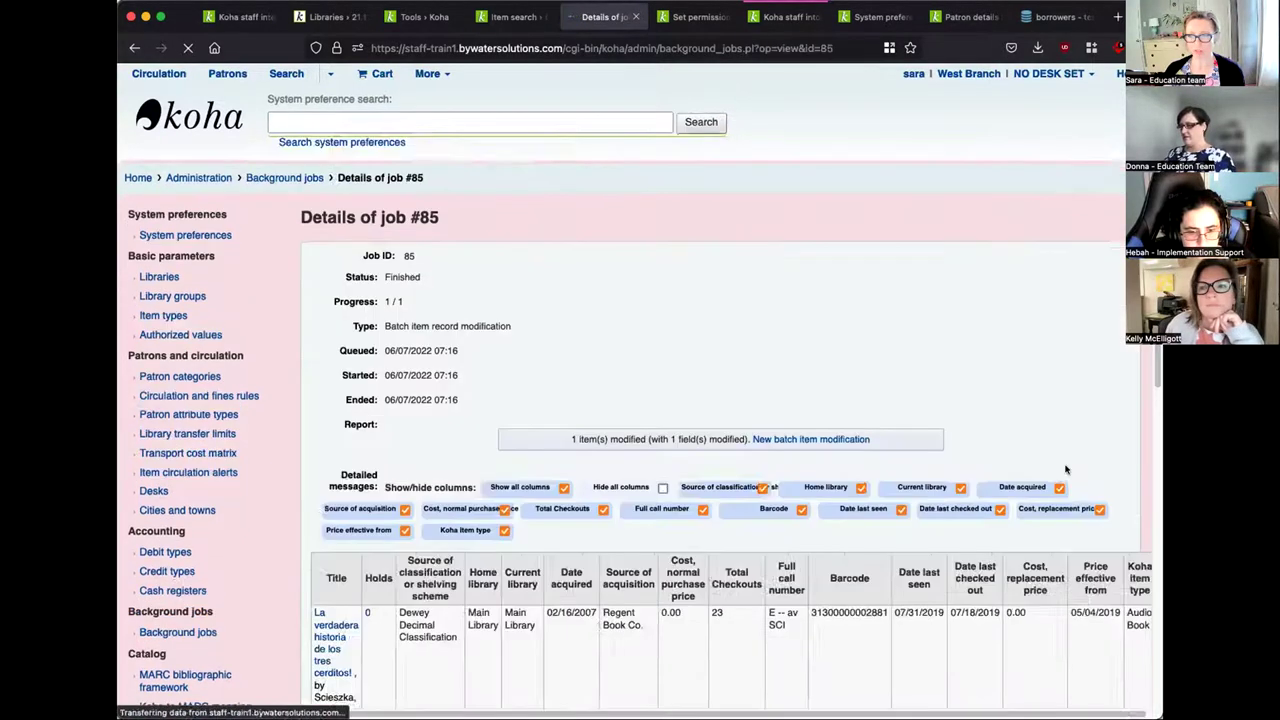
pyautogui.scroll(-3, 968, 460)
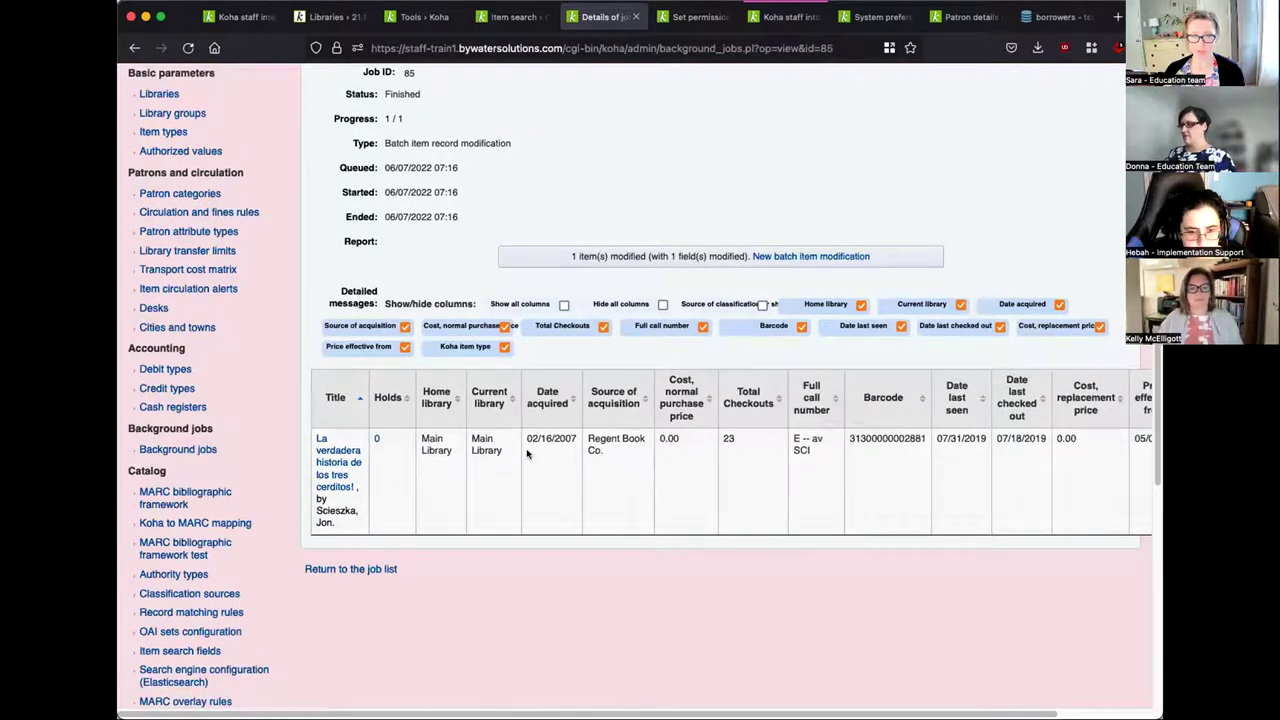
pyautogui.hscroll(3, 634, 390)
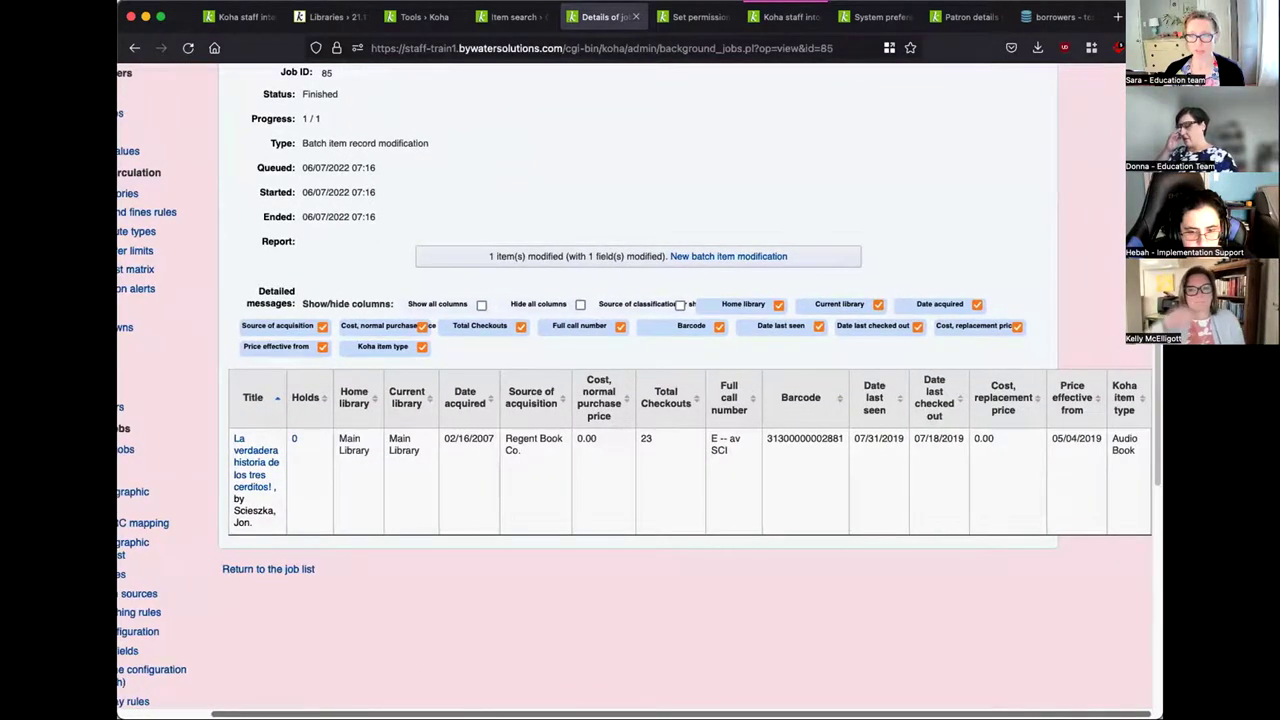
pyautogui.hscroll(-3, 599, 567)
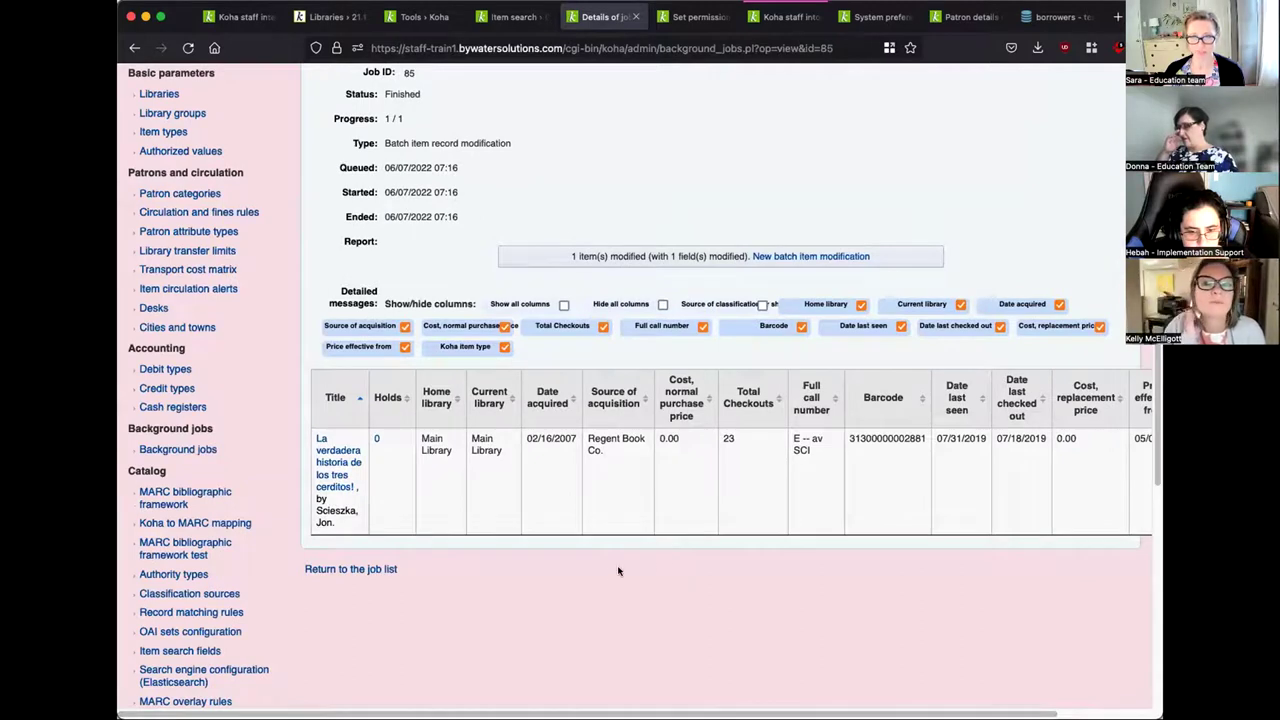
pyautogui.scroll(3, 580, 500)
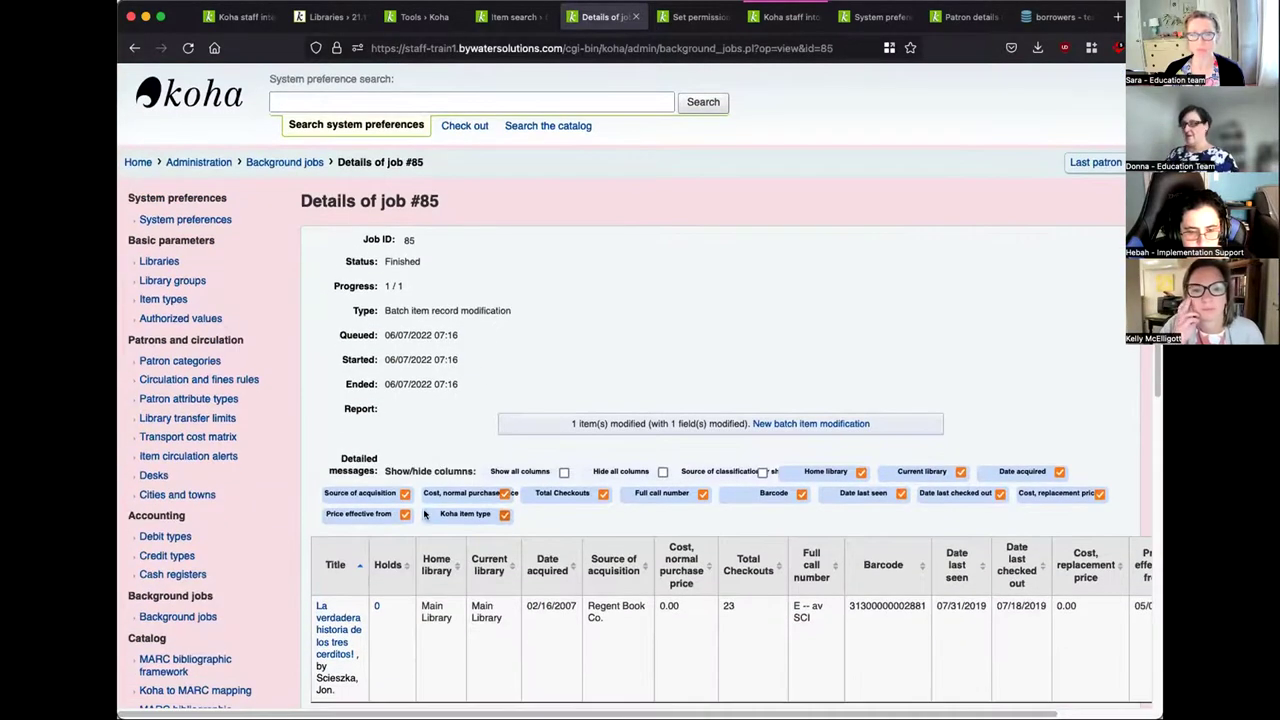
pyautogui.scroll(-1, 424, 513)
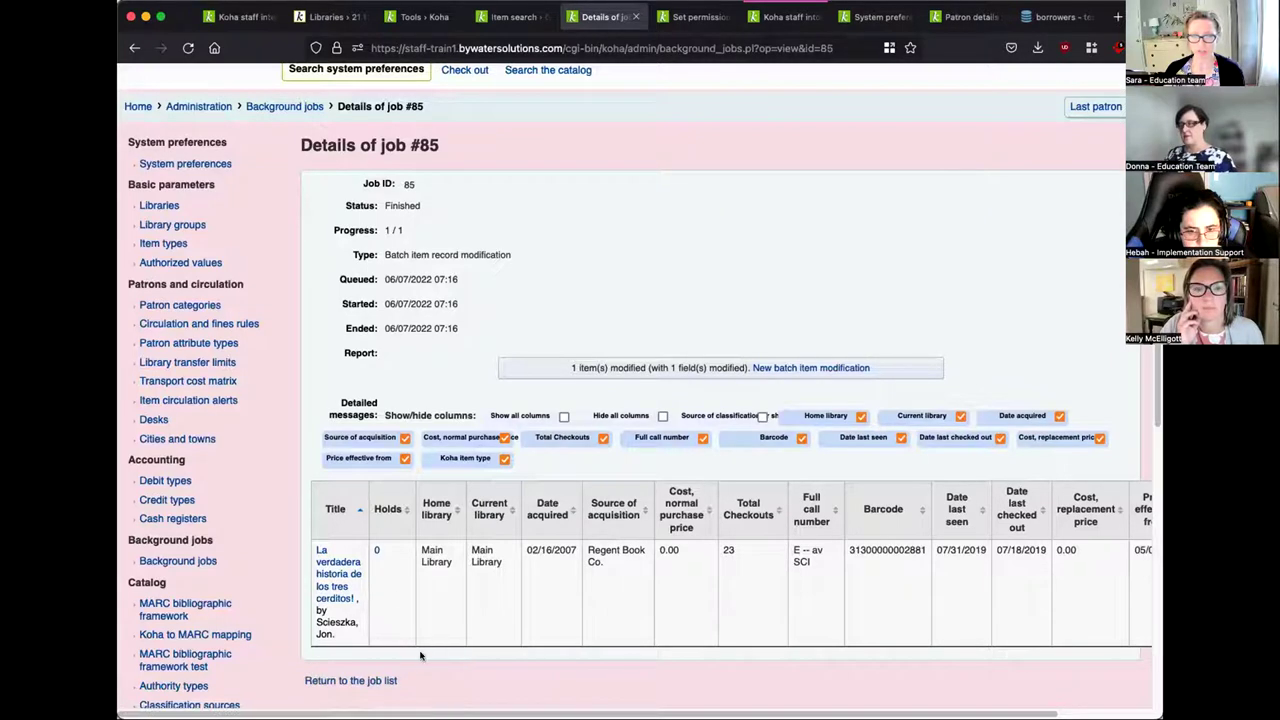
pyautogui.click(369, 681)
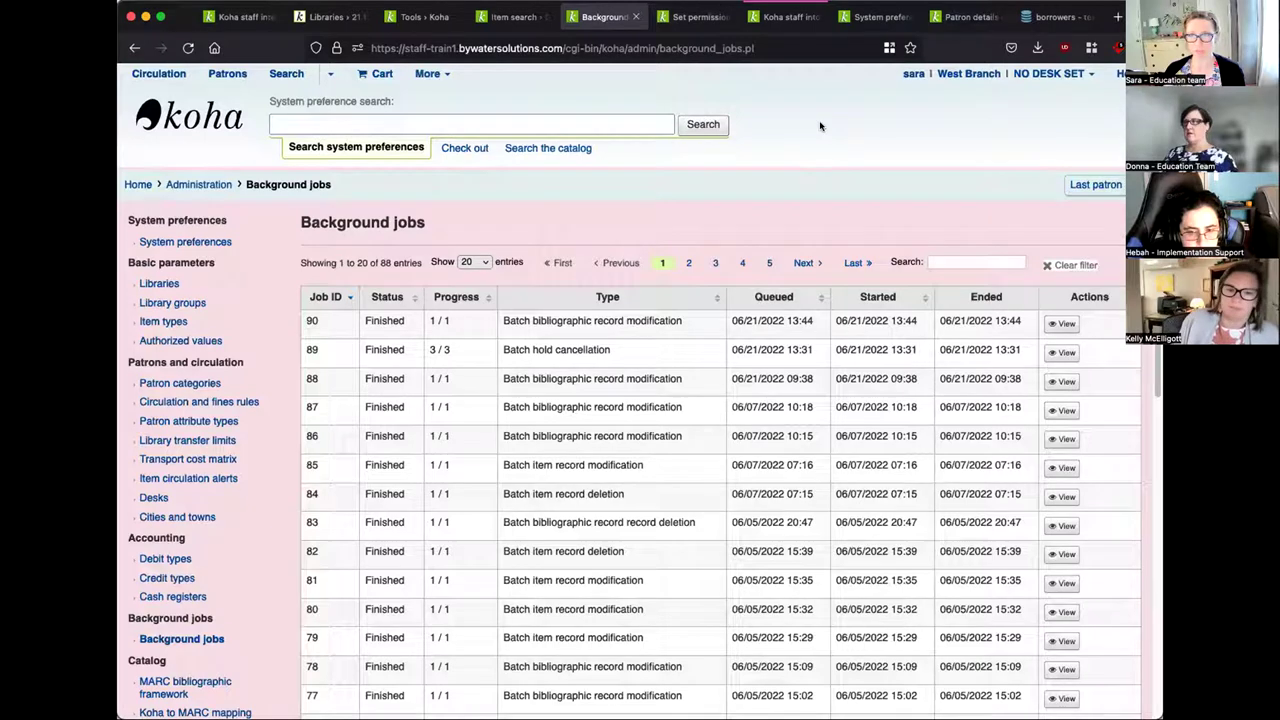
# - Open the permissions of the logged-in staff account and filter them by manage_b to locate the background jobs permission
pyautogui.click(910, 74)
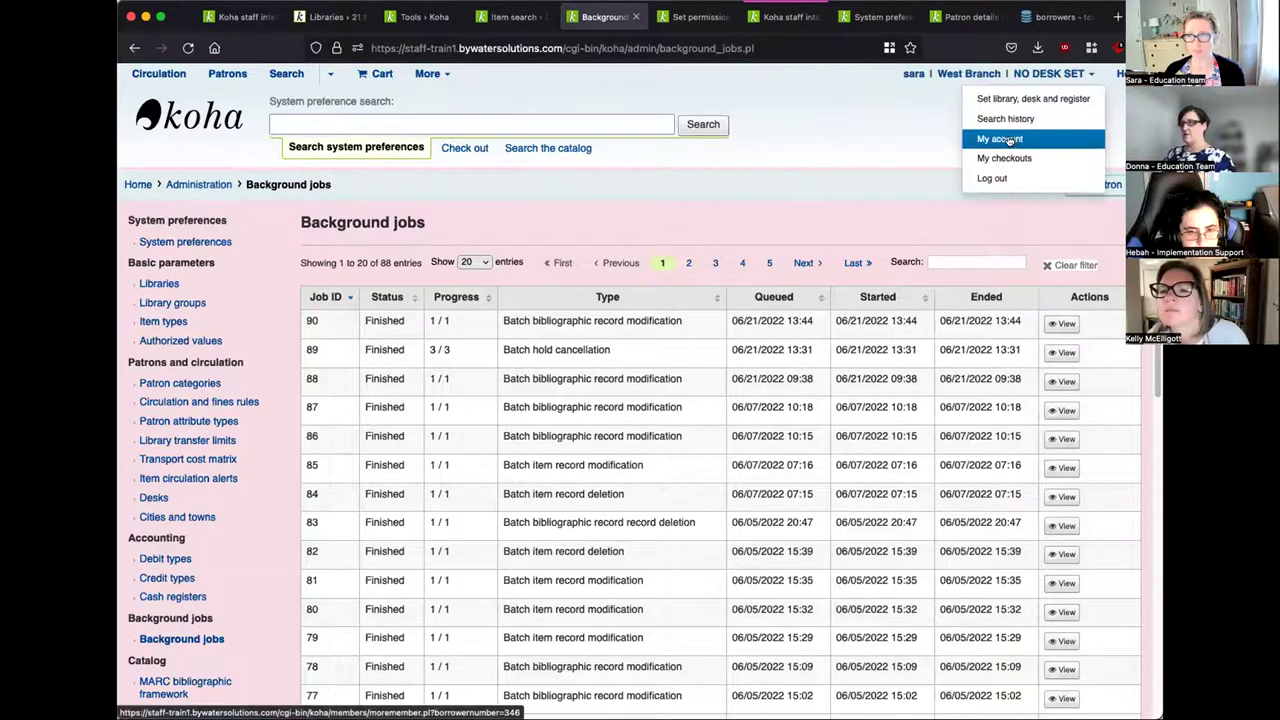
pyautogui.click(1005, 139)
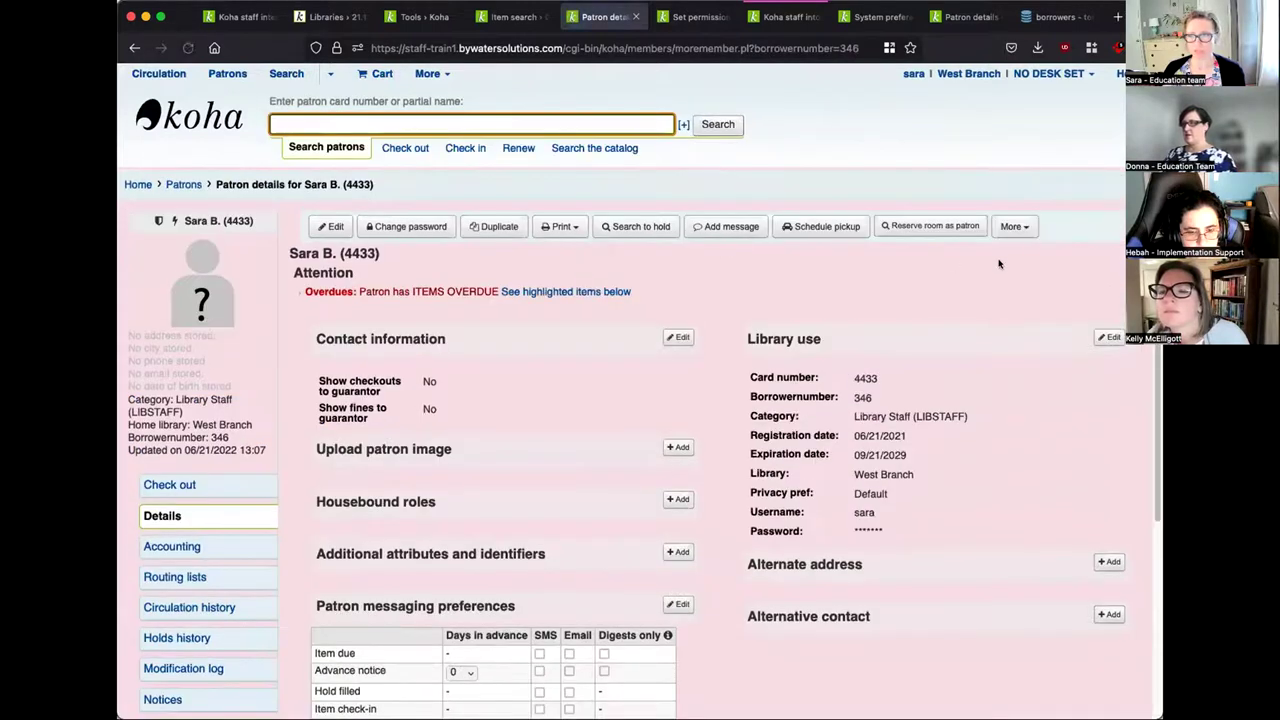
pyautogui.click(1014, 226)
pyautogui.click(944, 272)
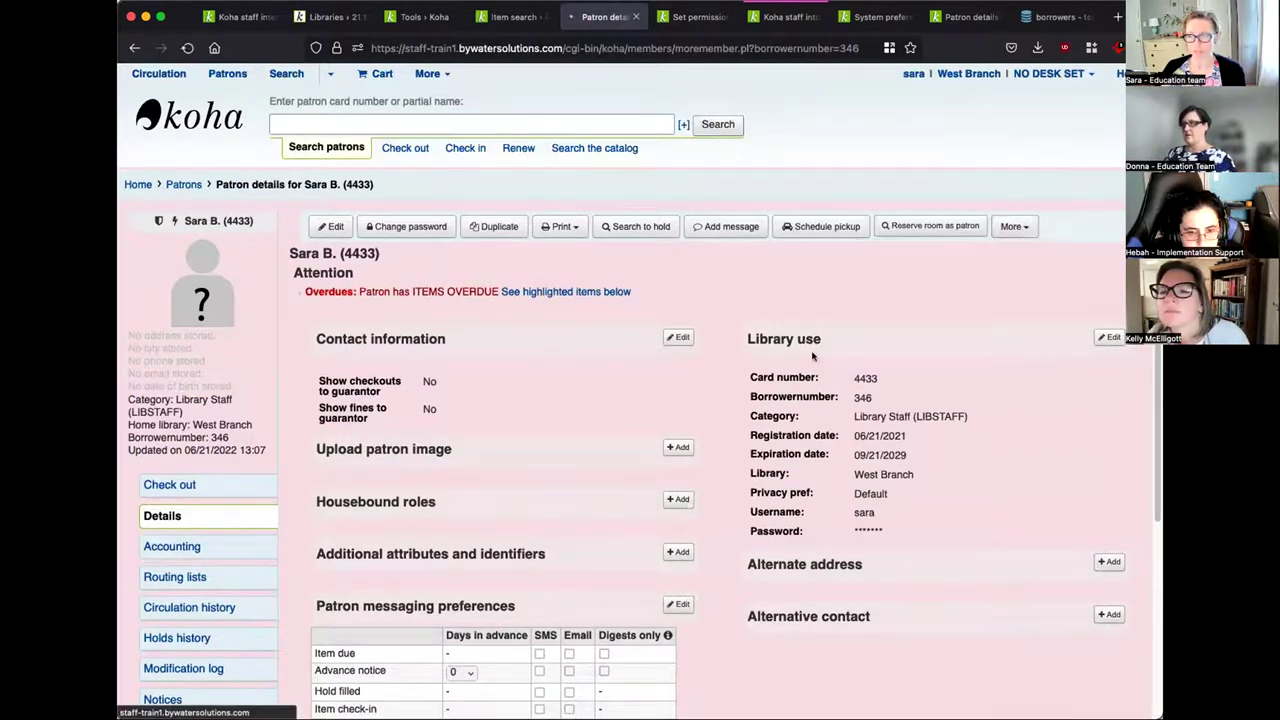
pyautogui.click(824, 283)
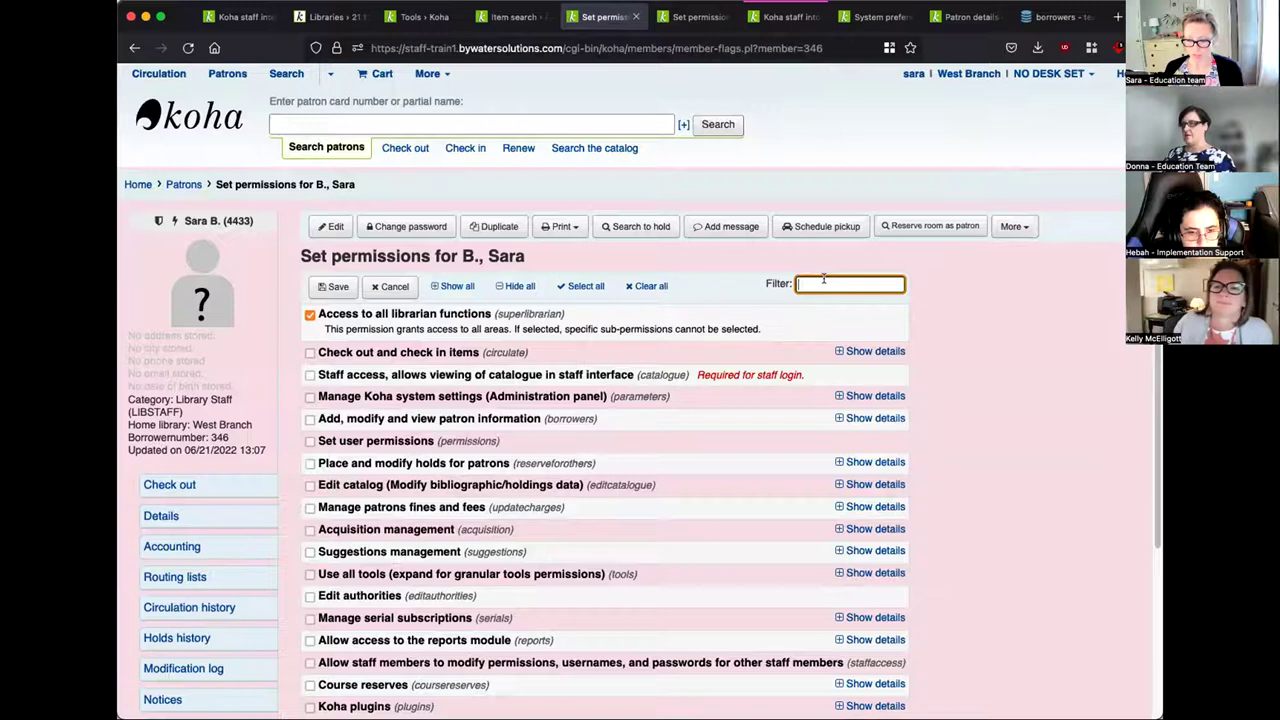
pyautogui.write('mana')
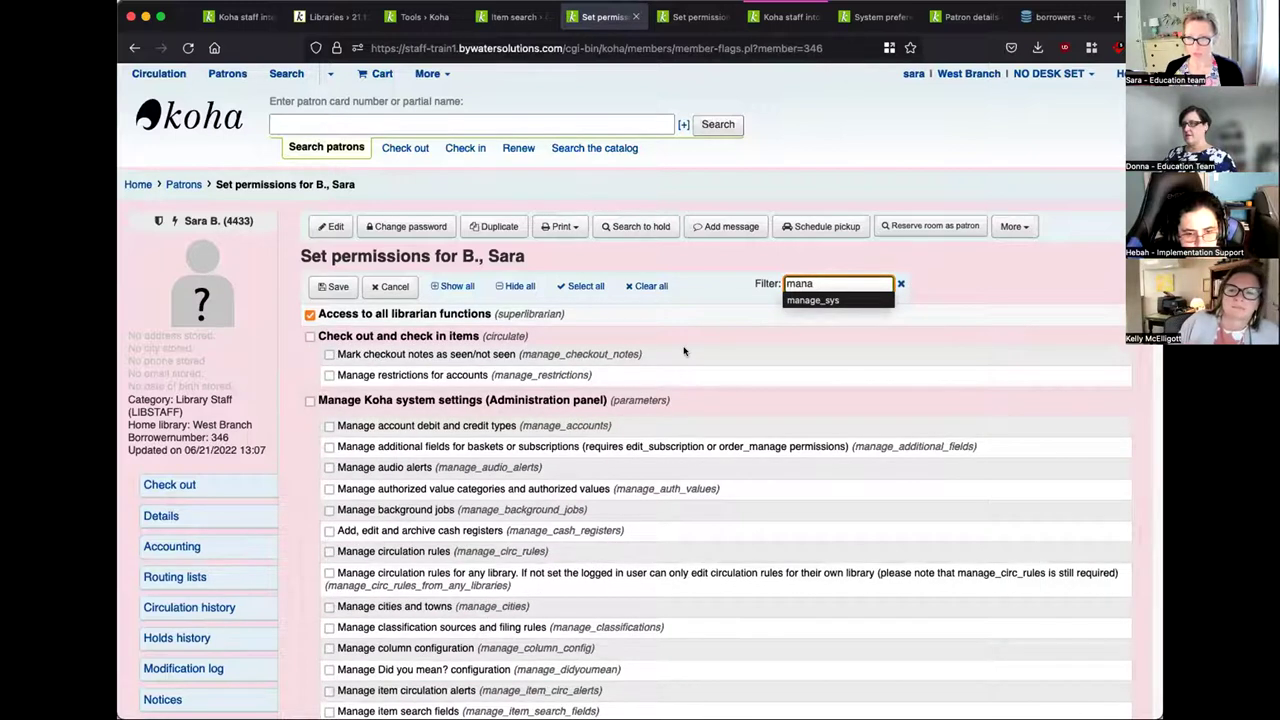
pyautogui.write('ge_b')
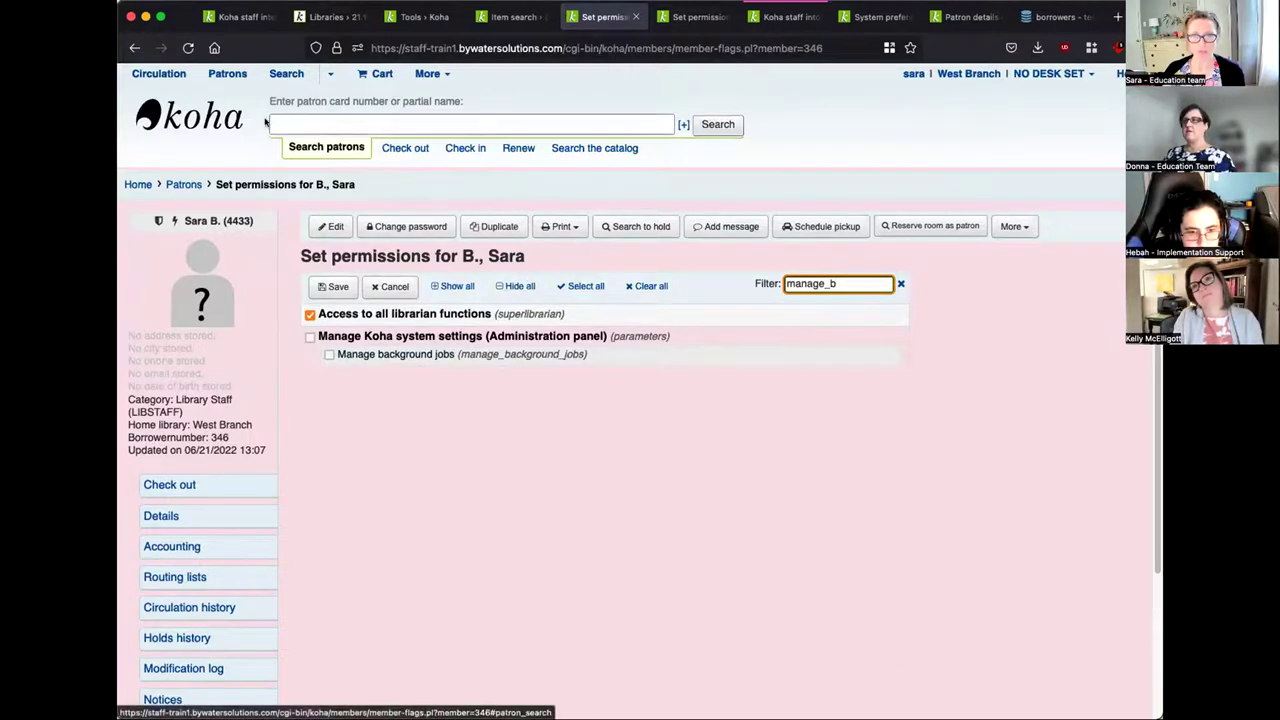
# - Open Administration in a new browser tab and locate its Background jobs section
pyautogui.click(446, 74)
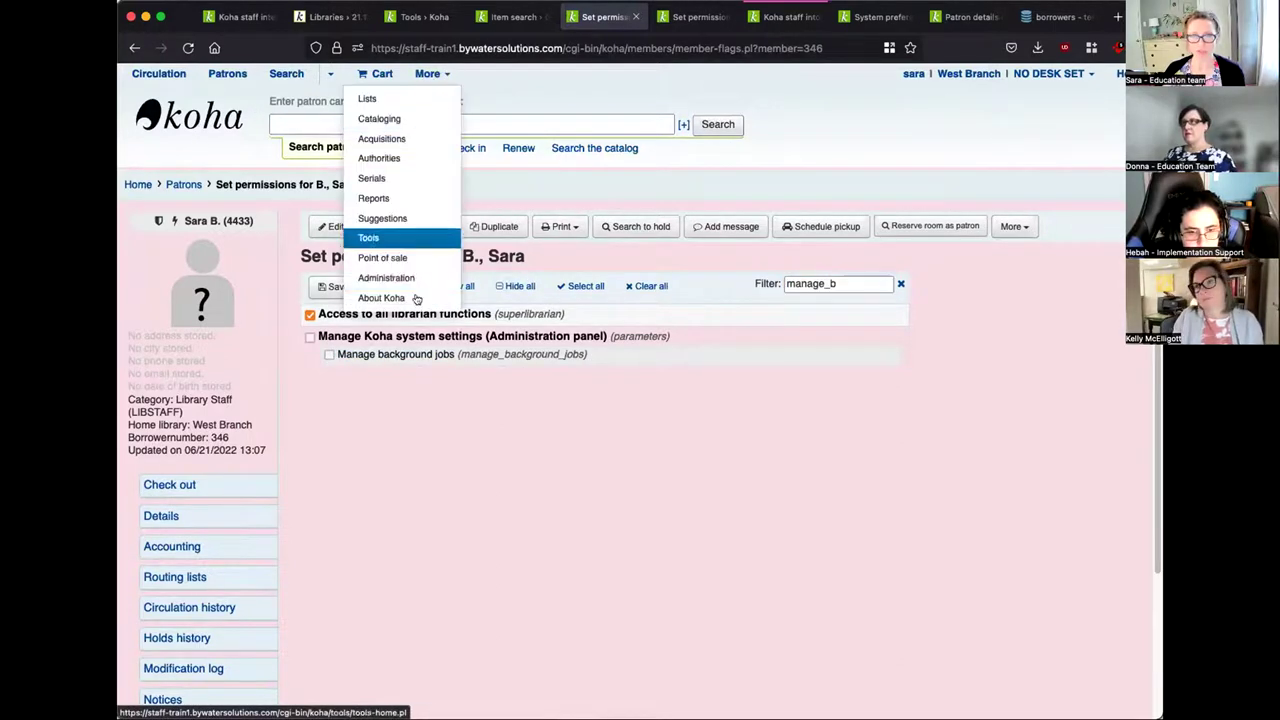
pyautogui.rightClick(402, 276)
pyautogui.click(425, 286)
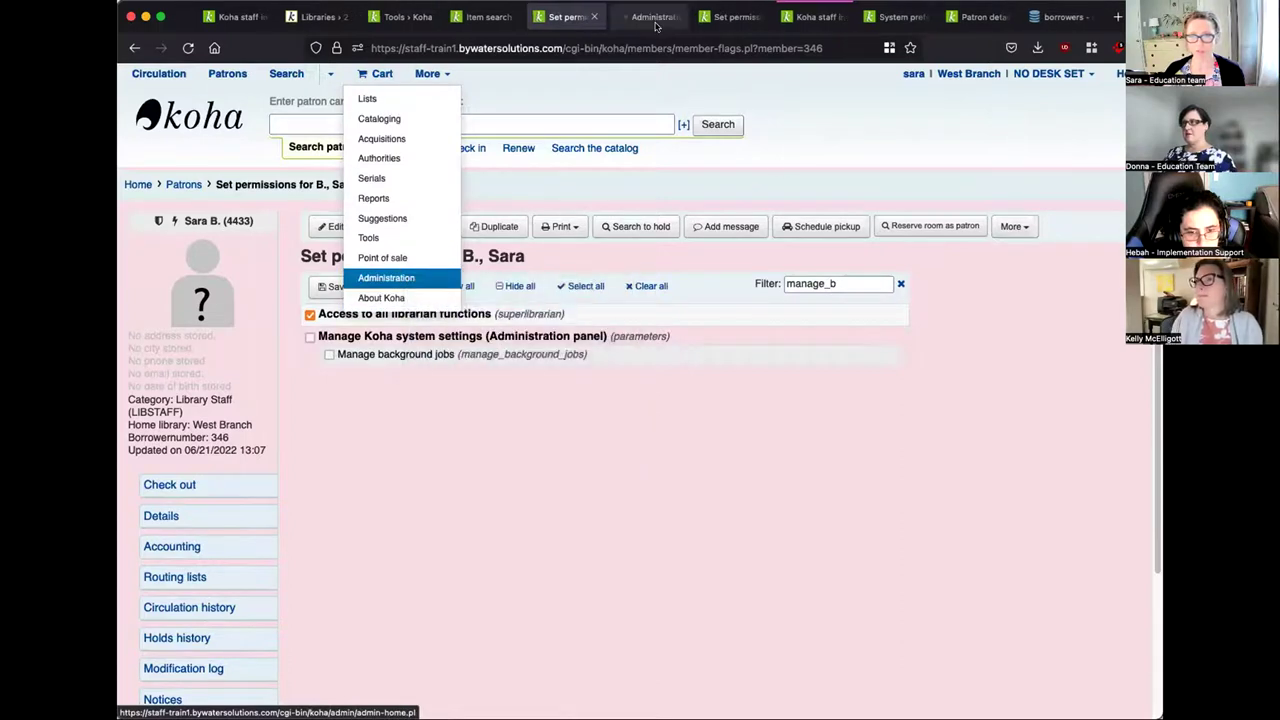
pyautogui.click(650, 17)
pyautogui.scroll(-5, 441, 578)
pyautogui.scroll(-3, 441, 578)
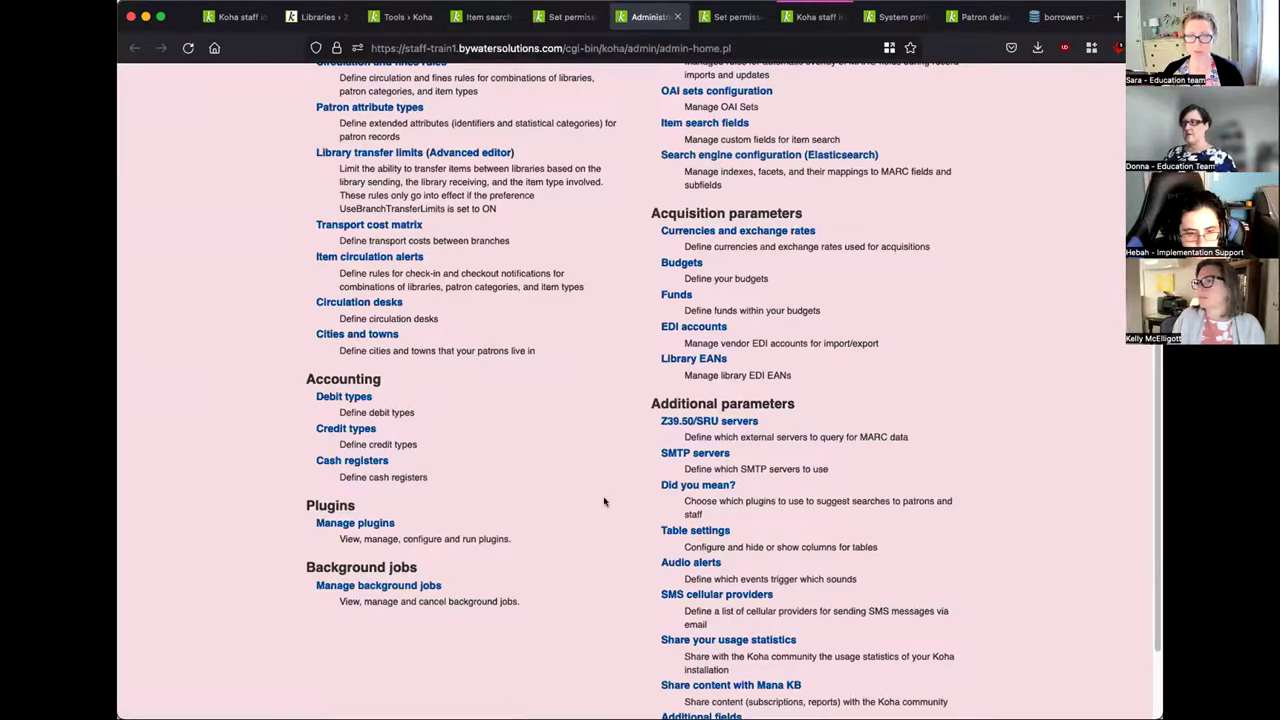
# - View the East Branch staff account's own background jobs, and open the full background jobs list from the superlibrarian's Administration page
pyautogui.click(812, 17)
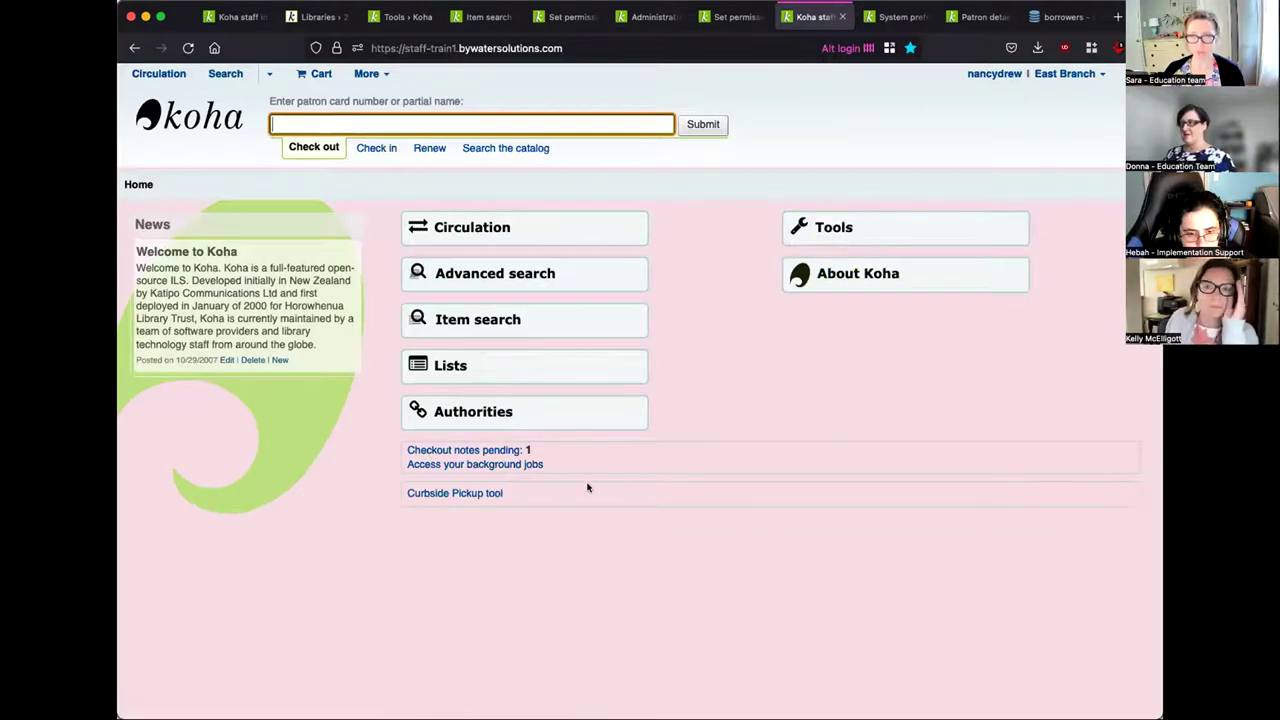
pyautogui.click(468, 466)
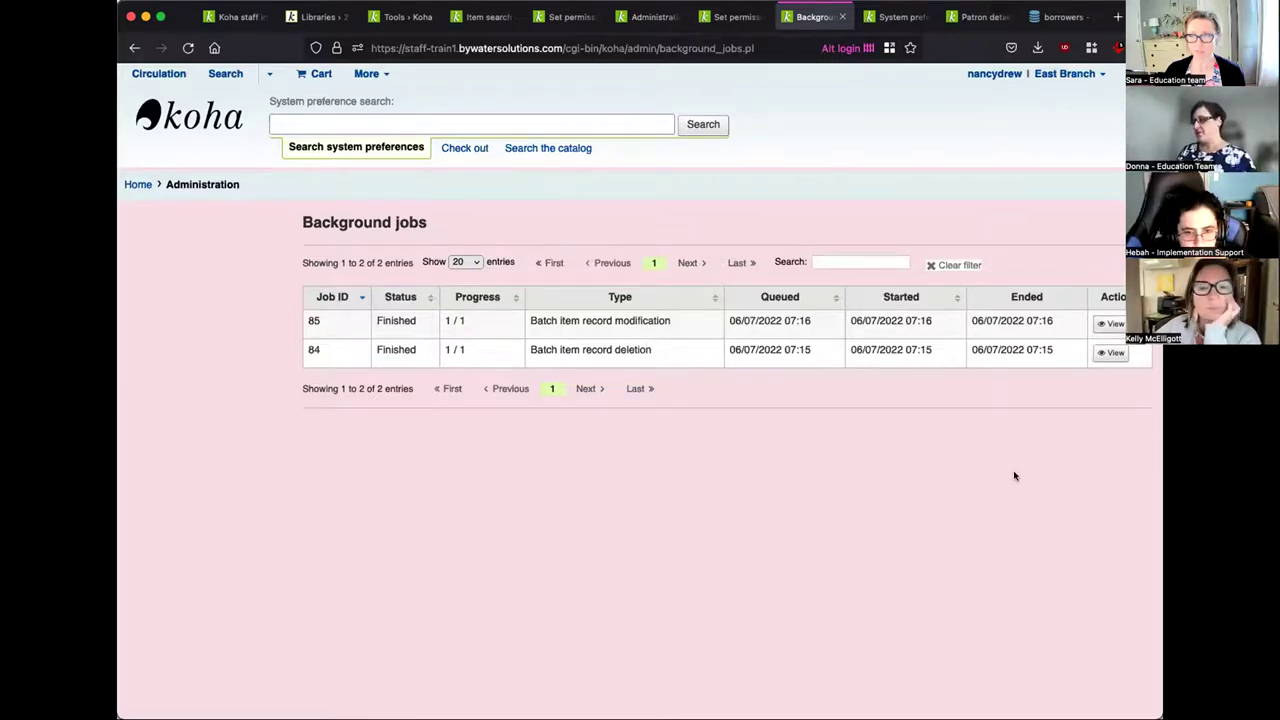
pyautogui.click(643, 22)
pyautogui.click(408, 585)
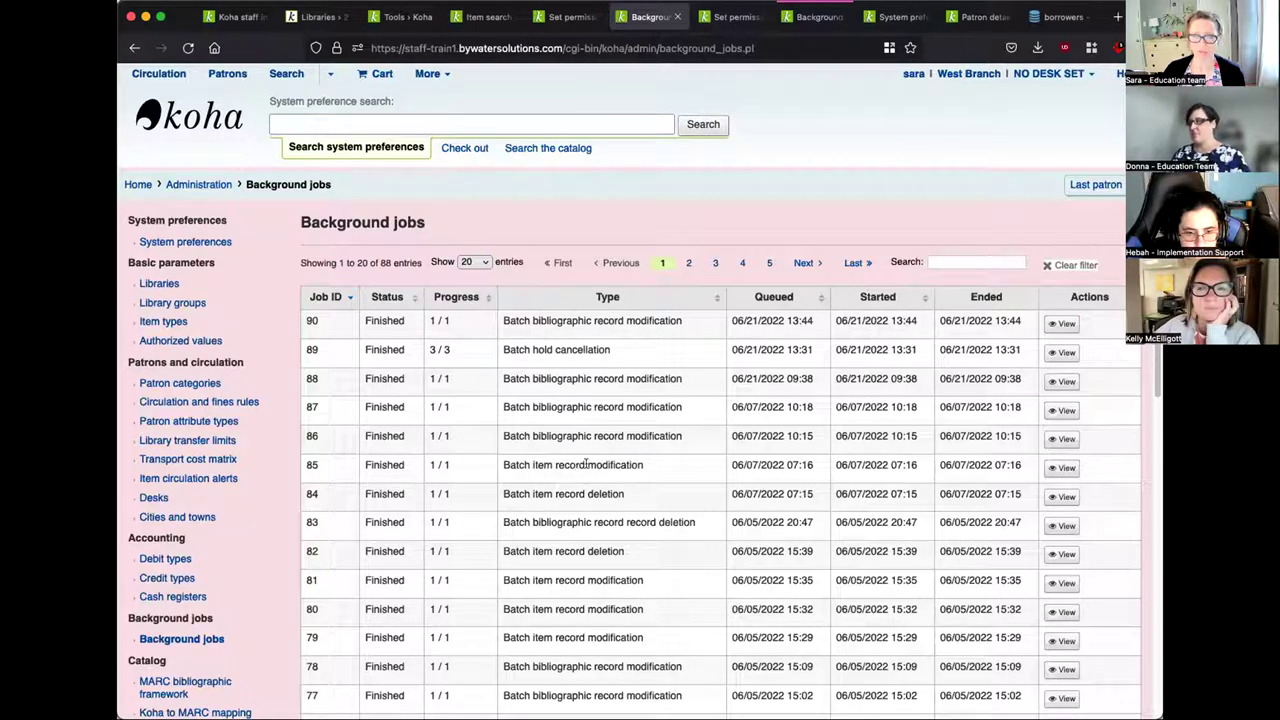
# - Compare the job types by highlighting "item record" for job 85 and "bibliographic record" for job 87
pyautogui.moveTo(583, 464); pyautogui.dragTo(531, 464)
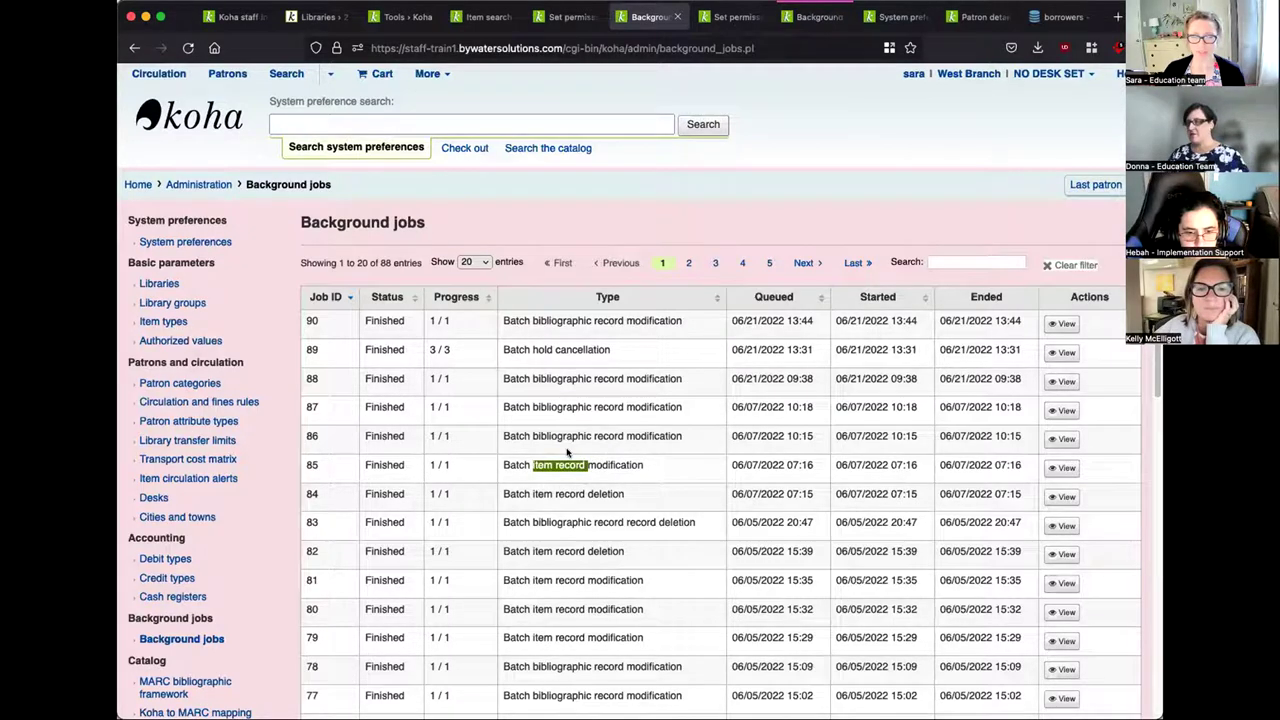
pyautogui.click(526, 478)
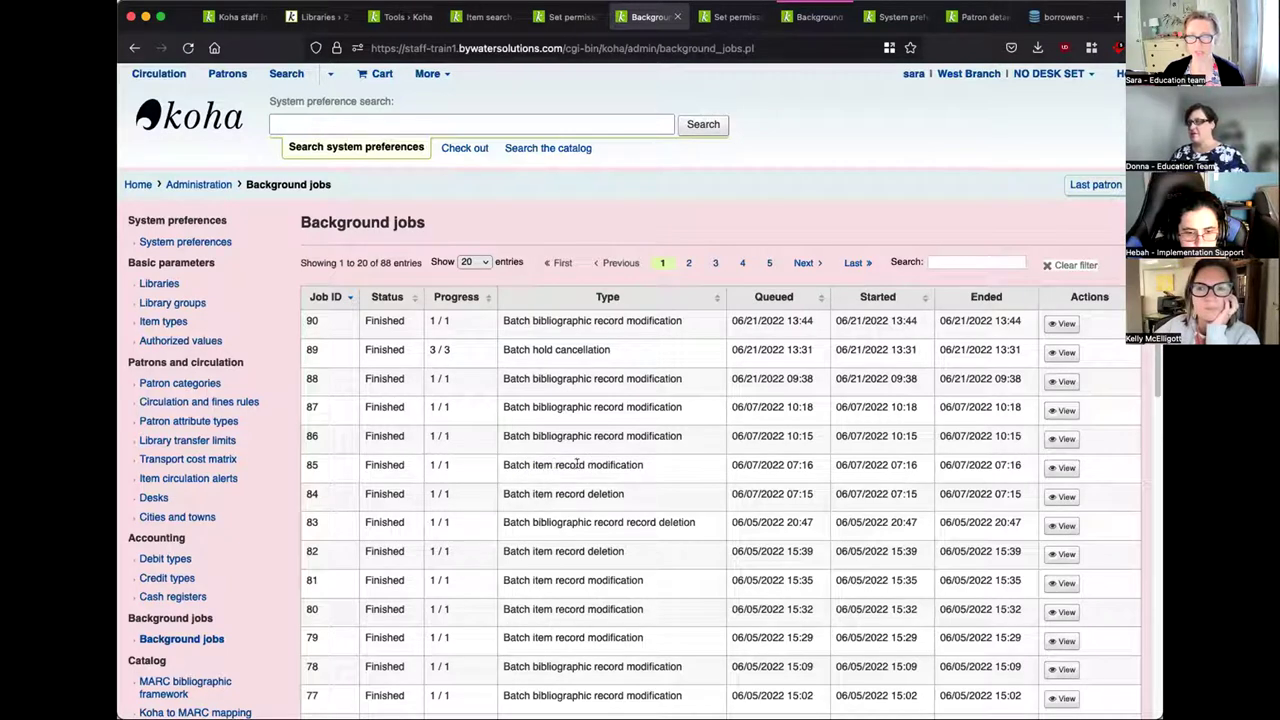
pyautogui.moveTo(585, 463); pyautogui.dragTo(558, 464)
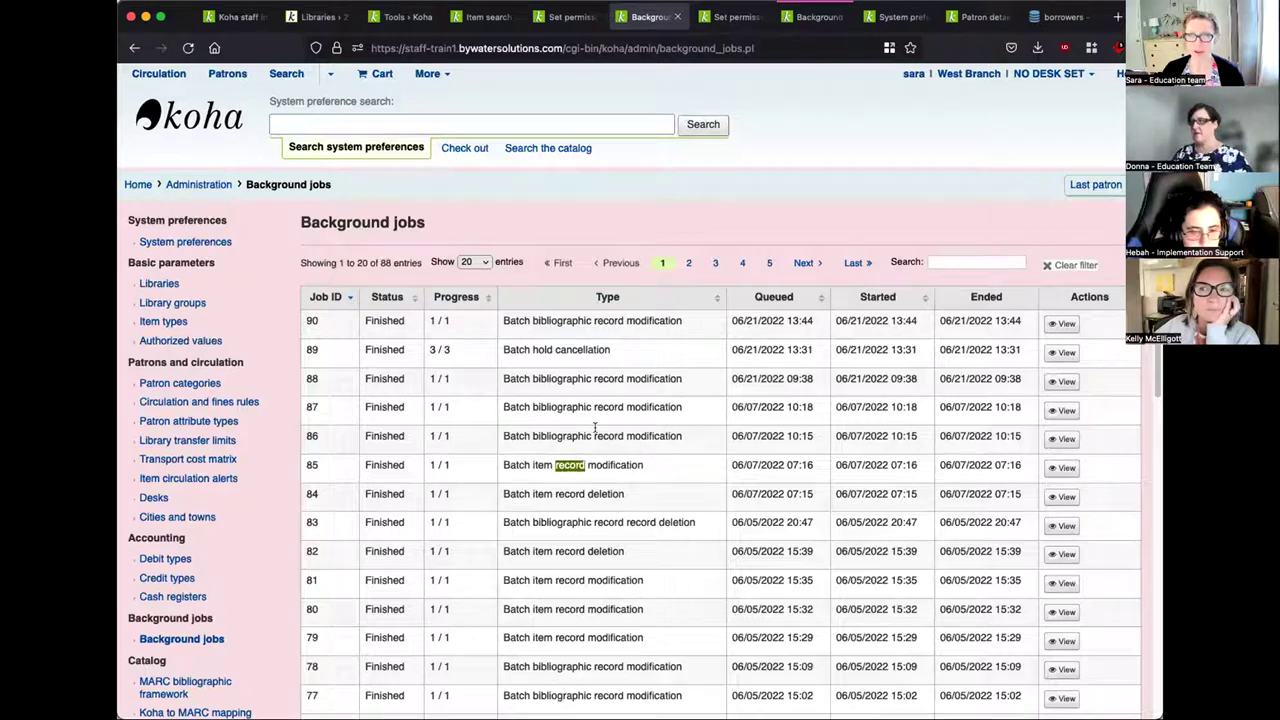
pyautogui.moveTo(531, 407); pyautogui.dragTo(624, 407)
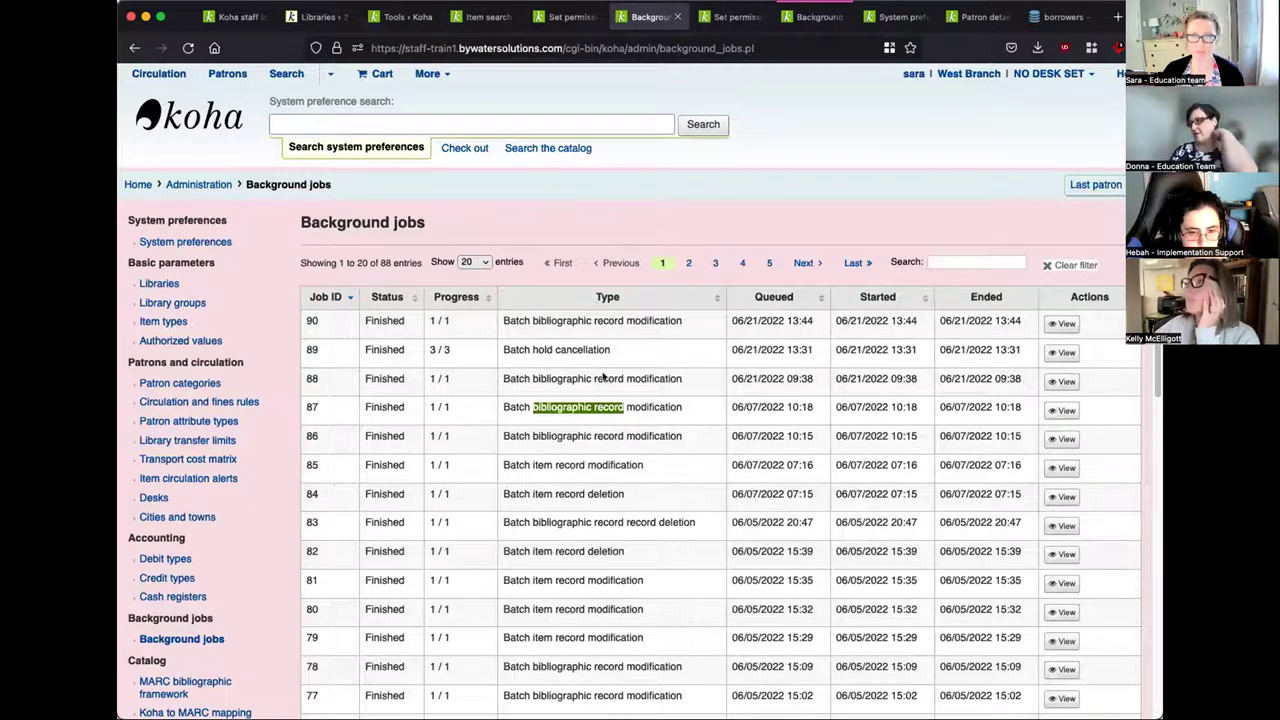
# - Open Tools in a new browser tab, check the batch tools under Catalog, and return to the Background jobs list
pyautogui.click(428, 74)
pyautogui.rightClick(438, 239)
pyautogui.click(462, 248)
pyautogui.hotkey('ctrl', 'Tab')
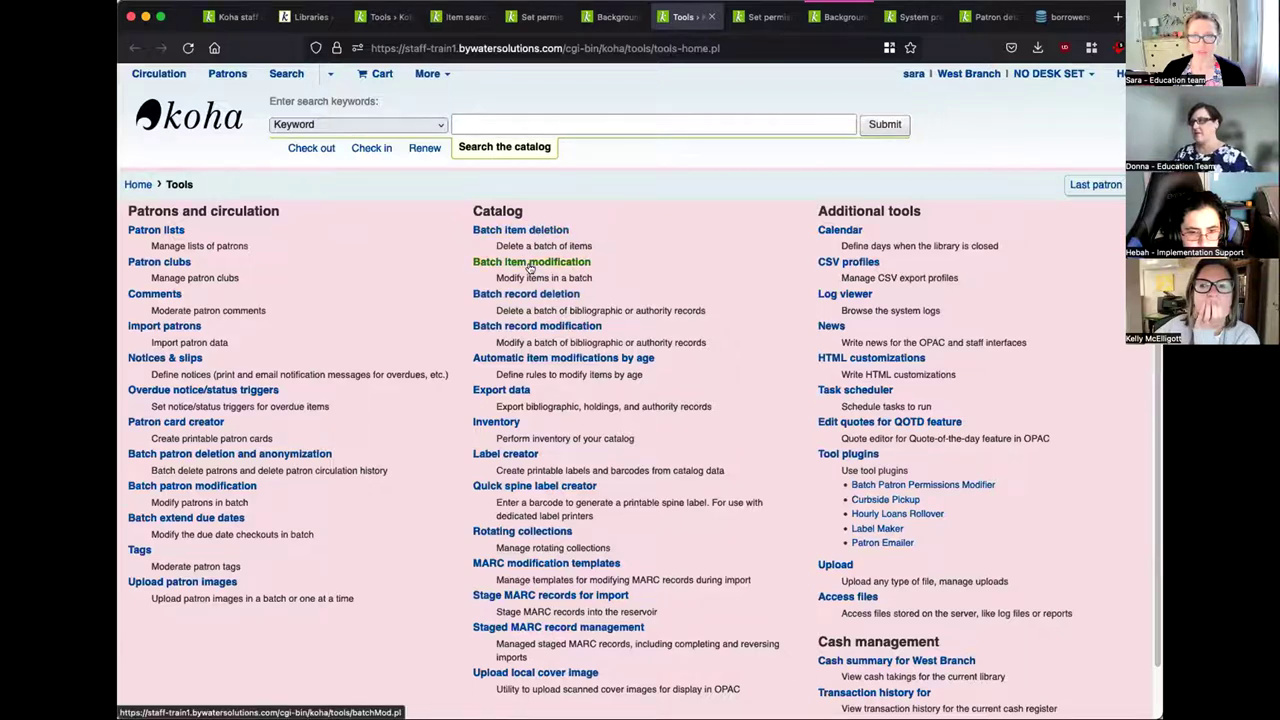
pyautogui.click(603, 24)
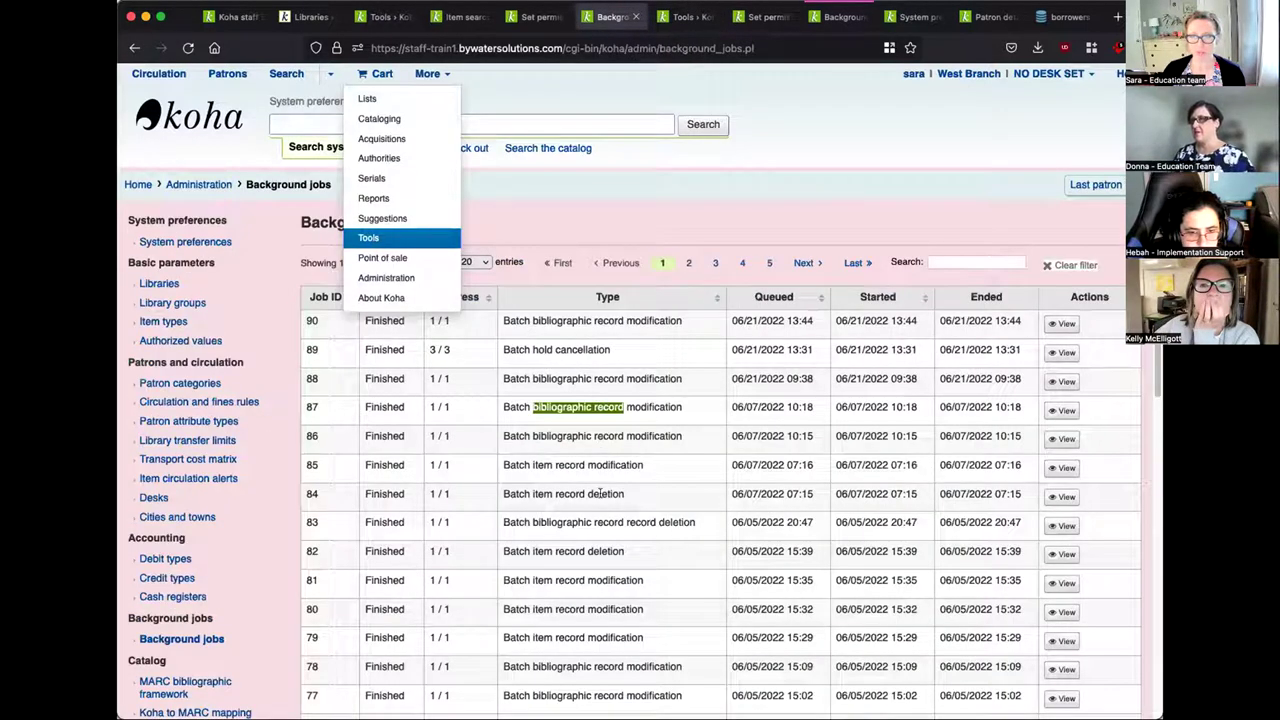
# - Highlight the batch item record deletion type of job 84, and check that job's details before returning to the jobs list
pyautogui.moveTo(623, 496); pyautogui.dragTo(506, 494)
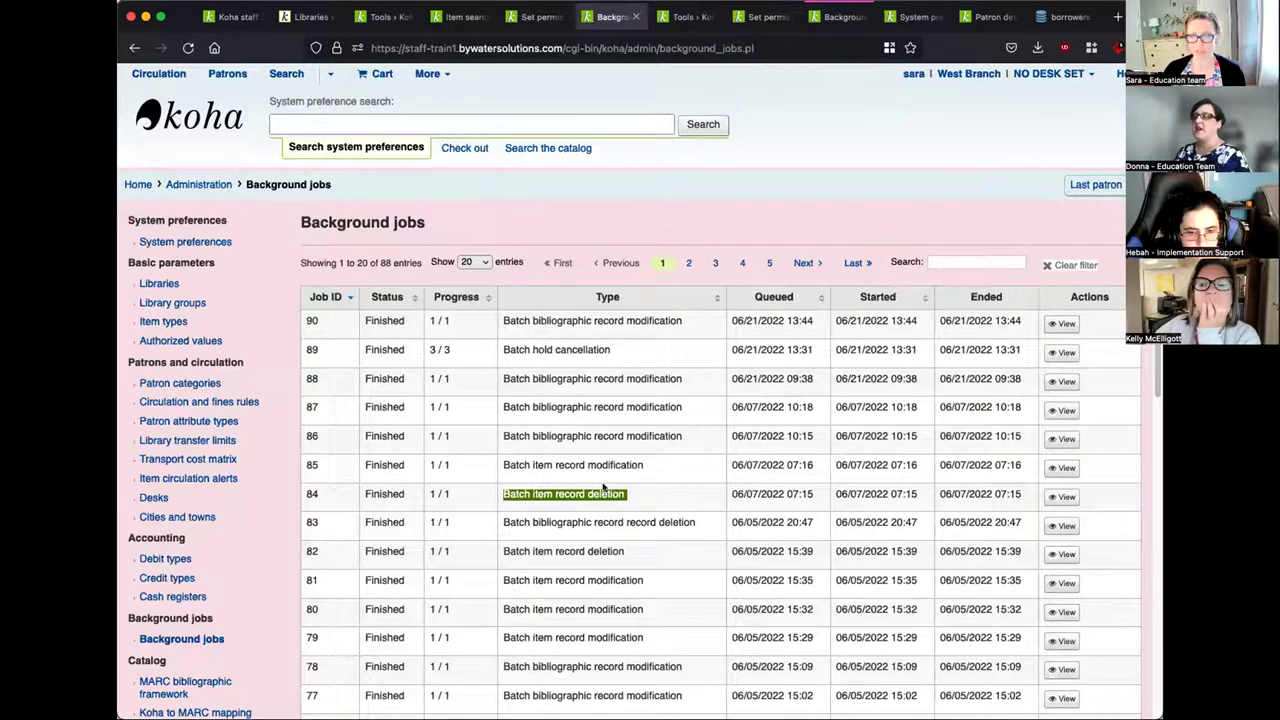
pyautogui.click(1063, 497)
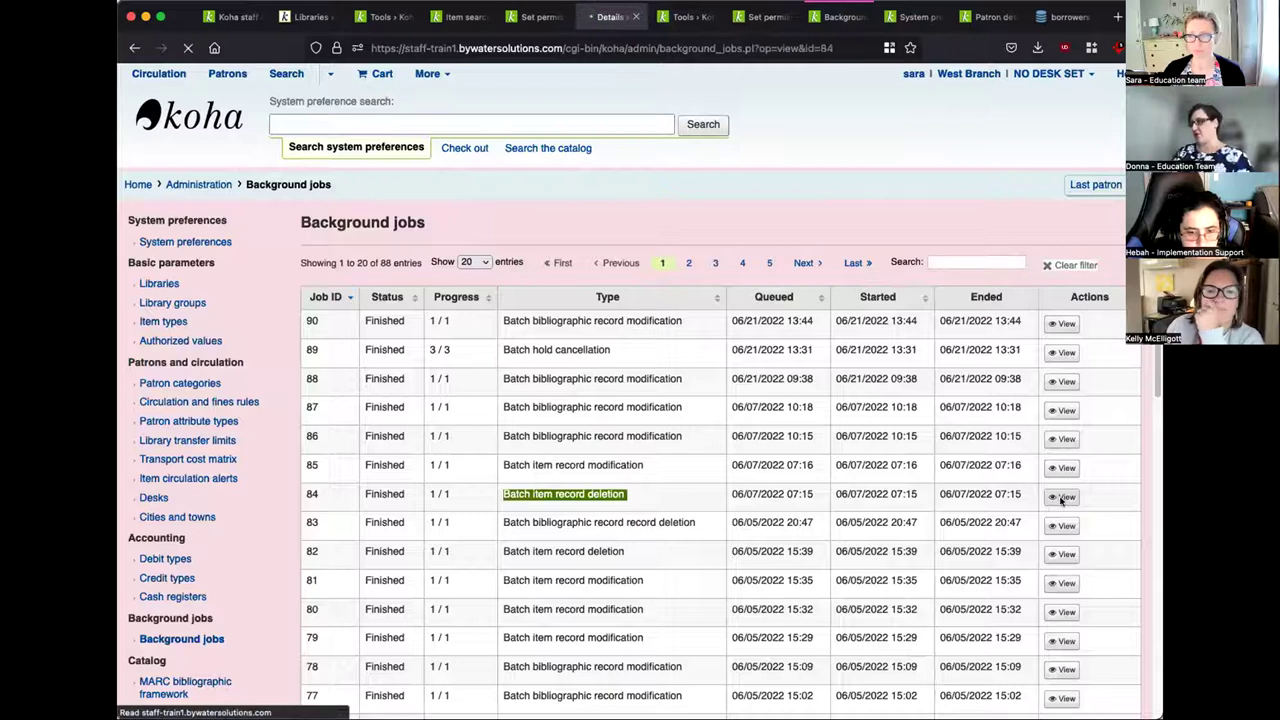
pyautogui.press('super+Left')
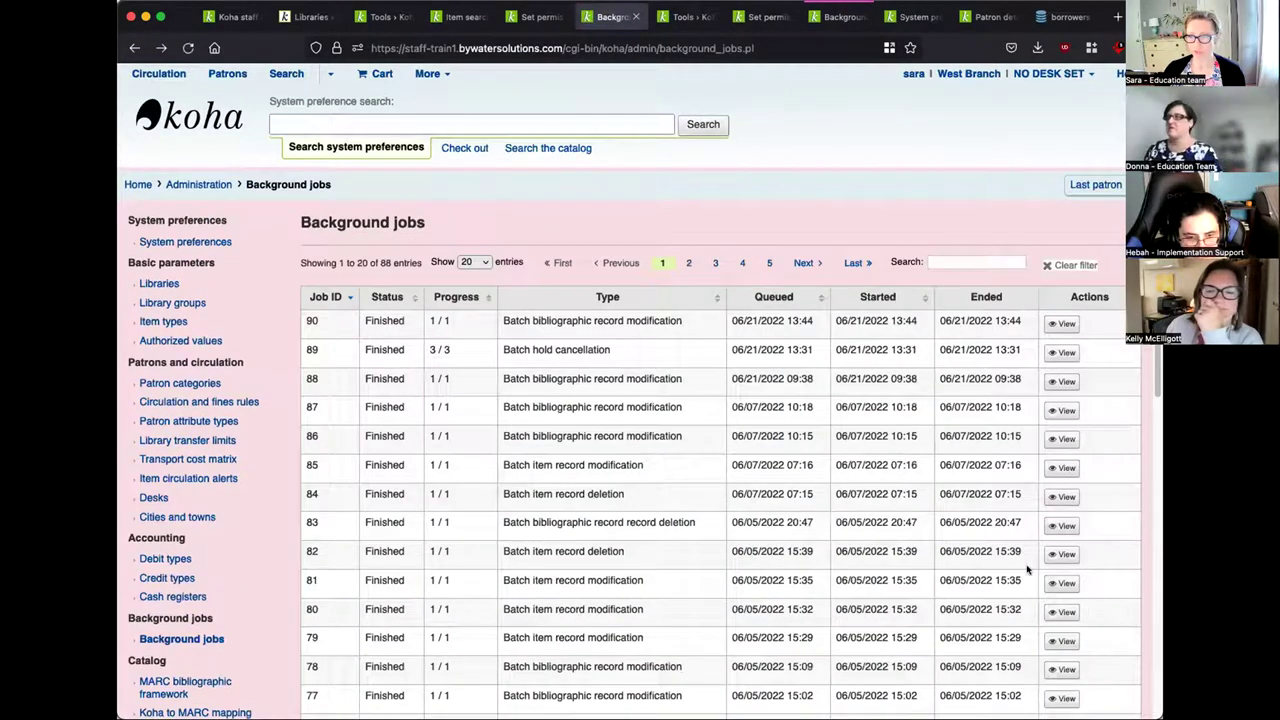
# - Open the details of job 85 and examine its report and modified item table
pyautogui.click(1062, 467)
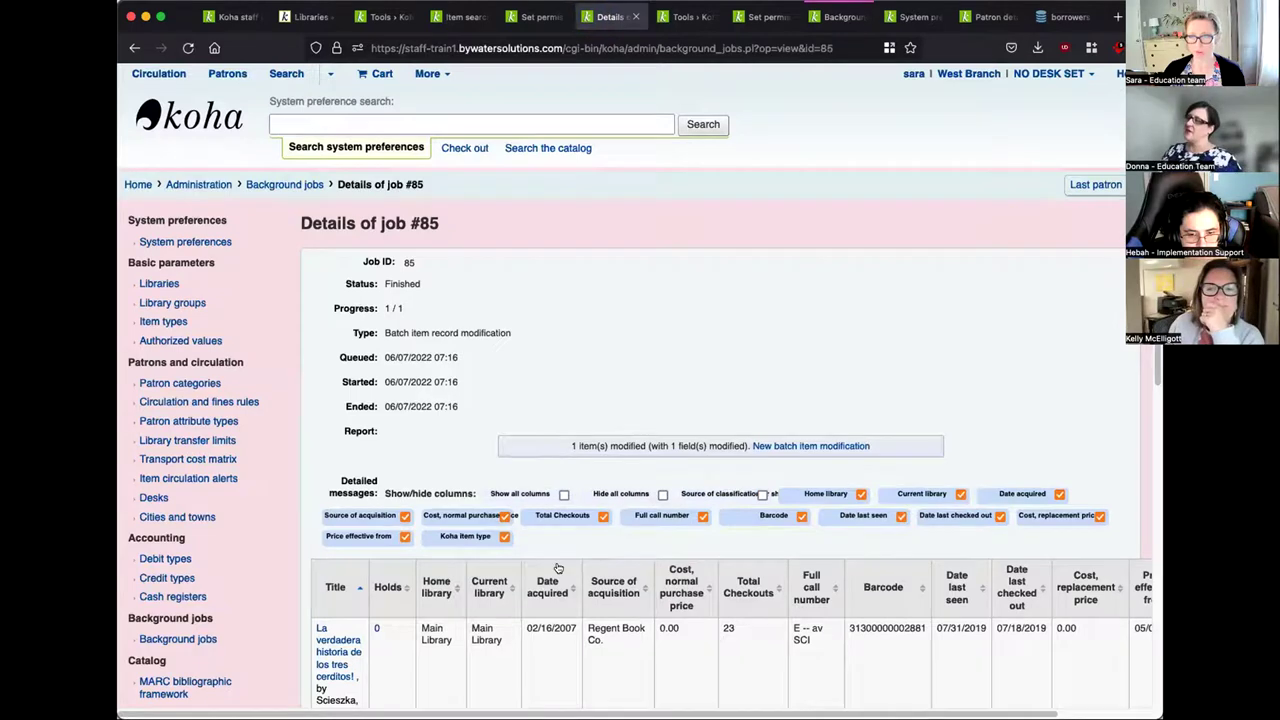
pyautogui.scroll(-5, 522, 472)
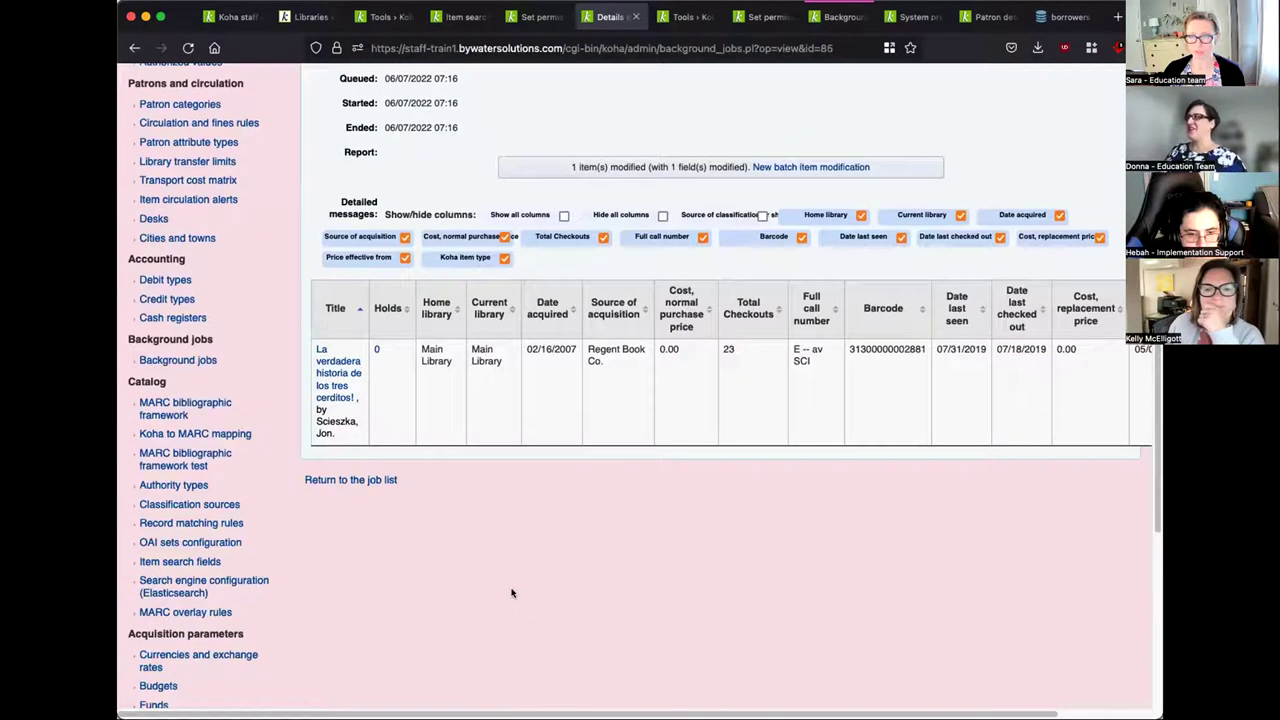
pyautogui.scroll(4, 513, 590)
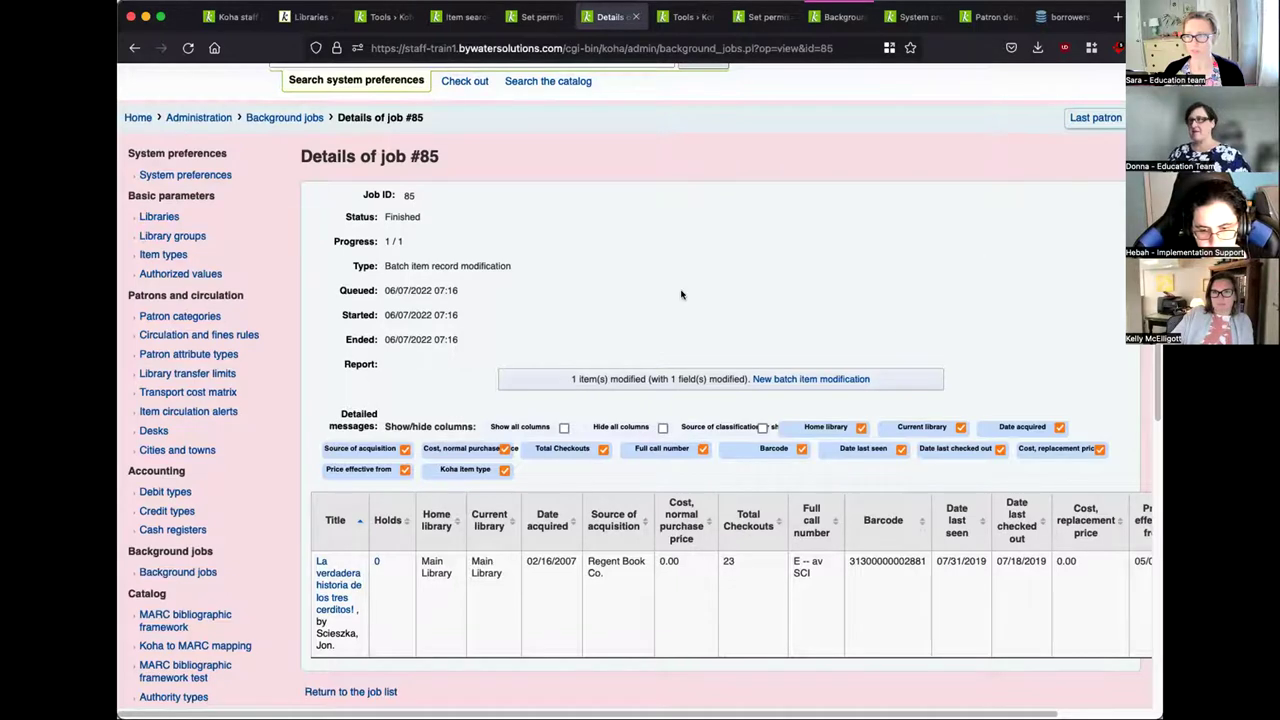
pyautogui.scroll(2, 672, 100)
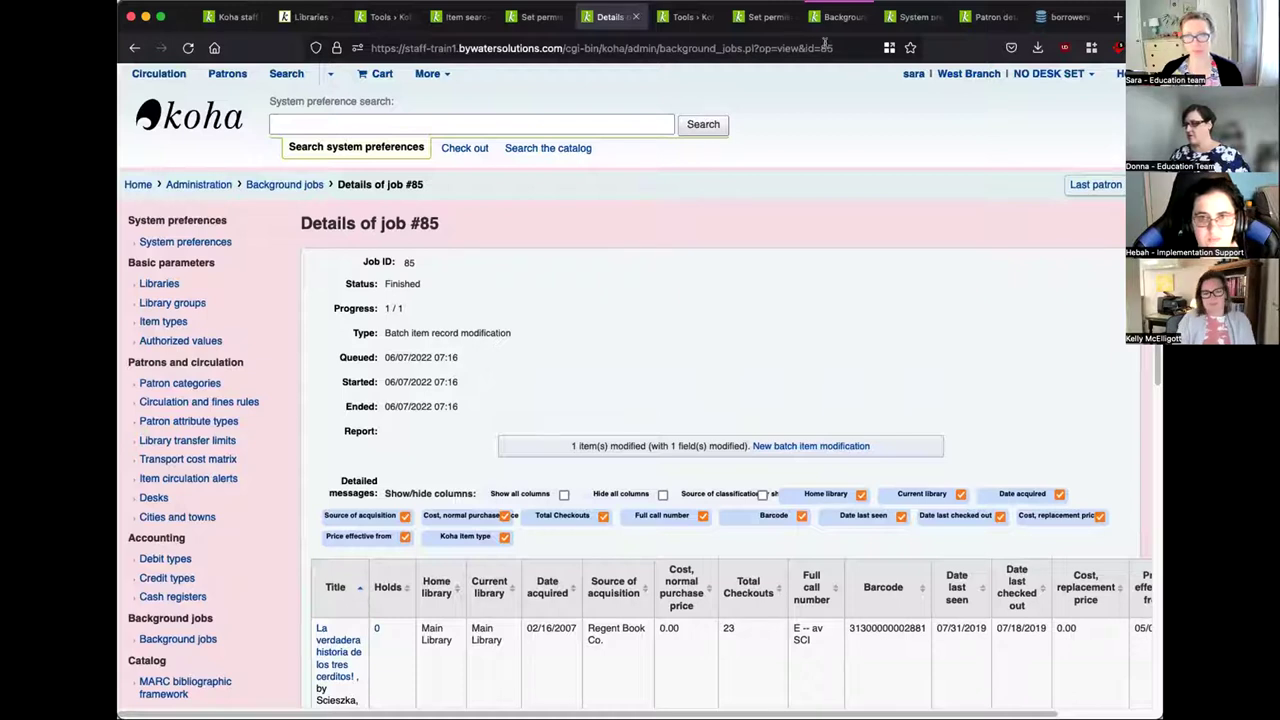
# - Open the Log viewer from Tools in the staff permissions browser tab, and examine its module, action and interface filters
pyautogui.click(912, 17)
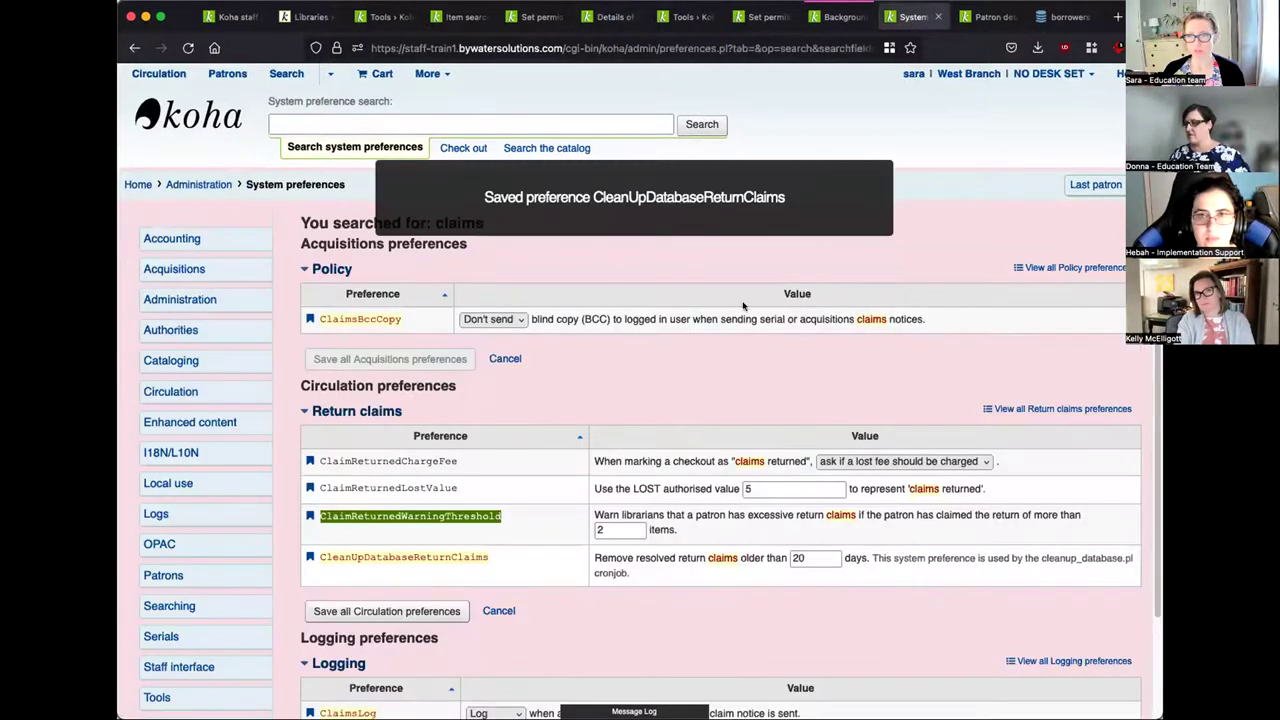
pyautogui.click(764, 17)
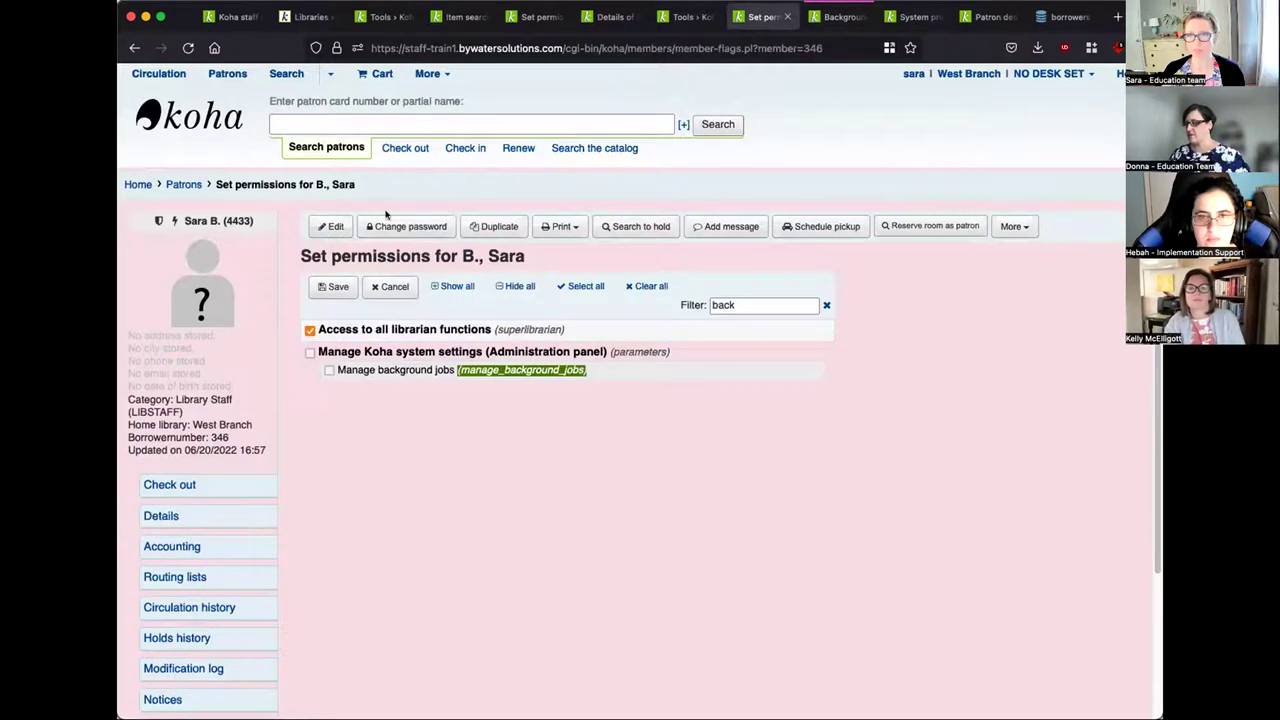
pyautogui.click(449, 75)
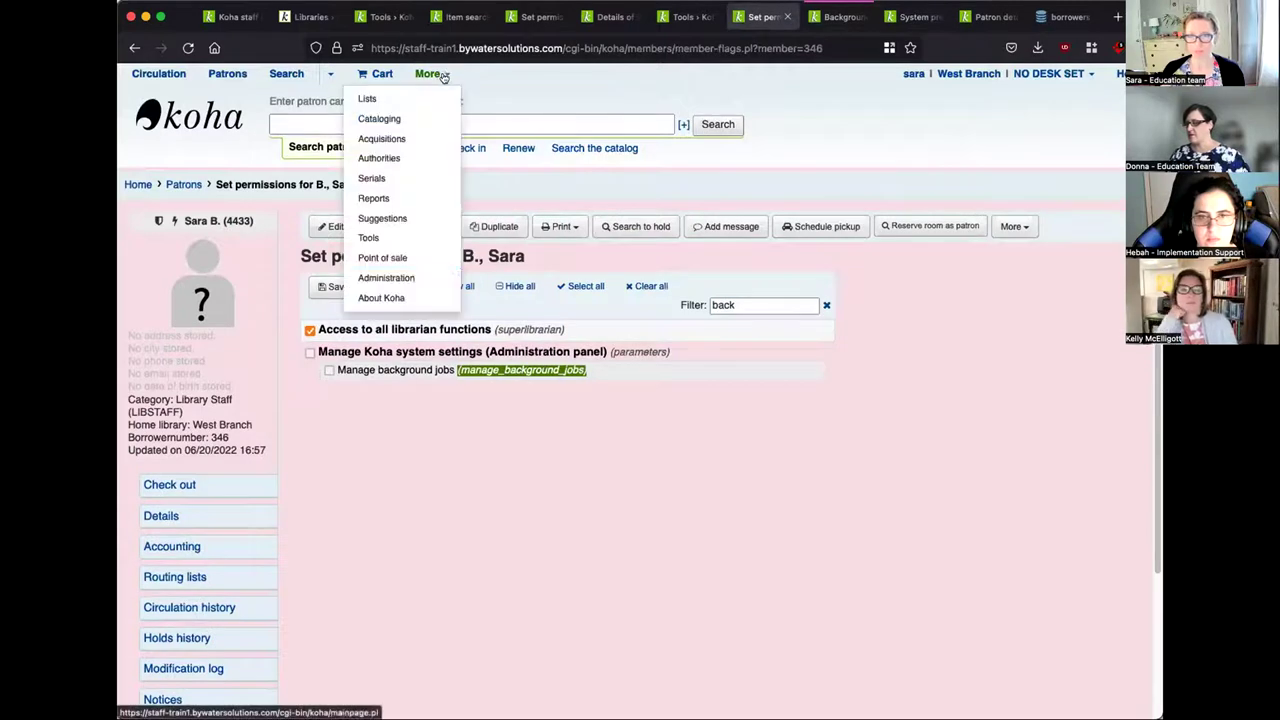
pyautogui.click(407, 238)
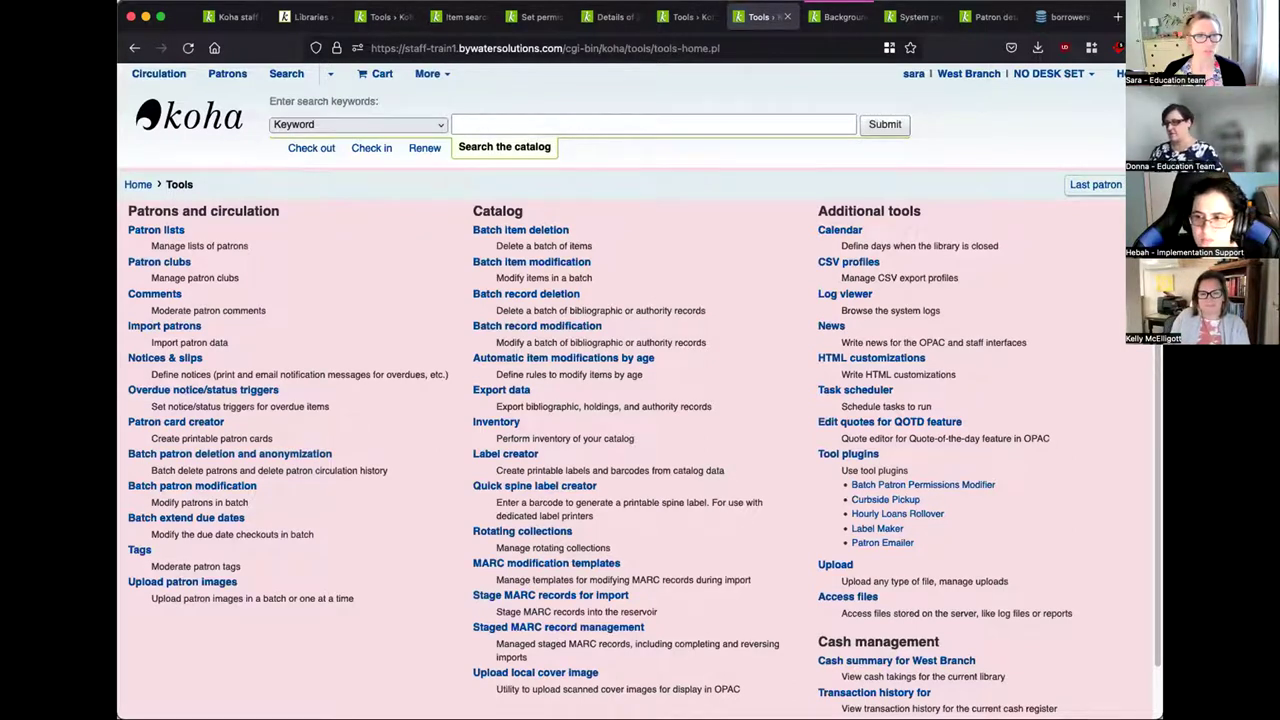
pyautogui.click(845, 295)
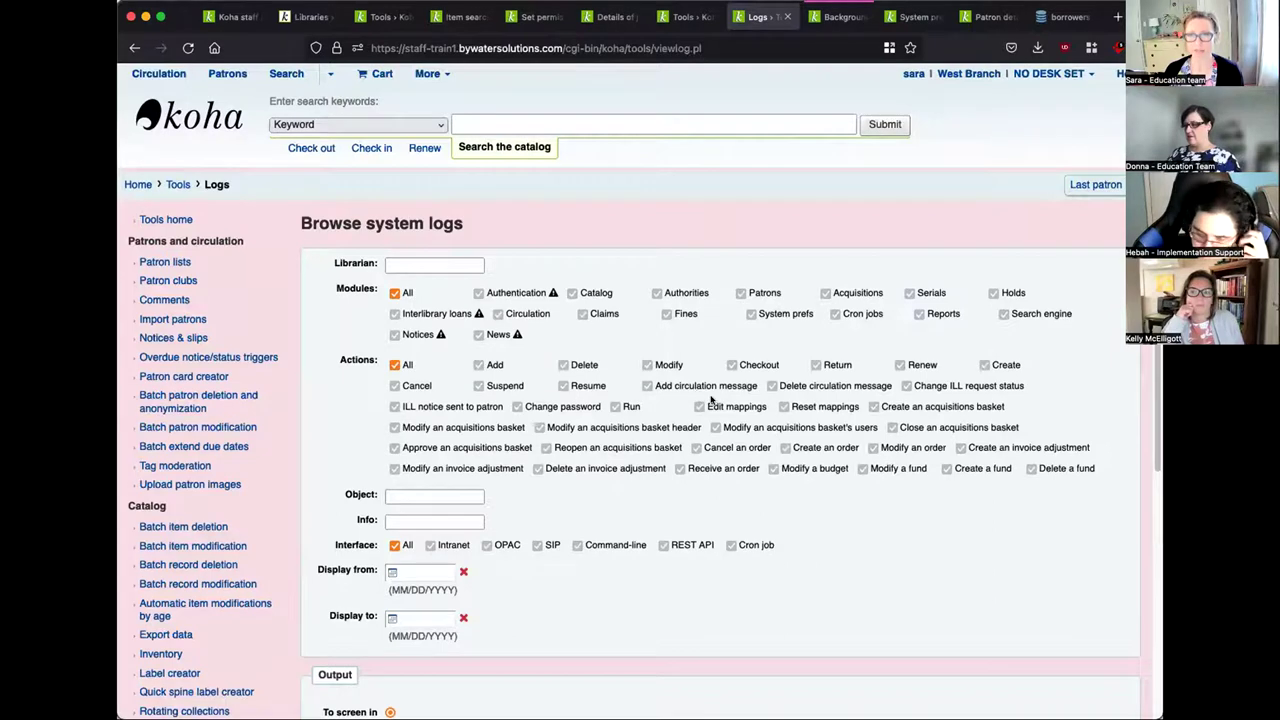
pyautogui.scroll(-1, 696, 395)
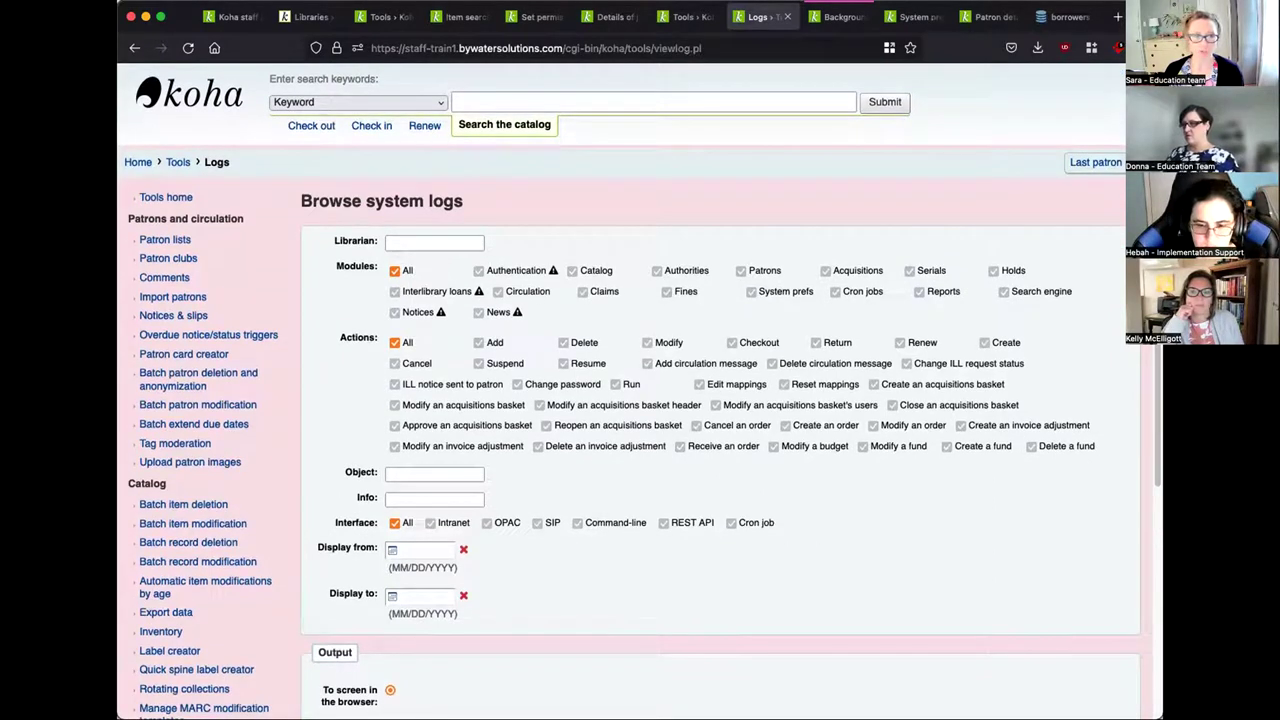
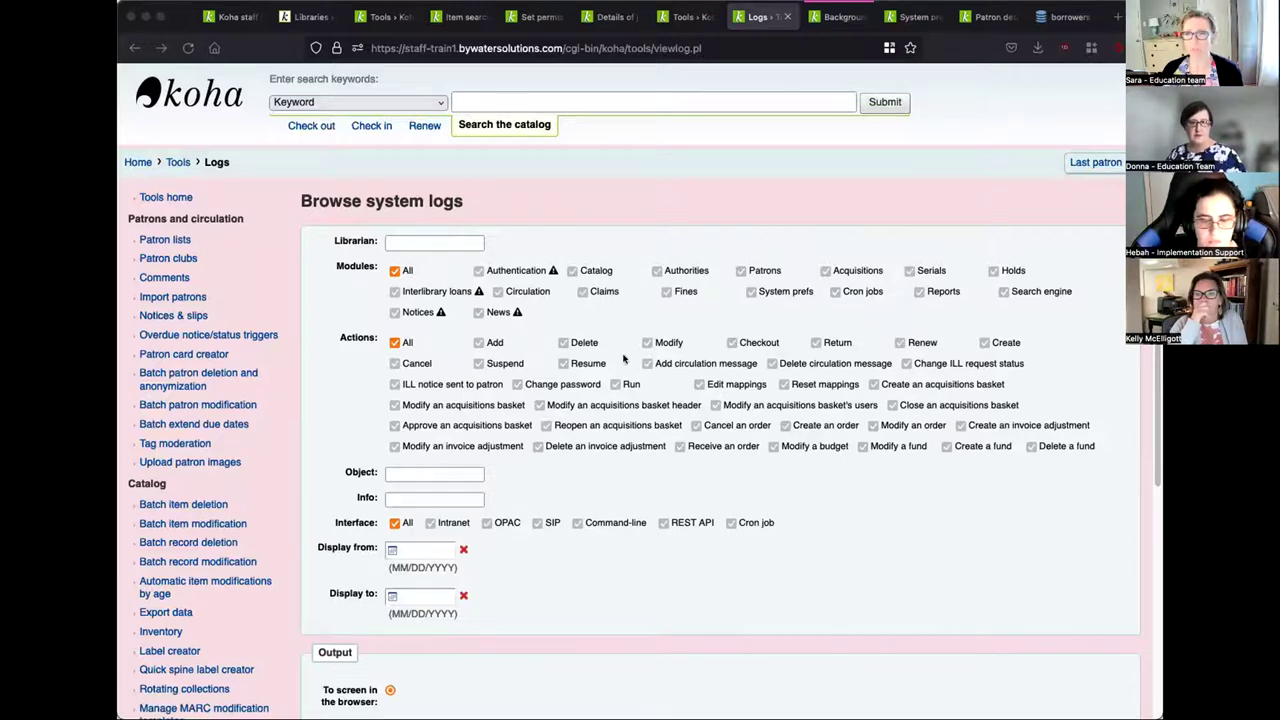
pyautogui.scroll(-1, 729, 352)
pyautogui.scroll(-1, 729, 352)
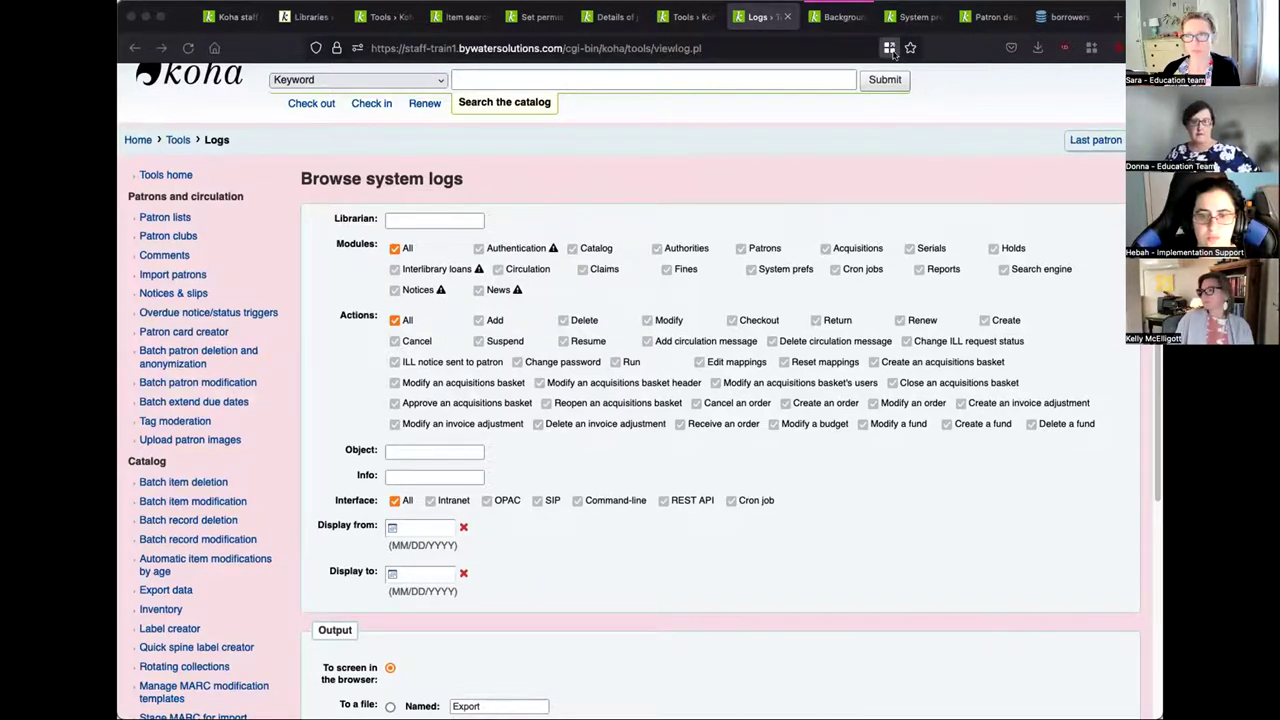
# - Switch from the claims system preferences to the staff patron's details page and locate the Claim(s) section
pyautogui.click(913, 18)
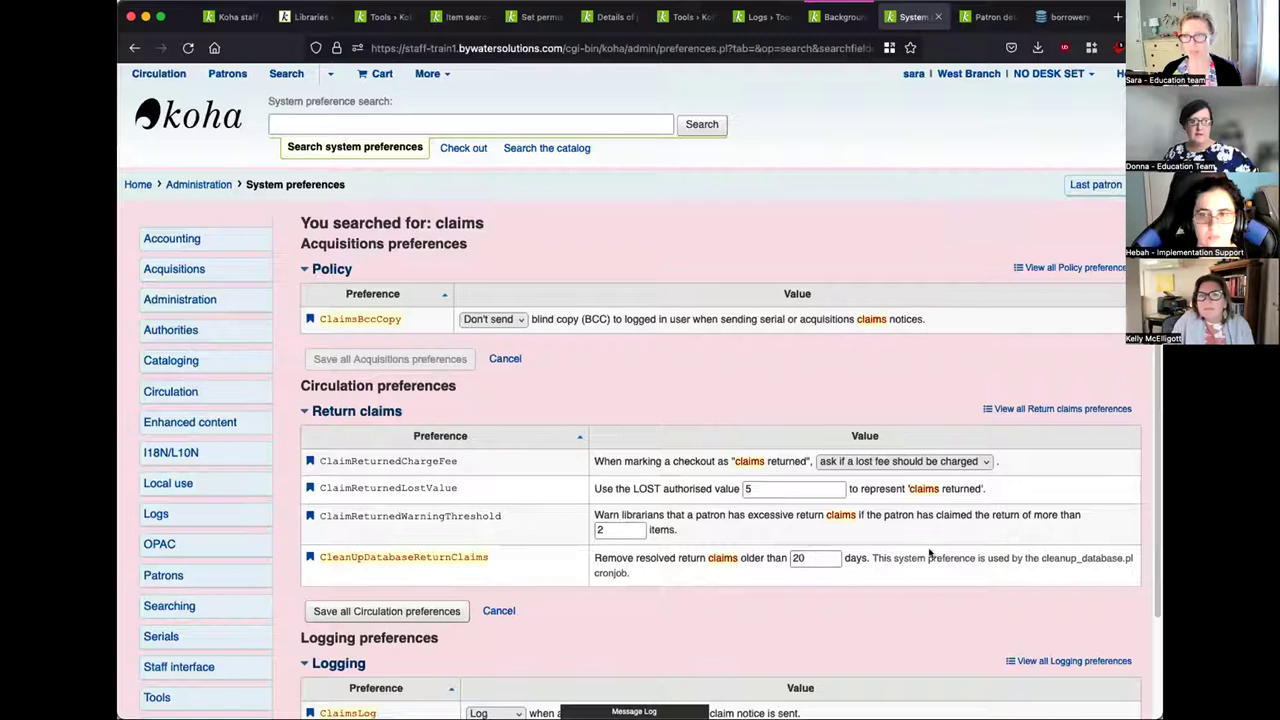
pyautogui.click(990, 17)
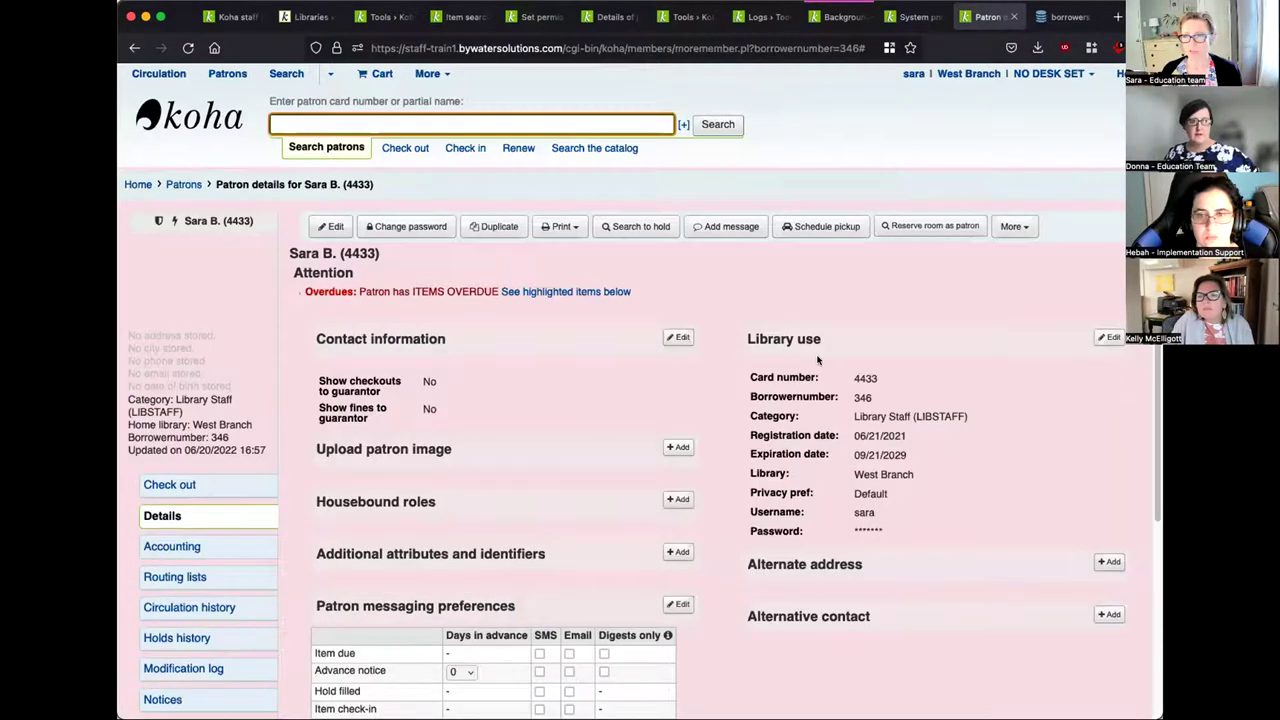
pyautogui.scroll(-5, 706, 340)
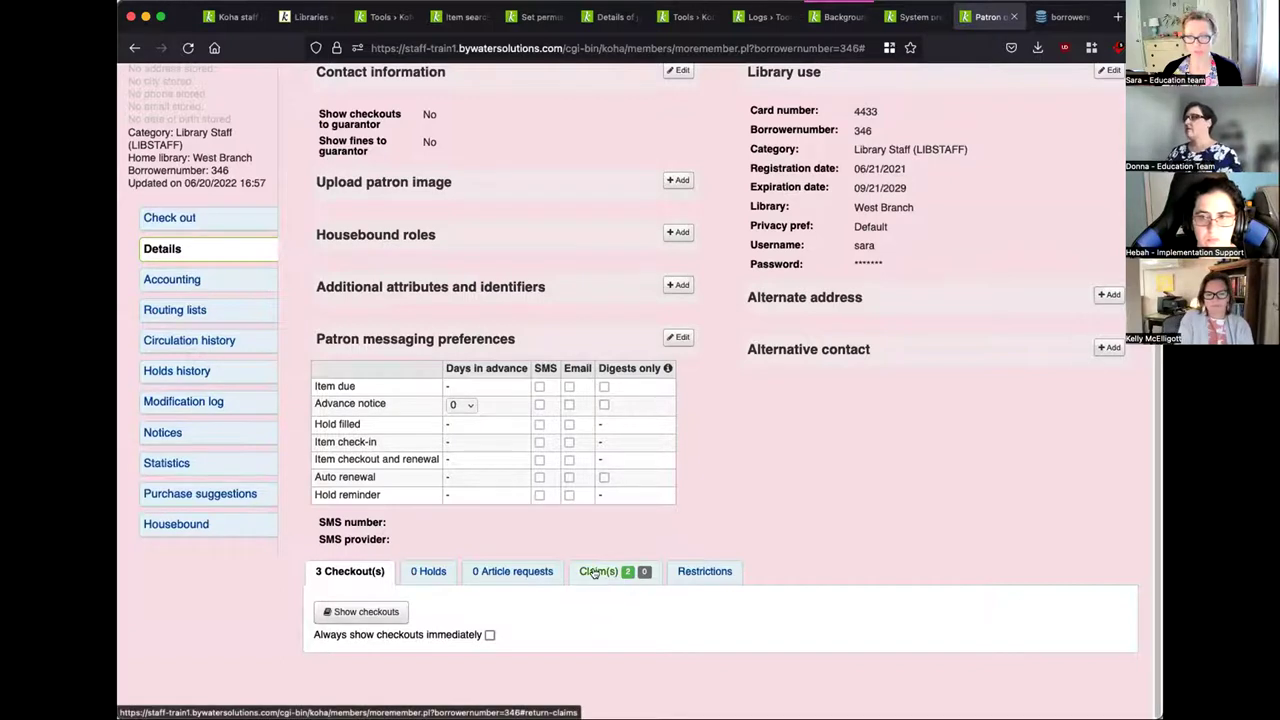
# - Compare the ClaimReturnedWarningThreshold preference with the resolved and unresolved claims on the patron's details page
pyautogui.click(918, 16)
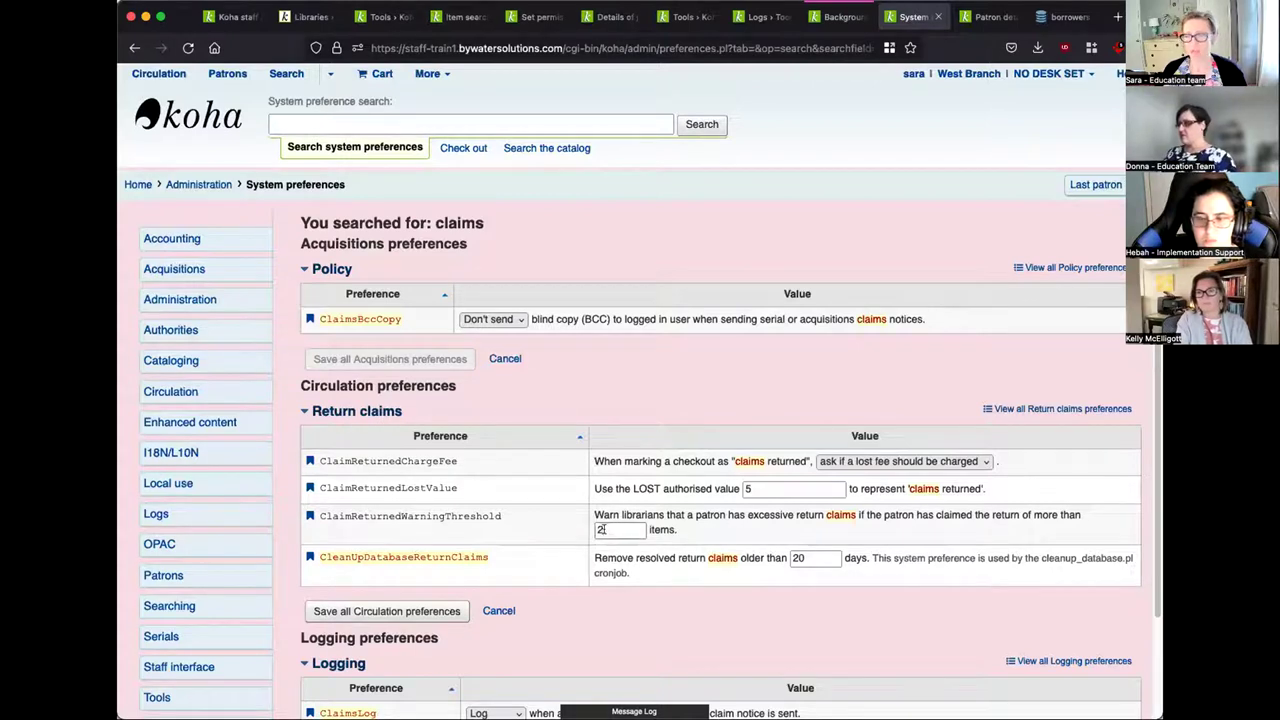
pyautogui.click(602, 530)
pyautogui.click(988, 17)
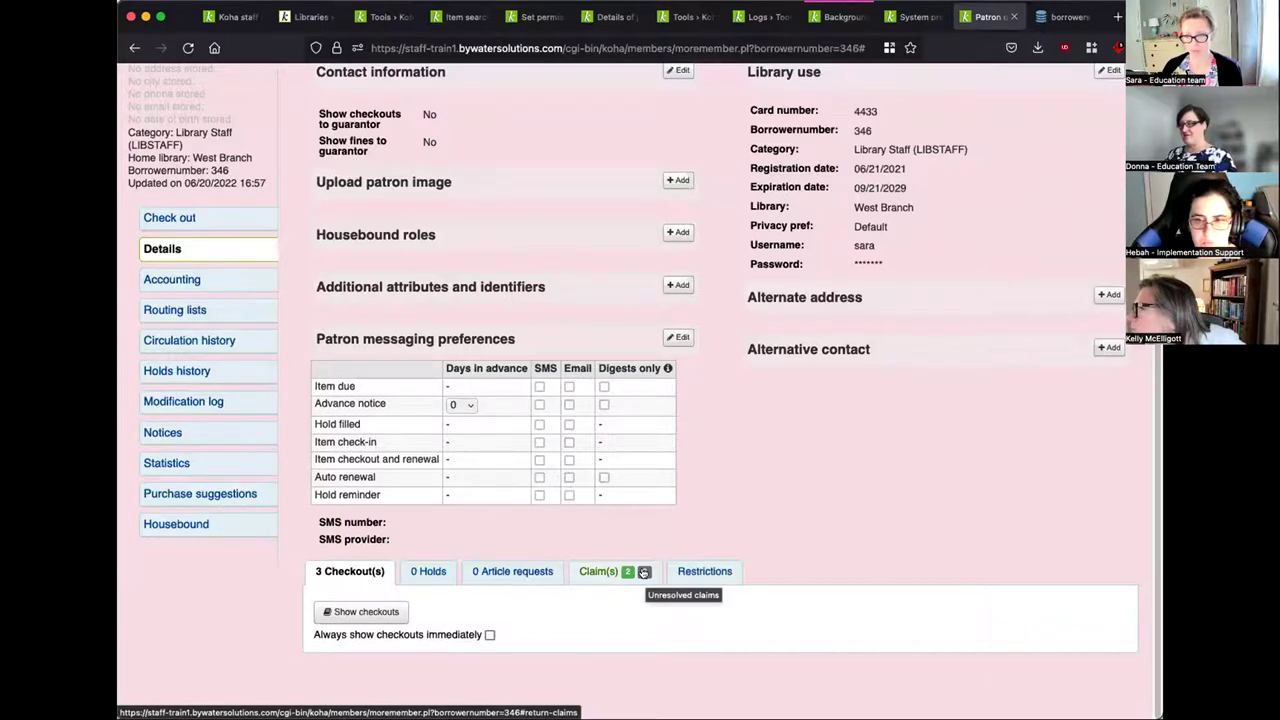
pyautogui.click(907, 17)
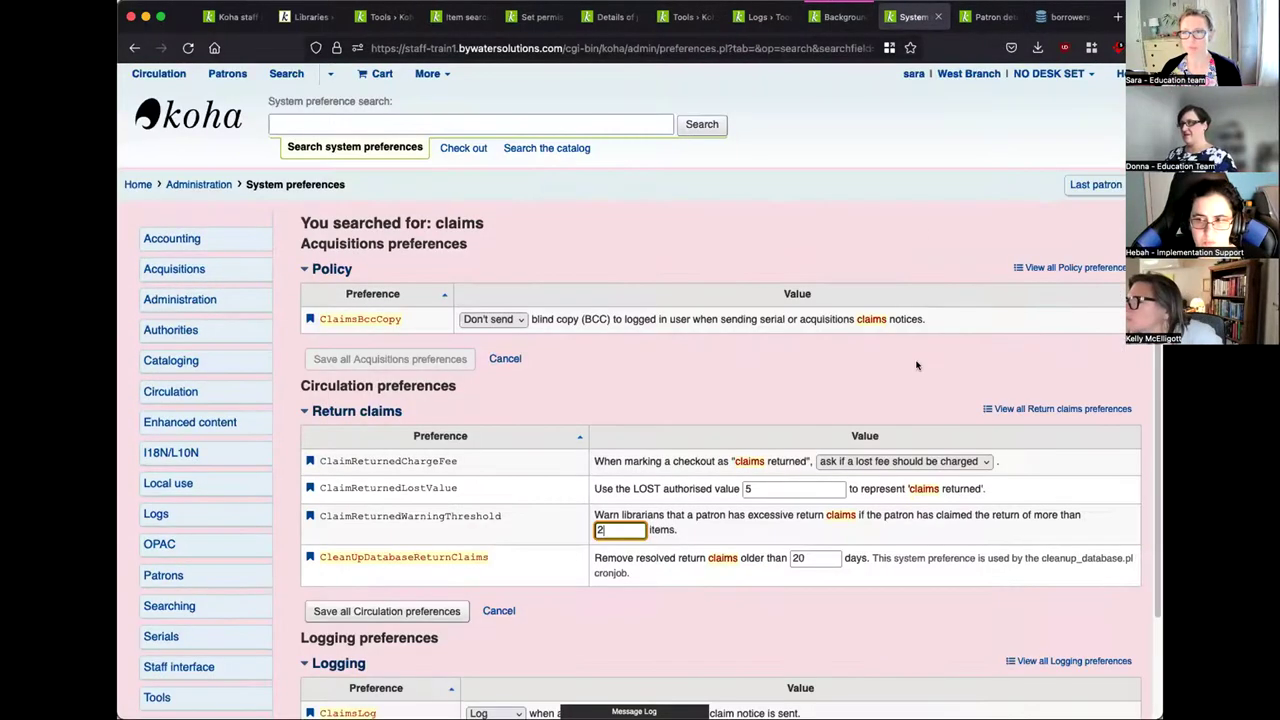
# - Highlight the cleanup_database.pl cronjob note of CleanUpDatabaseReturnClaims and point out the preference's days value
pyautogui.doubleClick(812, 558)
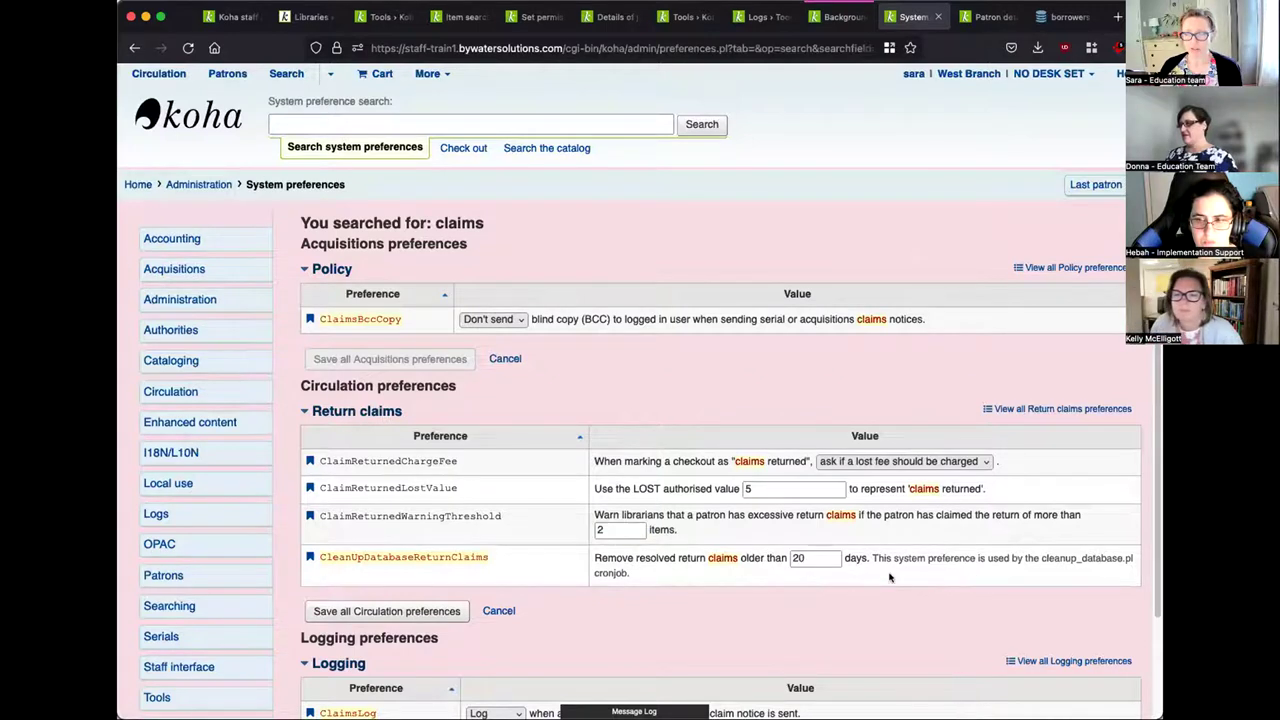
pyautogui.moveTo(886, 580); pyautogui.dragTo(871, 558)
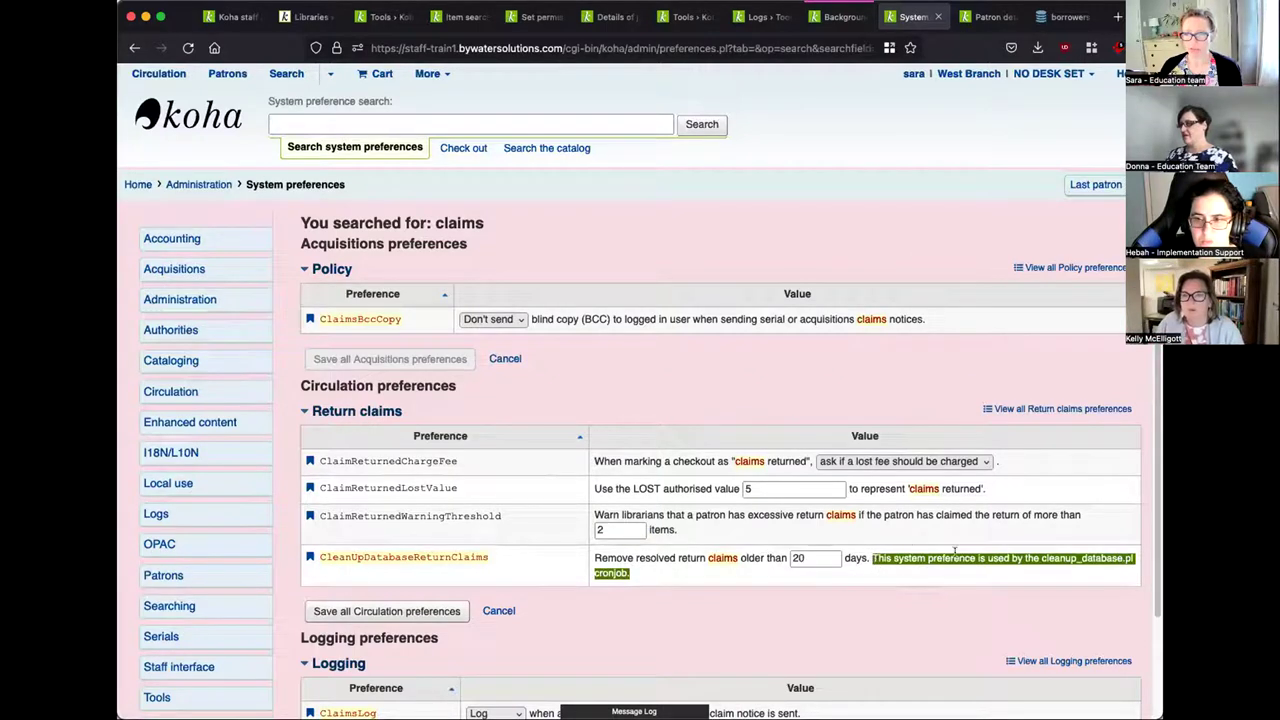
pyautogui.click(909, 573)
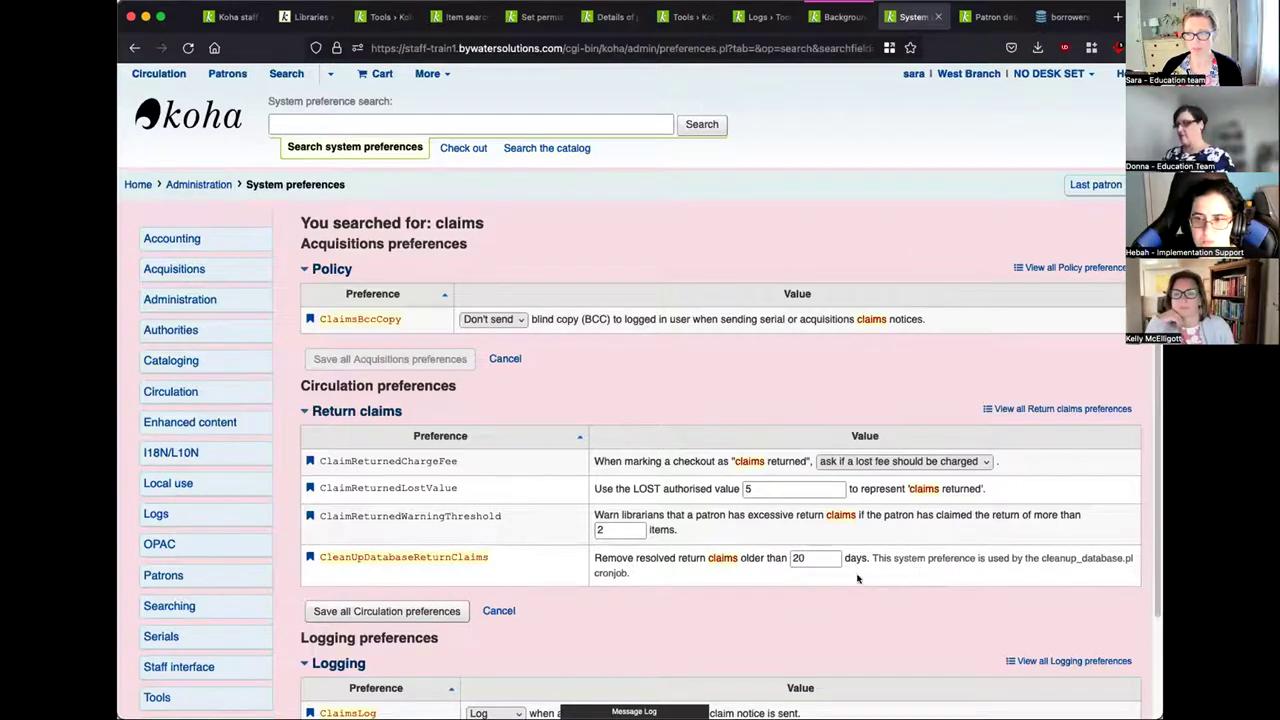
pyautogui.click(811, 558)
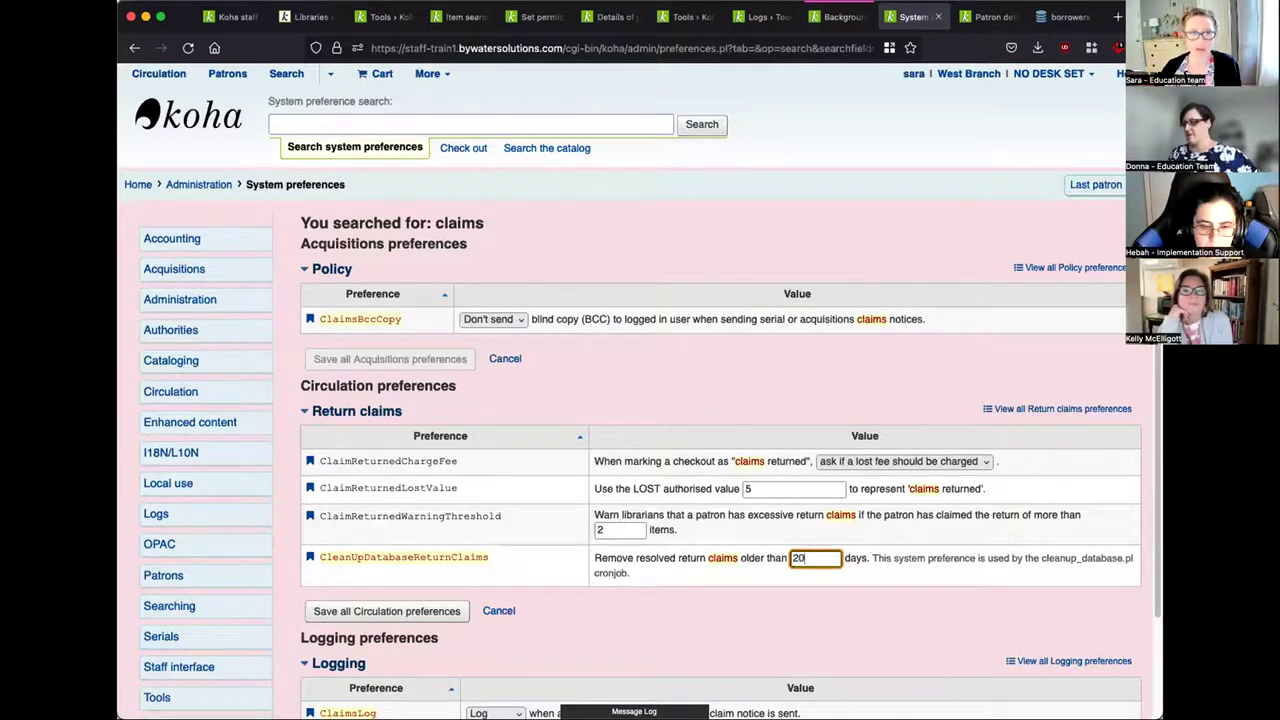
# - Search the system preferences for "expiry" and locate the days value of MembershipExpiryDaysNotice
pyautogui.click(480, 126)
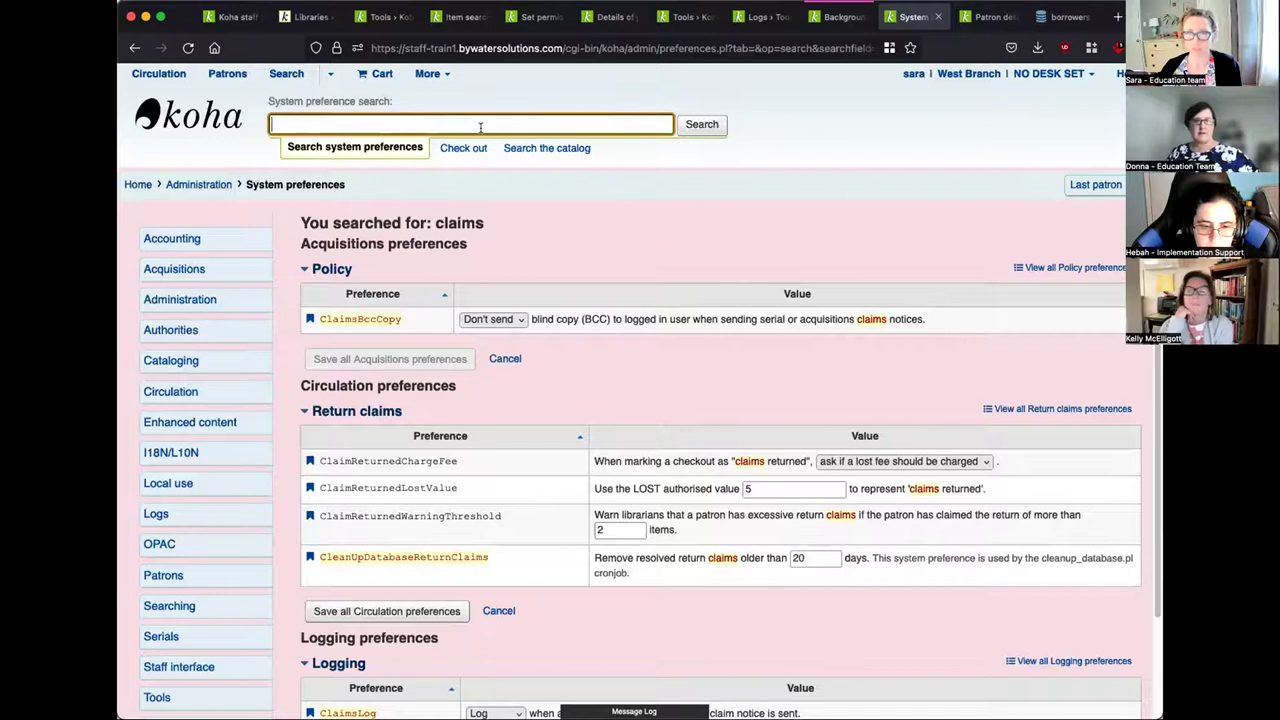
pyautogui.write('ex[ir')
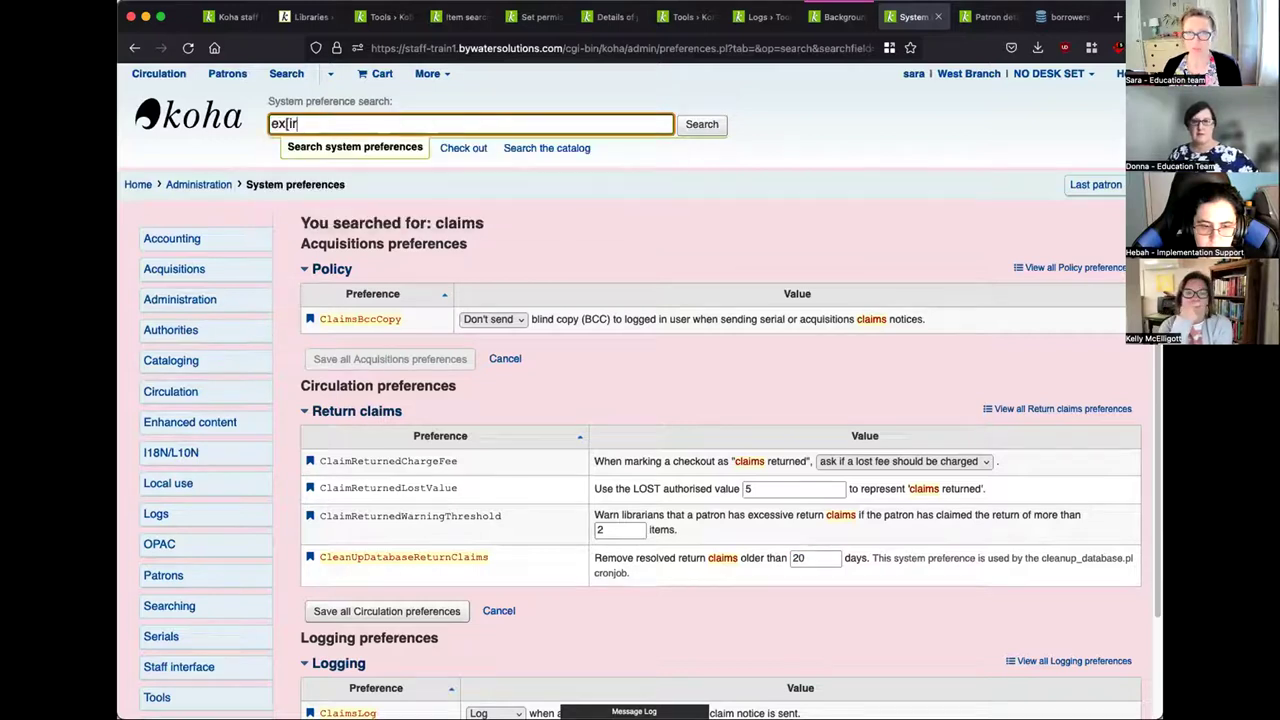
pyautogui.press('BackSpace')
pyautogui.press('BackSpace')
pyautogui.press('BackSpace')
pyautogui.write('piry')
pyautogui.press('Return')
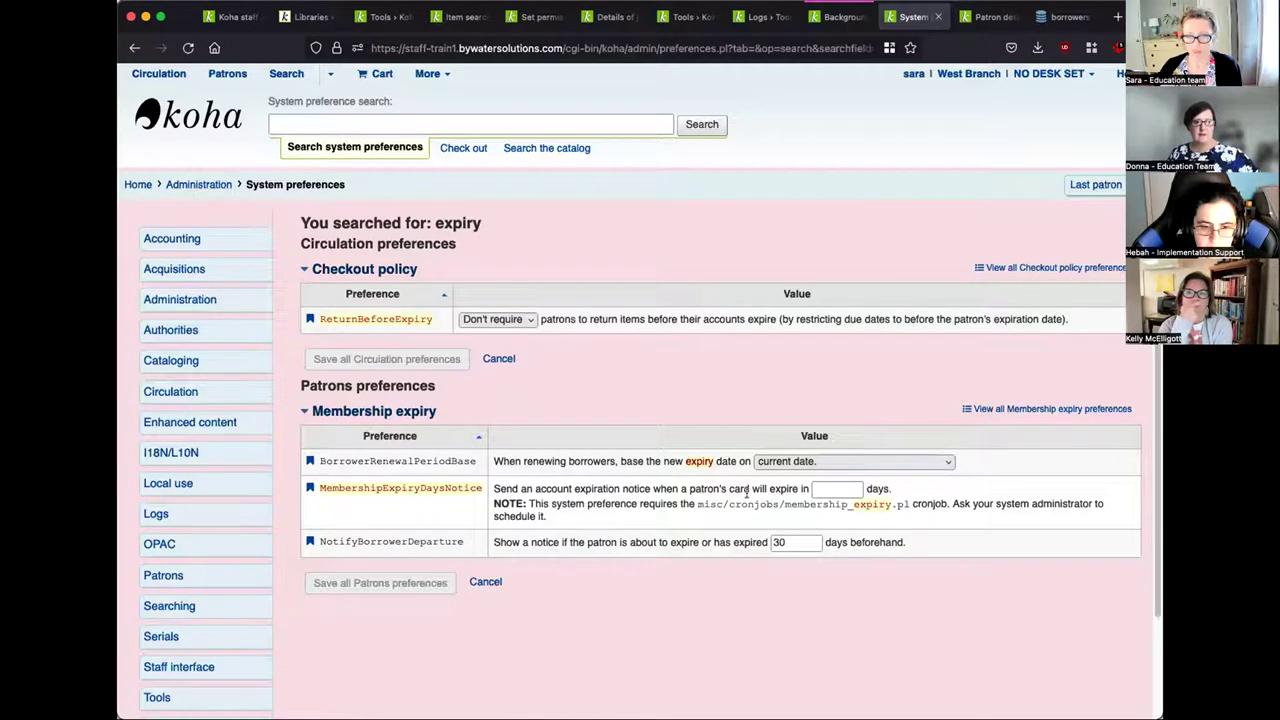
pyautogui.click(841, 487)
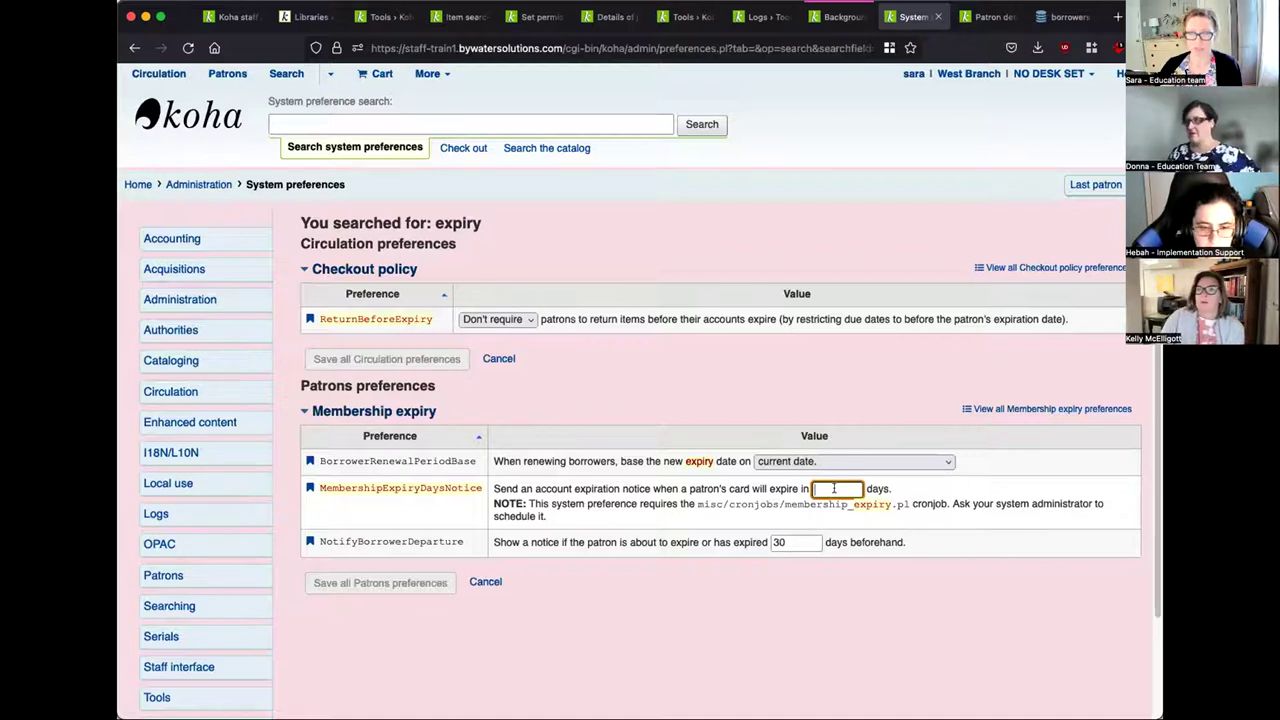
# - Switch to the borrowers table in the Koha 21.11 database schema and review its first page of columns
pyautogui.click(1055, 14)
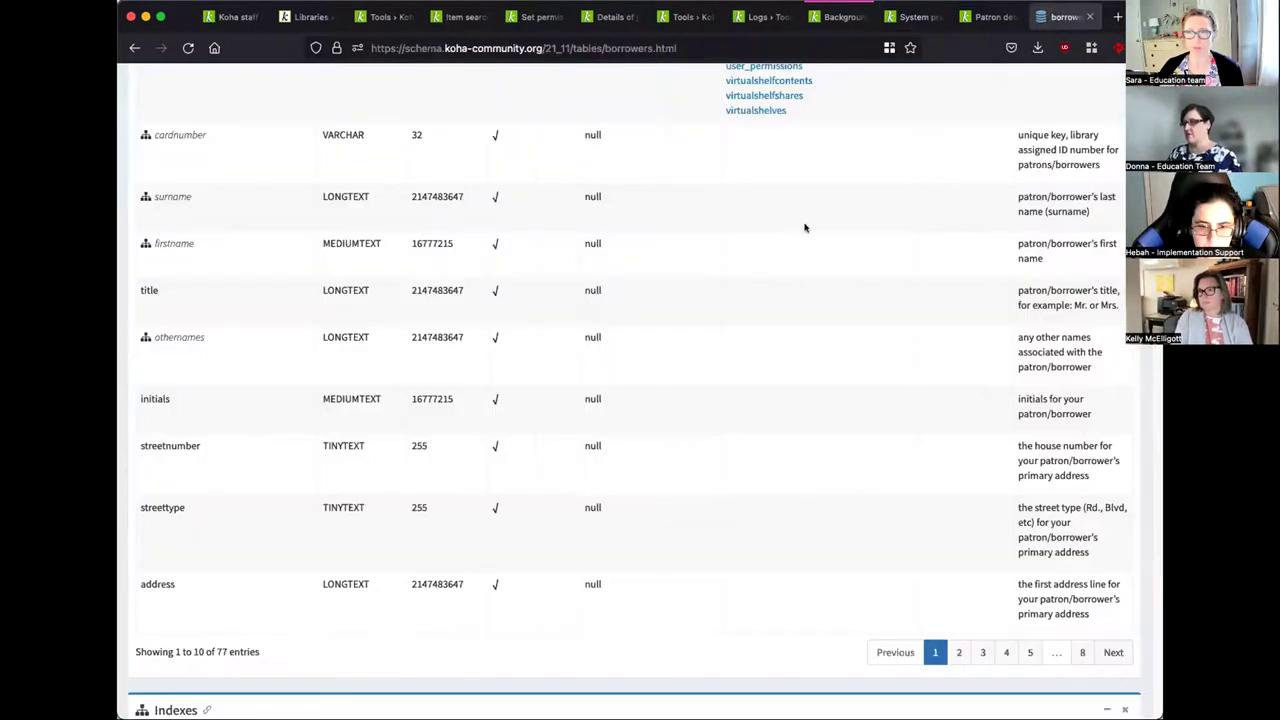
pyautogui.scroll(1, 738, 422)
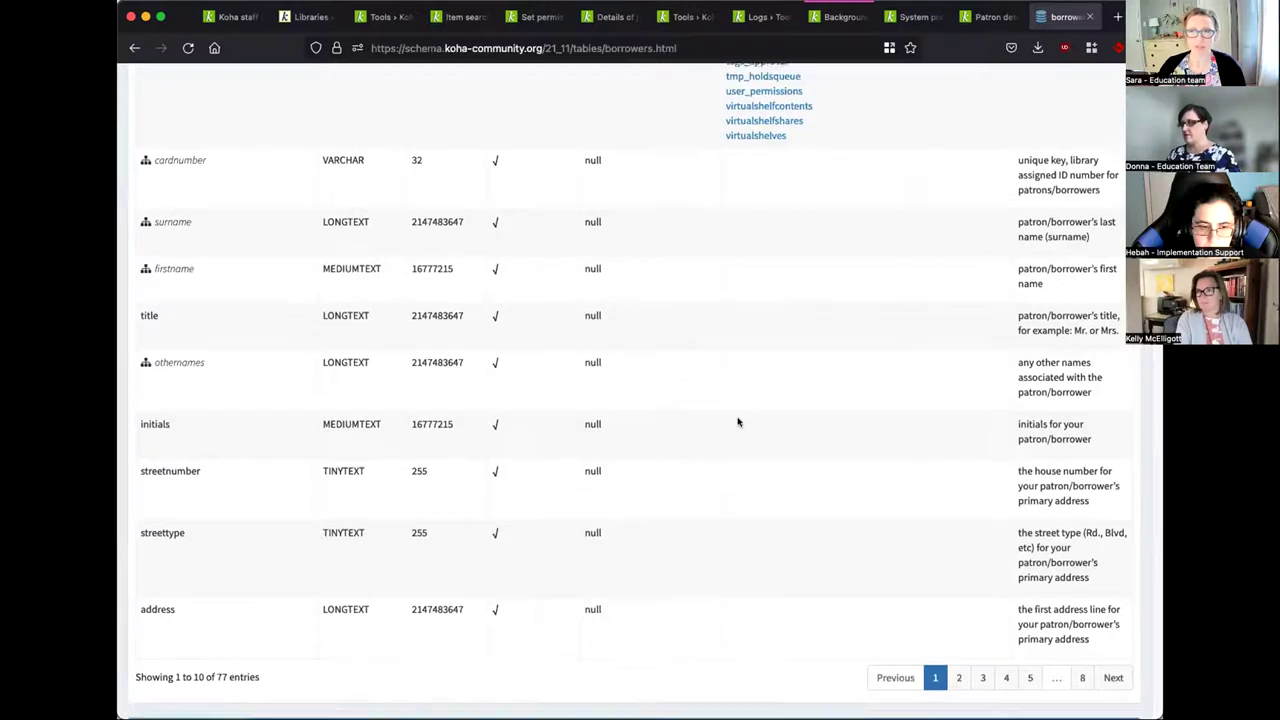
pyautogui.scroll(3, 223, 289)
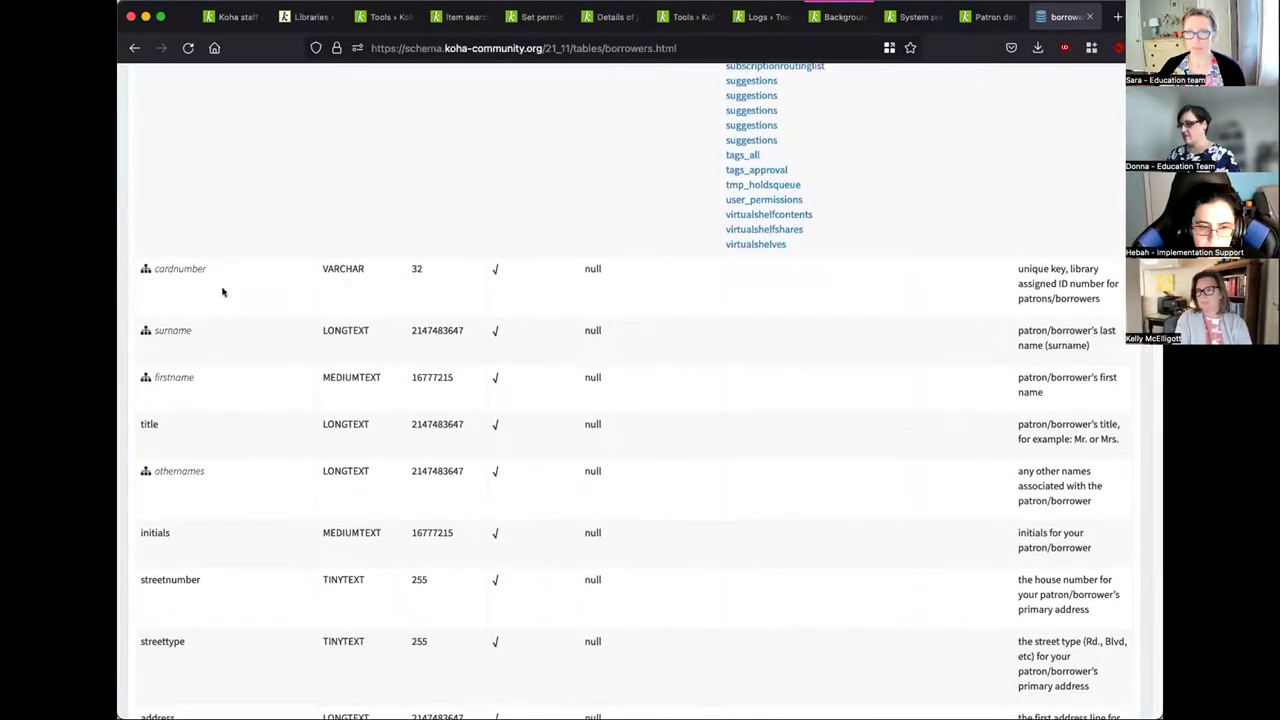
pyautogui.scroll(10, 229, 389)
pyautogui.scroll(-11, 229, 391)
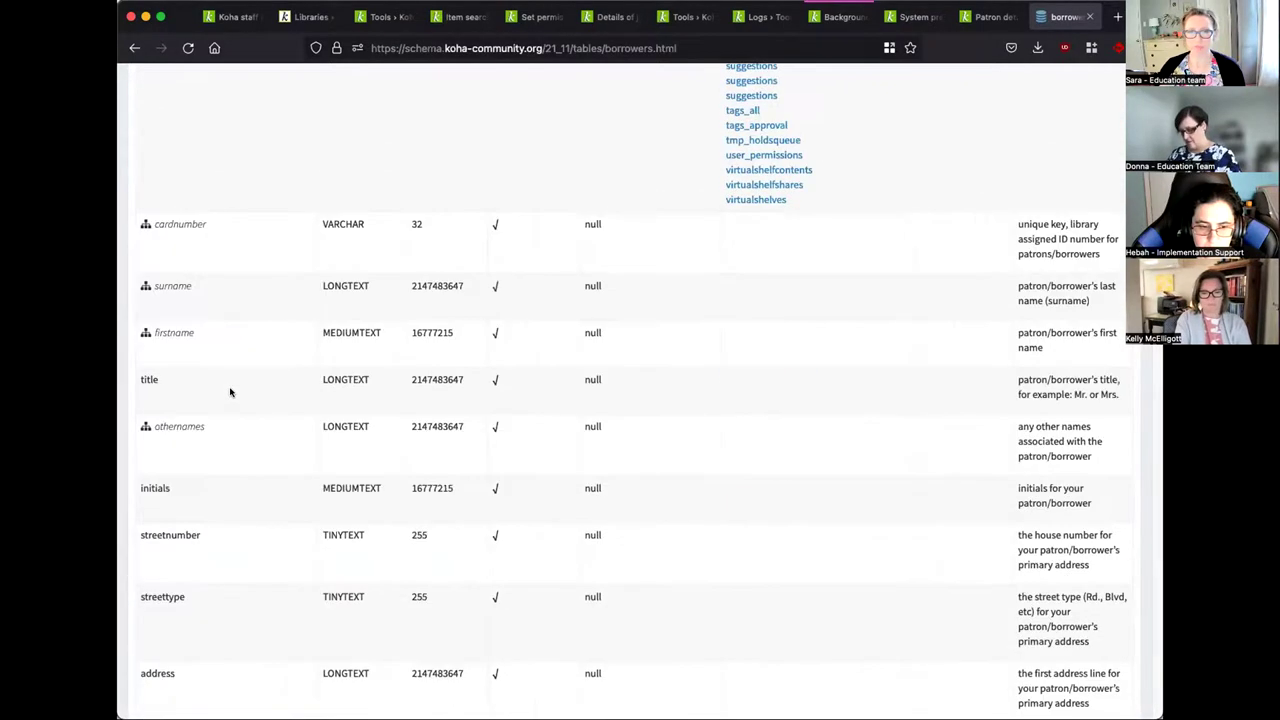
pyautogui.scroll(-2, 465, 568)
pyautogui.scroll(-1, 757, 591)
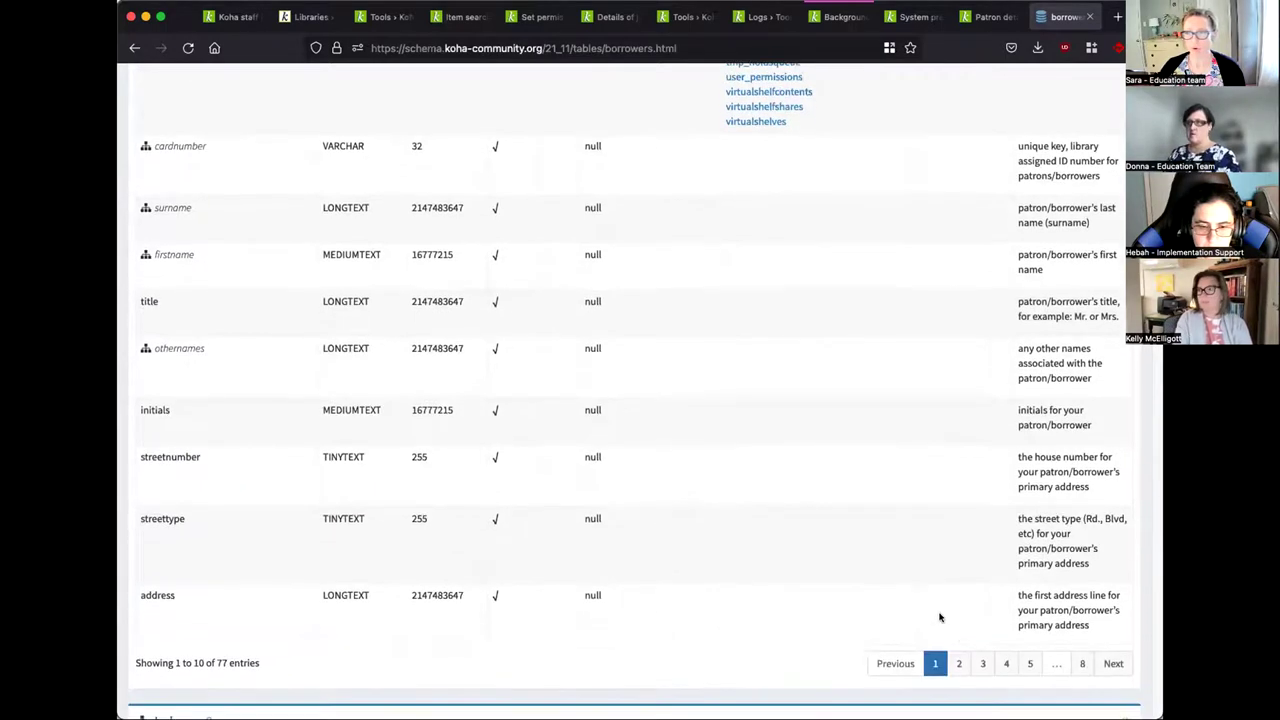
# - Look through the second and third pages of borrowers columns, covering the primary and alternate address fields
pyautogui.click(961, 663)
pyautogui.scroll(15, 486, 377)
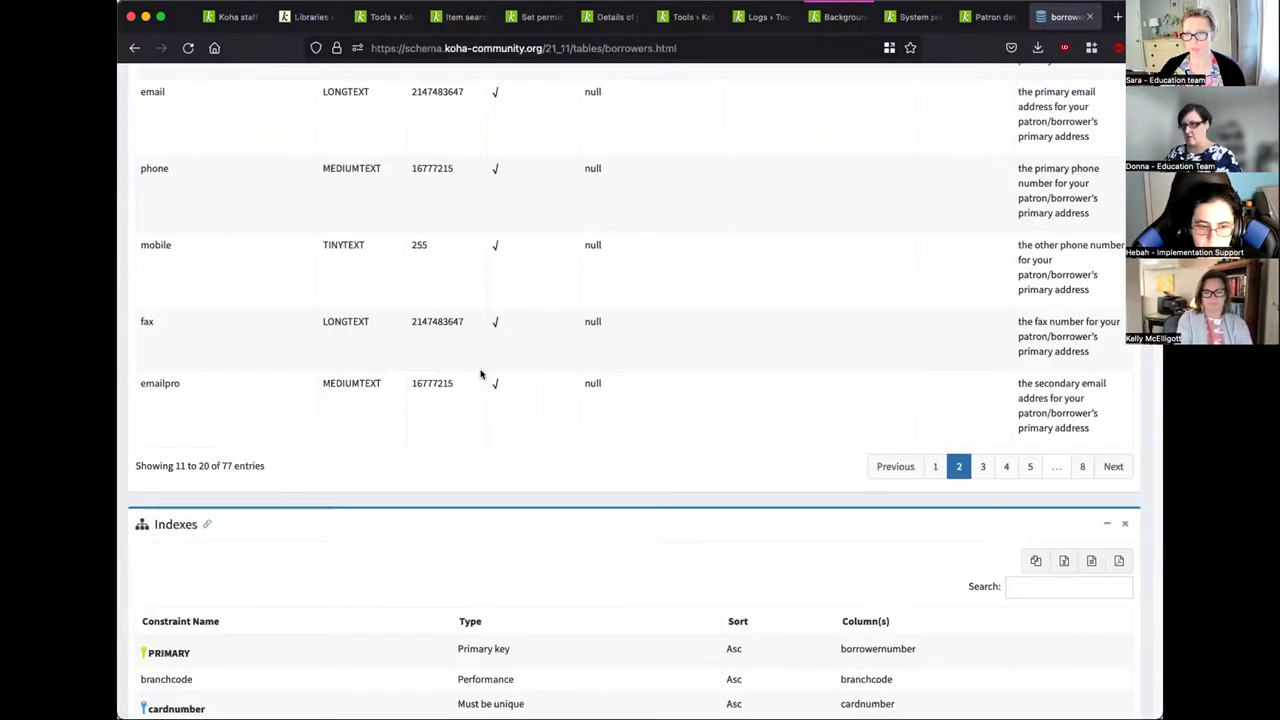
pyautogui.scroll(5, 480, 376)
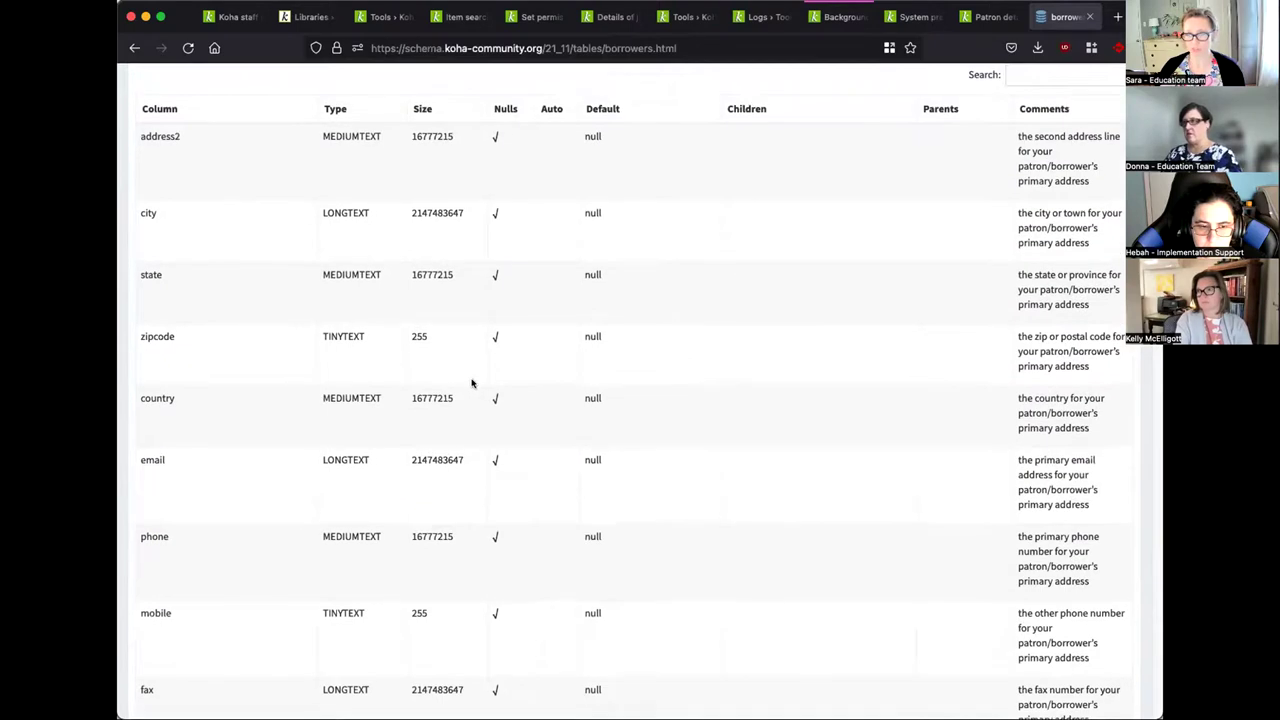
pyautogui.scroll(-3, 566, 463)
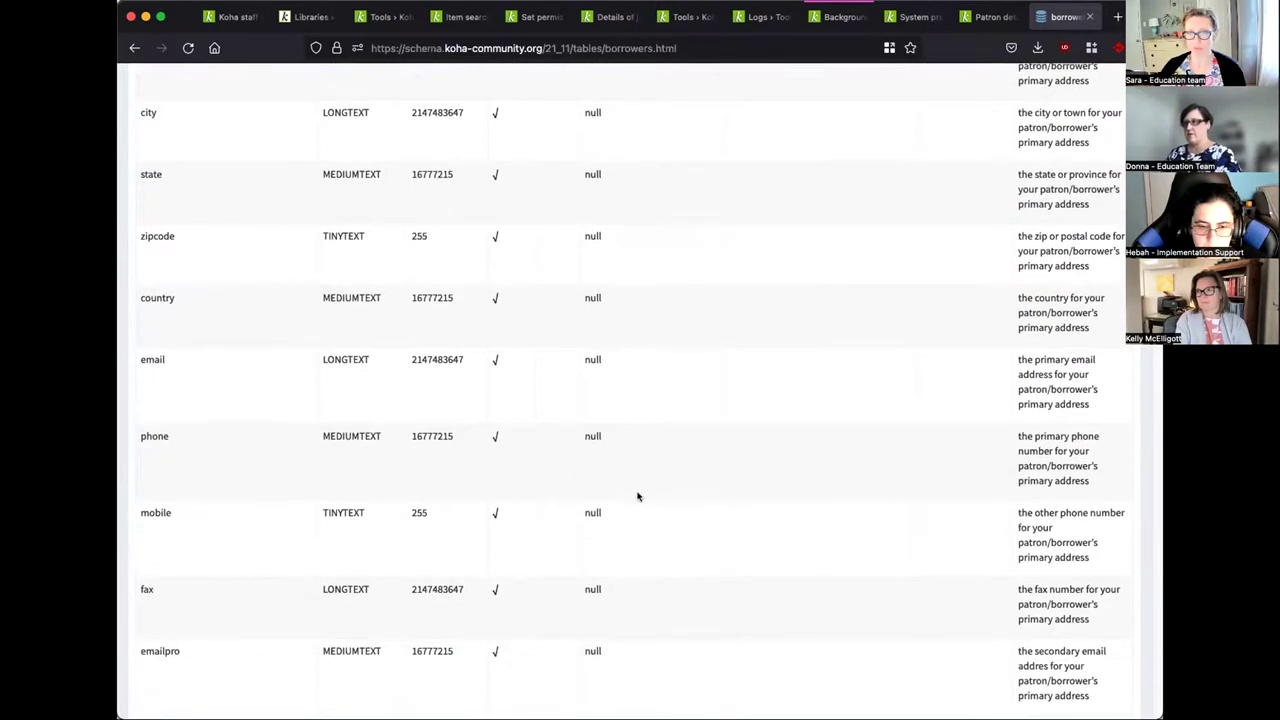
pyautogui.scroll(-2, 888, 545)
pyautogui.click(982, 656)
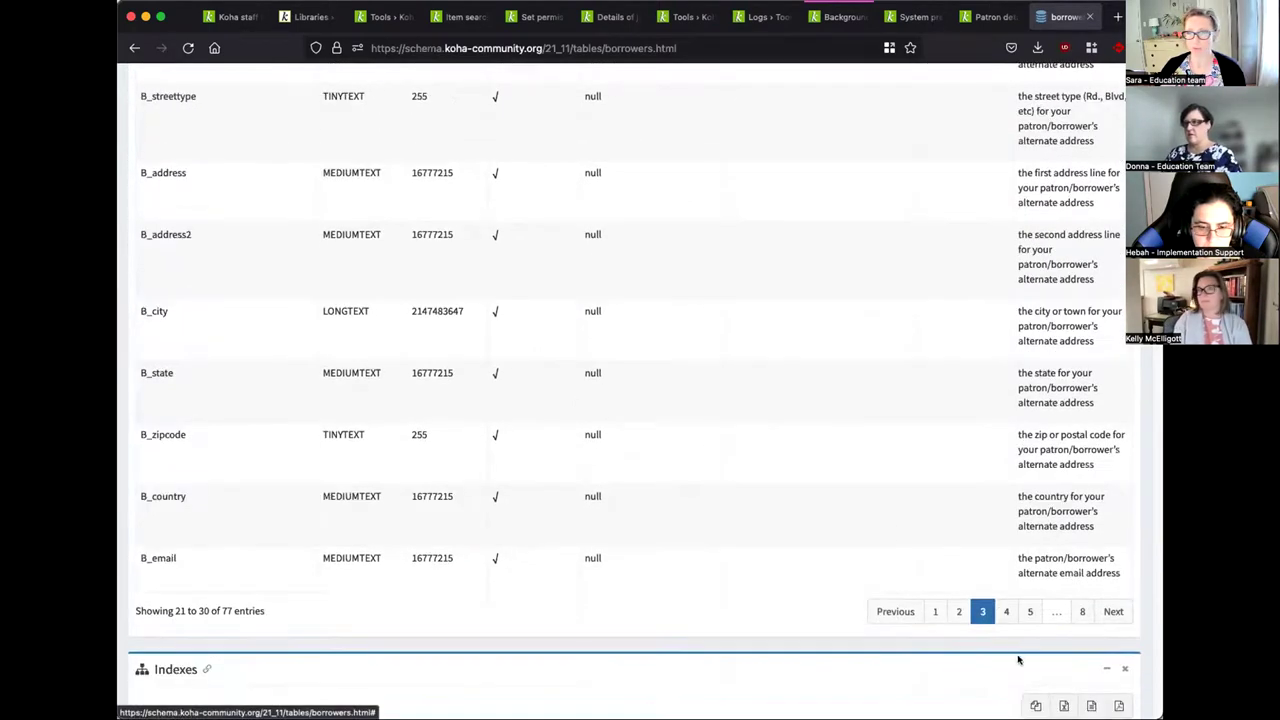
pyautogui.scroll(5, 626, 476)
pyautogui.scroll(-5, 700, 480)
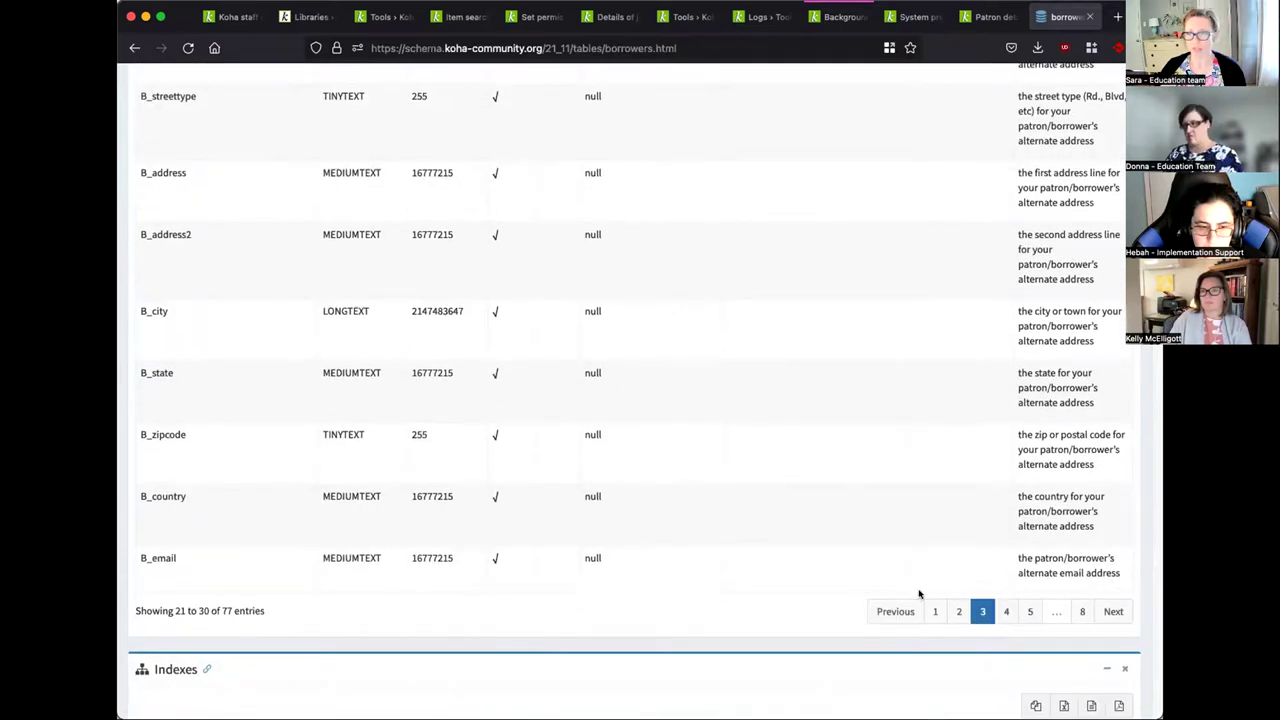
# - Show the fourth page of borrowers columns and point out the categorycode and branchcode fields
pyautogui.click(1003, 611)
pyautogui.scroll(4, 400, 380)
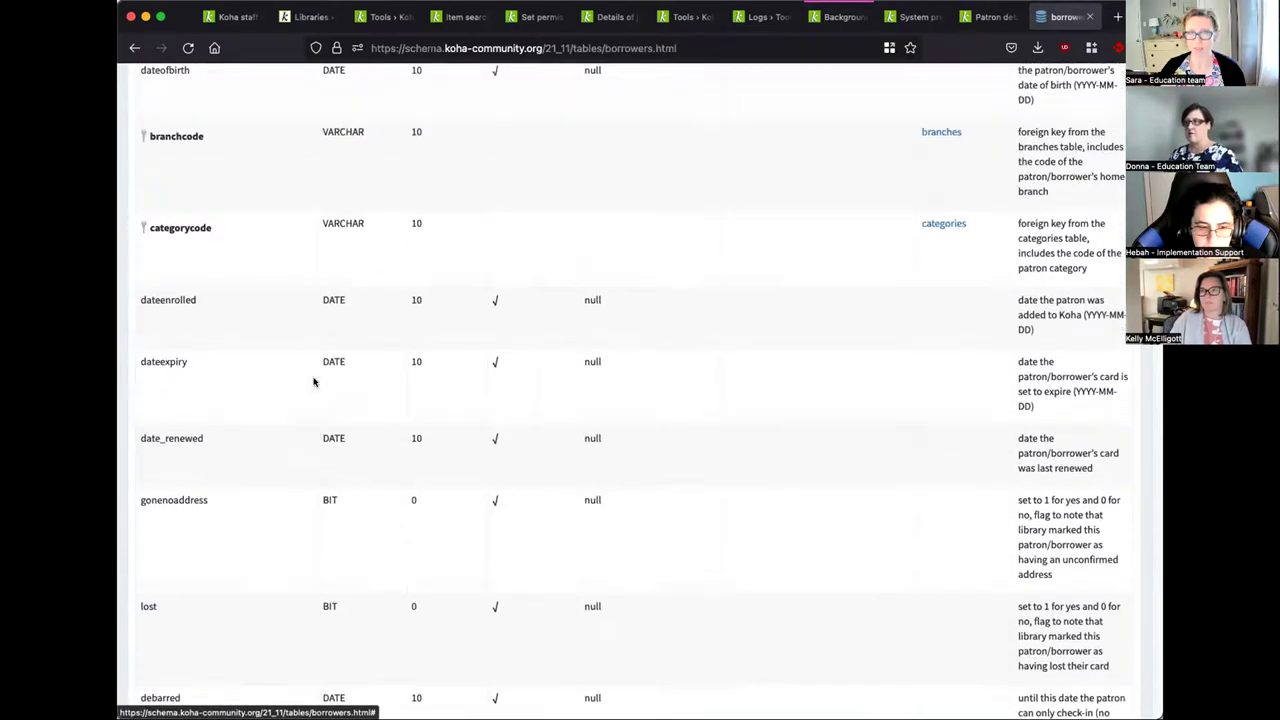
pyautogui.scroll(1, 313, 395)
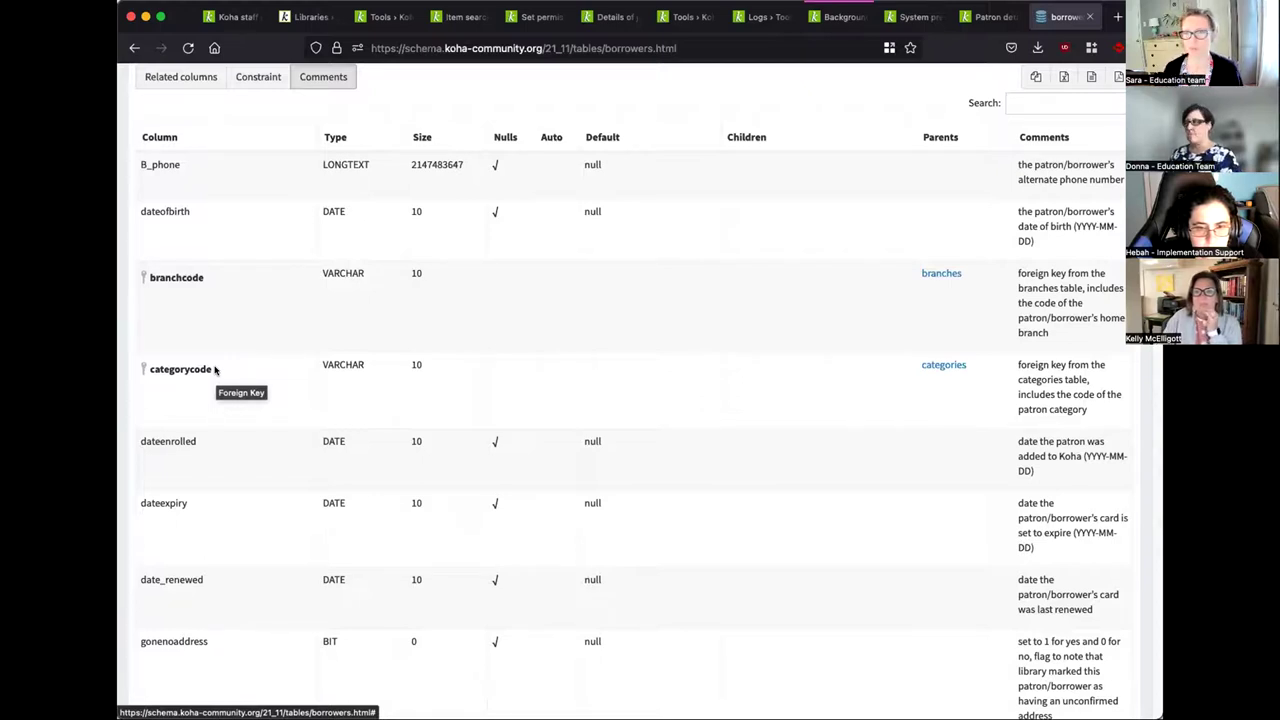
pyautogui.scroll(1, 214, 370)
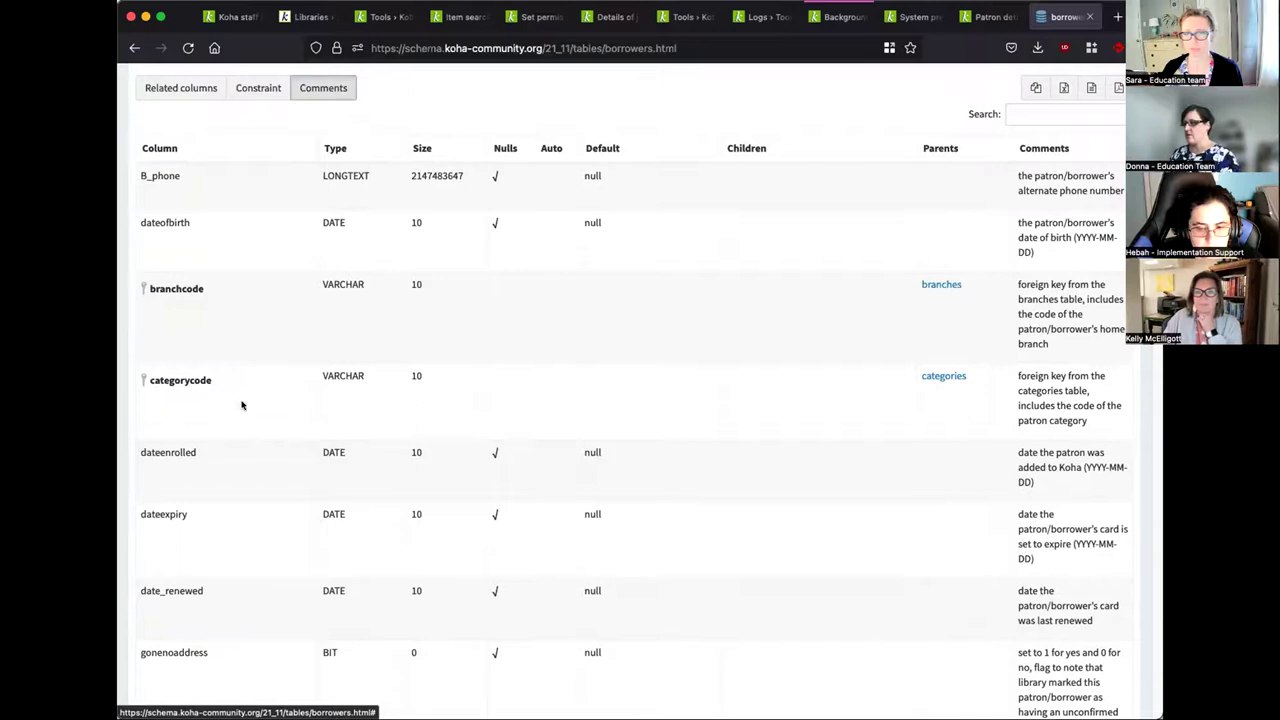
pyautogui.moveTo(210, 389)
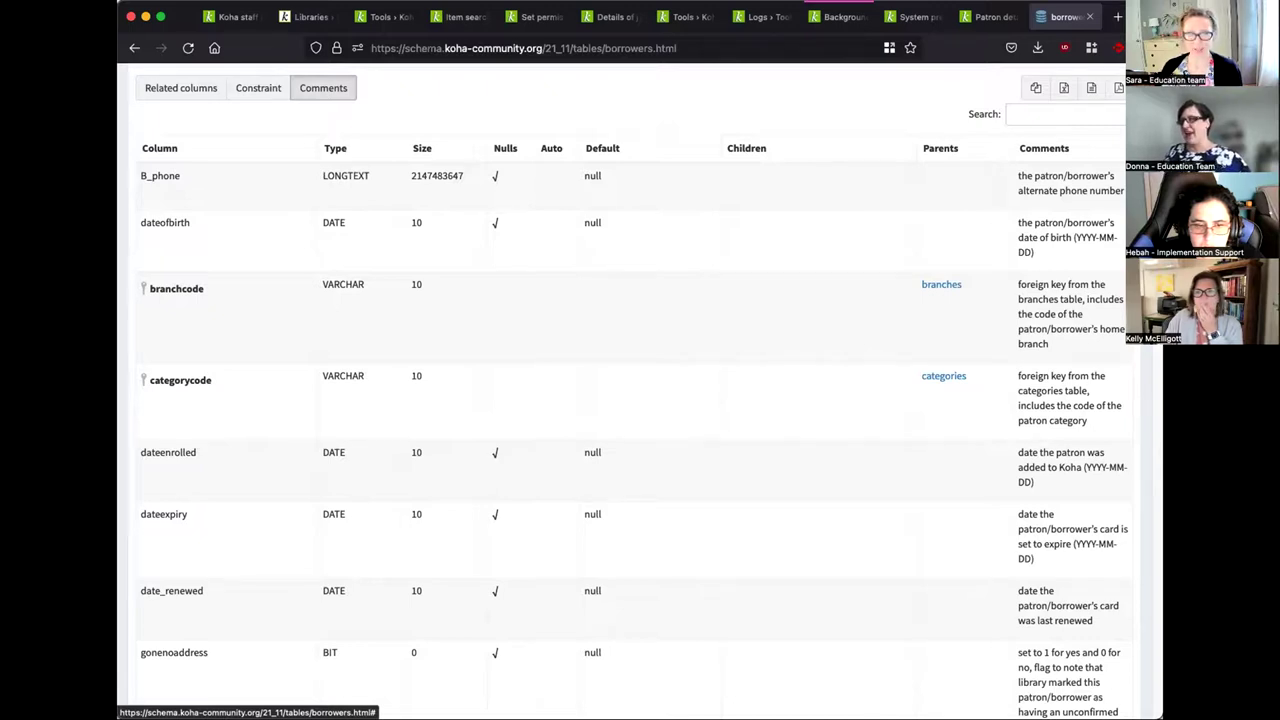
# - Return to the membership expiry preferences and open Koha's misc/cronjobs folder on GitHub from the MembershipExpiryDaysNotice note
pyautogui.press('super+Tab')
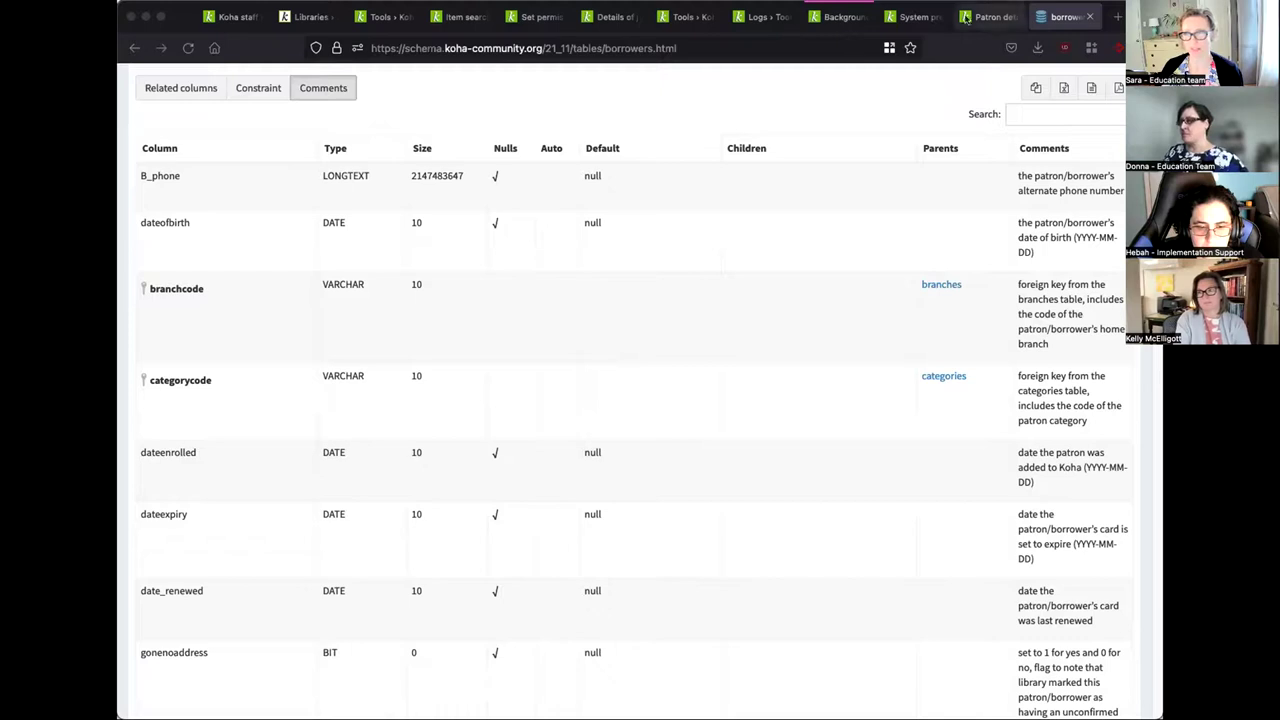
pyautogui.click(913, 17)
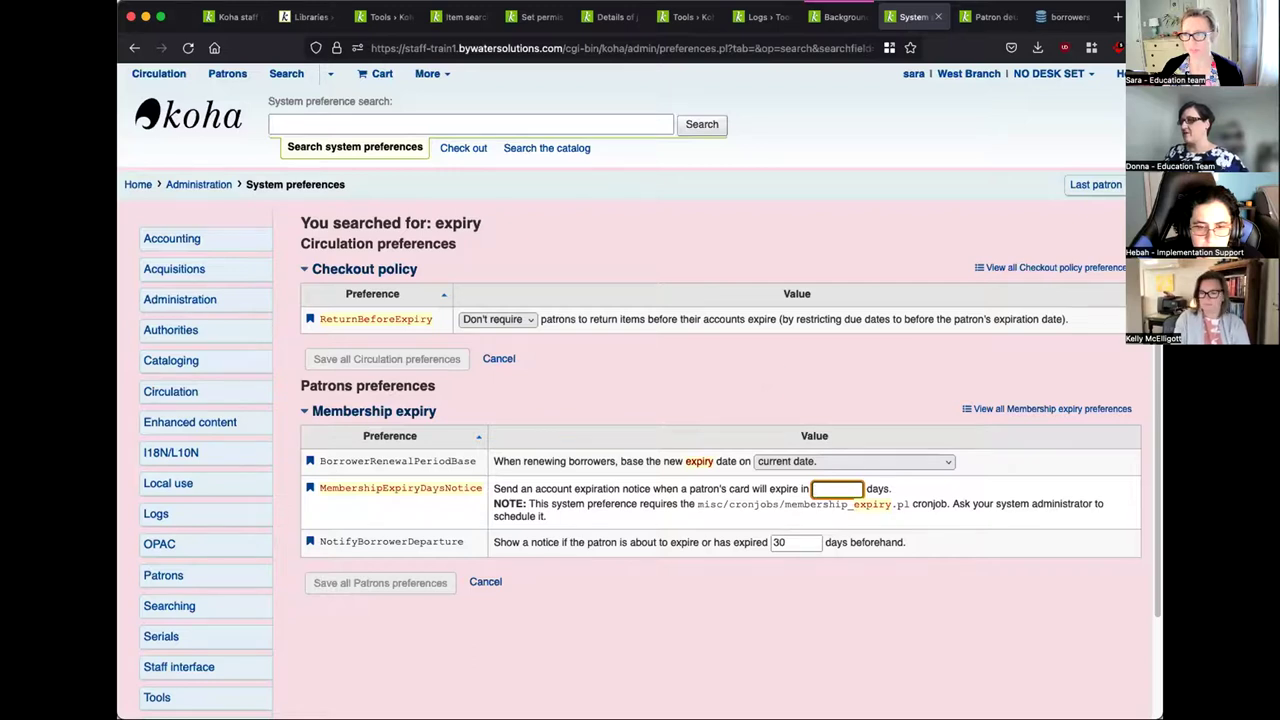
pyautogui.click(790, 504)
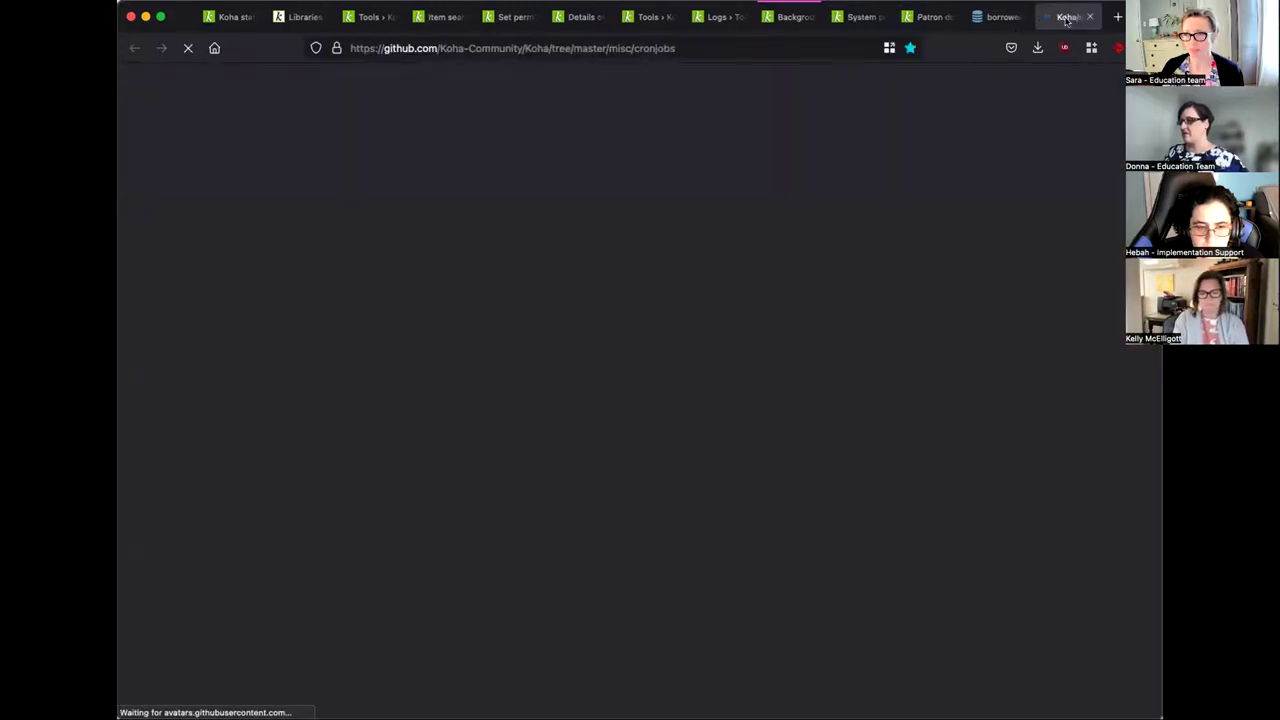